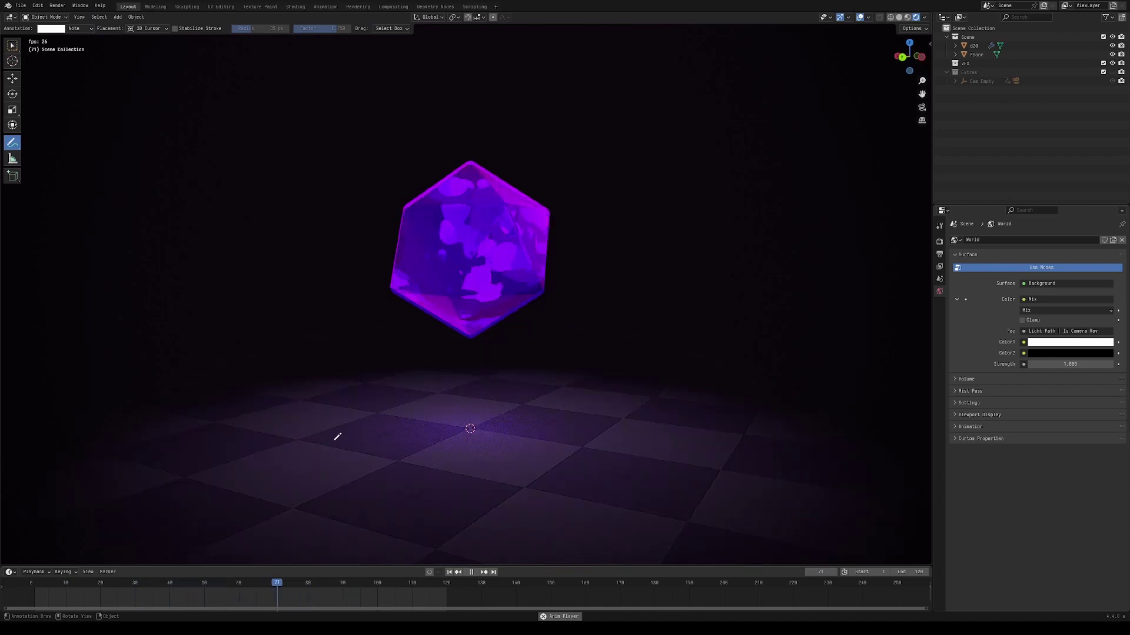
# - Sketch white annotation arcs across the floor, across the crystal's upper edge and between the crystal and the floor
pyautogui.moveTo(312, 453)
pyautogui.mouseDown()
pyautogui.moveTo(296, 408)
pyautogui.moveTo(377, 458)
pyautogui.mouseUp()
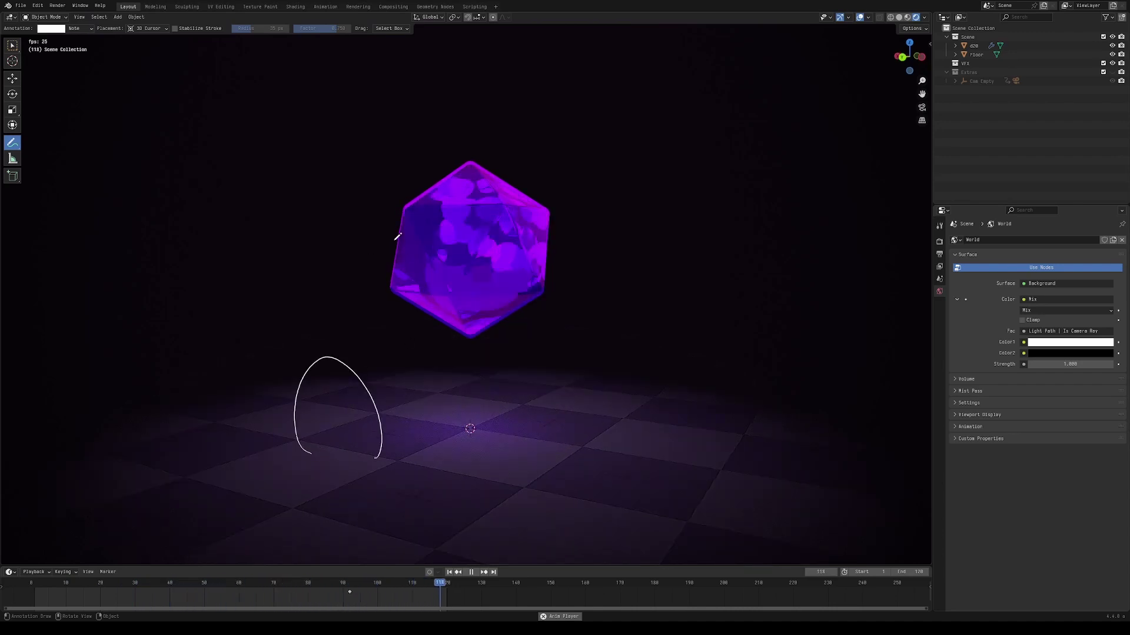
pyautogui.moveTo(393, 241); pyautogui.dragTo(430, 177)
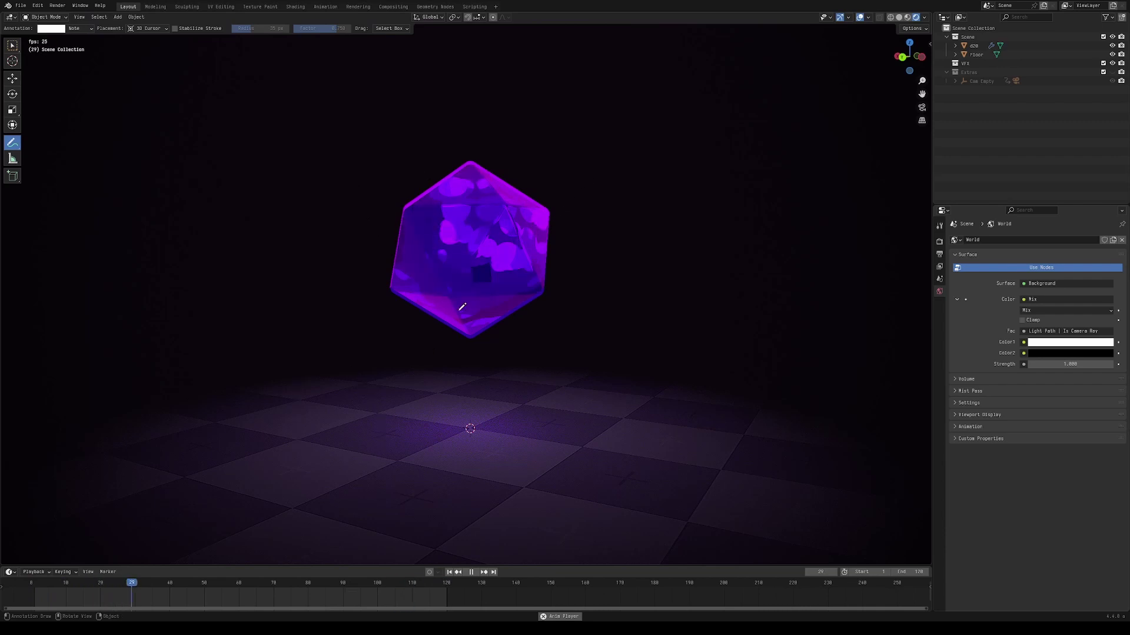
pyautogui.moveTo(431, 316); pyautogui.dragTo(408, 476)
pyautogui.moveTo(523, 314); pyautogui.dragTo(607, 453)
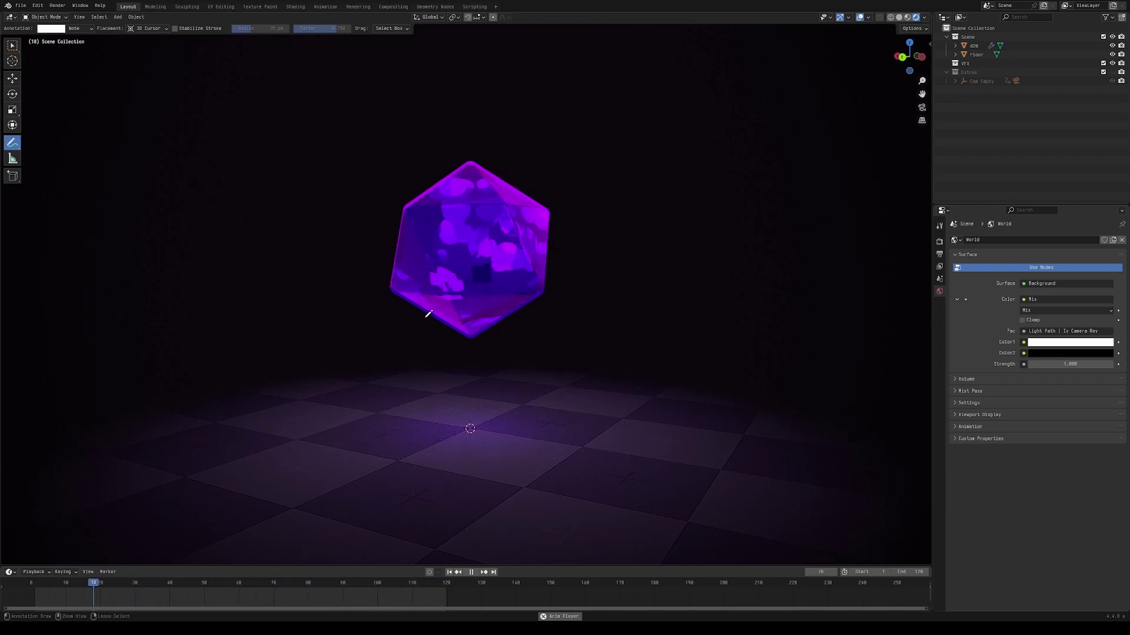
pyautogui.moveTo(435, 316); pyautogui.dragTo(380, 453)
pyautogui.moveTo(493, 317); pyautogui.dragTo(499, 322)
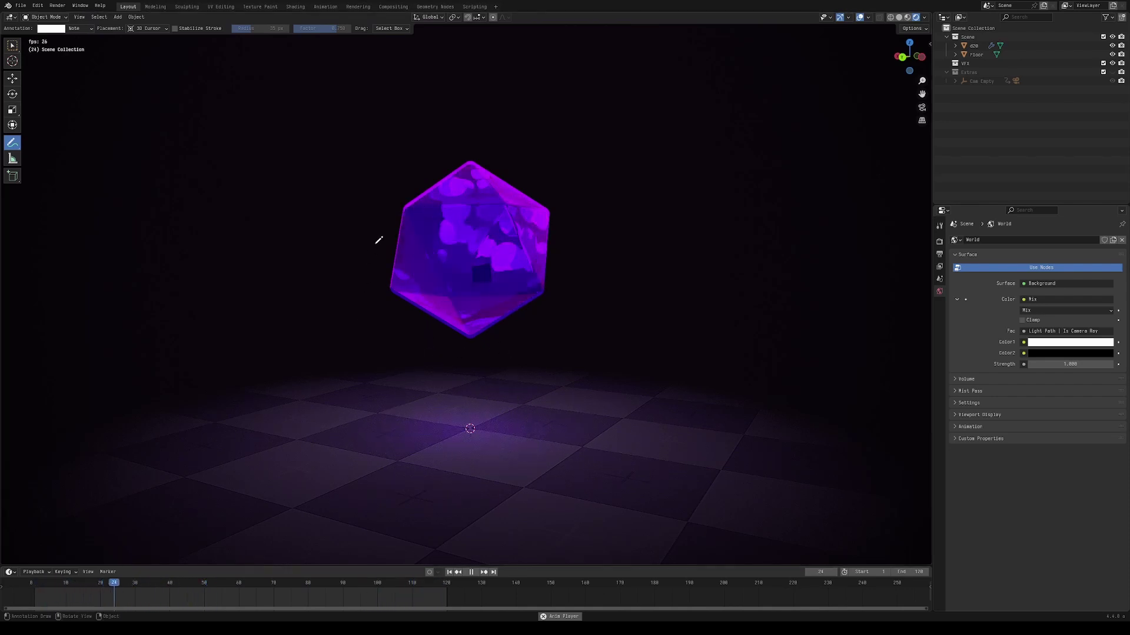
# - Annotate start points on the crystal's edge and two floor spots with white circles, and draw an arrow out of each
pyautogui.moveTo(428, 187); pyautogui.dragTo(433, 182)
pyautogui.moveTo(323, 463); pyautogui.dragTo(324, 465)
pyautogui.moveTo(665, 459); pyautogui.dragTo(666, 460)
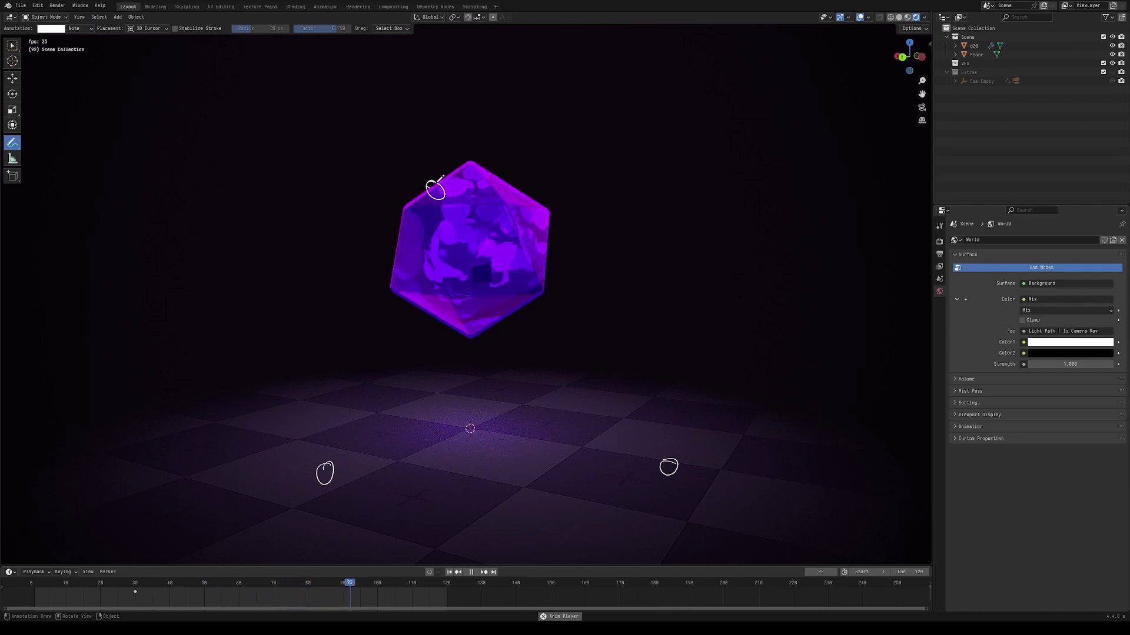
pyautogui.moveTo(433, 176)
pyautogui.mouseDown()
pyautogui.moveTo(460, 90)
pyautogui.moveTo(474, 122)
pyautogui.mouseUp()
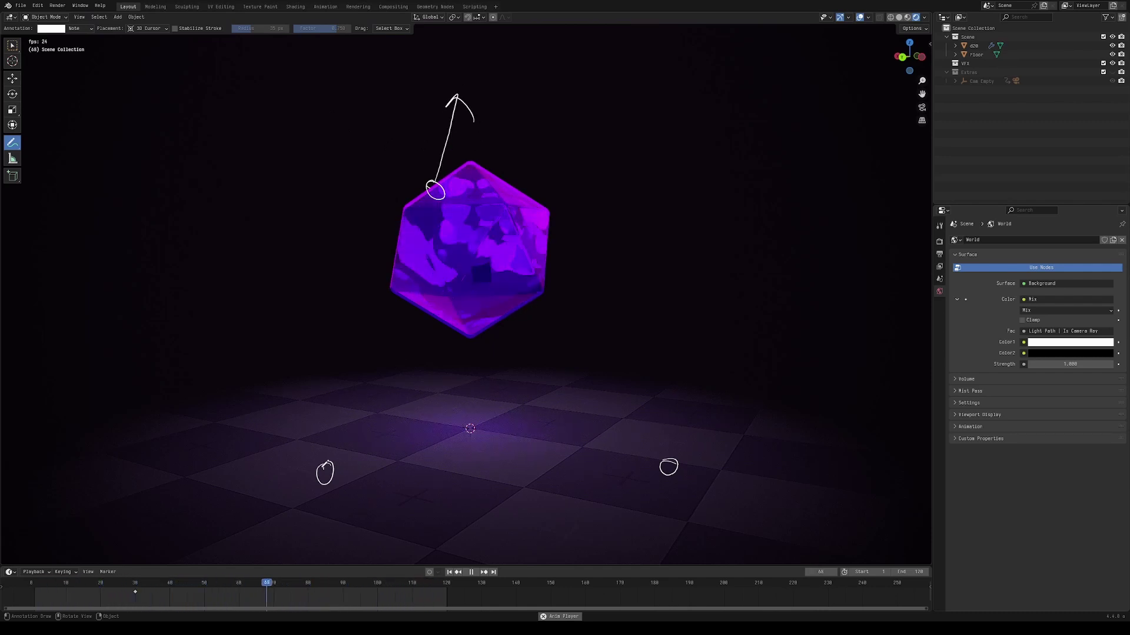
pyautogui.moveTo(317, 462)
pyautogui.mouseDown()
pyautogui.moveTo(253, 377)
pyautogui.moveTo(265, 379)
pyautogui.mouseUp()
pyautogui.moveTo(660, 458)
pyautogui.mouseDown()
pyautogui.moveTo(612, 329)
pyautogui.moveTo(629, 344)
pyautogui.mouseUp()
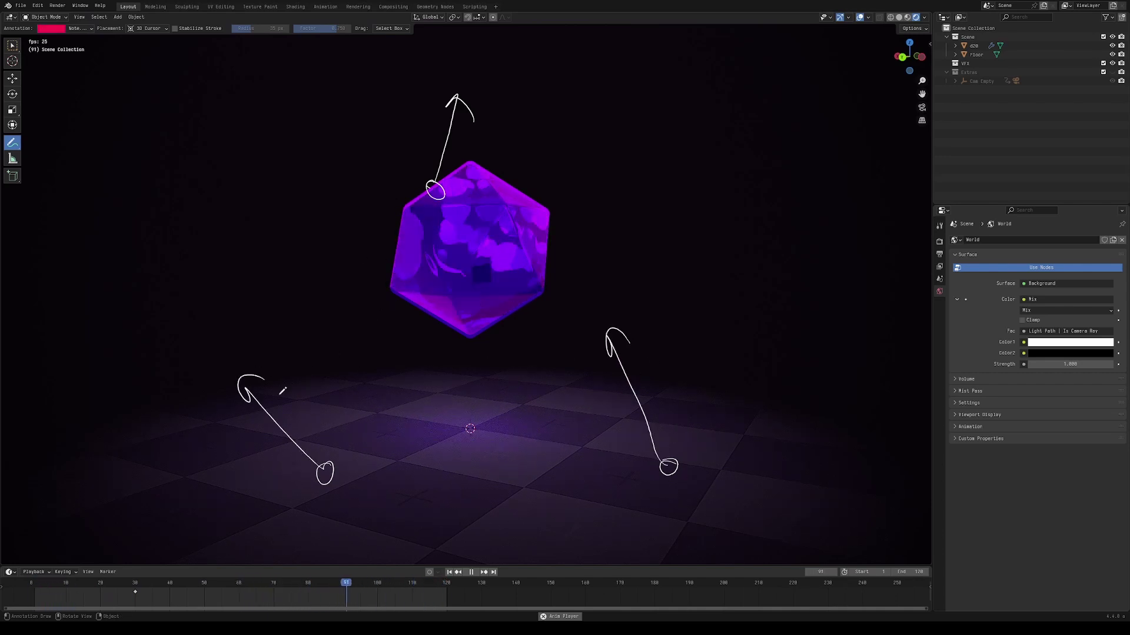
# - Draw red annotation arrows outward from the circled surface points and sketch red paths linking the points on the crystal and floor
pyautogui.moveTo(241, 391); pyautogui.dragTo(252, 476)
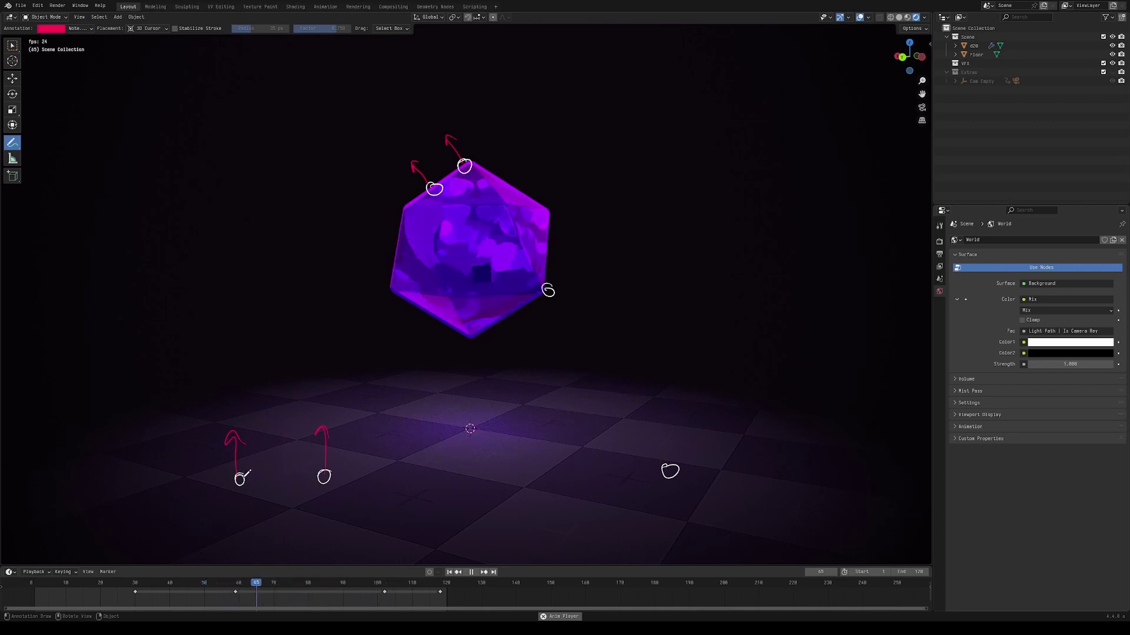
pyautogui.moveTo(236, 442); pyautogui.dragTo(325, 446)
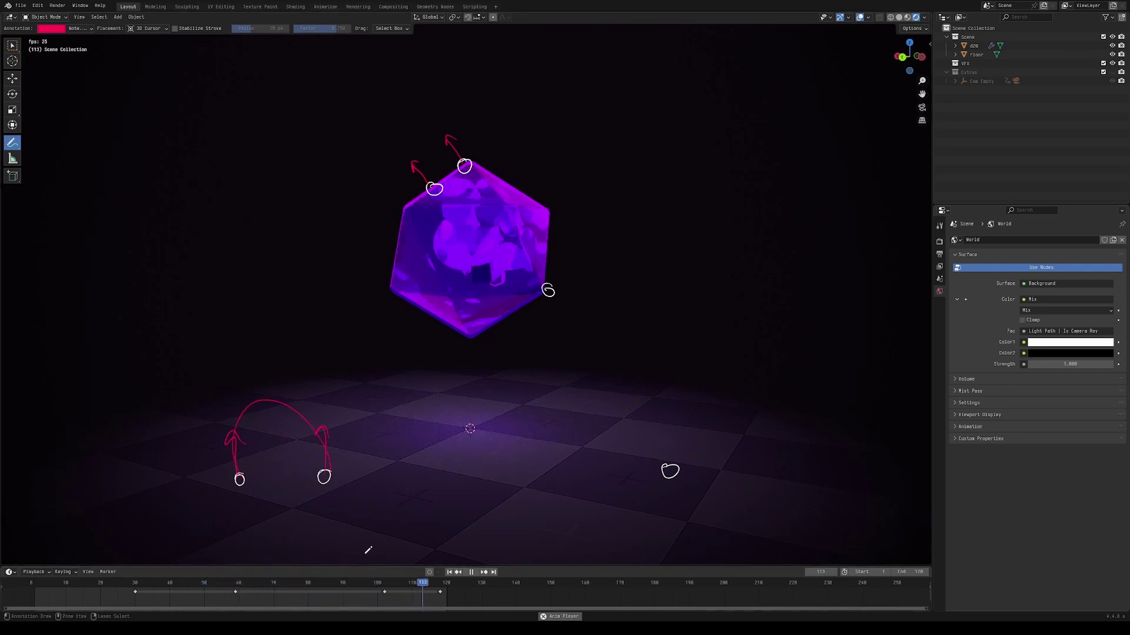
pyautogui.moveTo(550, 298); pyautogui.dragTo(574, 323)
pyautogui.moveTo(671, 468); pyautogui.dragTo(671, 442)
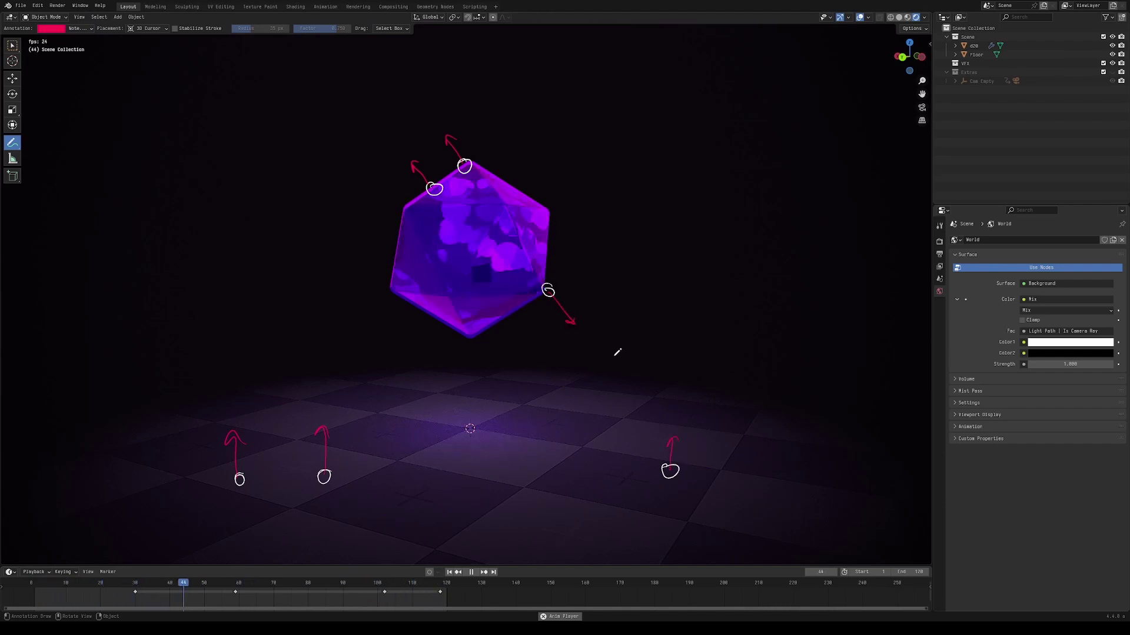
pyautogui.moveTo(606, 368); pyautogui.dragTo(622, 355)
pyautogui.moveTo(551, 295); pyautogui.dragTo(661, 452)
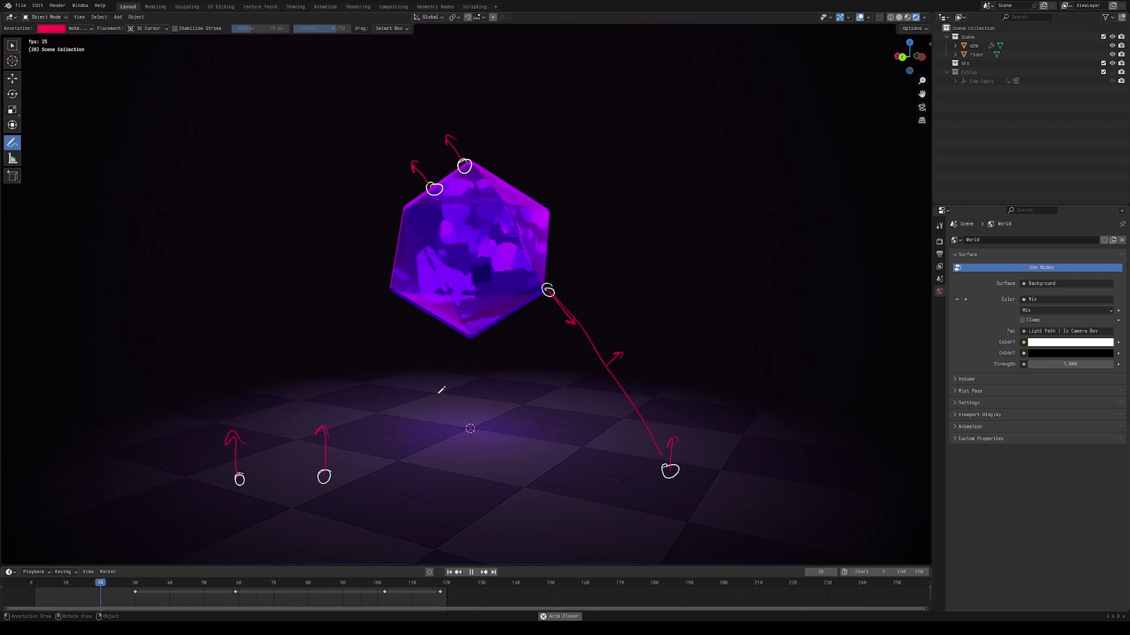
pyautogui.moveTo(234, 448); pyautogui.dragTo(326, 433)
pyautogui.moveTo(409, 162); pyautogui.dragTo(473, 158)
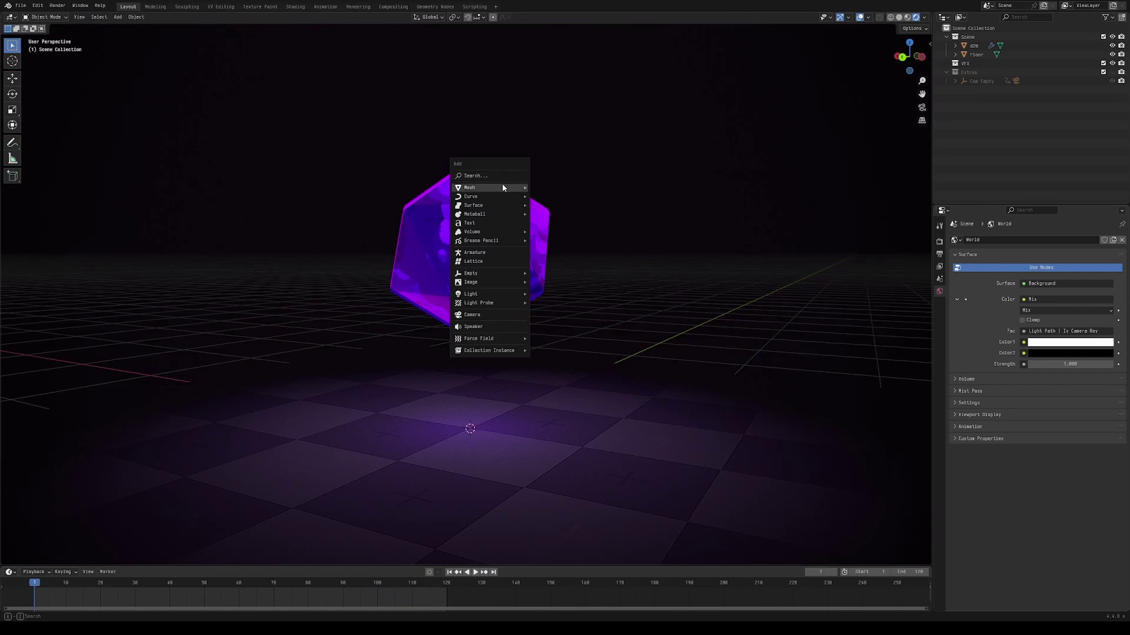
# - Add a cube mesh to the scene and delete all of its geometry in Edit Mode
pyautogui.moveTo(503, 184)
pyautogui.click(548, 198)
pyautogui.press('Tab')
pyautogui.scroll(-2, 629, 273)
pyautogui.press('x')
pyautogui.click(623, 283)
pyautogui.press('Tab')
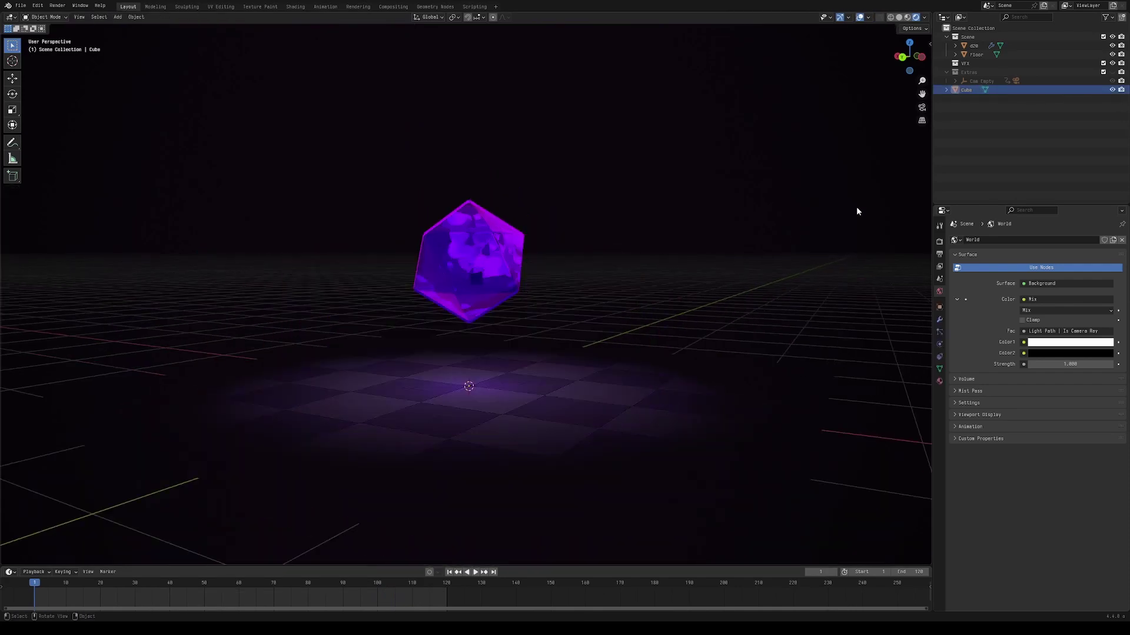
# - Rename the emptied cube object as Electricity and move it into the VFX collection
pyautogui.doubleClick(967, 90)
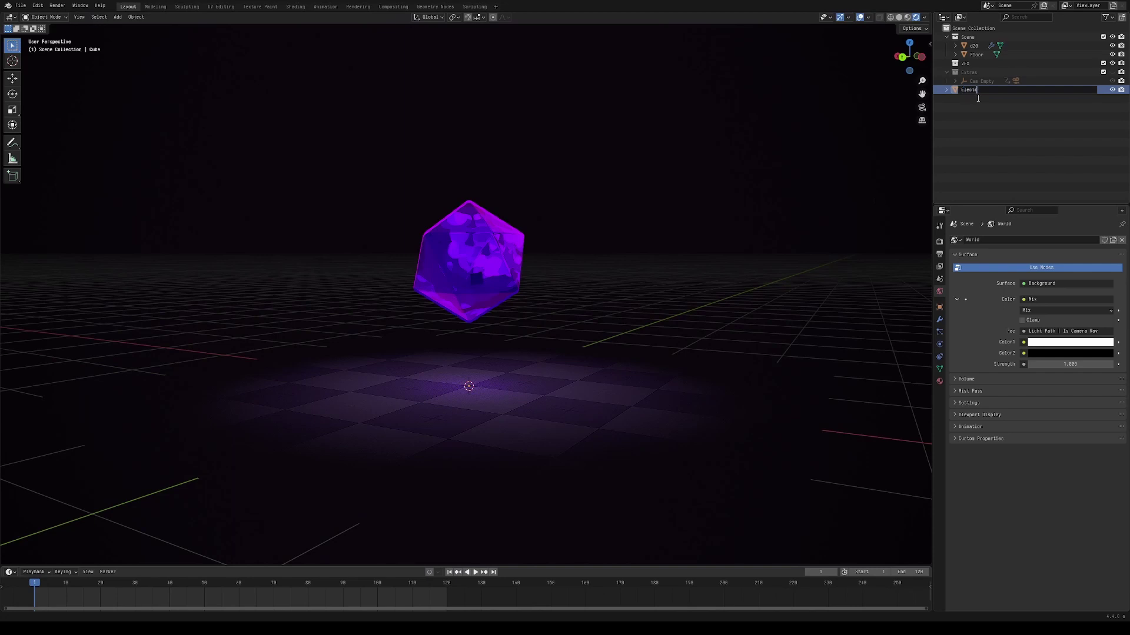
pyautogui.write('Electricity')
pyautogui.press('Return')
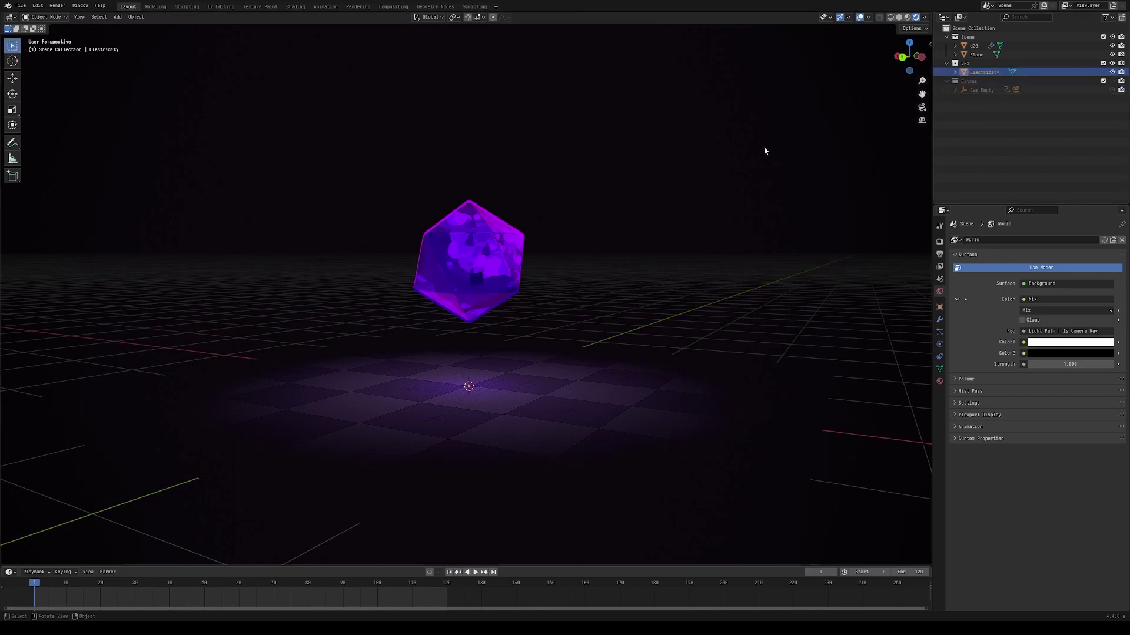
pyautogui.scroll(2, 613, 236)
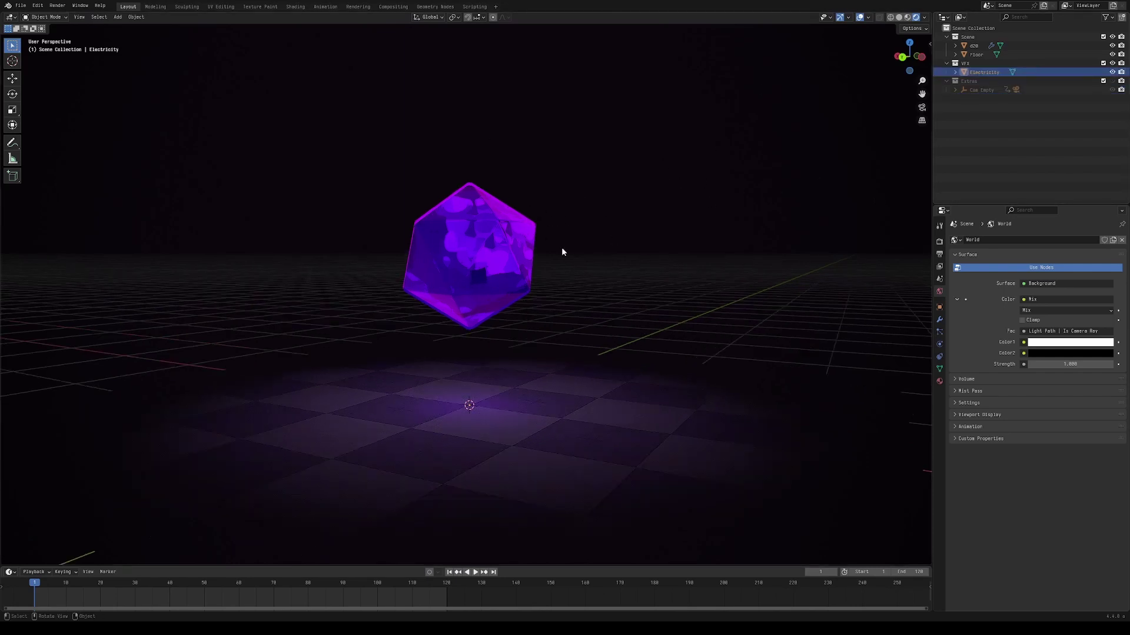
pyautogui.click(991, 37)
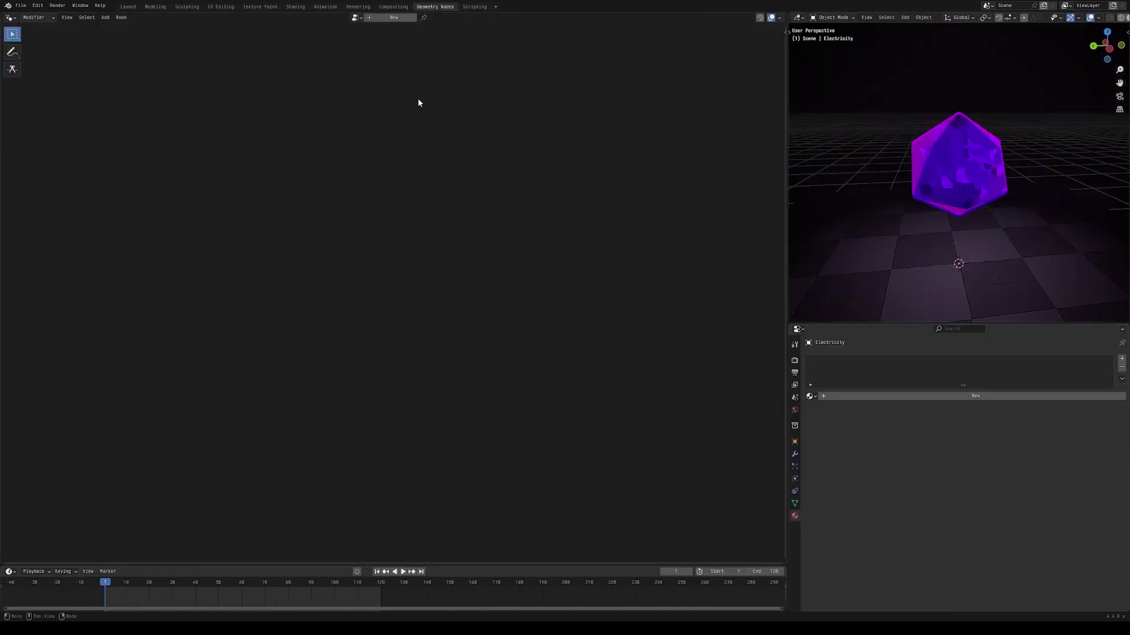
# - Create a geometry node tree named Electricity on the Electricity object and delete its Group Input node
pyautogui.click(388, 18)
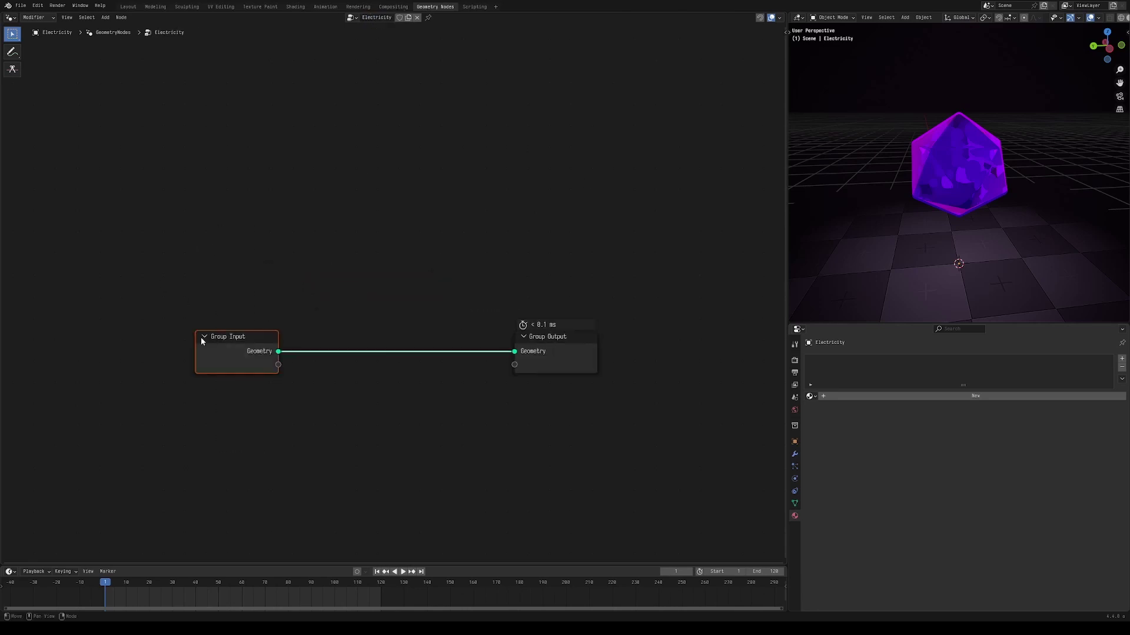
pyautogui.press('x')
# - Add a Collection Info node set to Relative and choose the Scene collection
pyautogui.hotkey('shift', 'a')
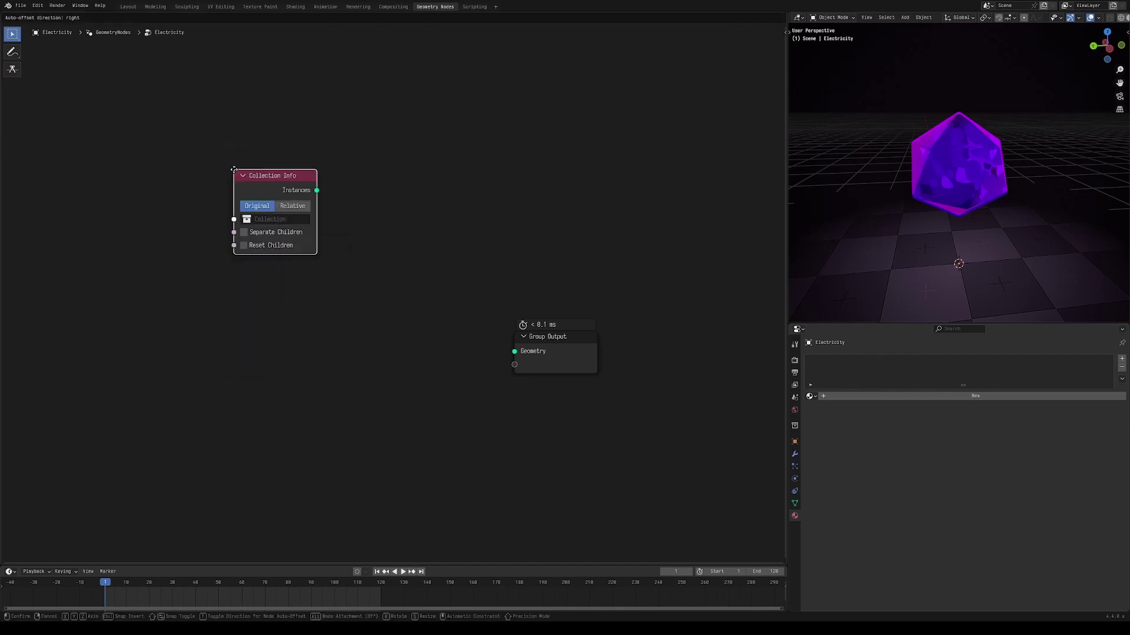
pyautogui.click(159, 285)
pyautogui.click(188, 321)
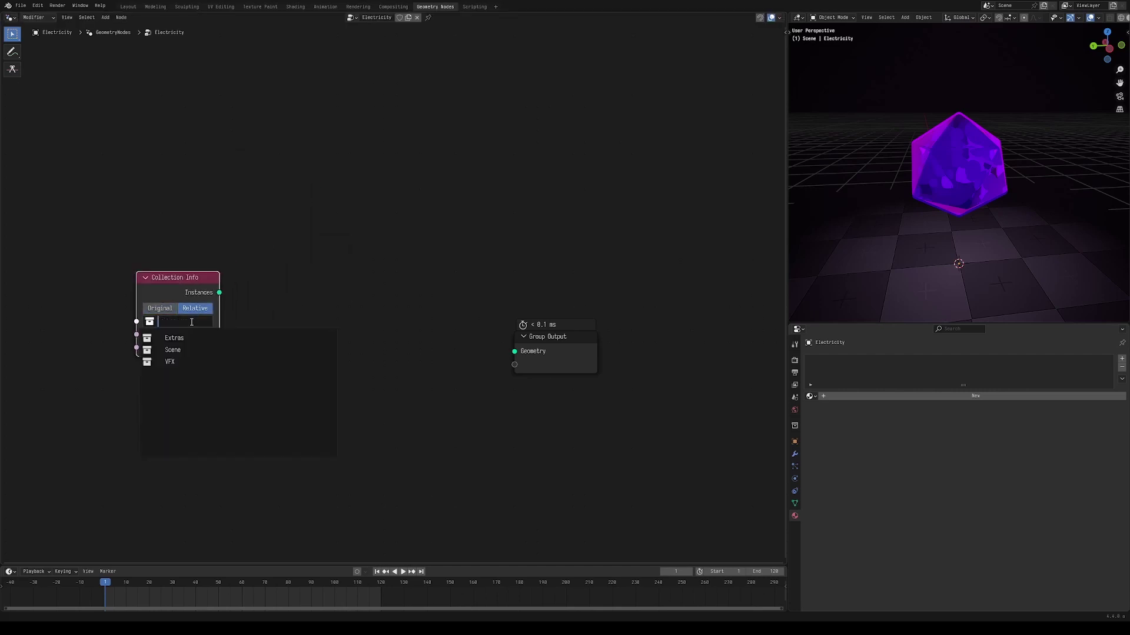
pyautogui.click(188, 348)
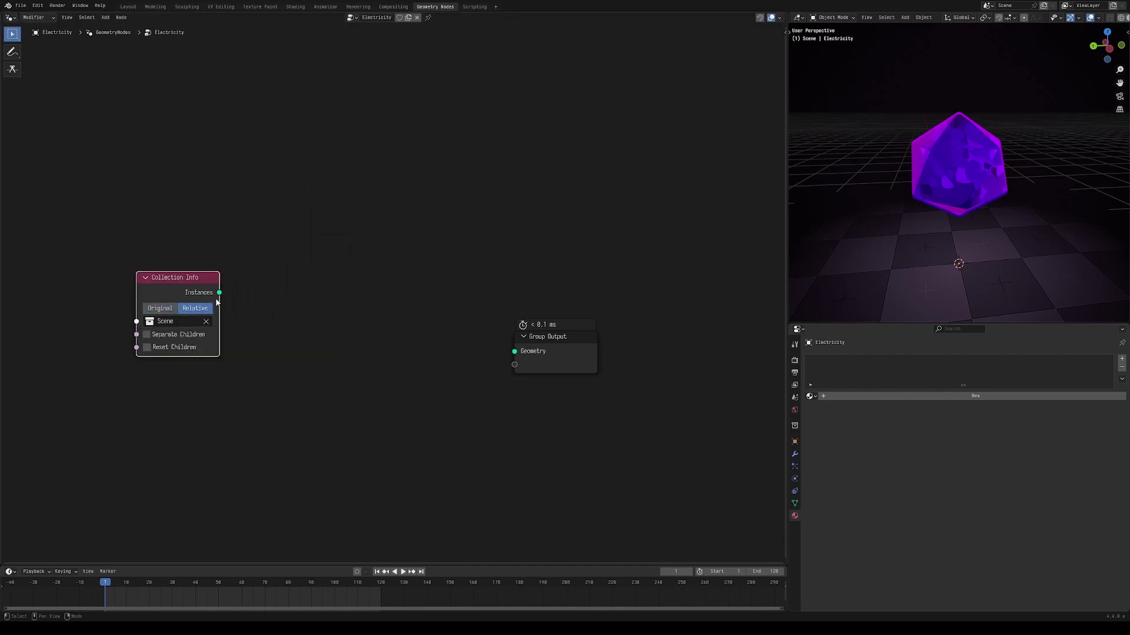
# - Connect the Collection Info instances to a new Realize Instances node placed beside it
pyautogui.moveTo(219, 293); pyautogui.dragTo(294, 311)
pyautogui.write('rea')
pyautogui.click(288, 325)
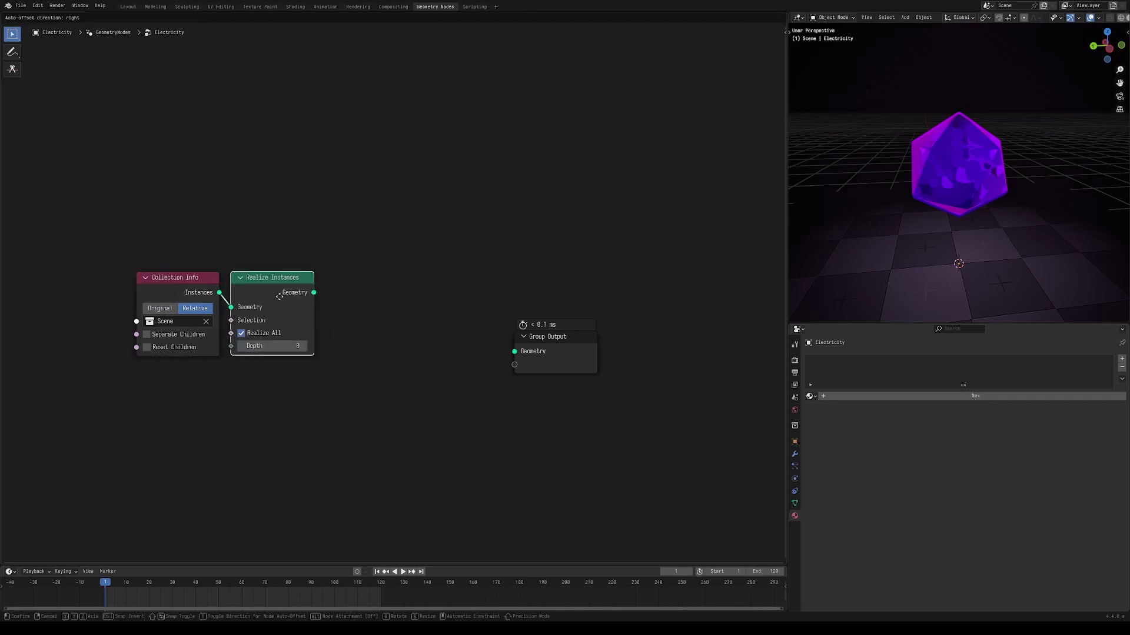
pyautogui.click(277, 296)
# - Reposition both nodes and link a Distribute Points on Faces node between Realize Instances and the Group Output
pyautogui.moveTo(114, 217); pyautogui.dragTo(277, 345)
pyautogui.press('g')
pyautogui.click(145, 353)
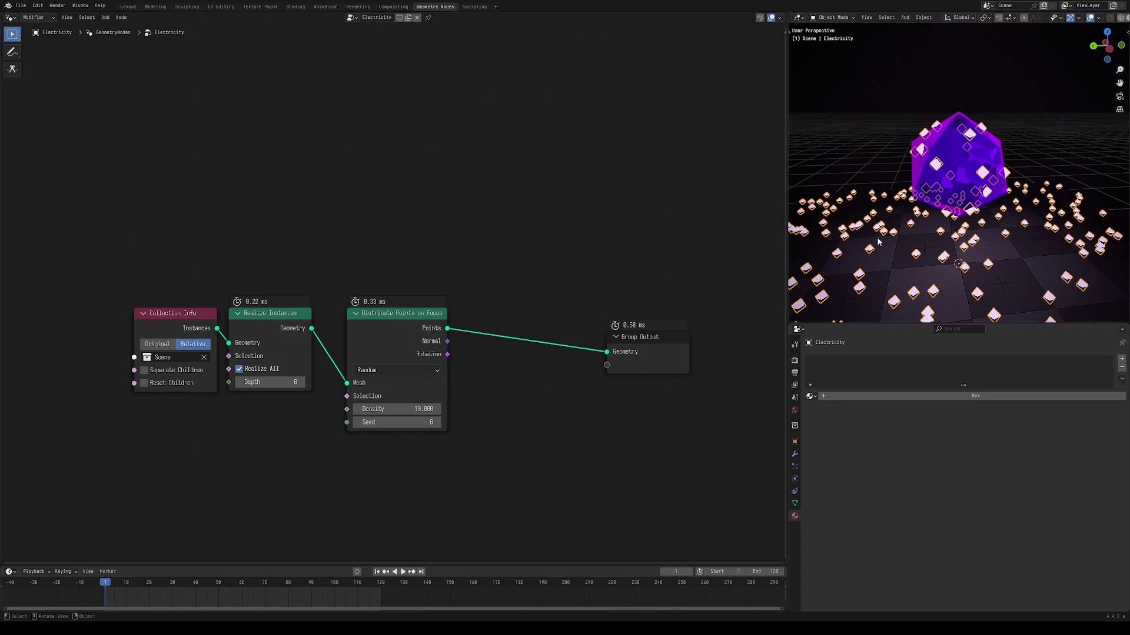
pyautogui.moveTo(971, 194); pyautogui.dragTo(968, 253, button='middle')
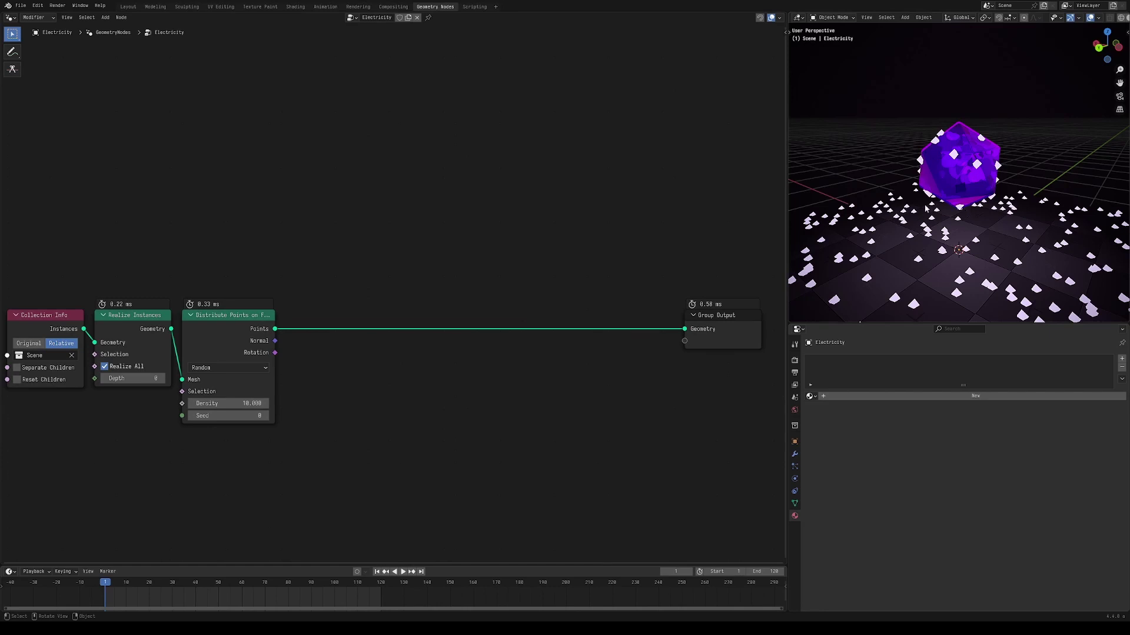
# - Add an Object Info node above the chain, set it to Relative and choose the d20 object
pyautogui.hotkey('shift', 'a')
pyautogui.click(122, 119)
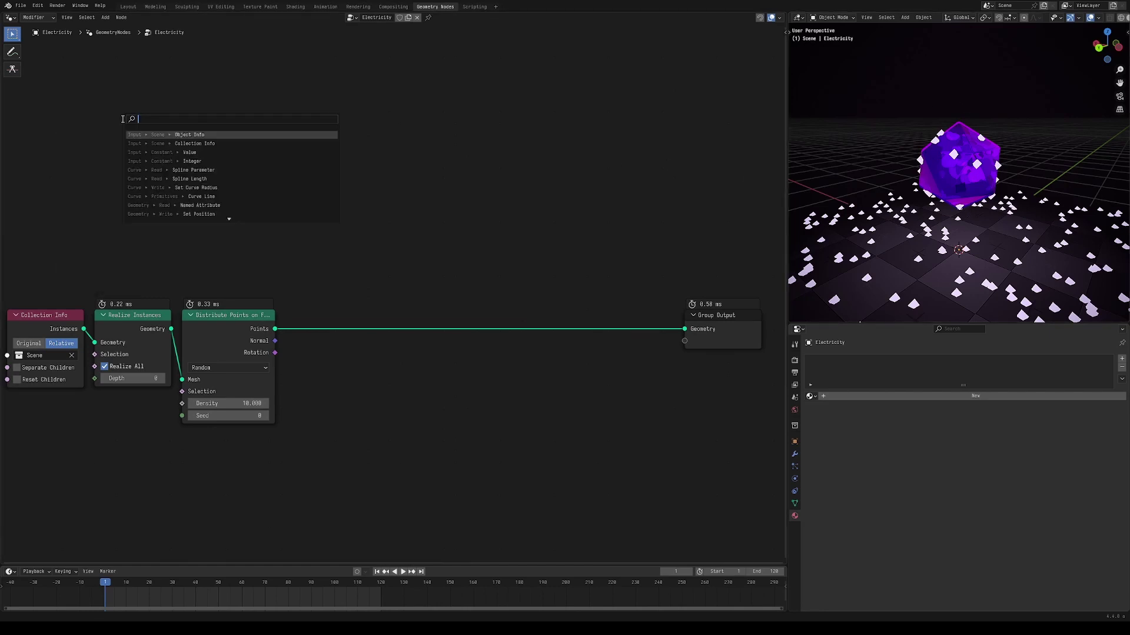
pyautogui.press('Return')
pyautogui.click(67, 175)
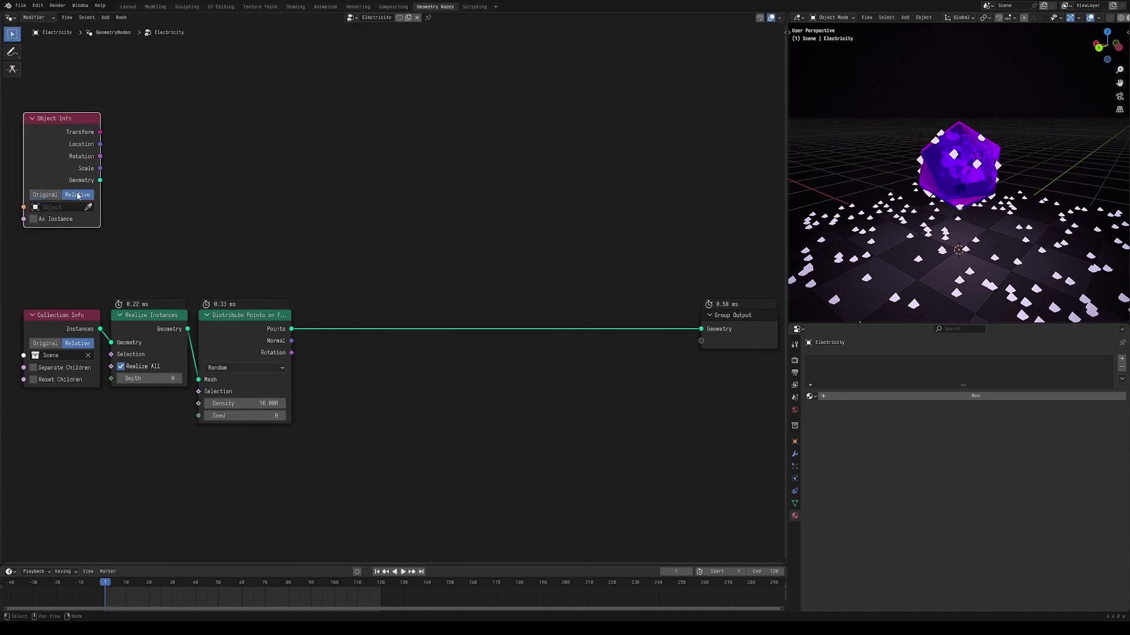
pyautogui.click(59, 207)
pyautogui.click(79, 242)
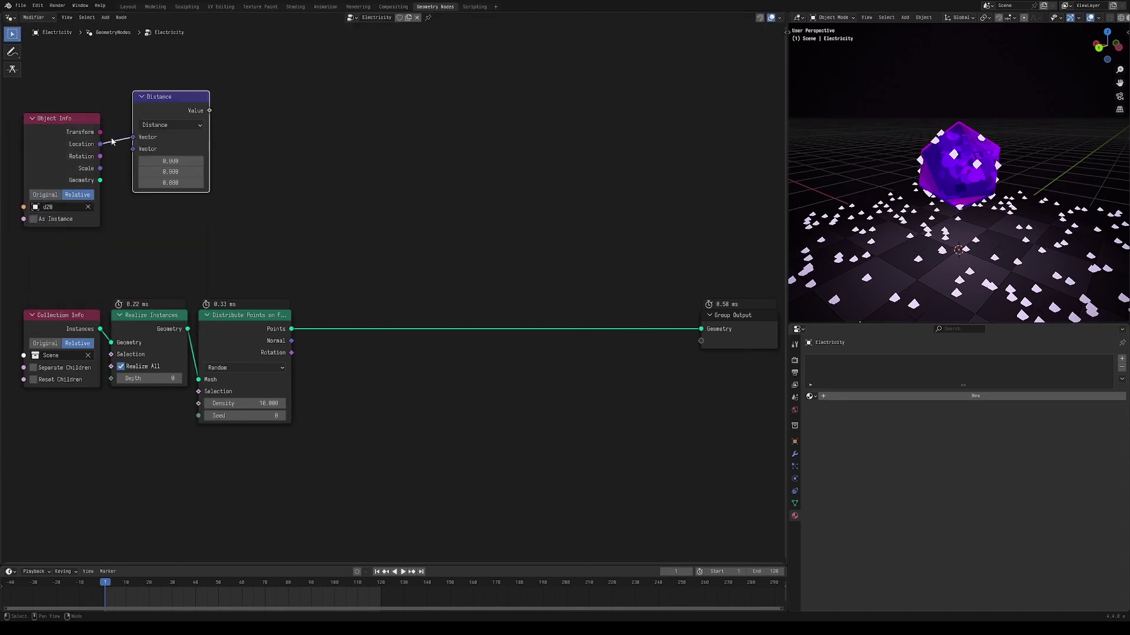
# - Feed a Position node and the d20's Location into a Distance vector math node, and connect its Value to a new Map Range node
pyautogui.moveTo(100, 144); pyautogui.dragTo(133, 183)
pyautogui.hotkey('shift', 'a')
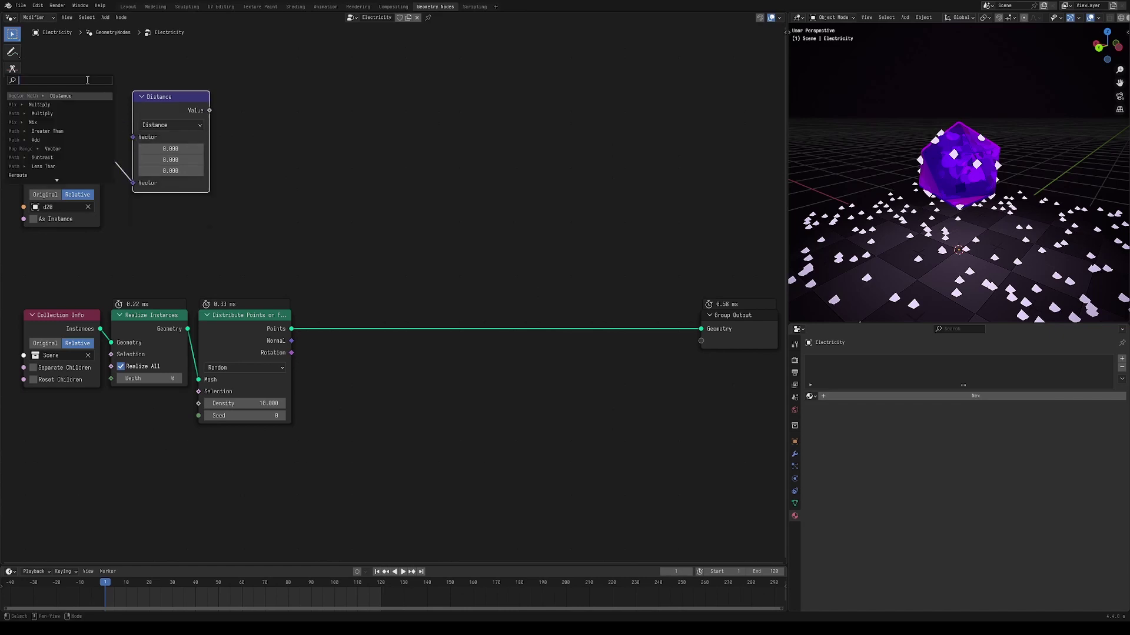
pyautogui.write('ran')
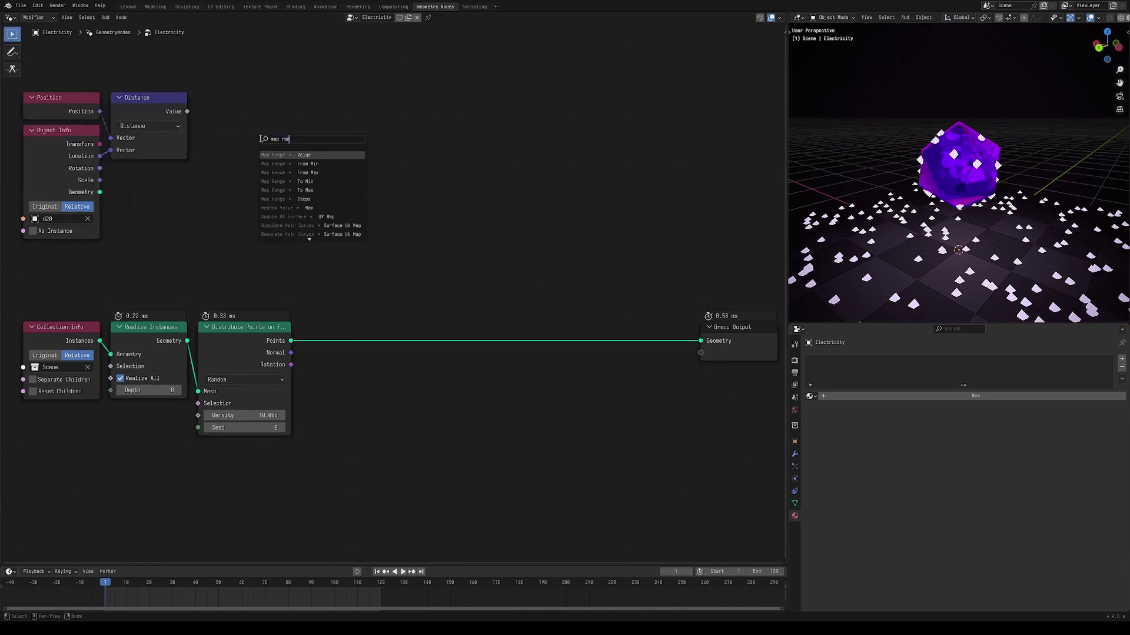
pyautogui.press('Return')
pyautogui.click(206, 107)
# - Add a Random Value node set to Boolean and connect the Map Range result to its Probability
pyautogui.hotkey('shift', 'a')
pyautogui.write('ran')
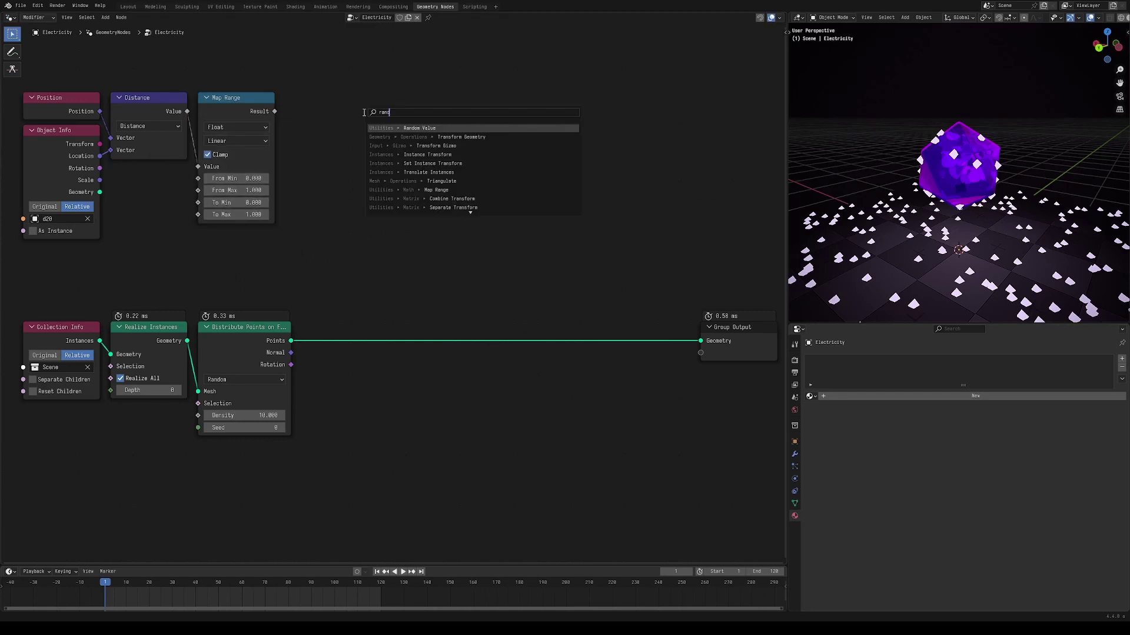
pyautogui.press('Return')
pyautogui.click(400, 149)
pyautogui.click(400, 149)
pyautogui.click(388, 143)
pyautogui.keyDown('alt'); pyautogui.moveTo(267, 111); pyautogui.dragTo(351, 160, button='right'); pyautogui.keyUp('alt')
pyautogui.moveTo(411, 175); pyautogui.dragTo(335, 155)
pyautogui.click(358, 201)
pyautogui.scroll(1, 164, 98)
pyautogui.moveTo(164, 99); pyautogui.dragTo(173, 123, button='middle')
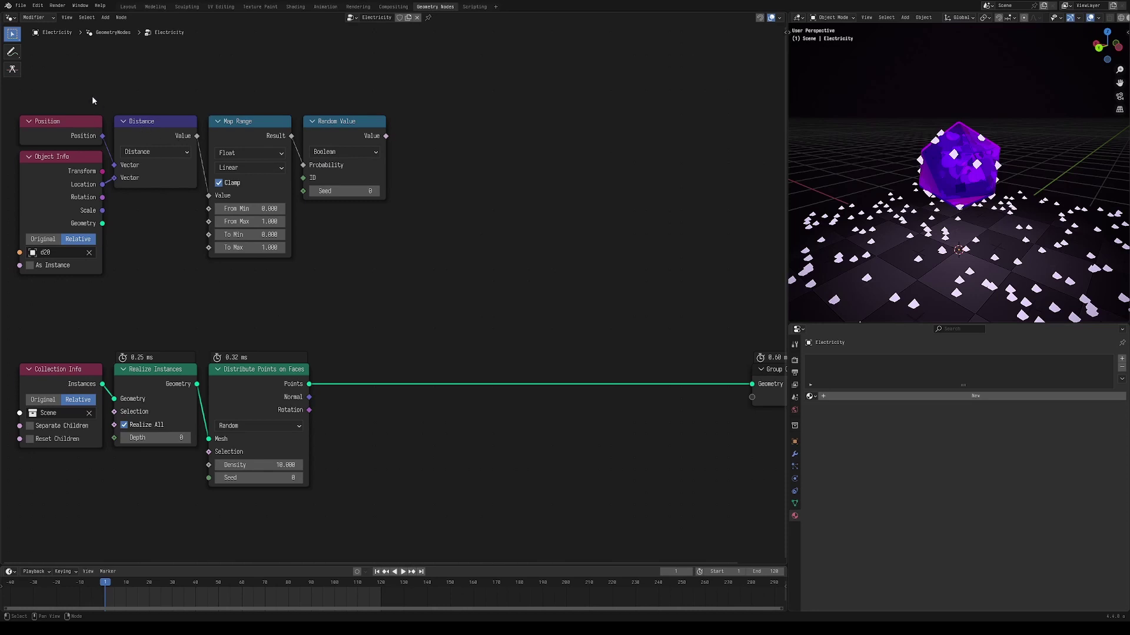
# - Set the Map Range node's From Min to 1 and From Max to 1.5
pyautogui.moveTo(173, 103); pyautogui.dragTo(184, 183)
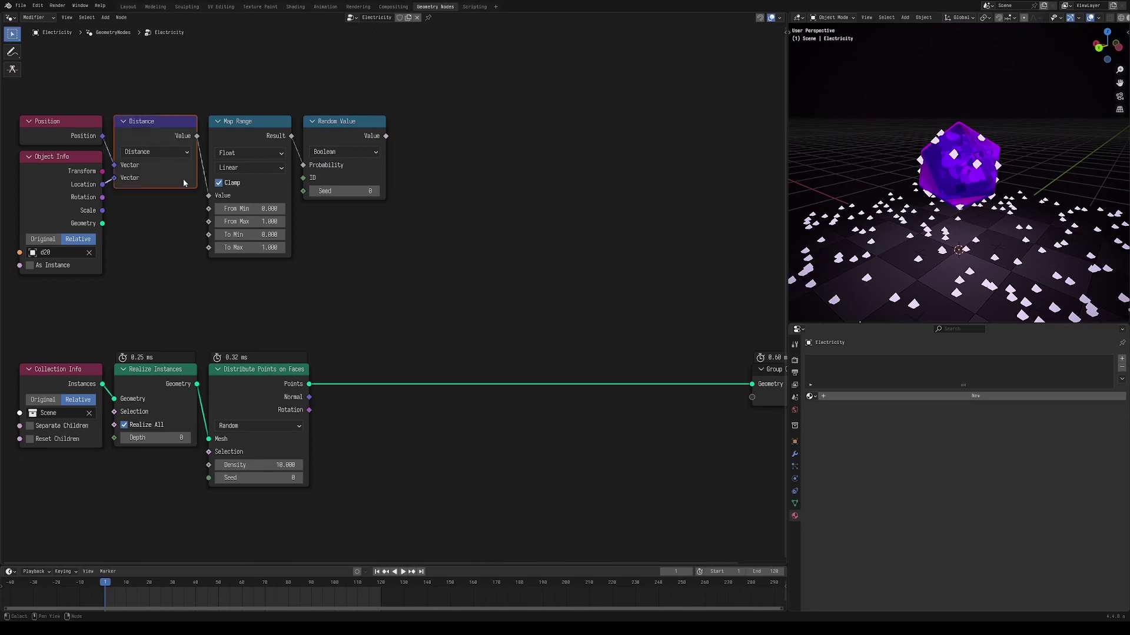
pyautogui.click(259, 209)
pyautogui.press('BackSpace')
pyautogui.write('1')
pyautogui.press('Return')
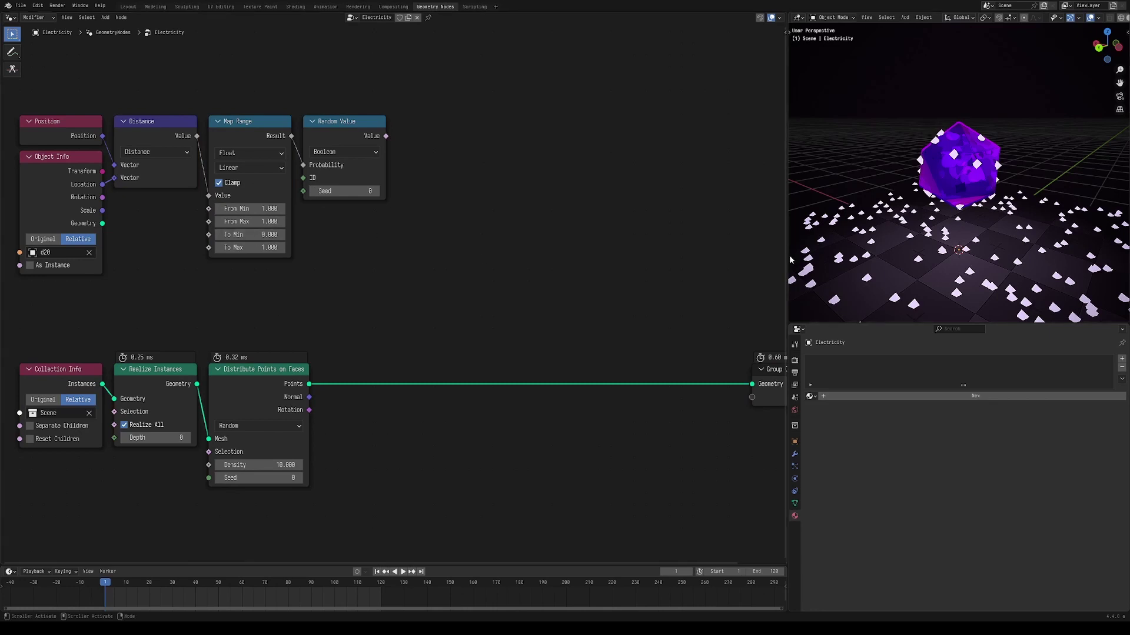
pyautogui.click(281, 222)
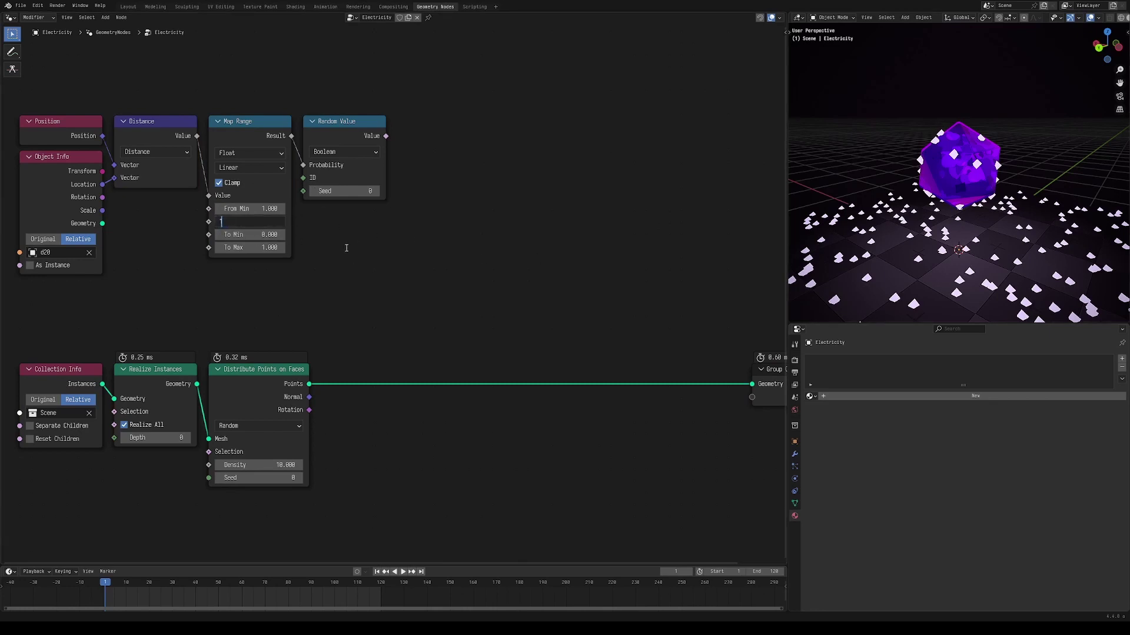
pyautogui.press('Return')
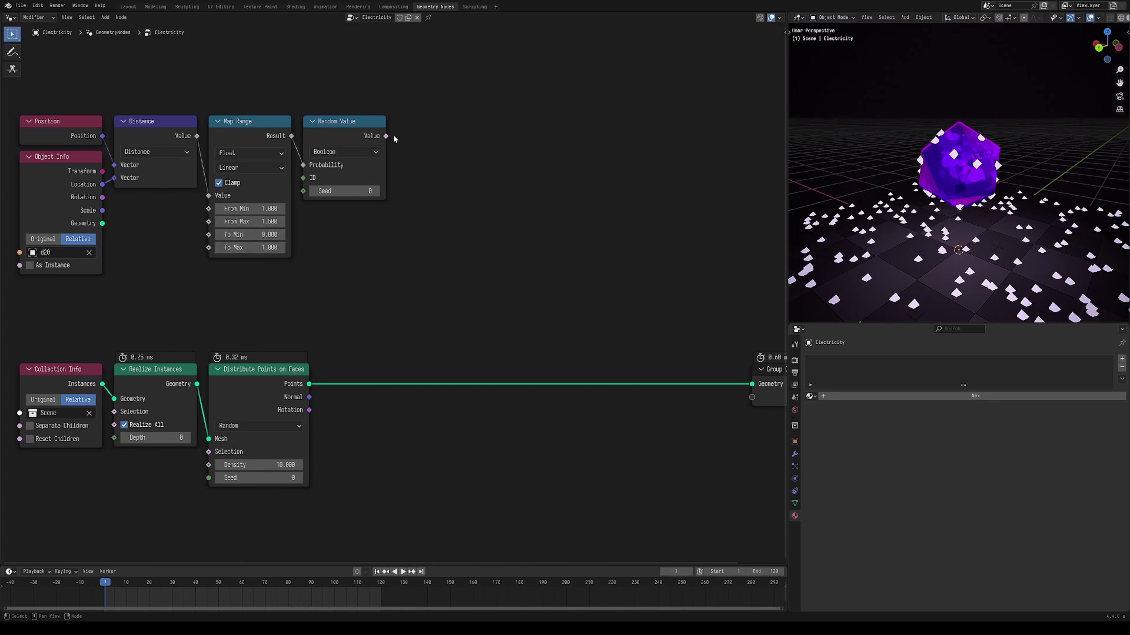
# - Insert a Delete Geometry node after Distribute Points on Faces, feed the Random Value result into its Selection, and rearrange the nodes
pyautogui.moveTo(309, 384); pyautogui.dragTo(463, 386)
pyautogui.write('del')
pyautogui.press('Return')
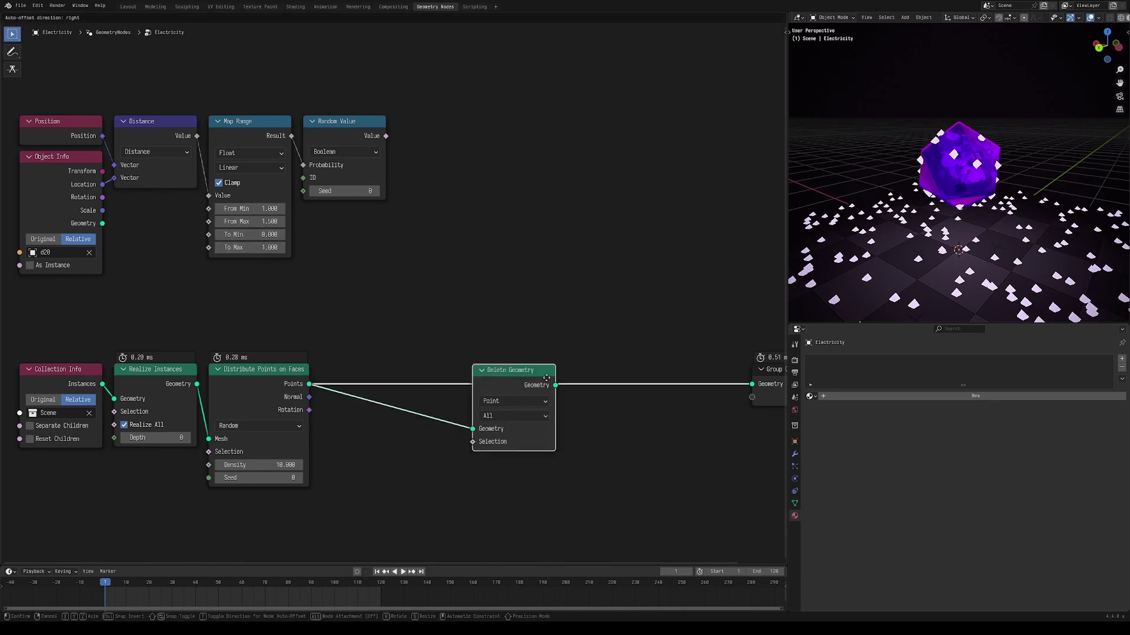
pyautogui.click(551, 362)
pyautogui.moveTo(386, 136); pyautogui.dragTo(550, 428)
pyautogui.press('g')
pyautogui.click(370, 386)
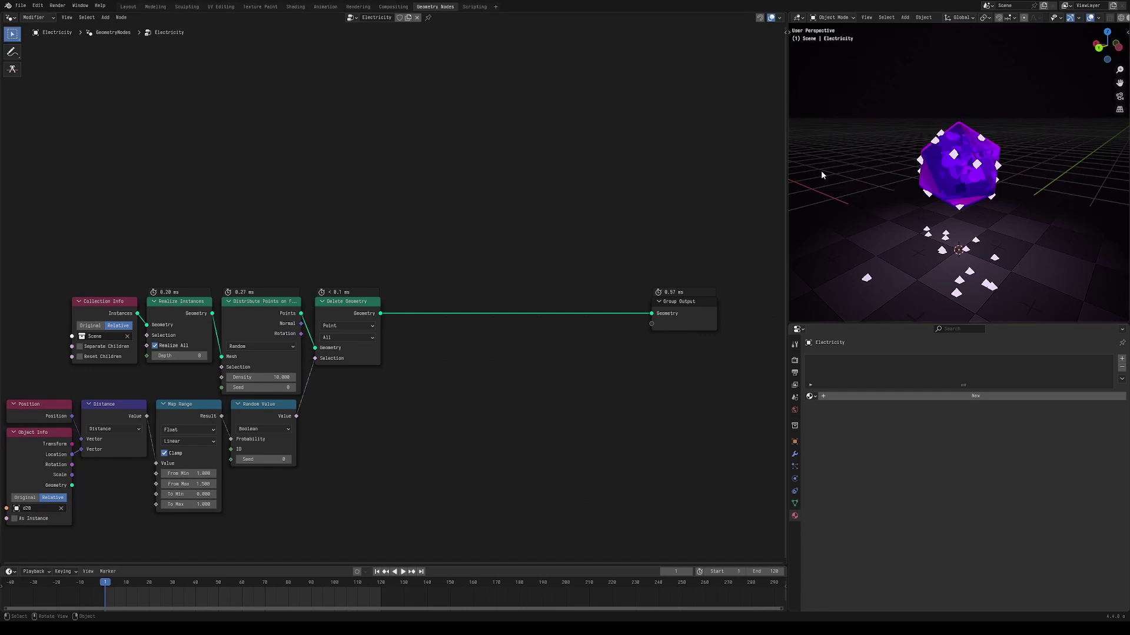
# - Switch to the Layout workspace and move the d20 to check how the scattered floor points respond
pyautogui.click(125, 6)
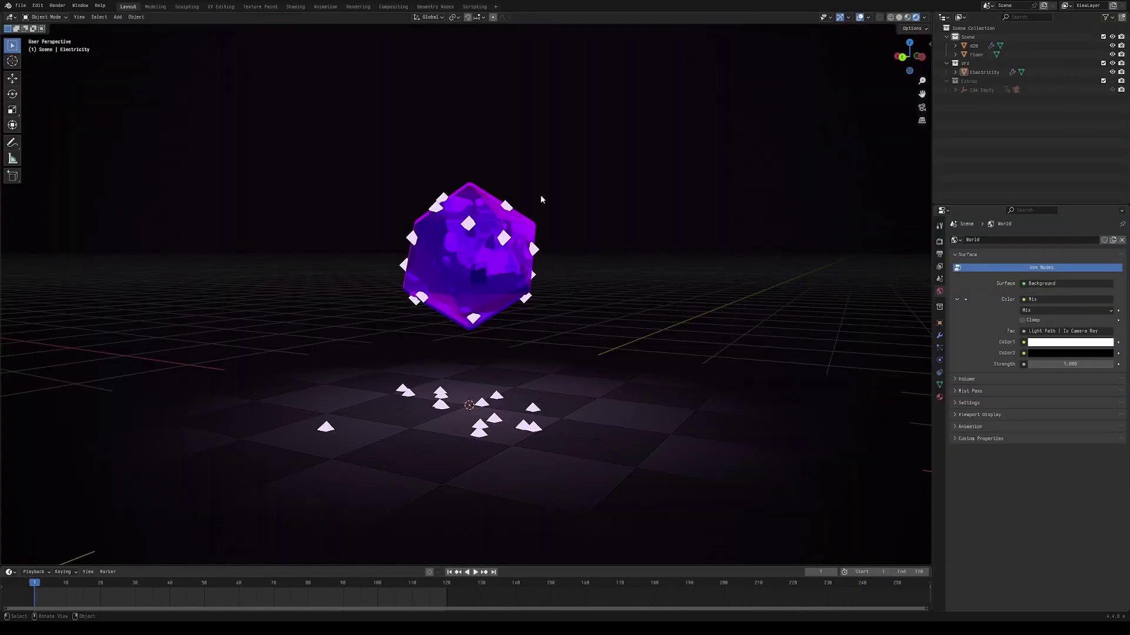
pyautogui.click(972, 47)
pyautogui.press('g')
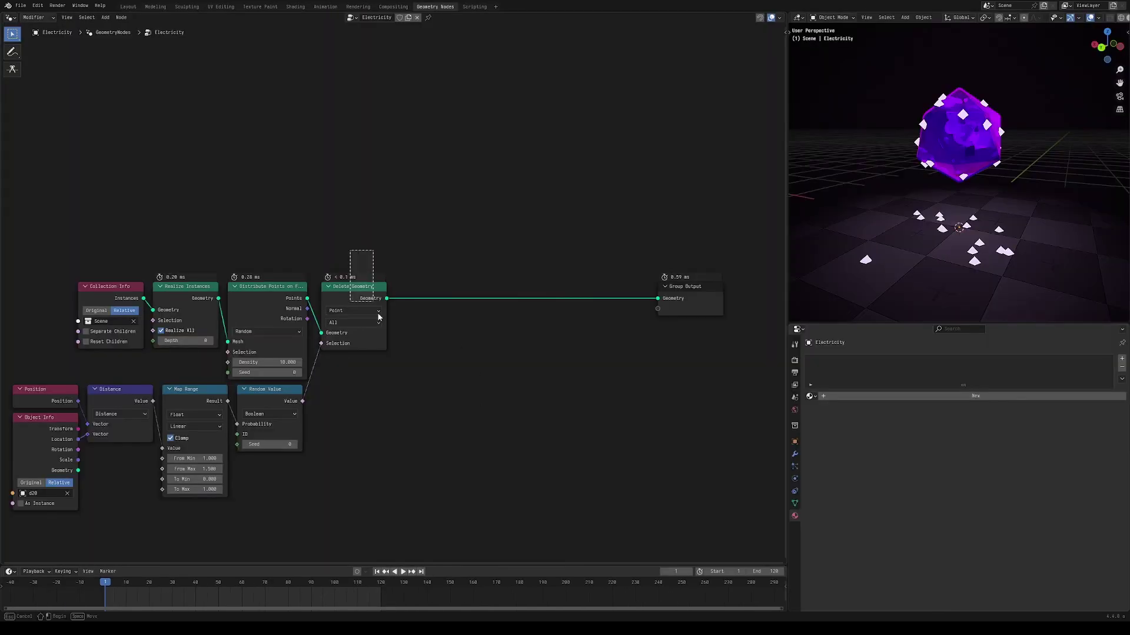
# - Make room before Delete Geometry and insert a Store Named Attribute node fed by the distributed points
pyautogui.moveTo(374, 321); pyautogui.dragTo(503, 321)
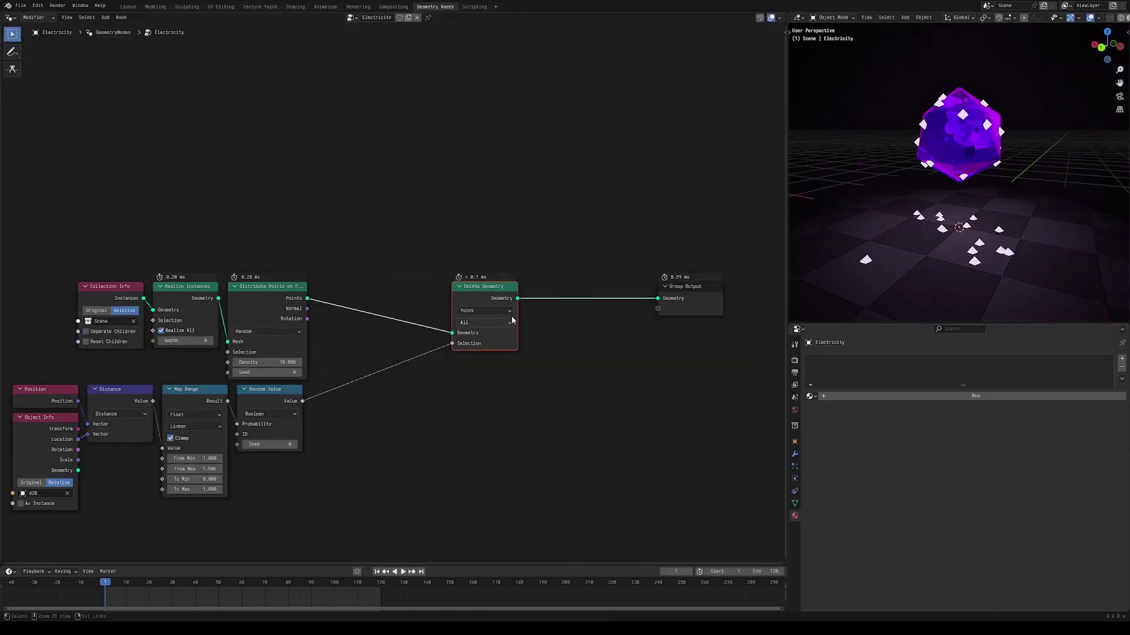
pyautogui.moveTo(307, 299); pyautogui.dragTo(323, 298)
pyautogui.write('store n')
pyautogui.press('Return')
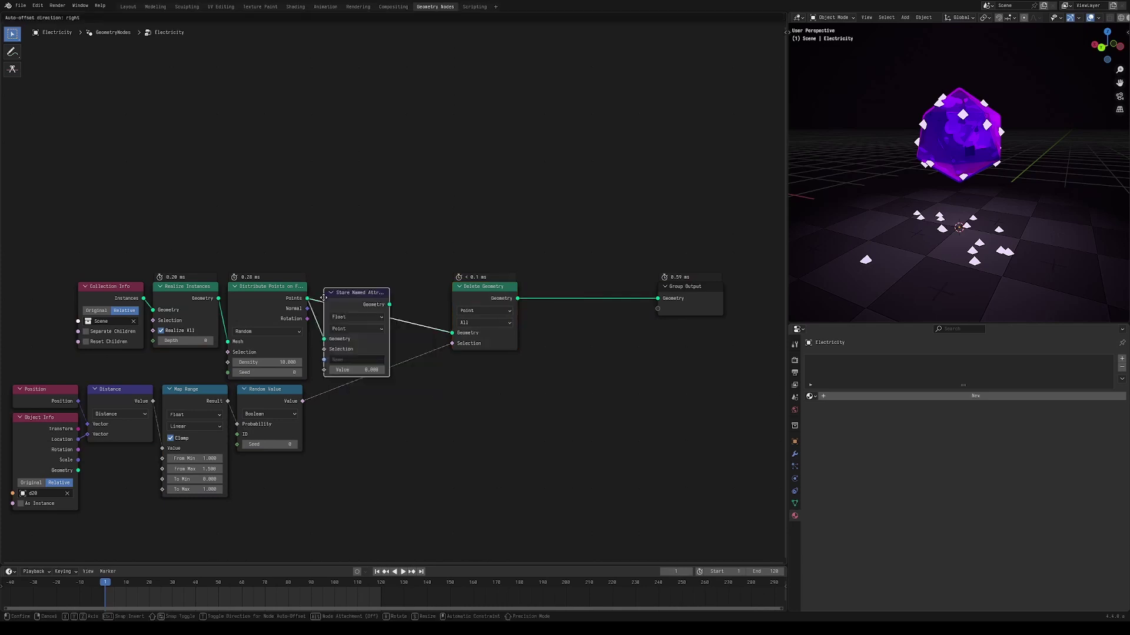
pyautogui.click(327, 298)
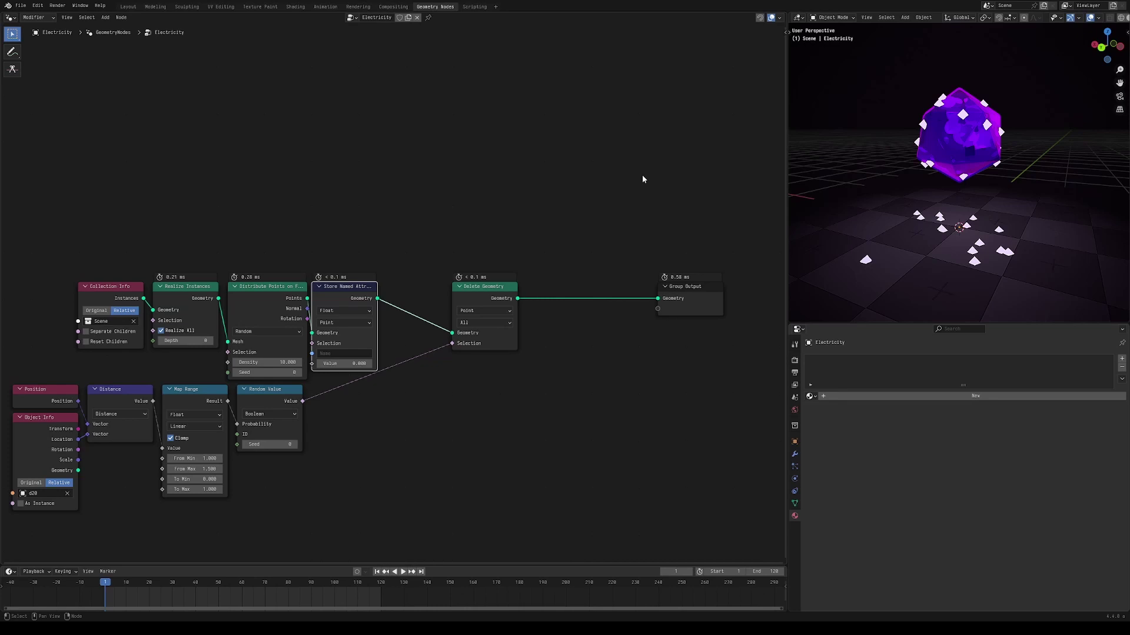
# - Set the Store Named Attribute node to Integer, name it Curve Index, and add an Index node as its Value
pyautogui.click(345, 310)
pyautogui.click(347, 330)
pyautogui.click(339, 354)
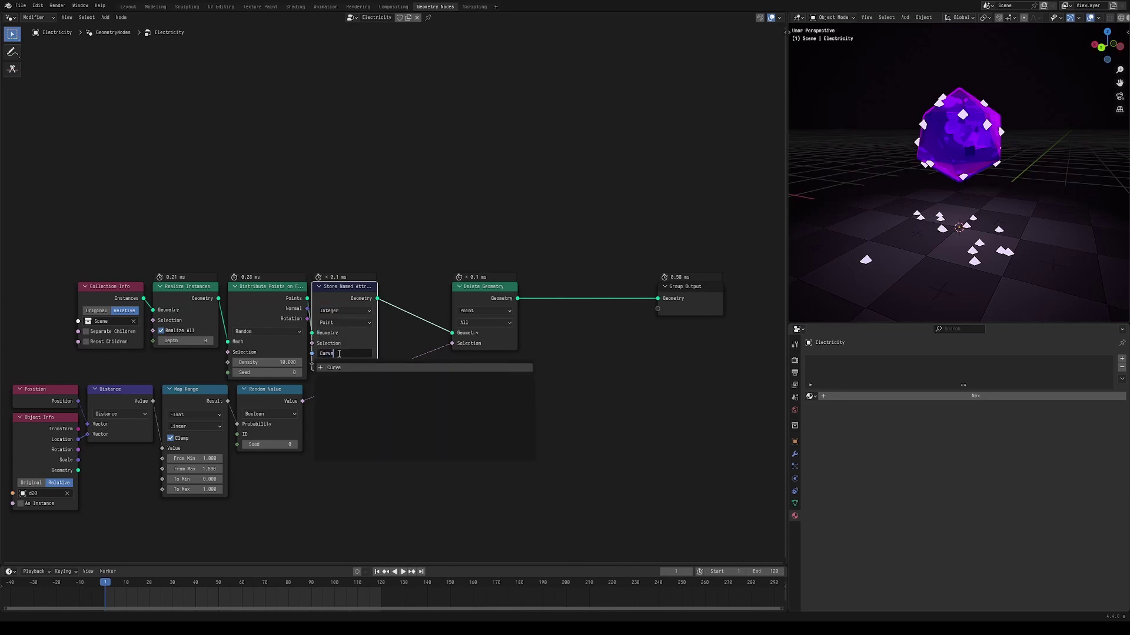
pyautogui.write('Curve Index')
pyautogui.press('Return')
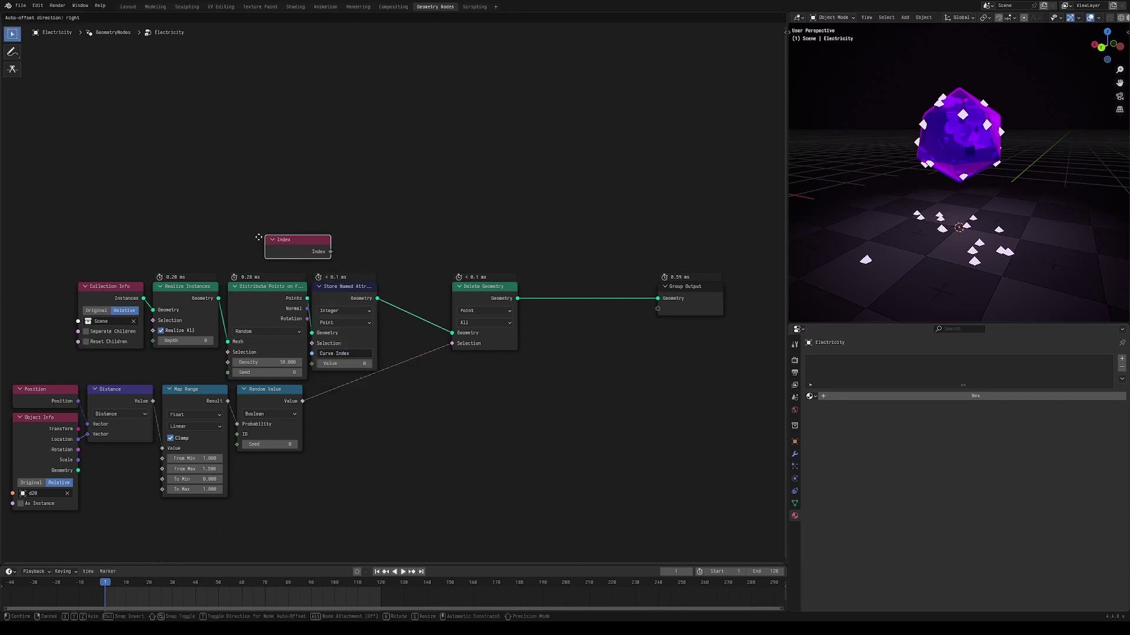
pyautogui.click(281, 241)
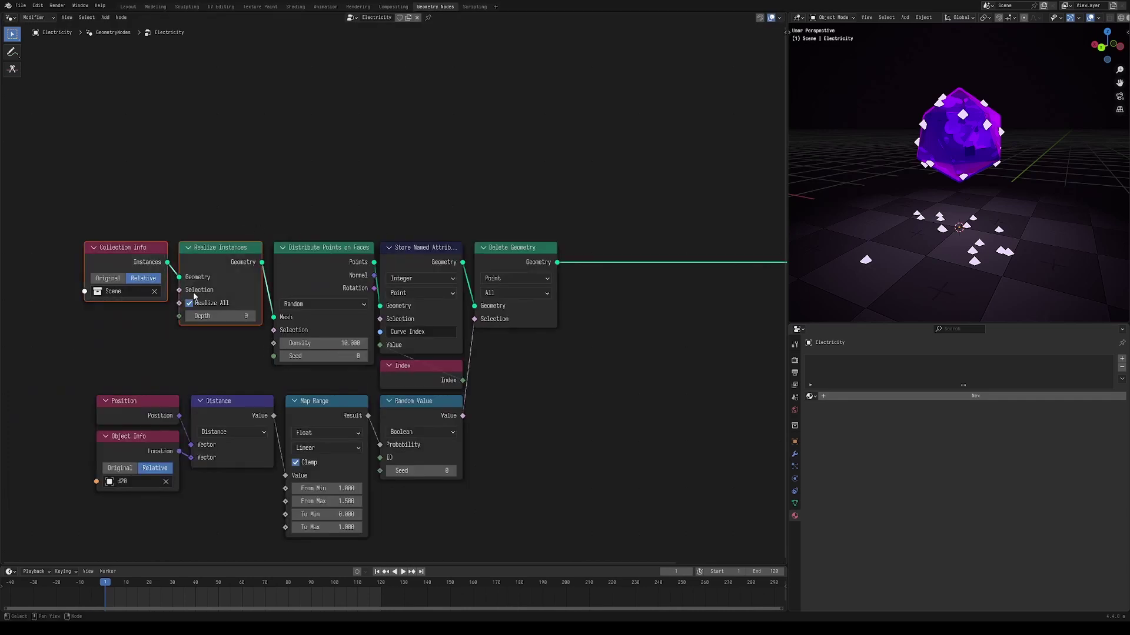
# - Move the Collection Info and Realize Instances nodes apart and group them in a frame labelled Scene
pyautogui.scroll(-2, 377, 312)
pyautogui.press('g')
pyautogui.click(181, 312)
pyautogui.hotkey('ctrl', 'j')
pyautogui.click(222, 252)
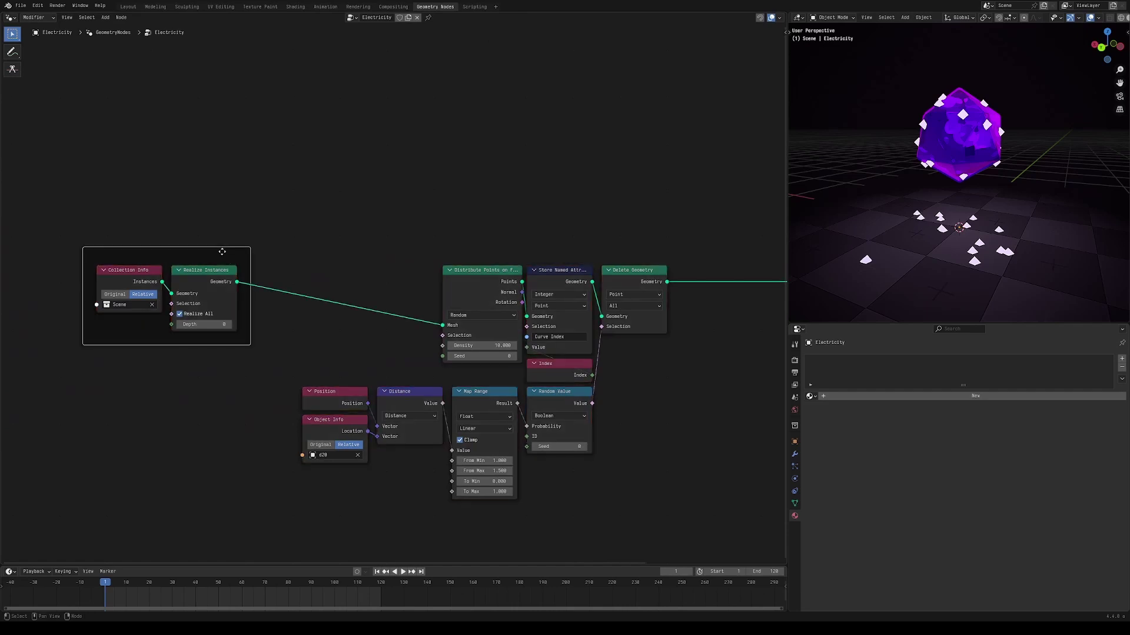
pyautogui.write('Scene')
pyautogui.press('Return')
# - Group the point scattering and deletion nodes in a frame labelled Distribute Points
pyautogui.moveTo(282, 253); pyautogui.dragTo(605, 514)
pyautogui.hotkey('ctrl', 'j')
pyautogui.click(443, 252)
pyautogui.press('F2')
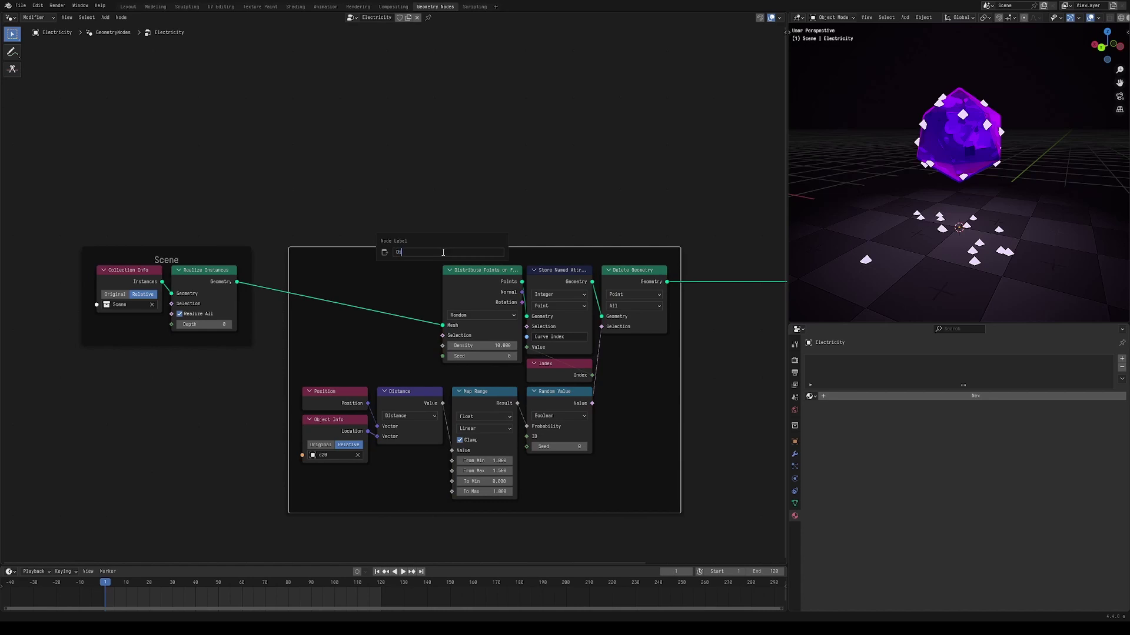
pyautogui.write('Distribute Points')
pyautogui.press('Return')
# - Add a Curve Line node above the frames, preview it with a Viewer node, and set its End Z to 0 m
pyautogui.press('Home')
pyautogui.hotkey('shift', 'a')
pyautogui.click(417, 179)
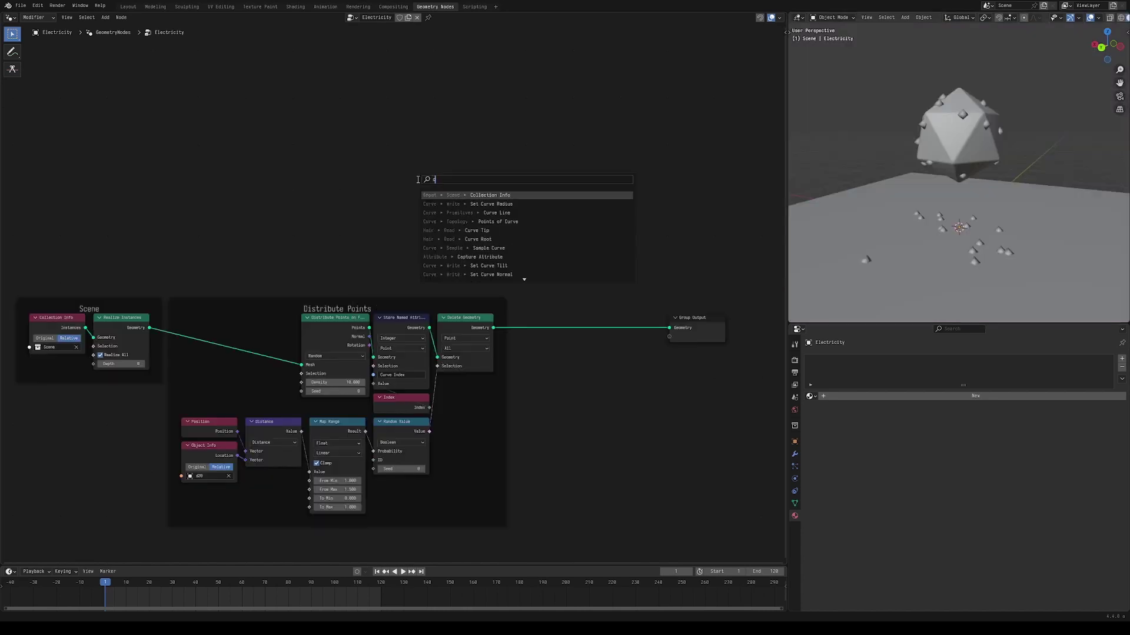
pyautogui.write('rve line')
pyautogui.press('Return')
pyautogui.click(418, 151)
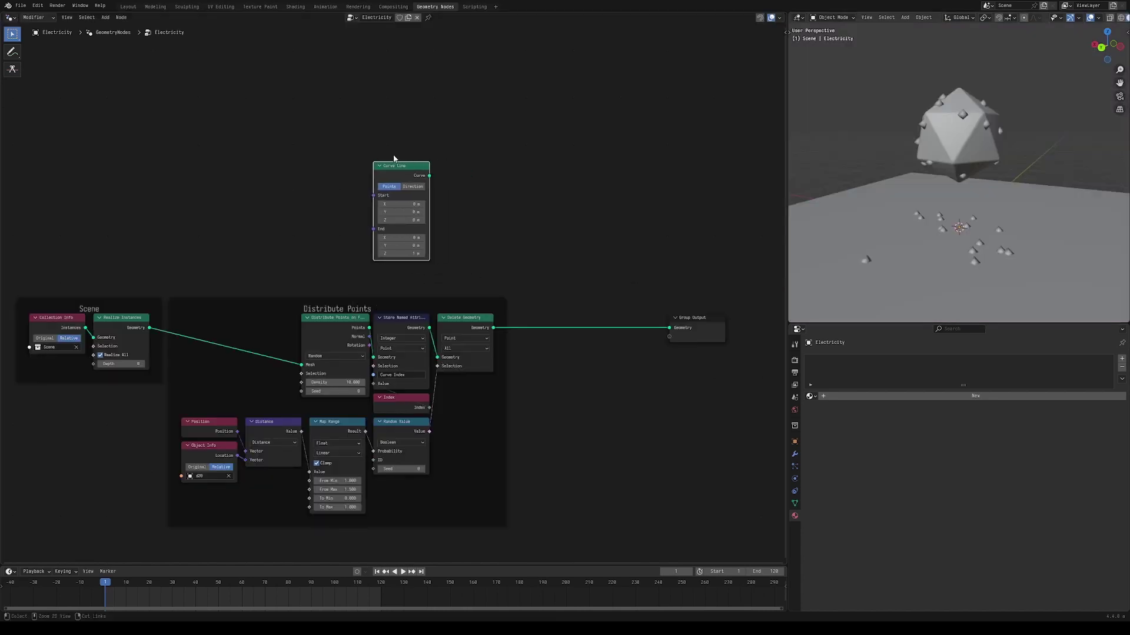
pyautogui.keyDown('ctrl'); pyautogui.keyDown('shift'); pyautogui.click(415, 167); pyautogui.keyUp('shift'); pyautogui.keyUp('ctrl')
pyautogui.click(403, 253)
pyautogui.write('0g')
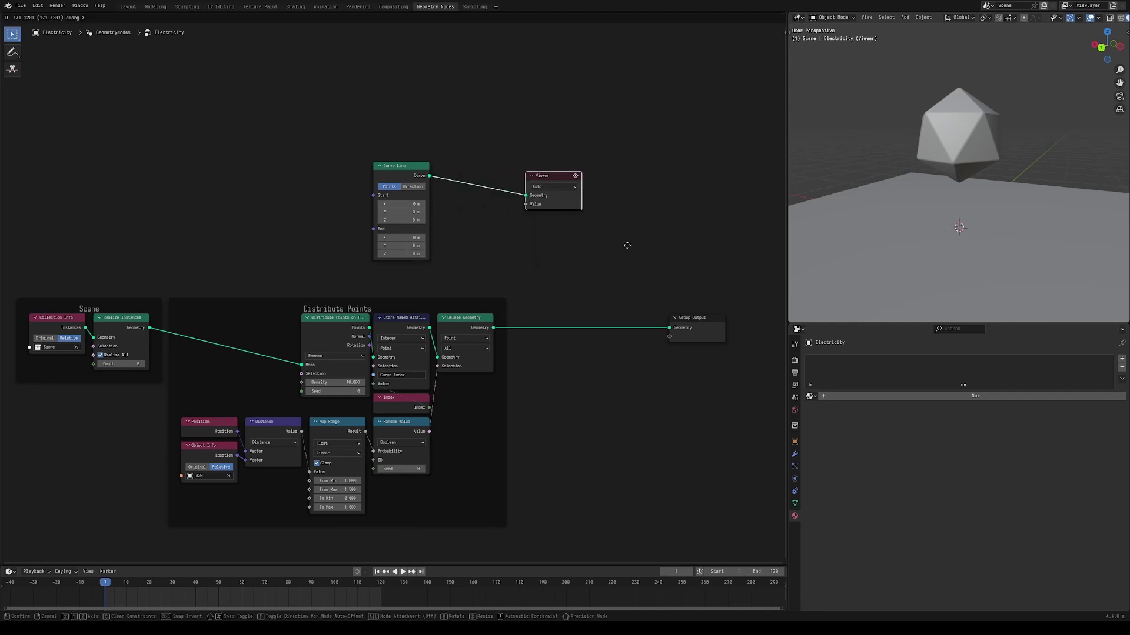
pyautogui.click(611, 238)
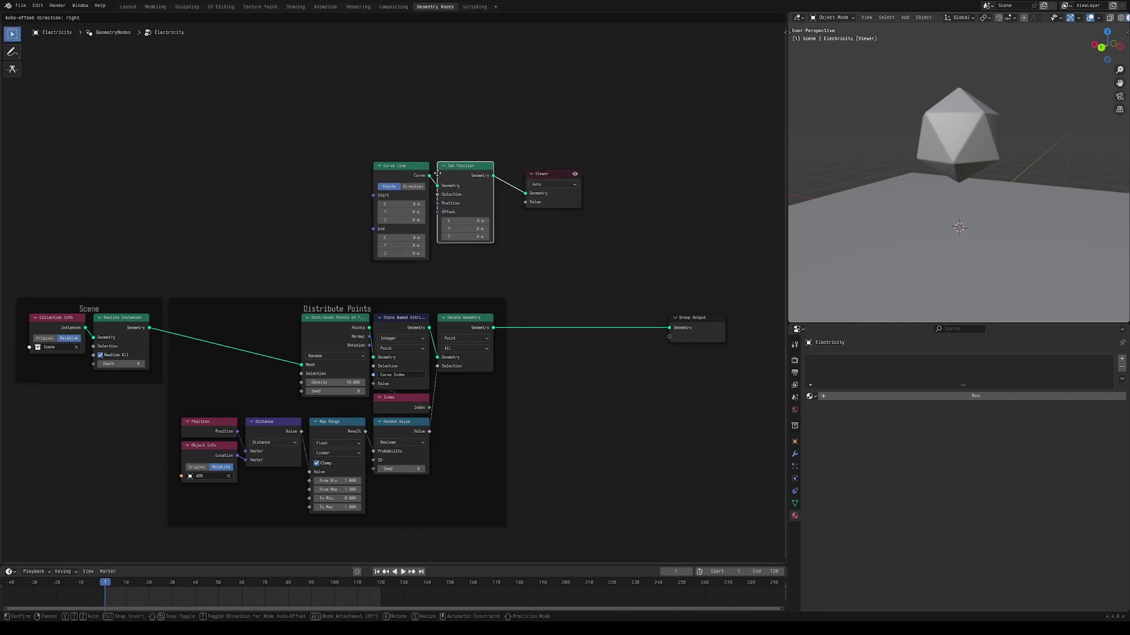
# - Insert a Set Position node between the Curve Line and the Viewer
pyautogui.click(535, 254)
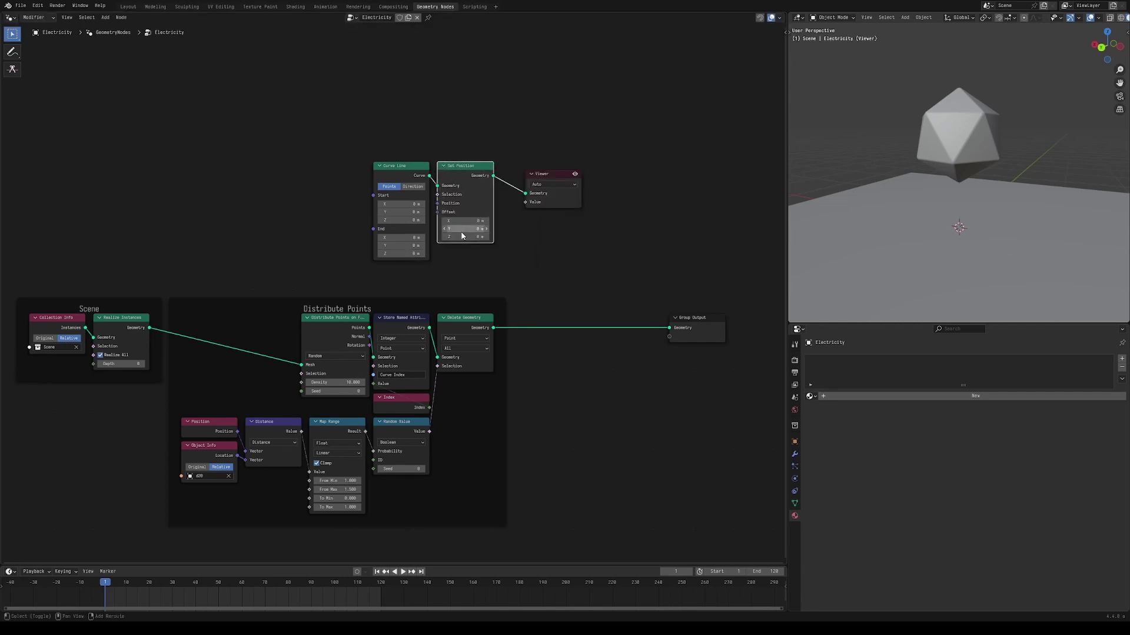
pyautogui.scroll(2, 466, 235)
pyautogui.moveTo(458, 245); pyautogui.dragTo(435, 376, button='middle')
pyautogui.scroll(2, 391, 295)
pyautogui.press('Return')
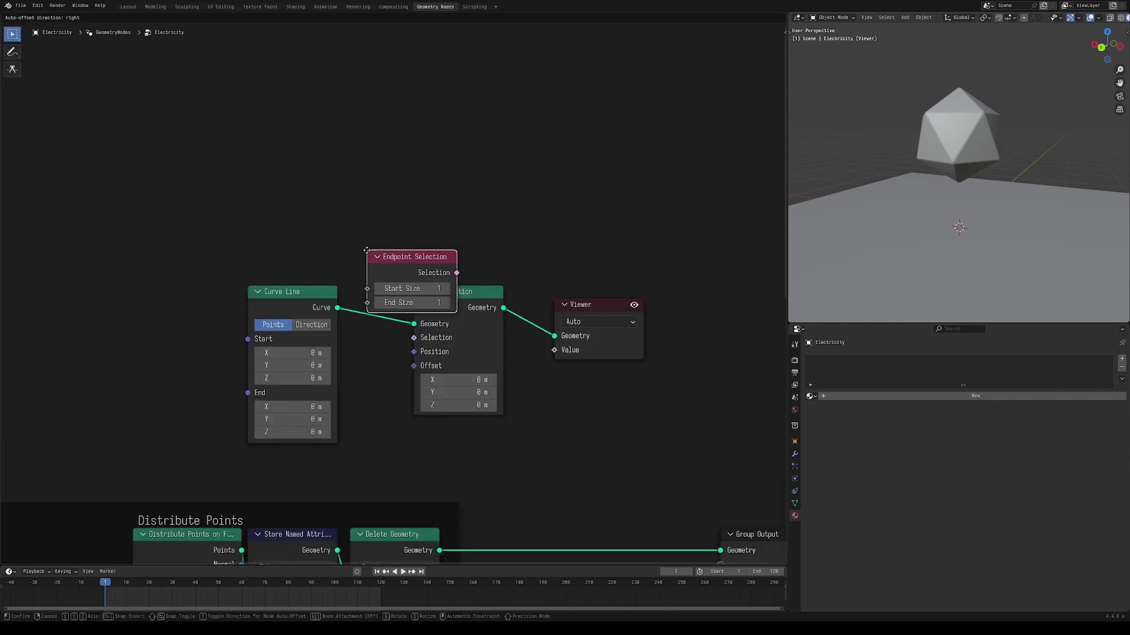
pyautogui.click(260, 184)
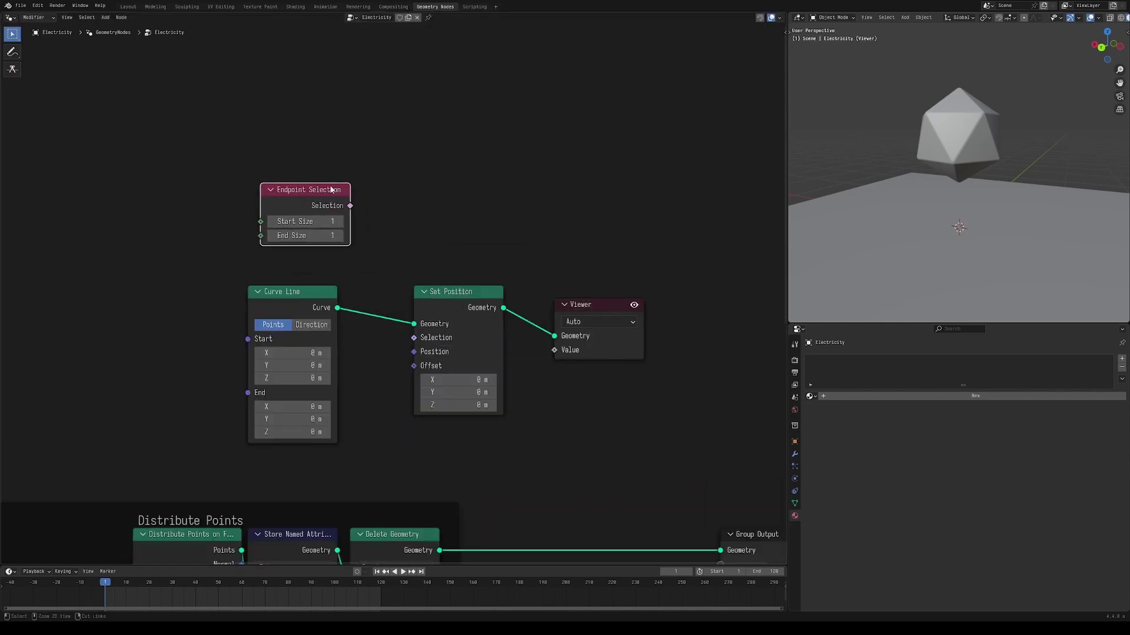
pyautogui.press('x')
# - Add a Spline Parameter node, compare its Index with an integer Equal node against 0, and connect the Result to Set Position's Selection
pyautogui.hotkey('shift', 'a')
pyautogui.write('spa')
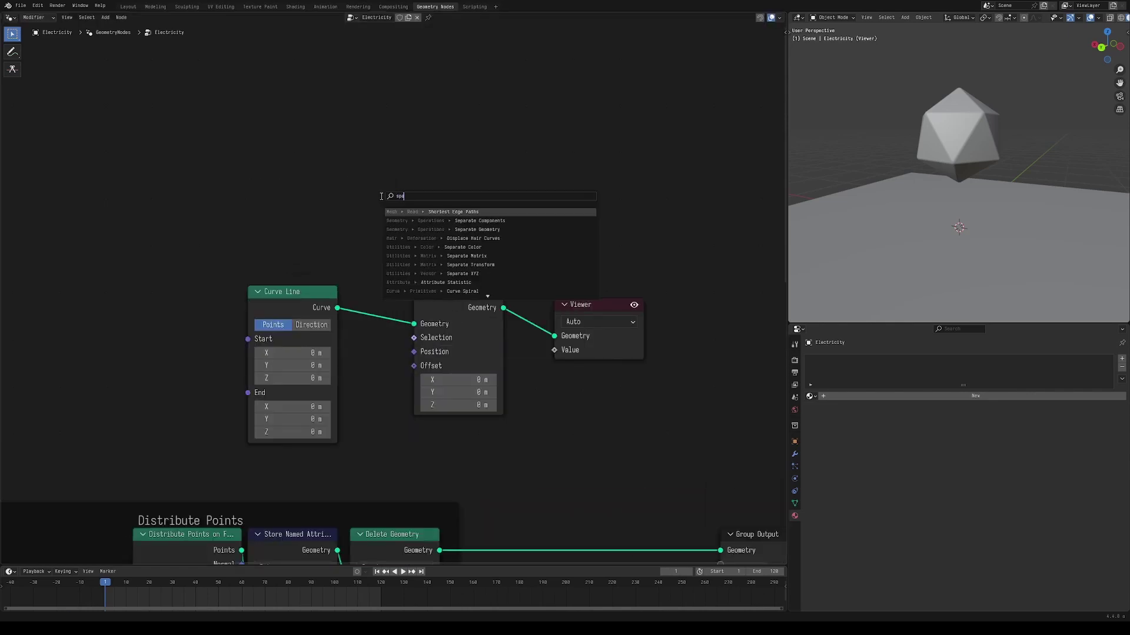
pyautogui.press('BackSpace')
pyautogui.write('line param')
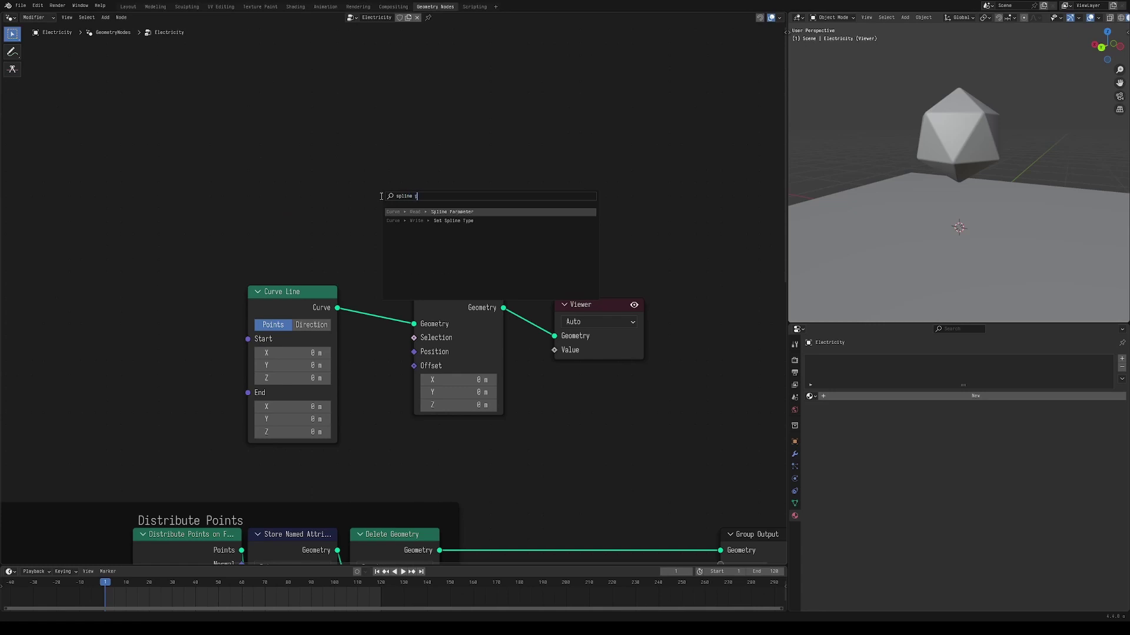
pyautogui.press('Return')
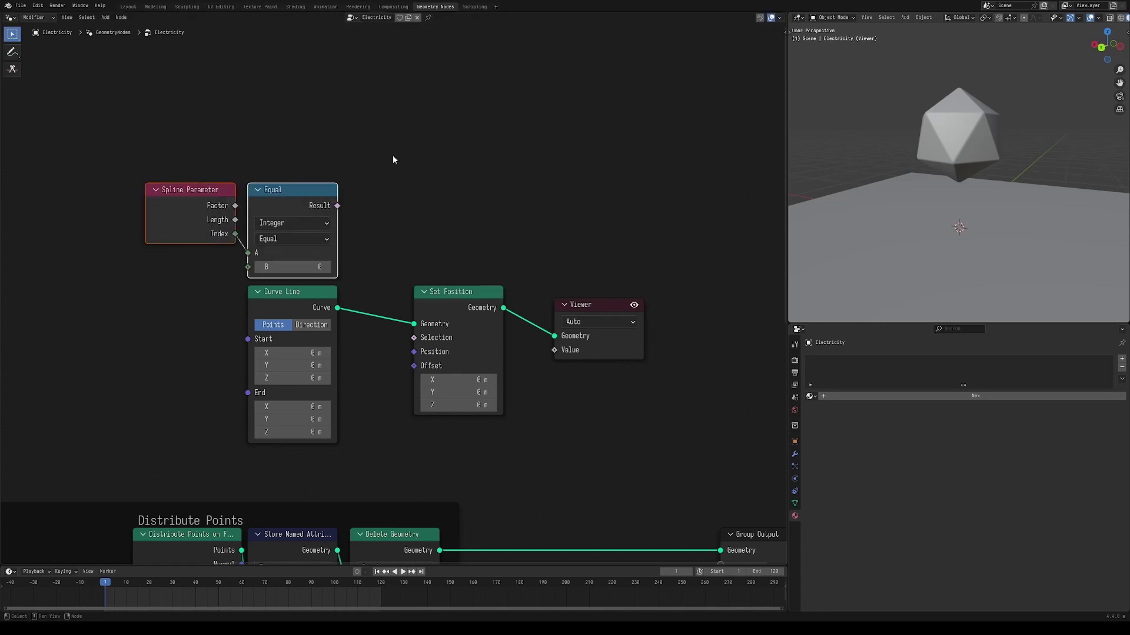
pyautogui.click(439, 219)
pyautogui.keyDown('alt'); pyautogui.moveTo(353, 224); pyautogui.dragTo(462, 339, button='right'); pyautogui.keyUp('alt')
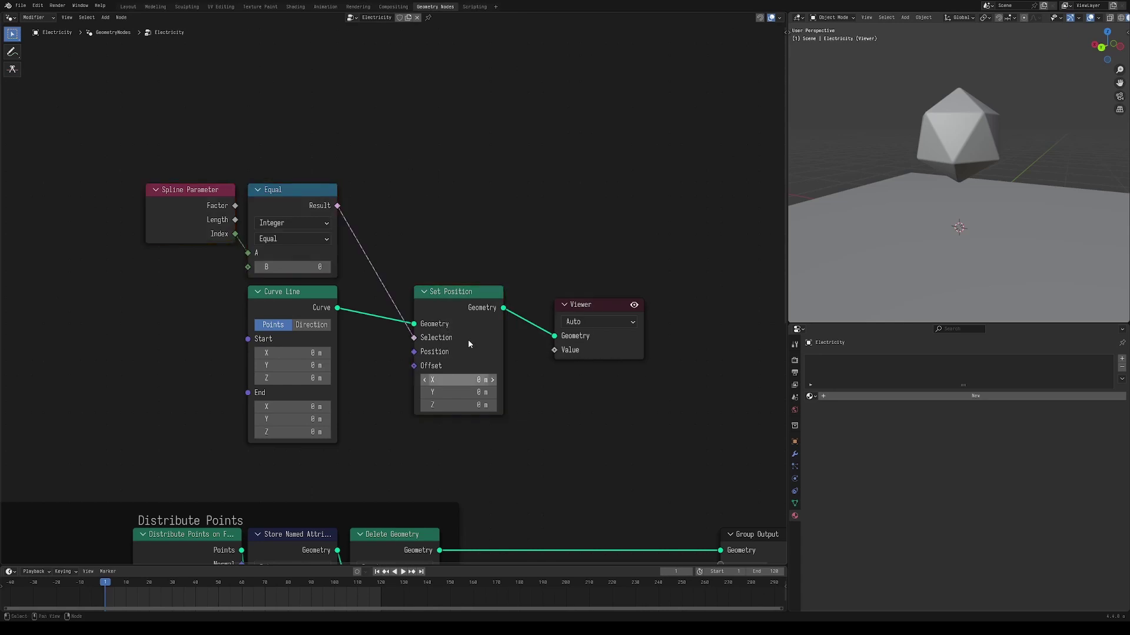
# - Test the Set Position offset on the selected curve point with about 0.97 m in X and 0.54 m in Z
pyautogui.rightClick(442, 404)
pyautogui.moveTo(442, 405); pyautogui.dragTo(493, 380)
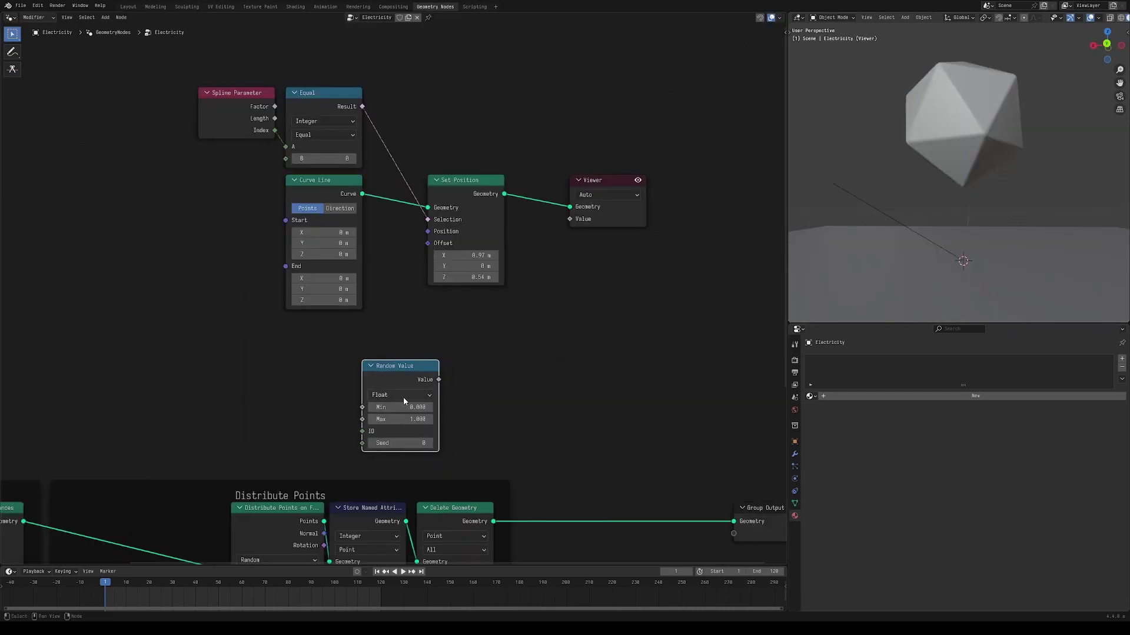
# - Set the new Random Value node to Vector, connect it to Set Position's Offset, and try out its seed
pyautogui.click(404, 397)
pyautogui.moveTo(427, 402); pyautogui.dragTo(351, 358)
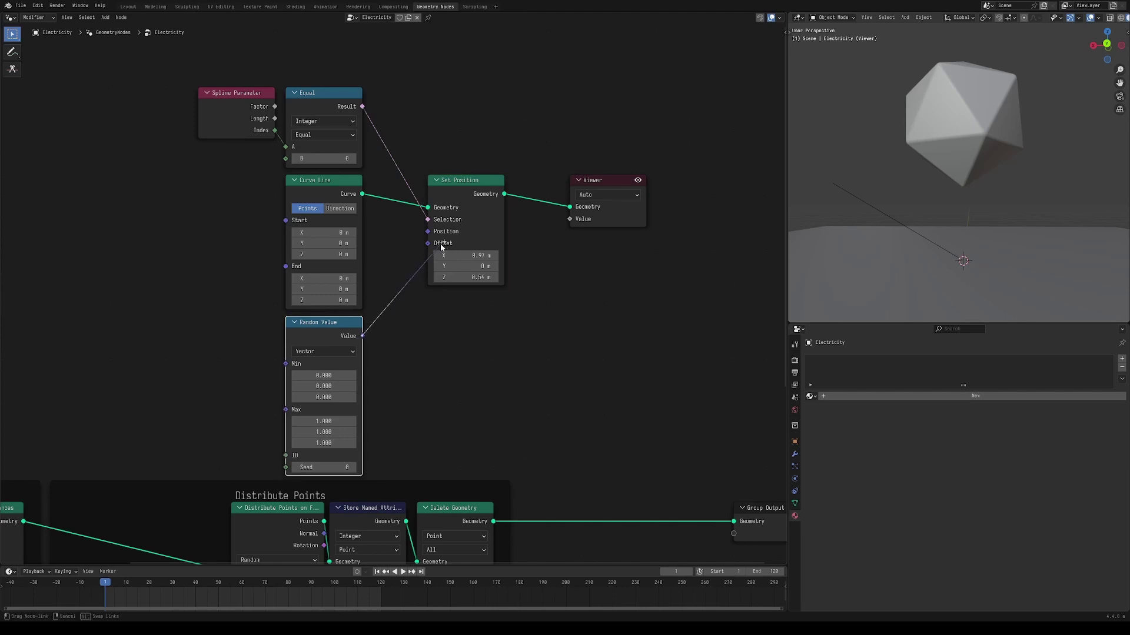
pyautogui.moveTo(438, 247); pyautogui.dragTo(428, 243)
pyautogui.moveTo(323, 467); pyautogui.dragTo(353, 467)
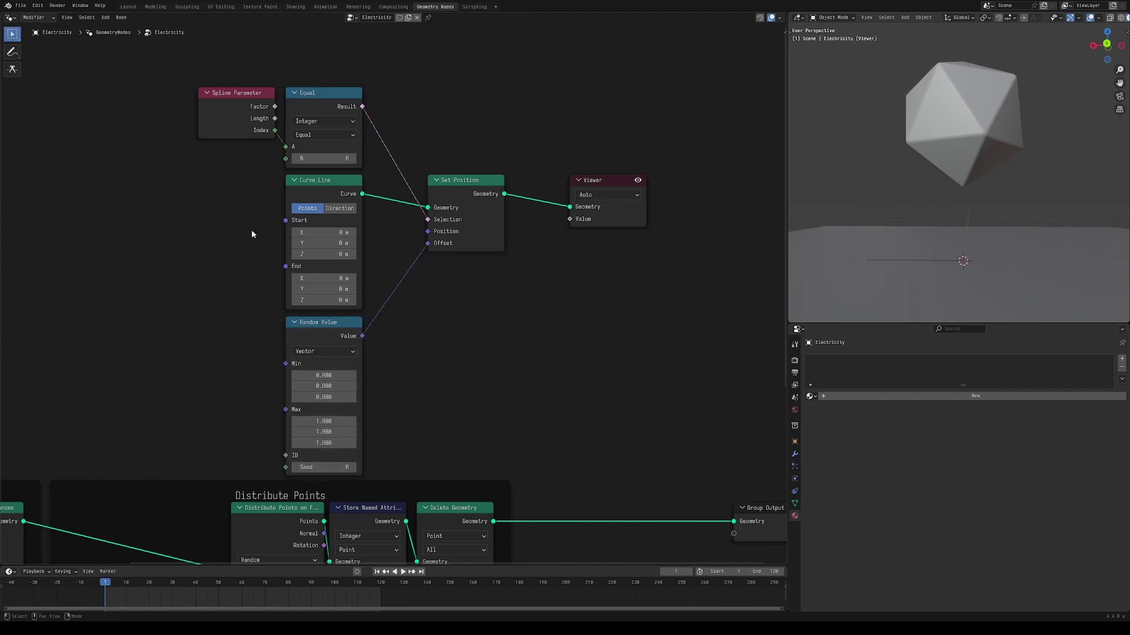
# - Add an Instance on Points node that instances the Curve Line on the points of a new Points node
pyautogui.moveTo(169, 81); pyautogui.dragTo(766, 416)
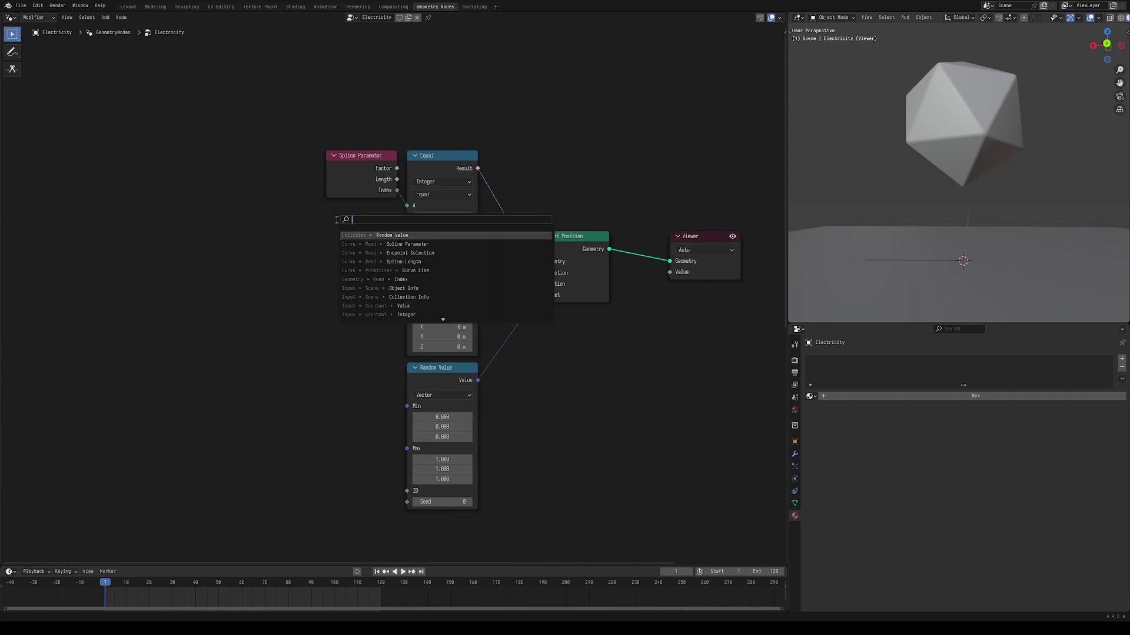
pyautogui.write('point')
pyautogui.press('Return')
pyautogui.click(301, 239)
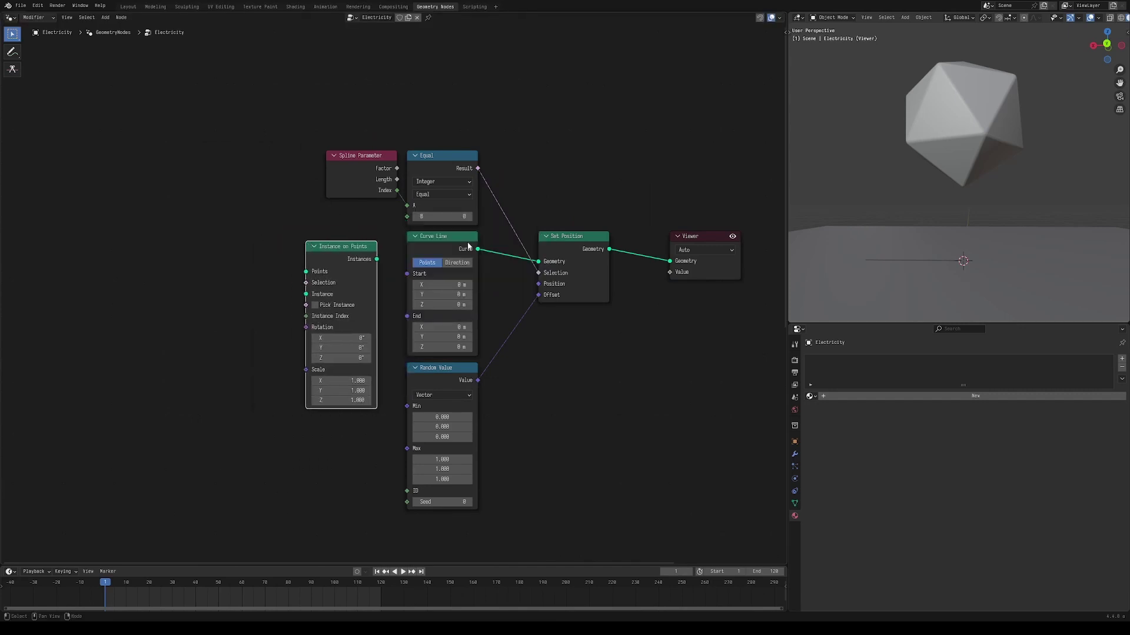
pyautogui.moveTo(469, 246); pyautogui.dragTo(208, 220)
pyautogui.write('points')
pyautogui.press('Return')
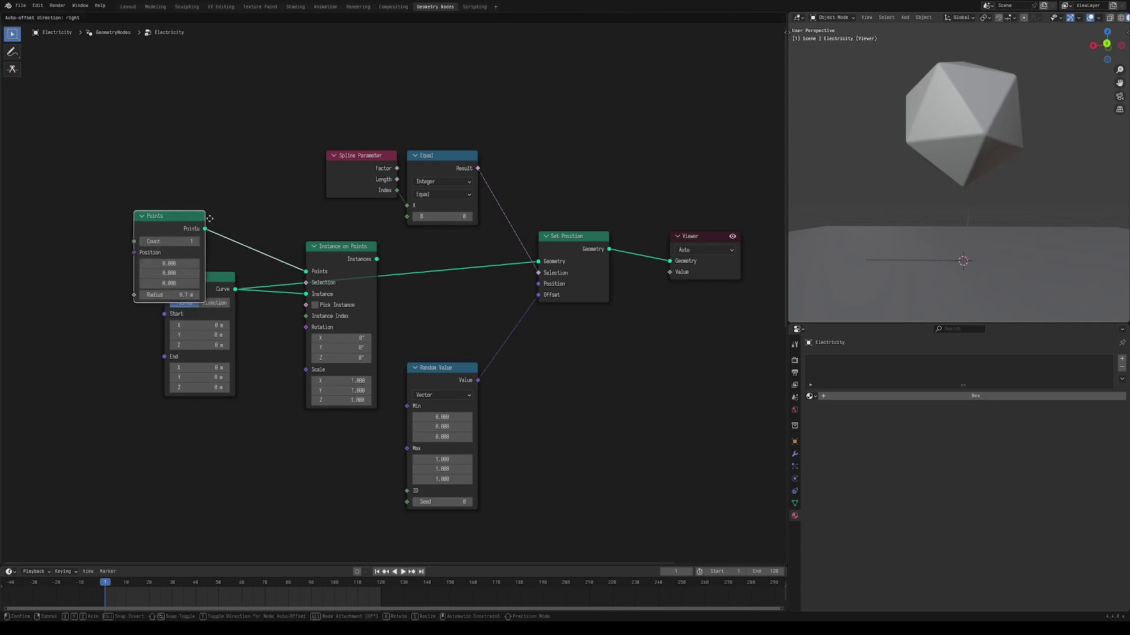
pyautogui.click(242, 187)
# - Add a Realize Instances node after Instance on Points and connect its Geometry to Set Position
pyautogui.moveTo(377, 259); pyautogui.dragTo(408, 265)
pyautogui.write('rea')
pyautogui.press('Return')
pyautogui.click(422, 269)
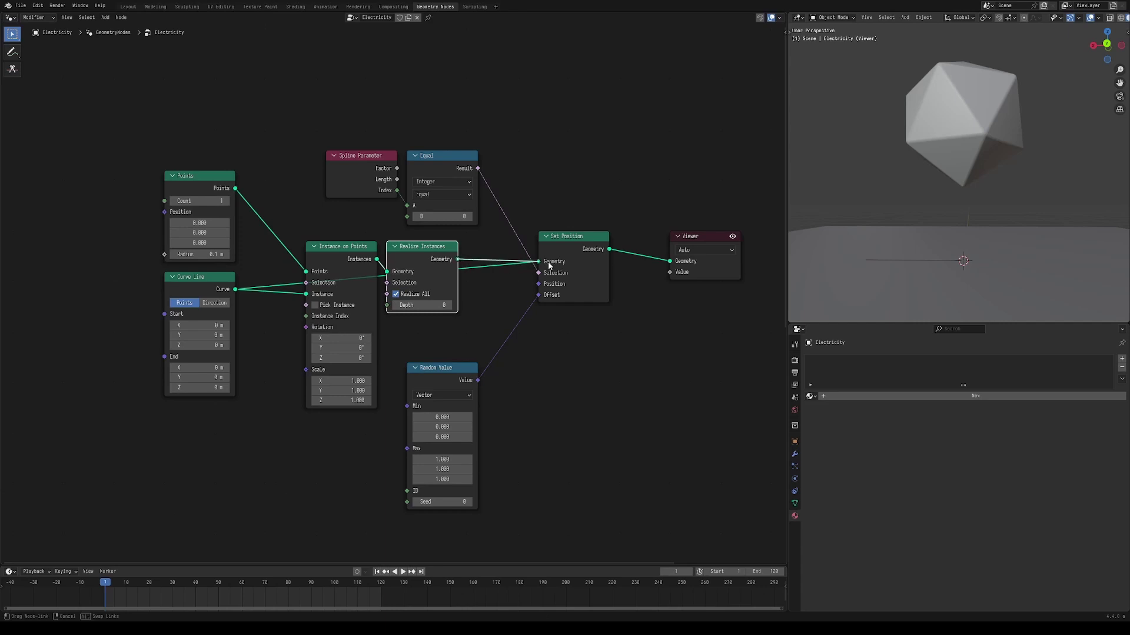
pyautogui.moveTo(549, 266); pyautogui.dragTo(539, 261)
# - Set the Points node's Count to 300 and inspect the resulting lines from several angles
pyautogui.moveTo(200, 201); pyautogui.dragTo(282, 200)
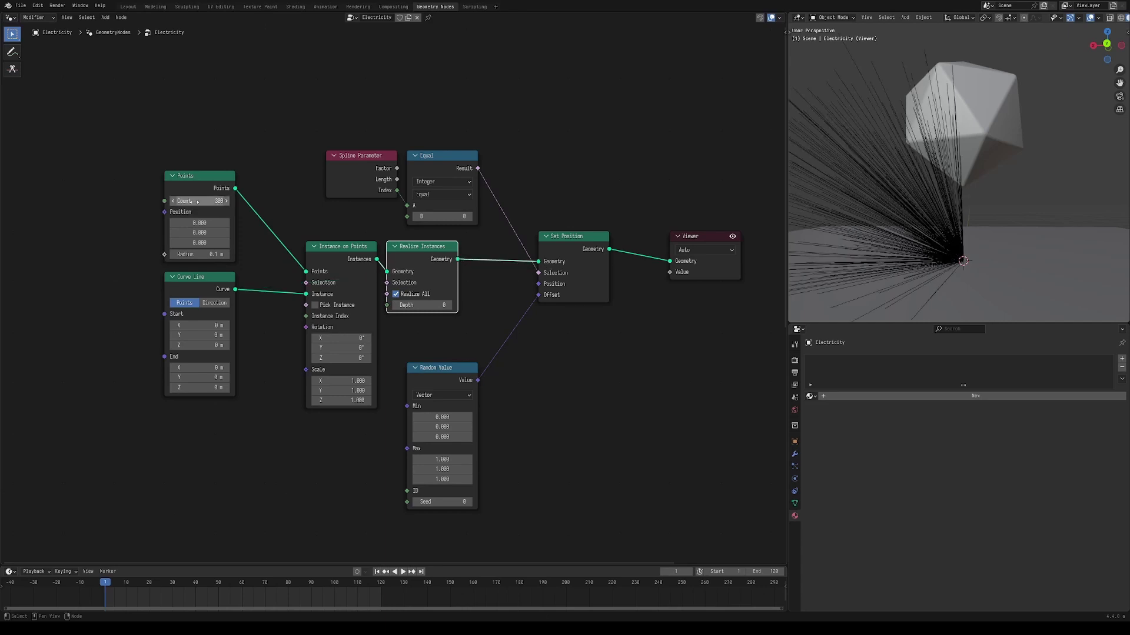
pyautogui.moveTo(873, 238); pyautogui.dragTo(859, 235, button='middle')
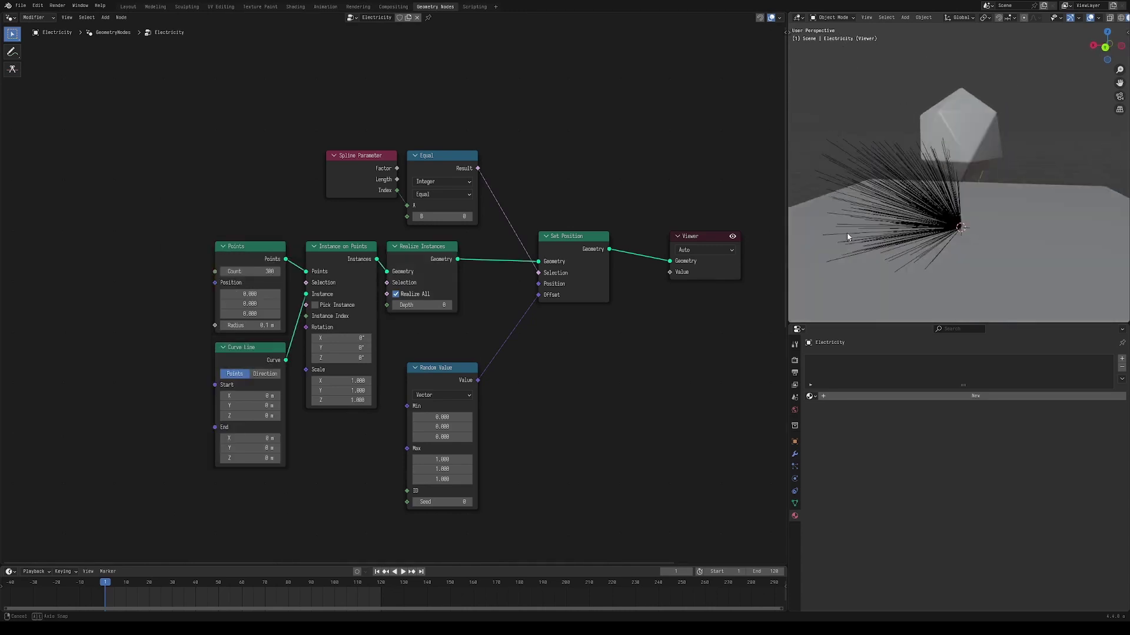
pyautogui.moveTo(847, 232); pyautogui.dragTo(948, 203, button='middle')
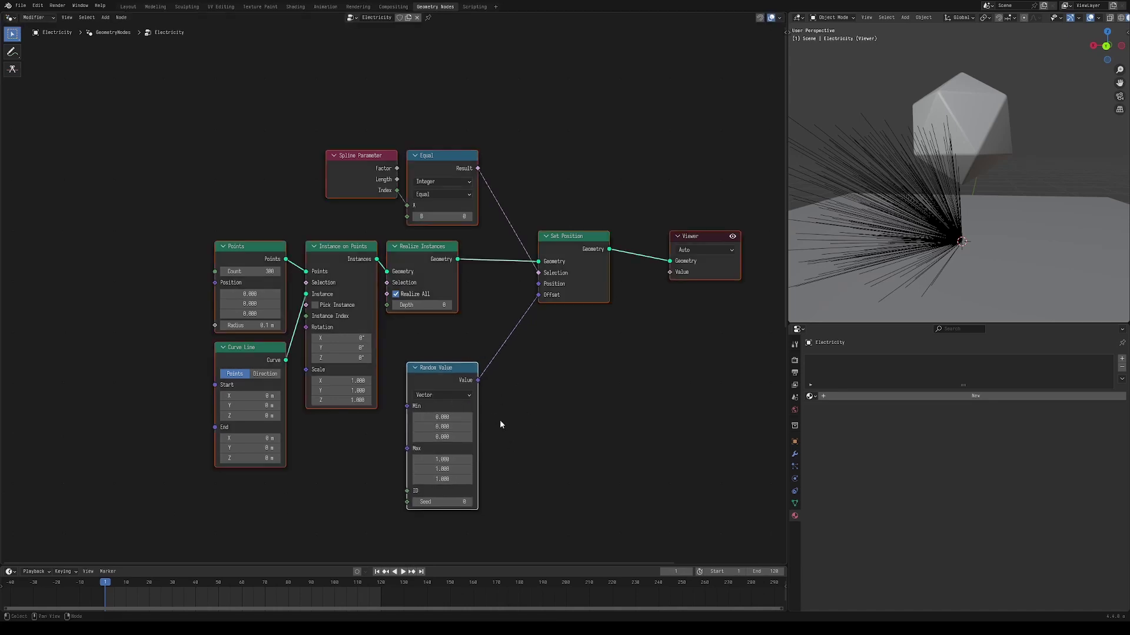
# - Set the Random Value node's Min X and Y to -1 and check the spread of the lines around the origin
pyautogui.click(450, 417)
pyautogui.write('-1')
pyautogui.press('Return')
pyautogui.click(445, 427)
pyautogui.write('-1')
pyautogui.press('Return')
pyautogui.moveTo(1100, 164); pyautogui.dragTo(995, 168, button='middle')
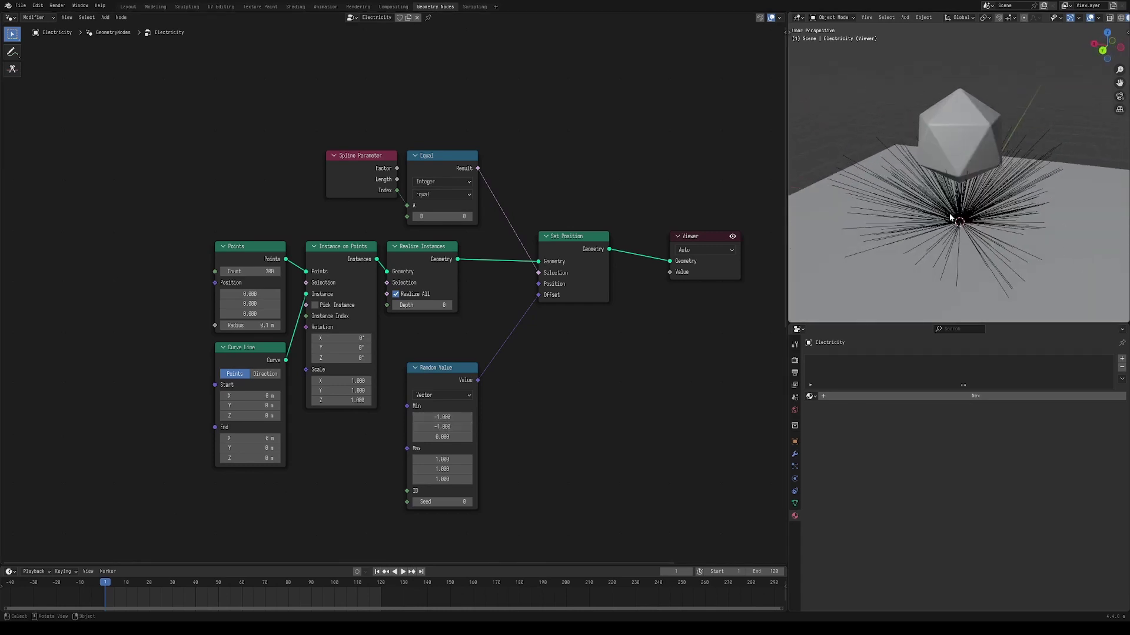
pyautogui.moveTo(952, 218); pyautogui.dragTo(1013, 218, button='middle')
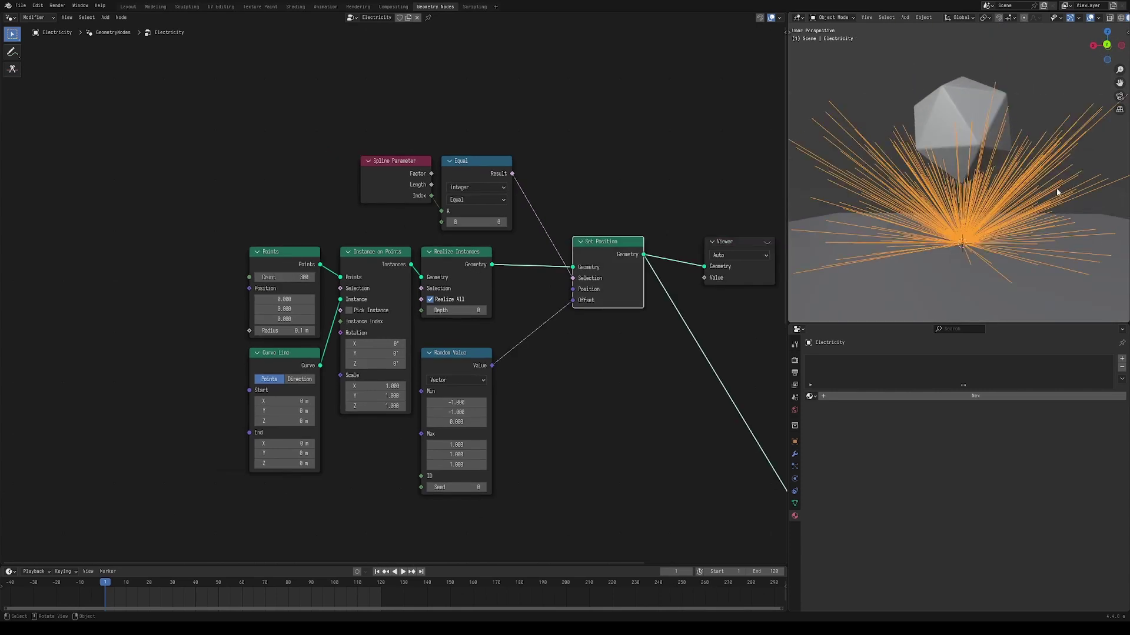
# - Try rotating the Electricity object freely to test the direction of its lines
pyautogui.press('r')
pyautogui.press('r')
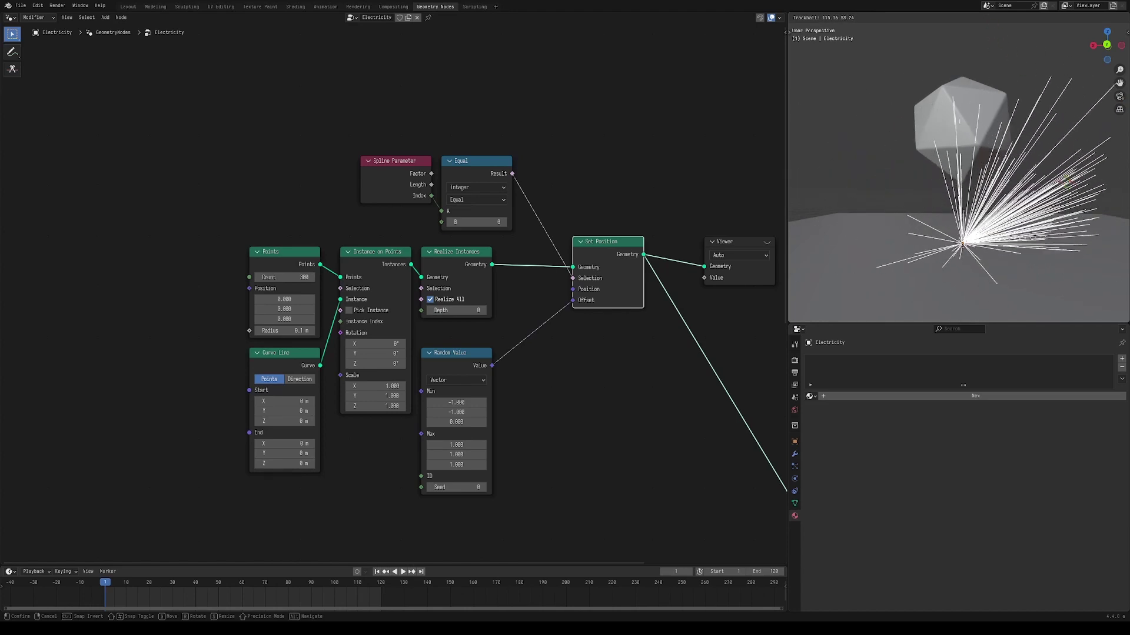
pyautogui.click(879, 172)
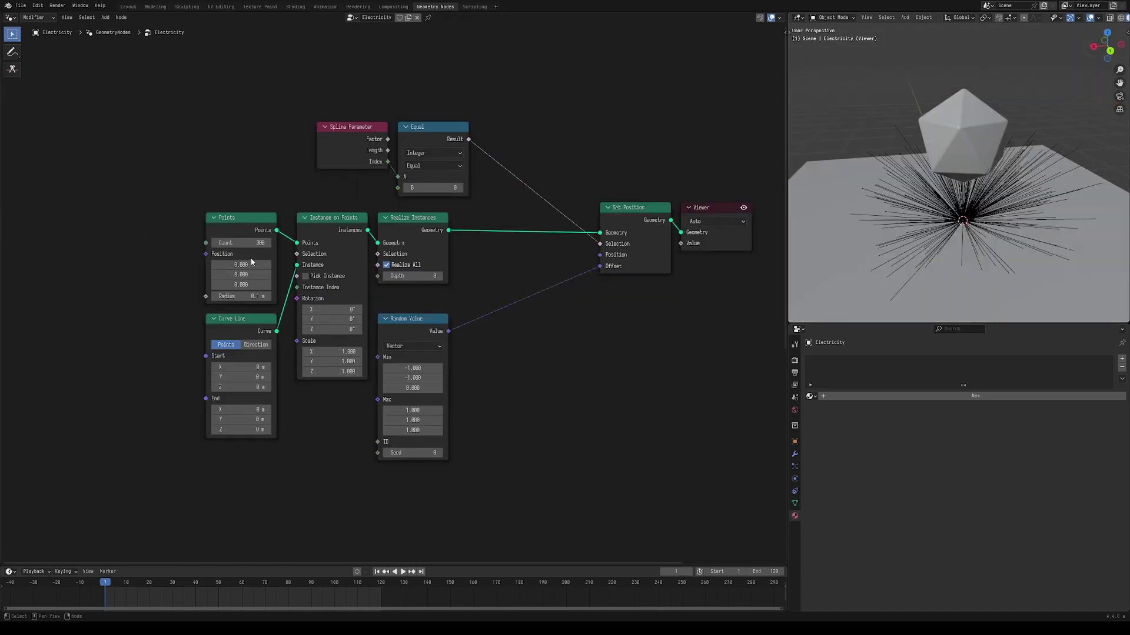
# - Raise the Points node's Count to 1274 and insert Normalize and Scale nodes between Random Value and Set Position's Offset
pyautogui.moveTo(250, 242); pyautogui.dragTo(330, 243)
pyautogui.moveTo(448, 332); pyautogui.dragTo(524, 350)
pyautogui.write('normalize')
pyautogui.press('Return')
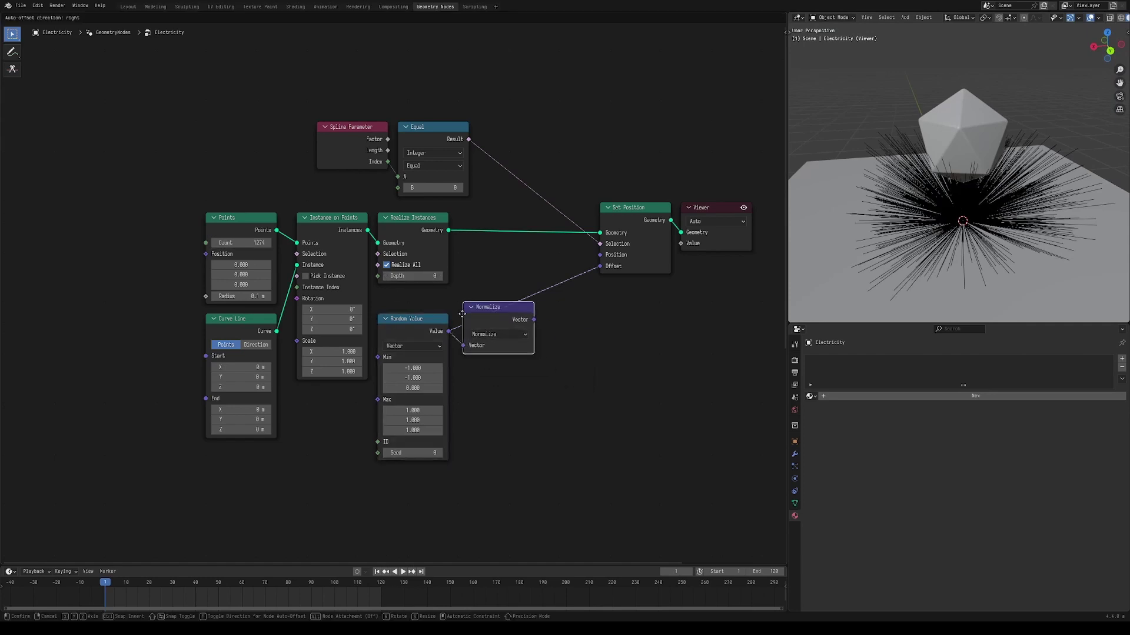
pyautogui.click(462, 325)
pyautogui.moveTo(1002, 117); pyautogui.dragTo(1024, 89, button='middle')
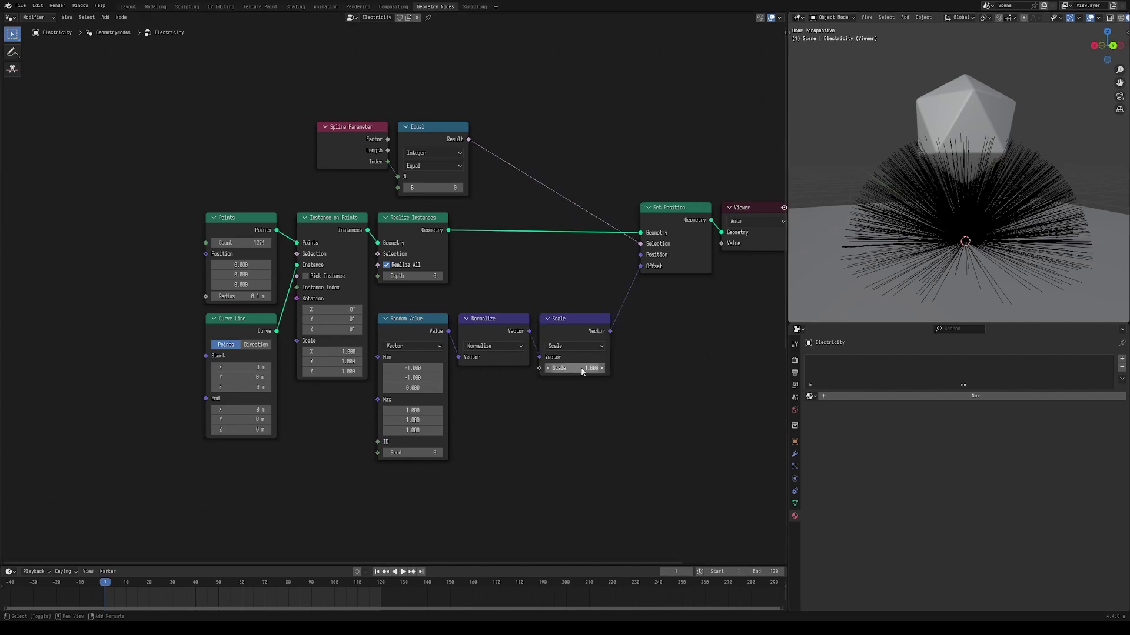
pyautogui.moveTo(588, 368); pyautogui.dragTo(612, 377)
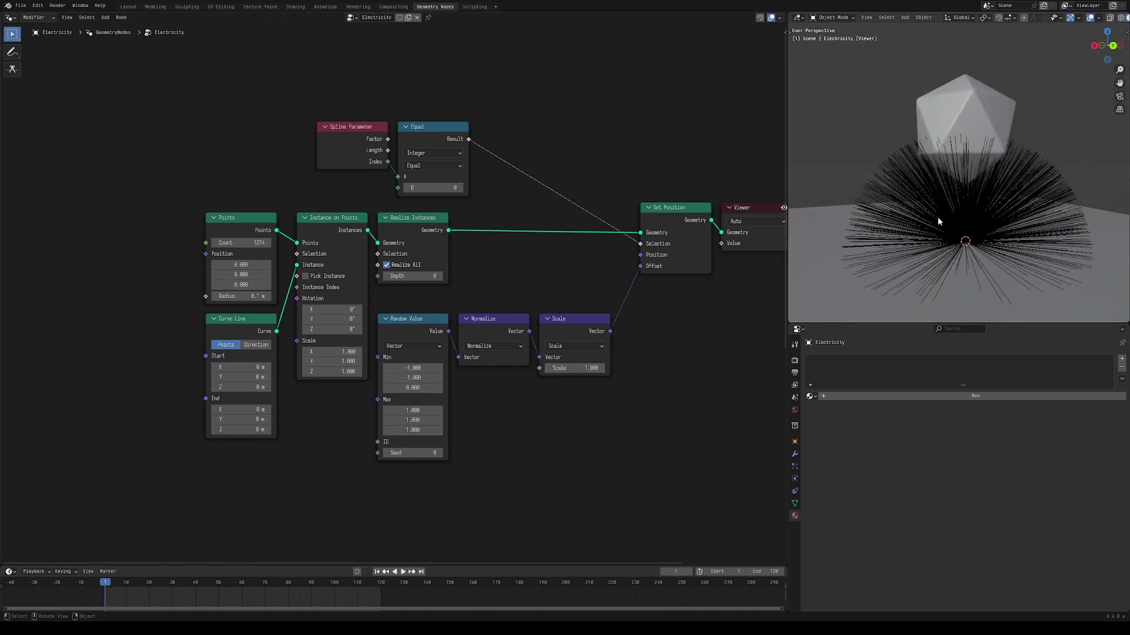
# - Add a Rotate Vector node after Scale, with its Rotation driven by a new Align Rotation to Vector node
pyautogui.moveTo(626, 326); pyautogui.dragTo(510, 365, button='middle')
pyautogui.moveTo(510, 235); pyautogui.dragTo(693, 352)
pyautogui.hotkey('shift', 'a')
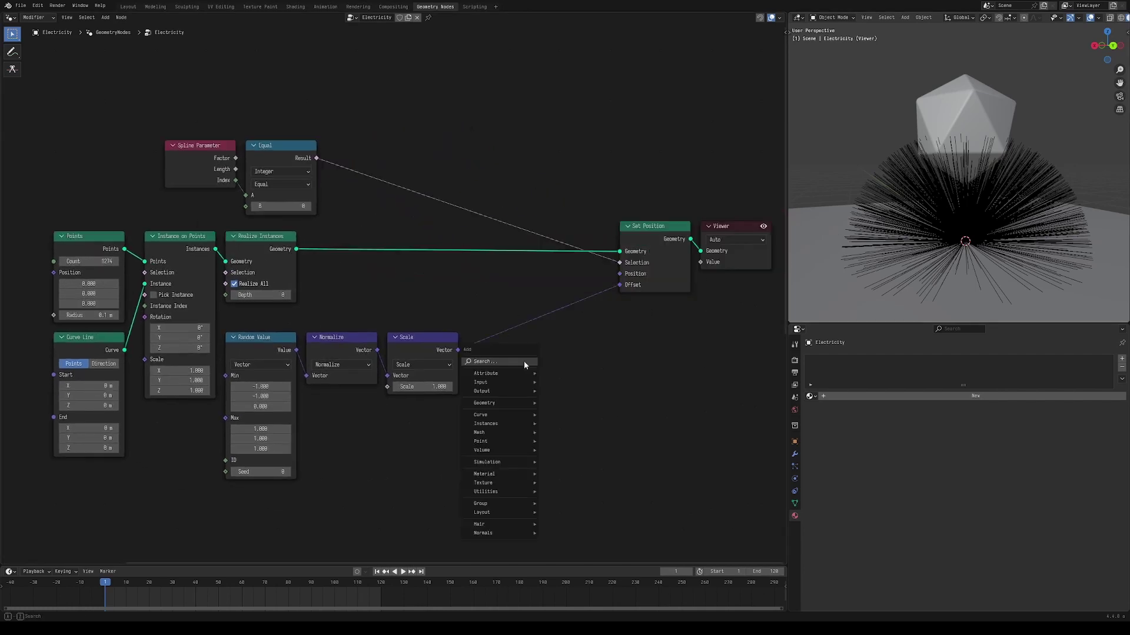
pyautogui.write('align')
pyautogui.press('Return')
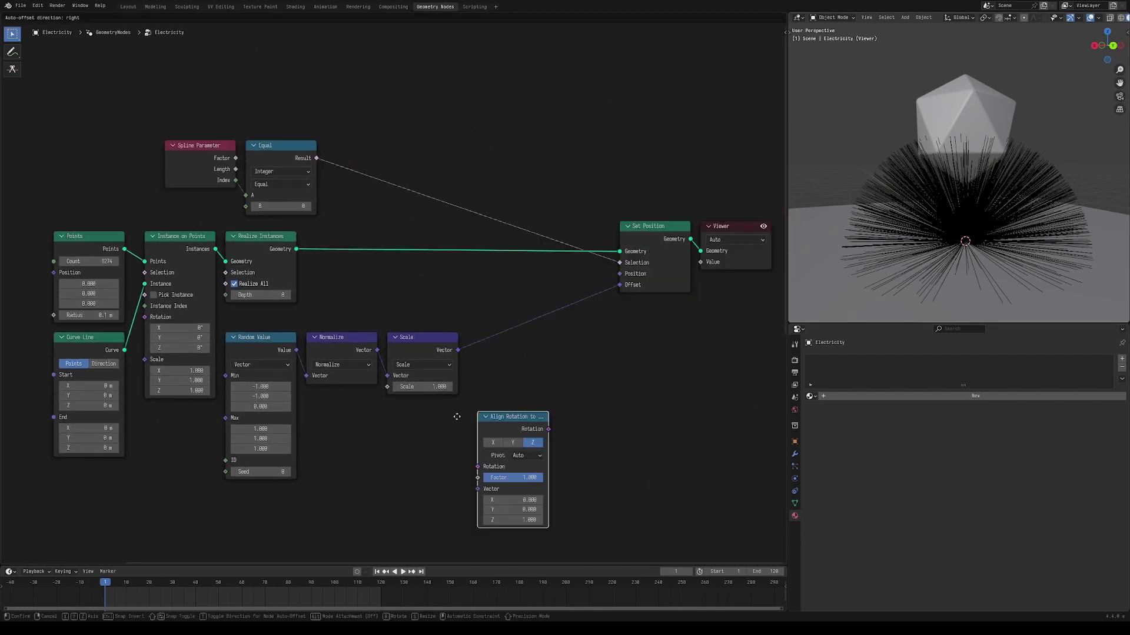
pyautogui.click(387, 406)
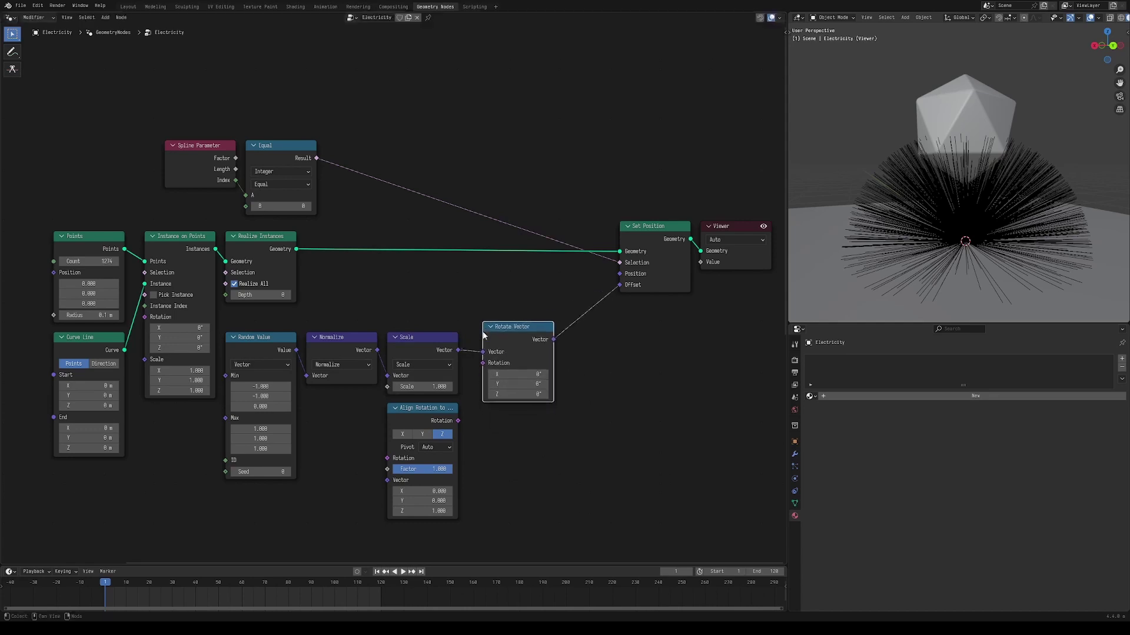
pyautogui.click(475, 365)
pyautogui.keyDown('alt'); pyautogui.moveTo(441, 441); pyautogui.dragTo(492, 406, button='right'); pyautogui.keyUp('alt')
pyautogui.moveTo(495, 376); pyautogui.dragTo(495, 366)
# - Set the Align Rotation to Vector node's Vector to X 1 and Z 0 and check the lines' direction
pyautogui.click(469, 499)
pyautogui.moveTo(463, 509); pyautogui.dragTo(484, 487, button='middle')
pyautogui.scroll(2, 484, 491)
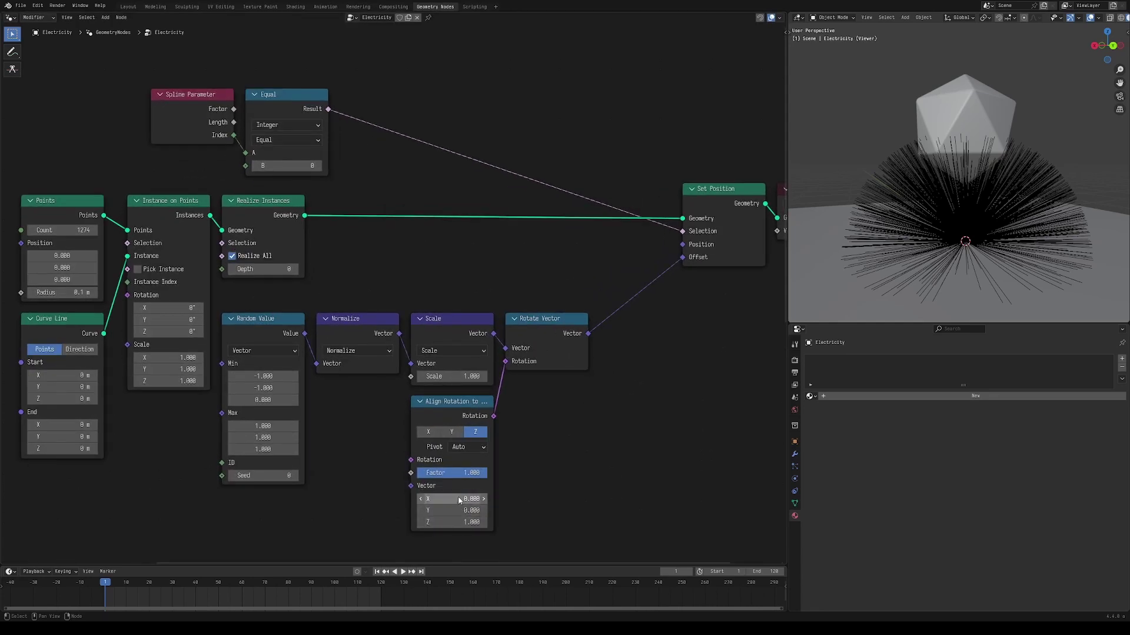
pyautogui.write('1.000')
pyautogui.click(452, 524)
pyautogui.write('0')
pyautogui.press('Return')
pyautogui.moveTo(930, 235); pyautogui.dragTo(953, 217, button='middle')
# - Delete the Points node, instance the lines on Delete Geometry's points, and connect the distributed Normal to Align Rotation's Vector
pyautogui.moveTo(313, 177); pyautogui.dragTo(363, 173, button='middle')
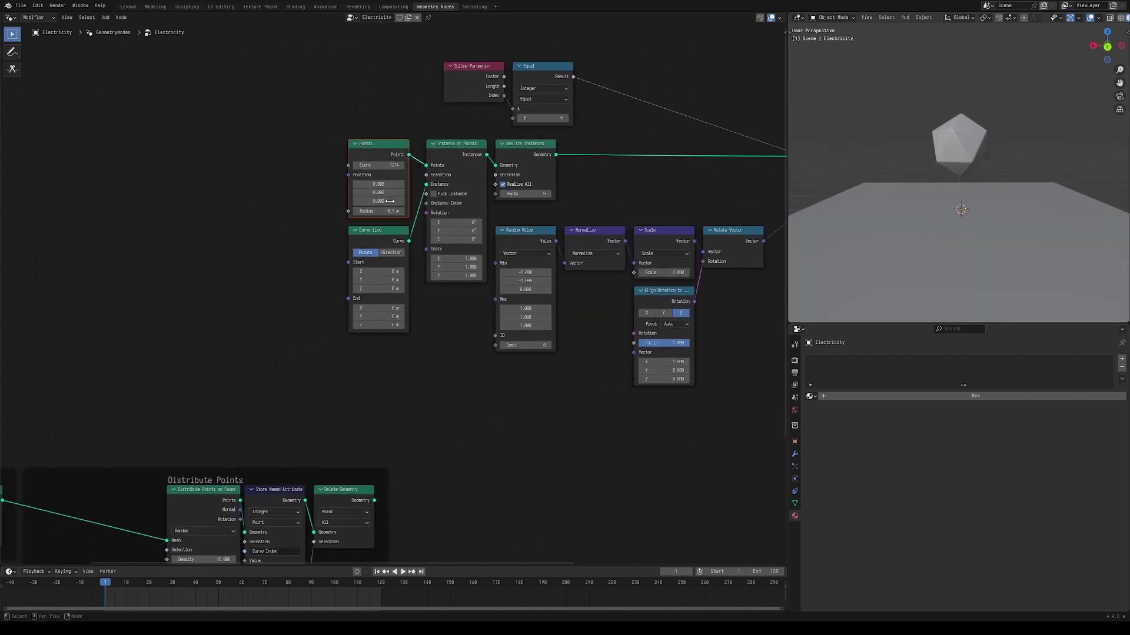
pyautogui.moveTo(411, 250); pyautogui.dragTo(457, 207, button='middle')
pyautogui.moveTo(420, 456); pyautogui.dragTo(473, 121)
pyautogui.click(442, 113)
pyautogui.press('x')
pyautogui.moveTo(648, 313); pyautogui.dragTo(490, 302, button='middle')
pyautogui.moveTo(127, 457); pyautogui.dragTo(194, 354)
pyautogui.moveTo(544, 304); pyautogui.dragTo(524, 300)
# - Rearrange the curve nodes so that Spline Parameter and Equal sit below Realize Instances and Set Position
pyautogui.scroll(-1, 590, 266)
pyautogui.moveTo(589, 266); pyautogui.dragTo(438, 331, button='middle')
pyautogui.moveTo(602, 170); pyautogui.dragTo(773, 471)
pyautogui.moveTo(773, 471); pyautogui.dragTo(762, 499)
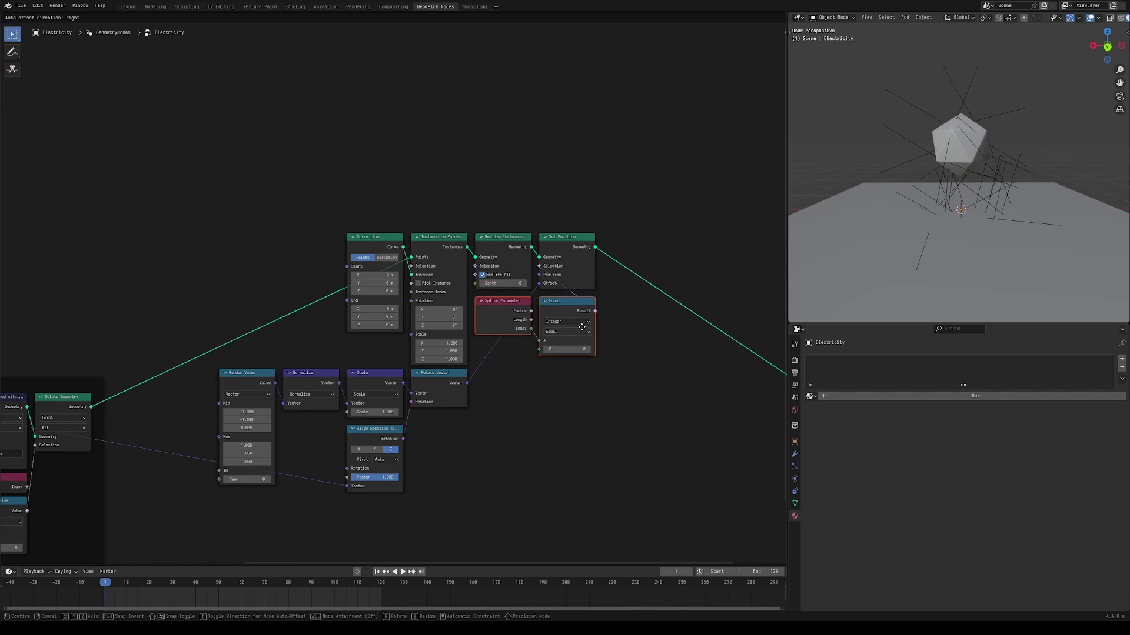
pyautogui.click(630, 350)
pyautogui.moveTo(894, 242); pyautogui.dragTo(920, 229, button='middle')
# - Greatly increase the Density of Distribute Points on Faces and inspect the lines around the d20
pyautogui.moveTo(143, 428); pyautogui.dragTo(422, 349, button='middle')
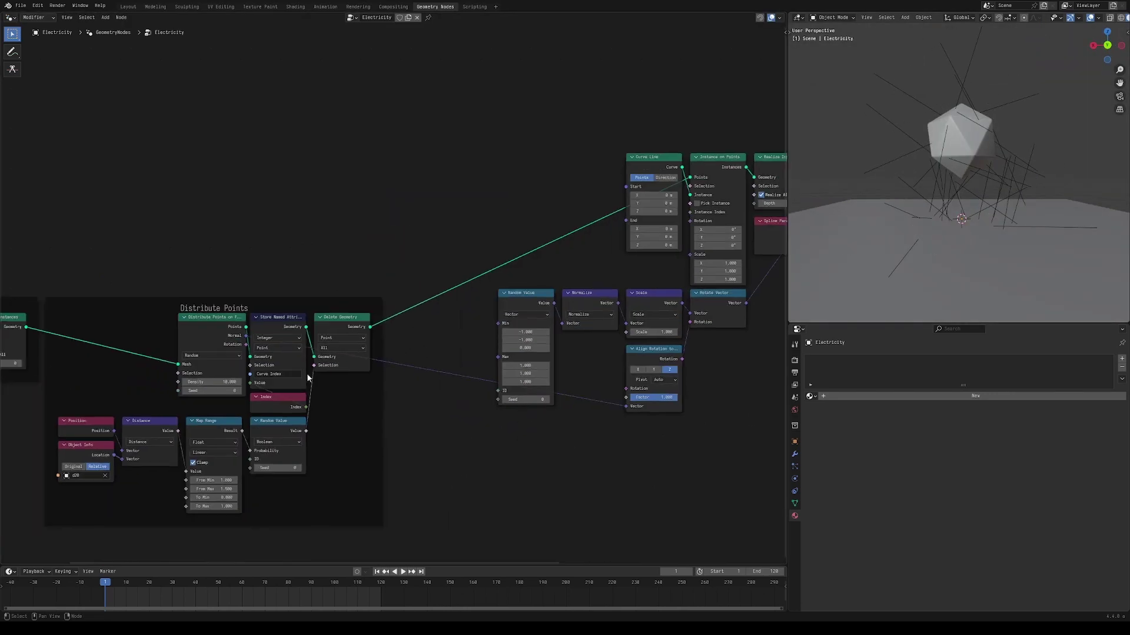
pyautogui.moveTo(223, 383); pyautogui.dragTo(305, 383)
pyautogui.moveTo(900, 235); pyautogui.dragTo(963, 183, button='middle')
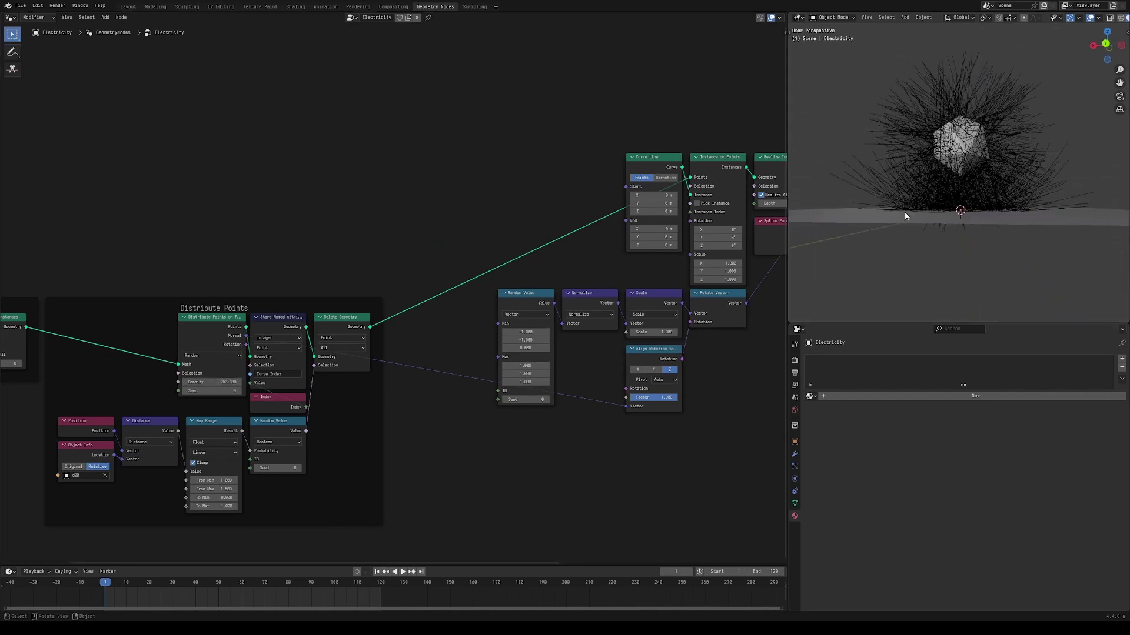
pyautogui.moveTo(904, 212); pyautogui.dragTo(936, 234, button='middle')
# - Cut the link from Rotate Vector to Set Position's Offset and add a Sample Nearest Surface node of type Vector
pyautogui.moveTo(694, 311); pyautogui.dragTo(379, 351, button='middle')
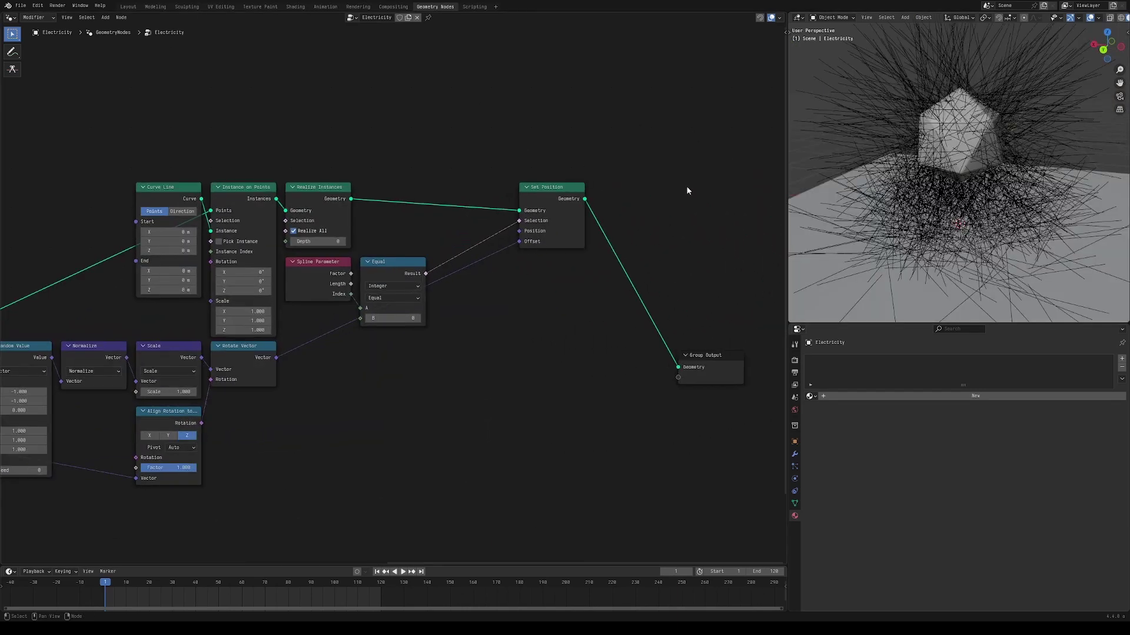
pyautogui.keyDown('ctrl'); pyautogui.moveTo(506, 272); pyautogui.dragTo(506, 273, button='right'); pyautogui.keyUp('ctrl')
pyautogui.hotkey('shift', 'a')
pyautogui.click(477, 332)
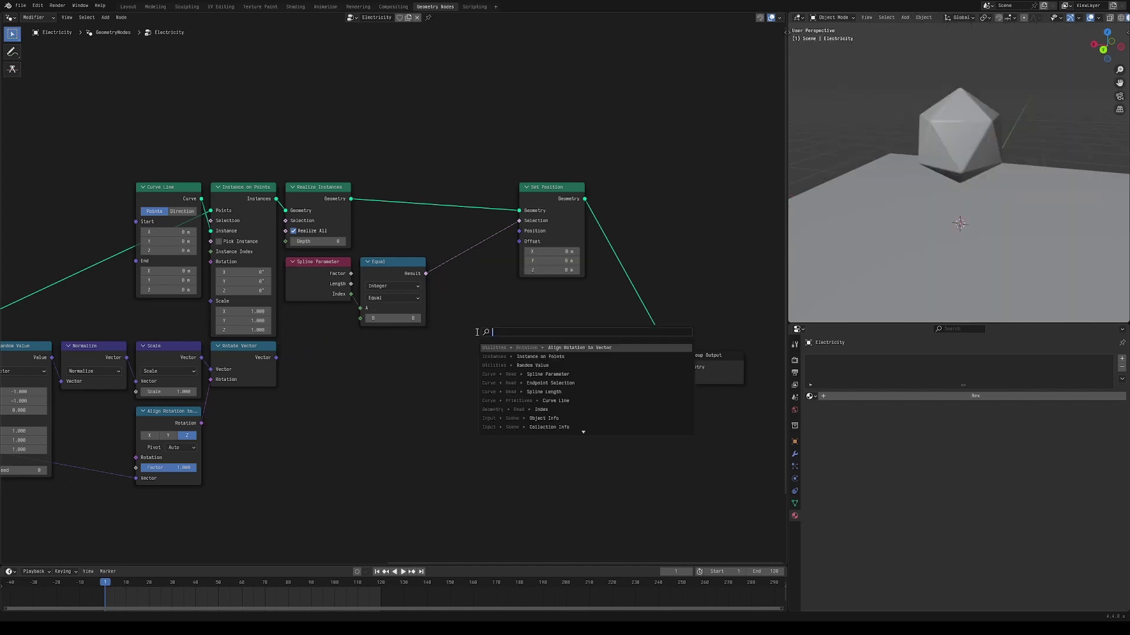
pyautogui.write('sample near')
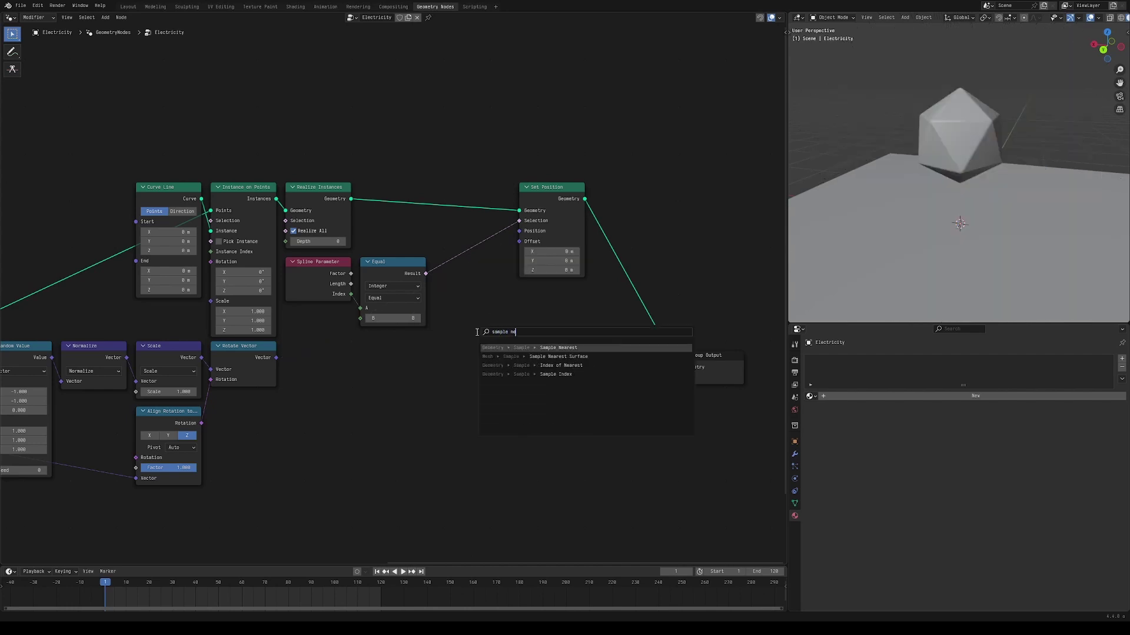
pyautogui.press('Return')
pyautogui.click(343, 360)
# - Connect the scene's Realize Instances geometry to the Mesh input of Sample Nearest Surface
pyautogui.press('Home')
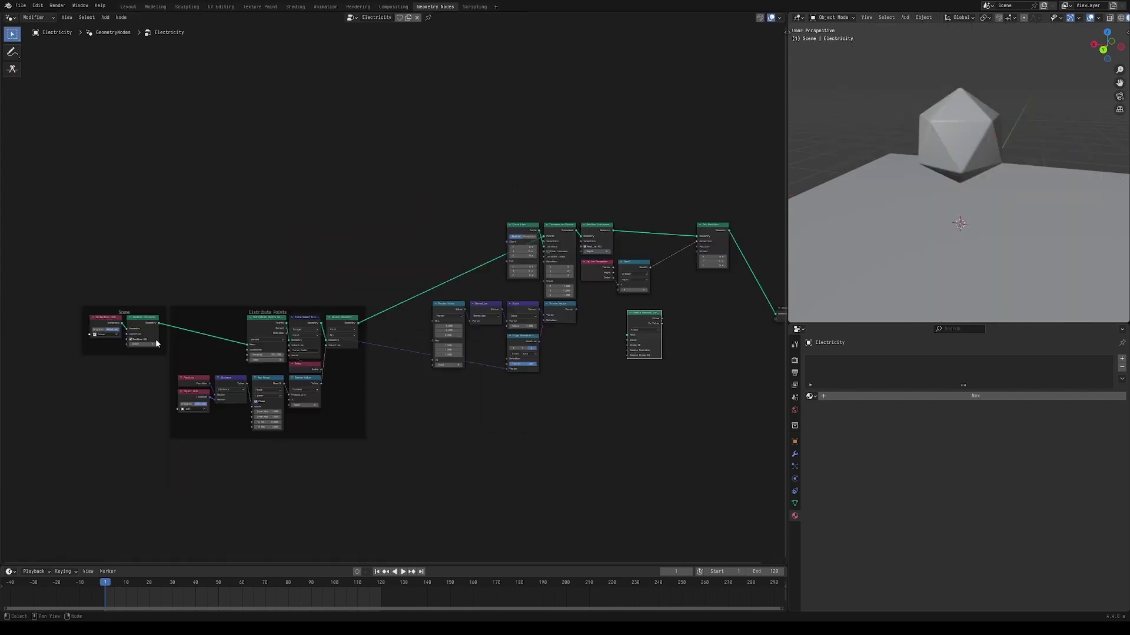
pyautogui.click(651, 324)
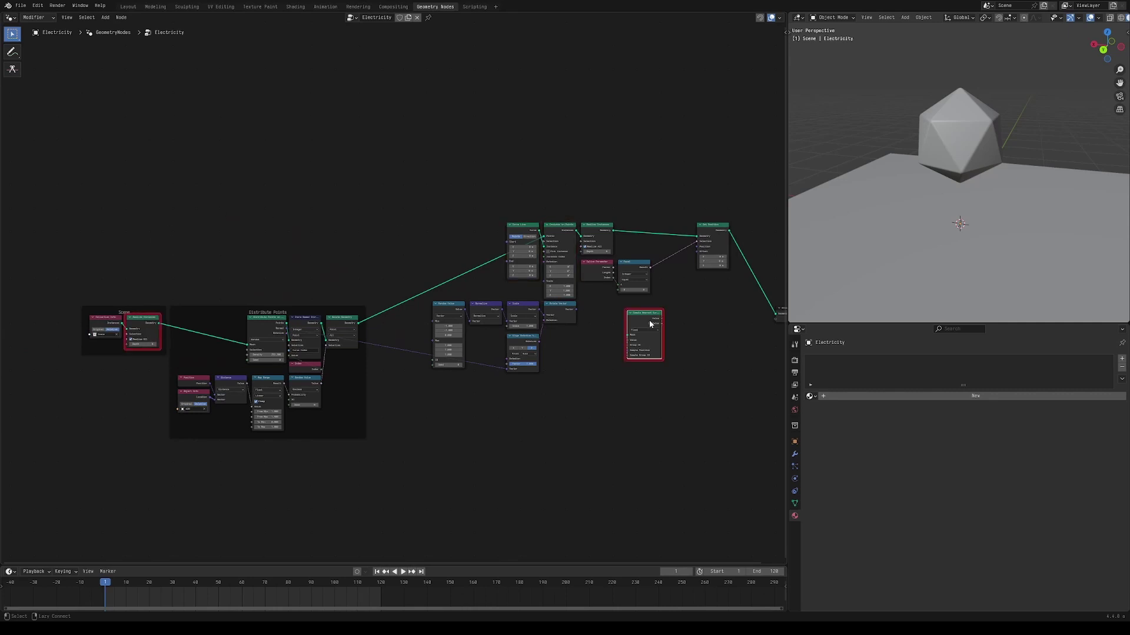
pyautogui.keyDown('alt'); pyautogui.moveTo(649, 324); pyautogui.dragTo(652, 326, button='right'); pyautogui.keyUp('alt')
pyautogui.scroll(5, 661, 337)
pyautogui.moveTo(660, 338); pyautogui.dragTo(294, 291, button='middle')
pyautogui.scroll(8, 379, 355)
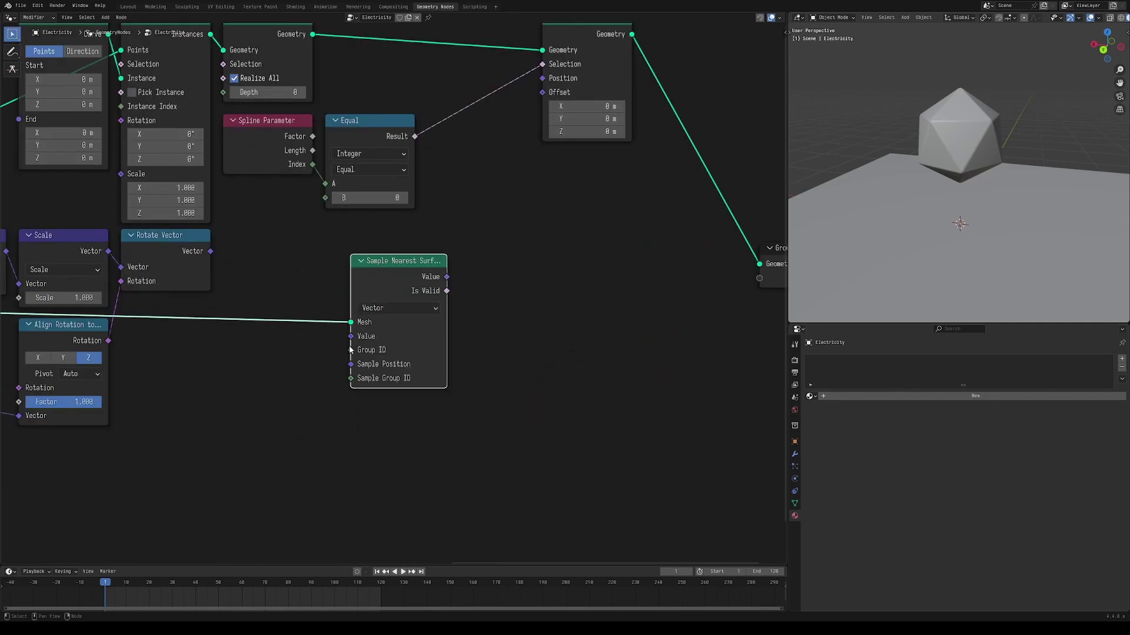
# - Add a Position node as the Value of Sample Nearest Surface and space the two nodes apart
pyautogui.moveTo(350, 336); pyautogui.dragTo(324, 347)
pyautogui.write('pos')
pyautogui.press('Return')
pyautogui.click(350, 359)
pyautogui.moveTo(400, 326); pyautogui.dragTo(500, 402, button='middle')
pyautogui.moveTo(356, 339); pyautogui.dragTo(486, 434)
pyautogui.click(462, 421)
# - Sum Position and Rotate Vector with a vector Add node into Sample Position, and link the sampled Value to Set Position's Position
pyautogui.moveTo(386, 420); pyautogui.dragTo(419, 455)
pyautogui.write('add')
pyautogui.press('Return')
pyautogui.click(404, 446)
pyautogui.keyDown('alt'); pyautogui.moveTo(294, 335); pyautogui.dragTo(434, 512, button='right'); pyautogui.keyUp('alt')
pyautogui.moveTo(463, 447); pyautogui.dragTo(460, 440)
pyautogui.click(461, 440)
pyautogui.scroll(-2, 460, 440)
pyautogui.moveTo(582, 380); pyautogui.dragTo(612, 211)
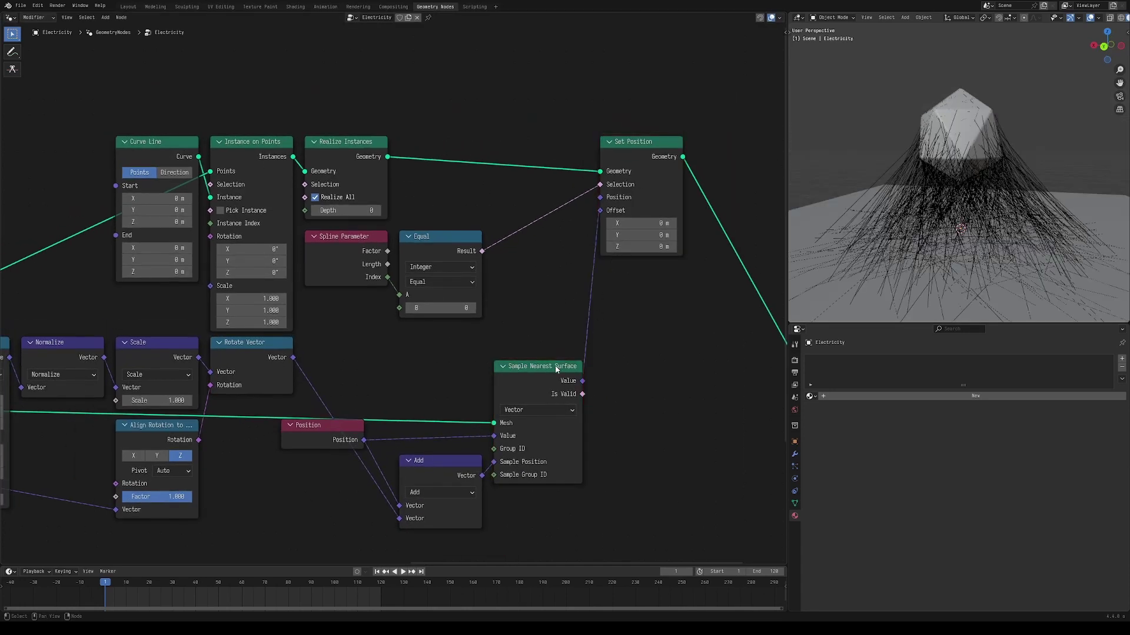
# - Set the Scale node's Scale to 0.75 and the Density of Distribute Points on Faces to 15
pyautogui.moveTo(377, 385); pyautogui.dragTo(496, 345, button='middle')
pyautogui.moveTo(300, 360); pyautogui.dragTo(277, 363)
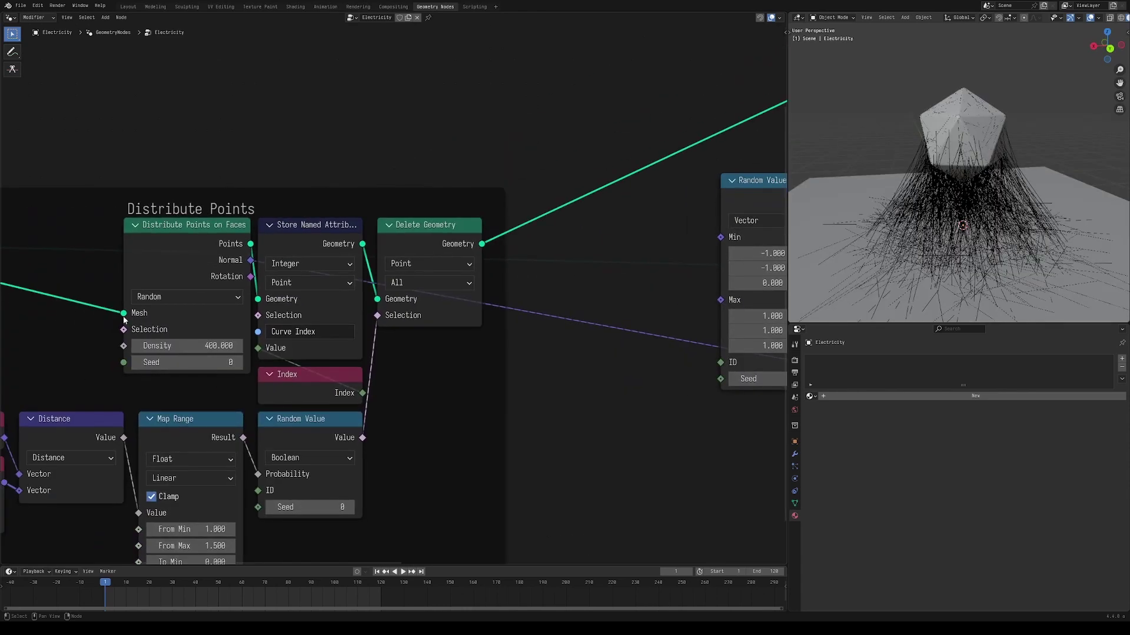
pyautogui.click(198, 349)
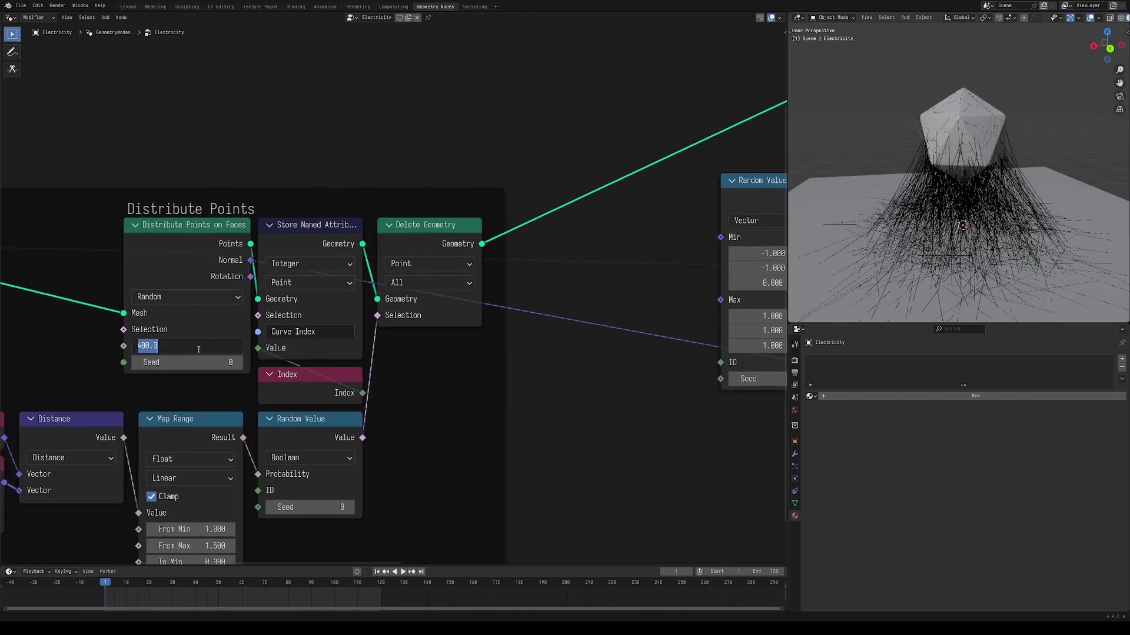
pyautogui.write('50')
pyautogui.press('Return')
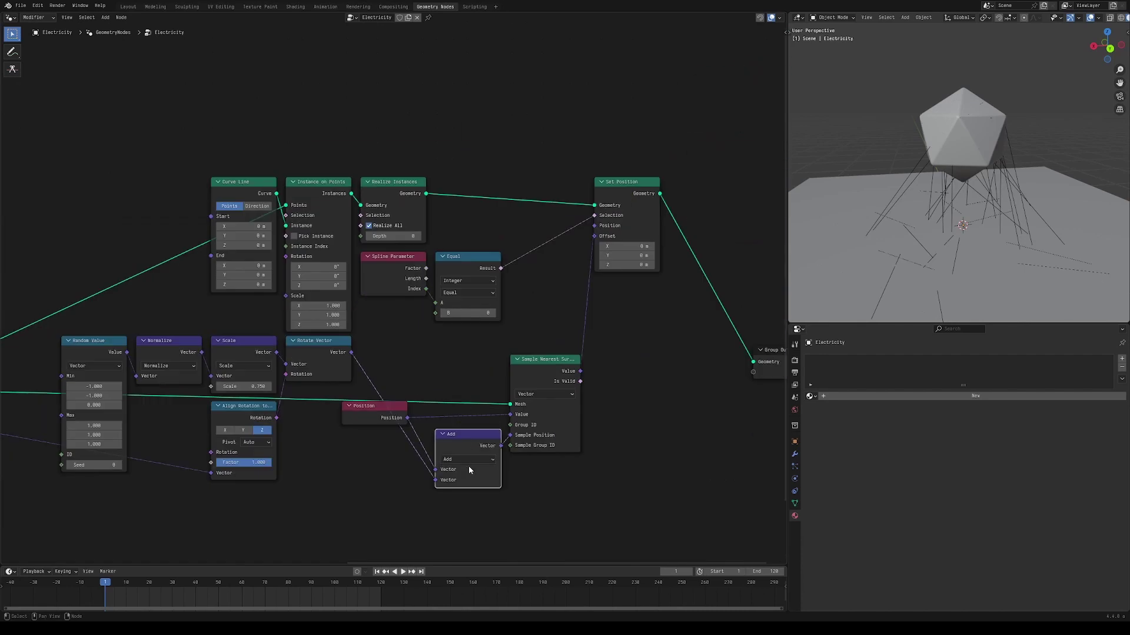
# - Arrange the curve nodes compactly, with Spline Parameter and Equal above the main row and Add and Position beside Sample Nearest Surface
pyautogui.moveTo(469, 469); pyautogui.dragTo(469, 367)
pyautogui.moveTo(540, 394); pyautogui.dragTo(541, 366)
pyautogui.moveTo(374, 406); pyautogui.dragTo(468, 396)
pyautogui.moveTo(412, 336); pyautogui.dragTo(533, 412)
pyautogui.moveTo(541, 331); pyautogui.dragTo(467, 341)
pyautogui.moveTo(641, 224); pyautogui.dragTo(578, 224)
pyautogui.moveTo(394, 257); pyautogui.dragTo(318, 107)
pyautogui.moveTo(397, 264); pyautogui.dragTo(471, 265)
pyautogui.moveTo(318, 107); pyautogui.dragTo(393, 107)
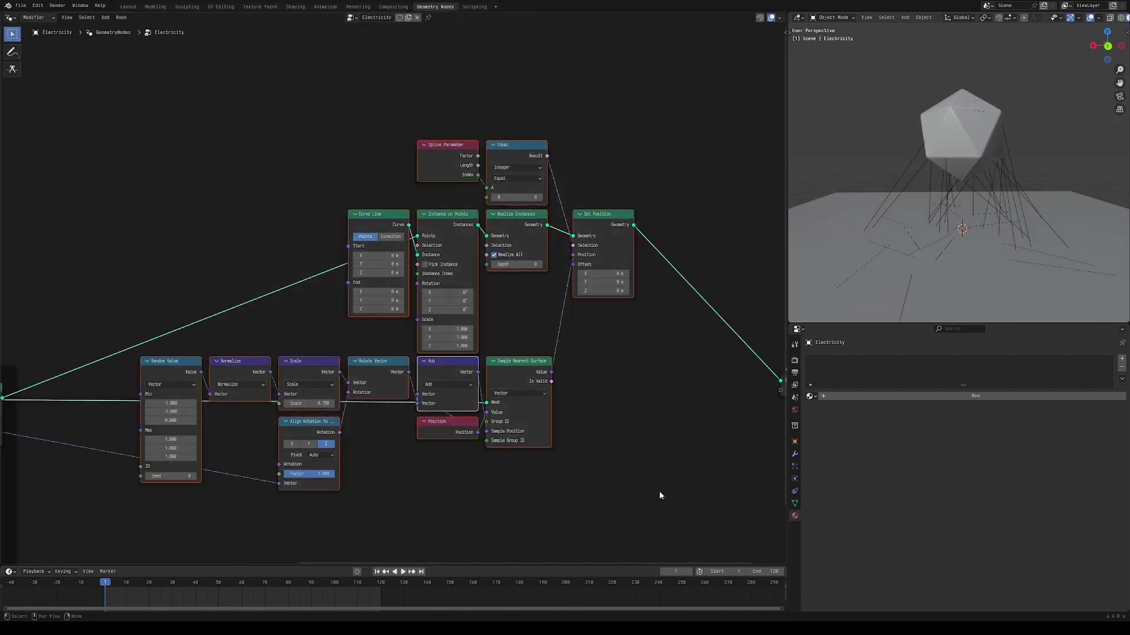
# - Join the curve nodes in a frame and move it clear of the Distribute Points frame
pyautogui.hotkey('ctrl', 'j')
pyautogui.scroll(-7, 601, 464)
pyautogui.press('g')
pyautogui.click(414, 255)
# - Add reroutes to the scene geometry and distributed points links and route them above the Distribute Points frame
pyautogui.keyDown('shift'); pyautogui.moveTo(100, 289); pyautogui.dragTo(127, 326, button='right'); pyautogui.keyUp('shift')
pyautogui.scroll(4, 343, 330)
pyautogui.keyDown('shift'); pyautogui.moveTo(307, 299); pyautogui.dragTo(341, 344, button='right'); pyautogui.keyUp('shift')
pyautogui.press('g')
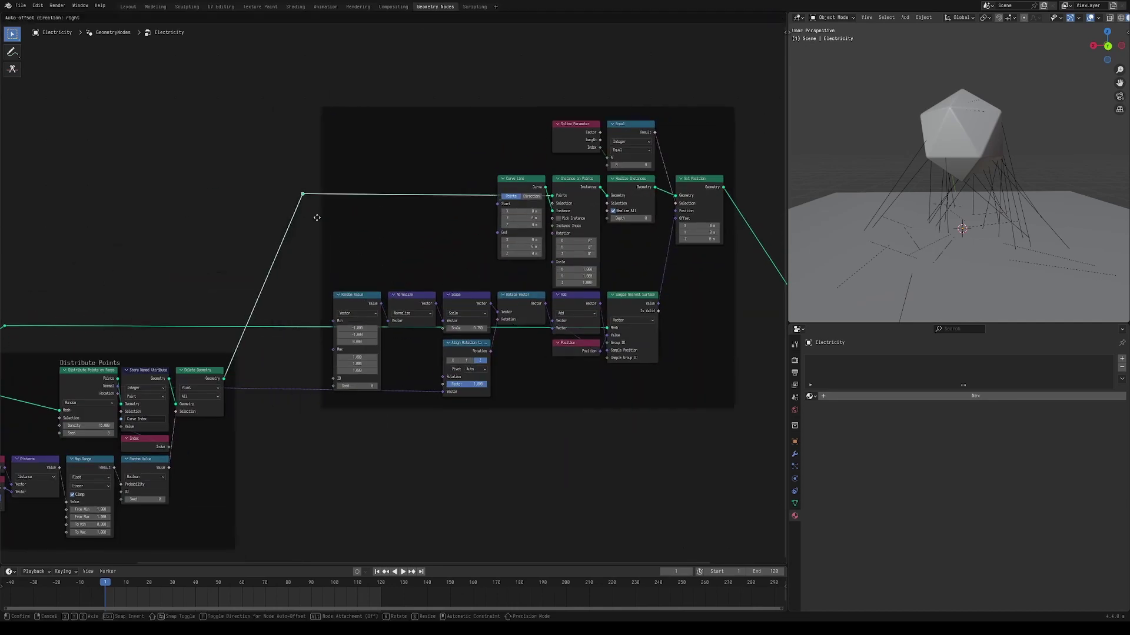
pyautogui.click(316, 219)
pyautogui.scroll(-4, 344, 307)
pyautogui.moveTo(98, 321); pyautogui.dragTo(63, 323)
# - Reposition the framed curve nodes to line up with the rerouted links and save the file
pyautogui.scroll(3, 385, 293)
pyautogui.moveTo(354, 430); pyautogui.dragTo(410, 429, button='middle')
pyautogui.moveTo(411, 430); pyautogui.dragTo(715, 153)
pyautogui.press('g')
pyautogui.press('x')
pyautogui.press('y')
pyautogui.click(325, 274)
pyautogui.click(599, 372)
pyautogui.hotkey('ctrl', 's')
# - Save the file and label the frame around the curve nodes Base Curves
pyautogui.scroll(-4, 599, 371)
pyautogui.moveTo(695, 330); pyautogui.dragTo(594, 354, button='middle')
pyautogui.moveTo(64, 356); pyautogui.dragTo(137, 351, button='middle')
pyautogui.scroll(3, 136, 351)
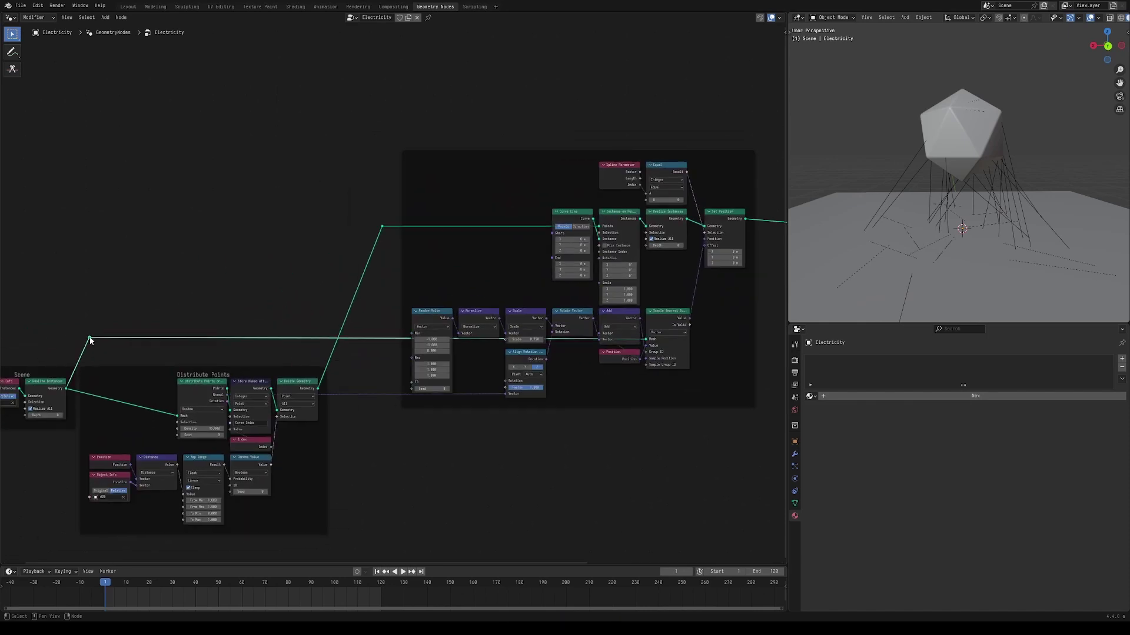
pyautogui.hotkey('ctrl', 's')
pyautogui.moveTo(534, 175); pyautogui.dragTo(498, 171, button='middle')
pyautogui.click(494, 153)
pyautogui.press('F2')
pyautogui.write('Base Curves')
pyautogui.press('Return')
pyautogui.scroll(1, 618, 415)
pyautogui.moveTo(618, 416); pyautogui.dragTo(540, 325, button='middle')
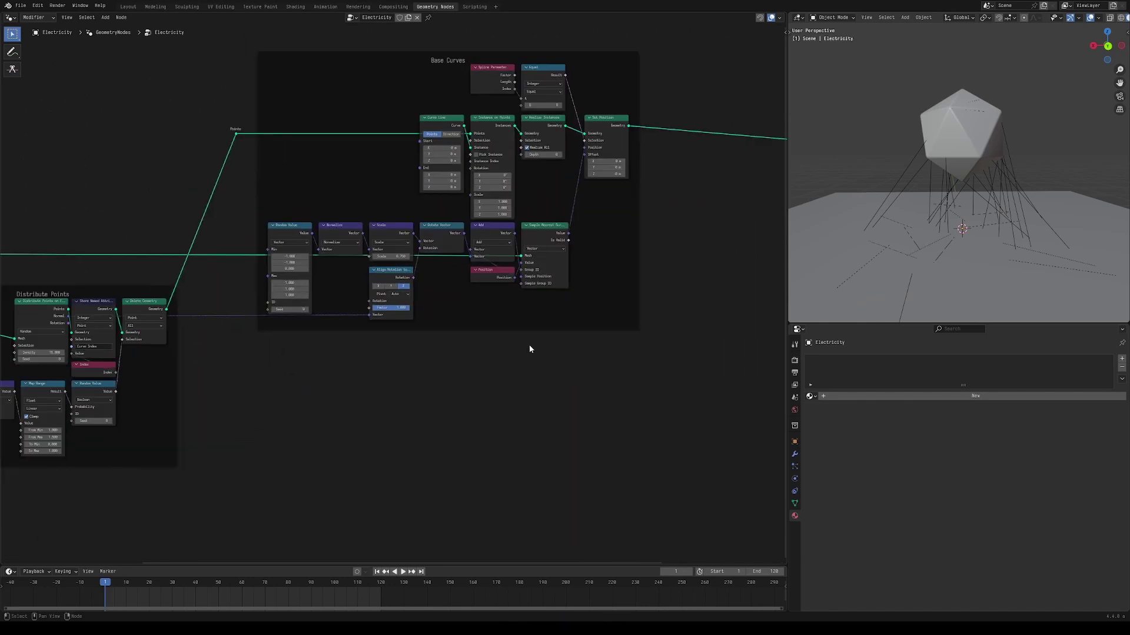
# - Place a Scene reroute inside the Base Curves frame on the link to Sample Nearest Surface and save the file
pyautogui.moveTo(394, 310); pyautogui.dragTo(330, 323, button='middle')
pyautogui.hotkey('shift', 'd')
pyautogui.click(646, 306)
pyautogui.moveTo(499, 294)
pyautogui.keyDown('shift'); pyautogui.mouseDown(button='right')
pyautogui.moveTo(507, 315)
pyautogui.moveTo(645, 390)
pyautogui.mouseUp(button='right'); pyautogui.keyUp('shift')
pyautogui.scroll(-3, 507, 315)
pyautogui.press('g')
pyautogui.press('y')
pyautogui.click(553, 294)
pyautogui.click(645, 390)
pyautogui.press('x')
pyautogui.scroll(2, 573, 349)
pyautogui.hotkey('ctrl', 's')
# - Add a second Sample Nearest Surface node below the Base Curves frame and set its data type to Vector
pyautogui.moveTo(635, 334); pyautogui.dragTo(524, 342, button='middle')
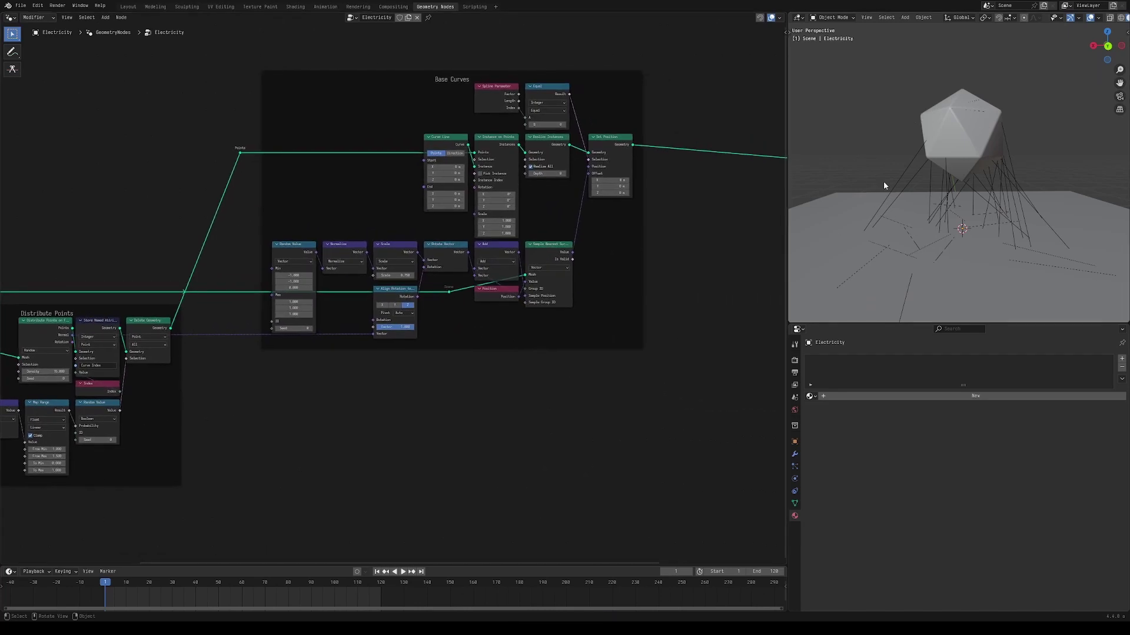
pyautogui.moveTo(556, 372); pyautogui.dragTo(583, 324, button='middle')
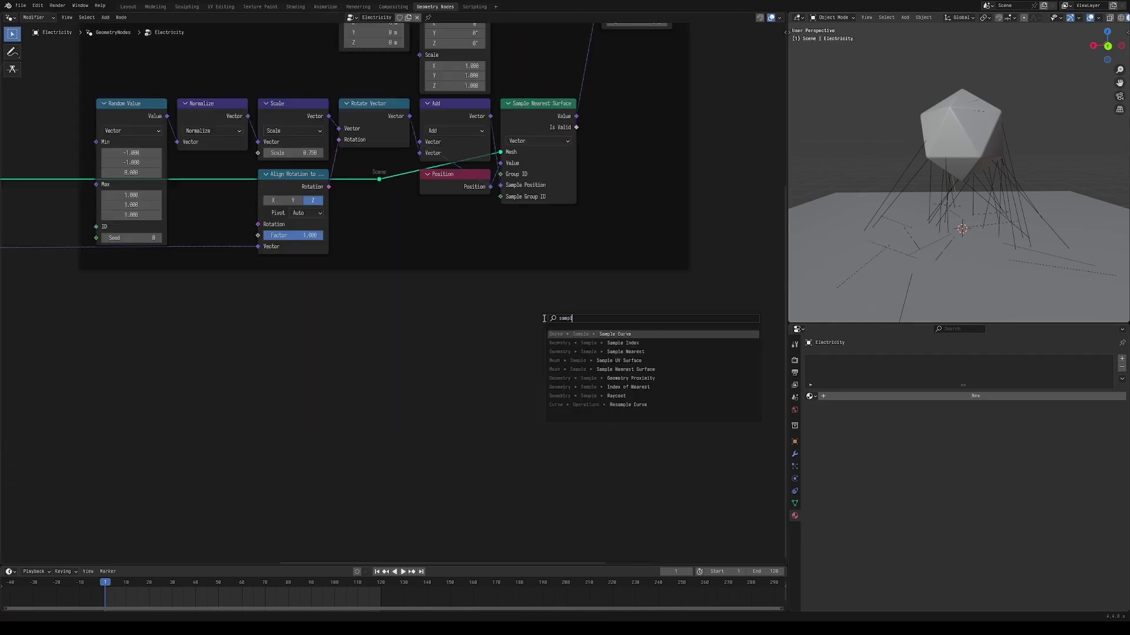
pyautogui.write('nea')
pyautogui.press('Down')
pyautogui.press('Return')
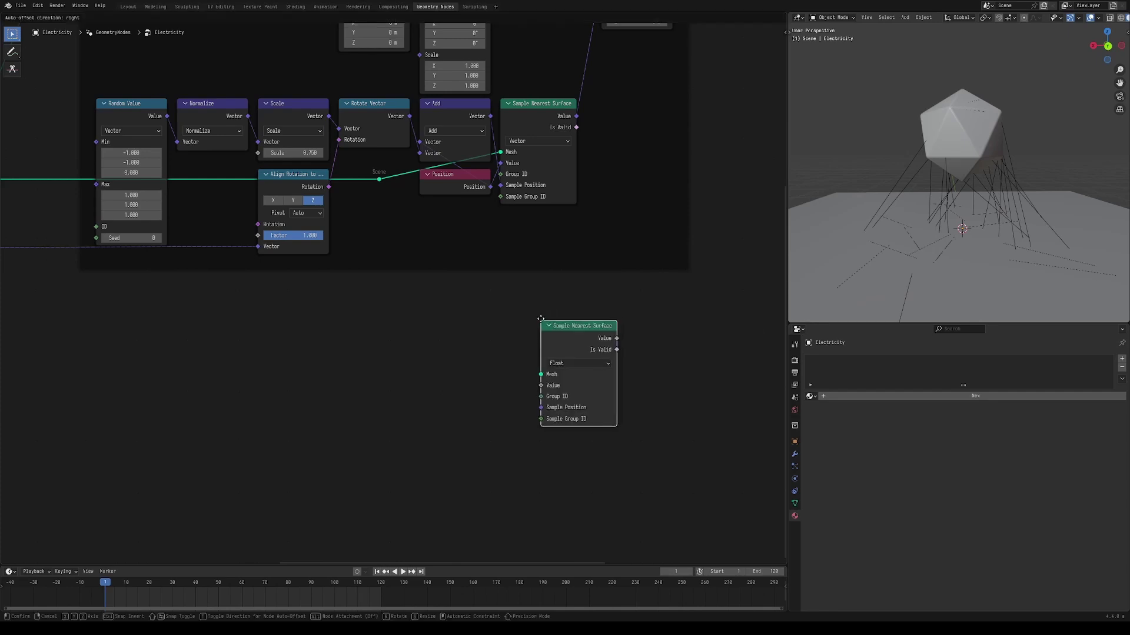
pyautogui.click(513, 338)
pyautogui.keyDown('ctrl'); pyautogui.scroll(-3, 551, 382); pyautogui.keyUp('ctrl')
# - Add a Normal node as the new Sample Nearest Surface's Value and connect the Scene reroute to its Mesh
pyautogui.scroll(-4, 390, 383)
pyautogui.moveTo(390, 383); pyautogui.dragTo(496, 375, button='middle')
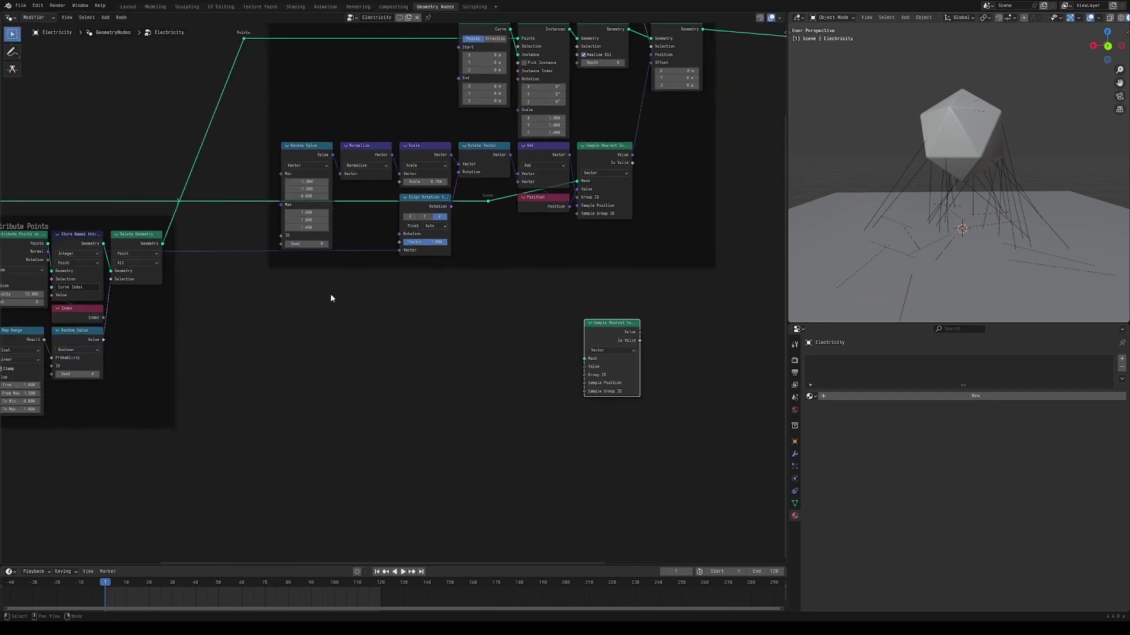
pyautogui.moveTo(330, 321); pyautogui.dragTo(398, 309, button='middle')
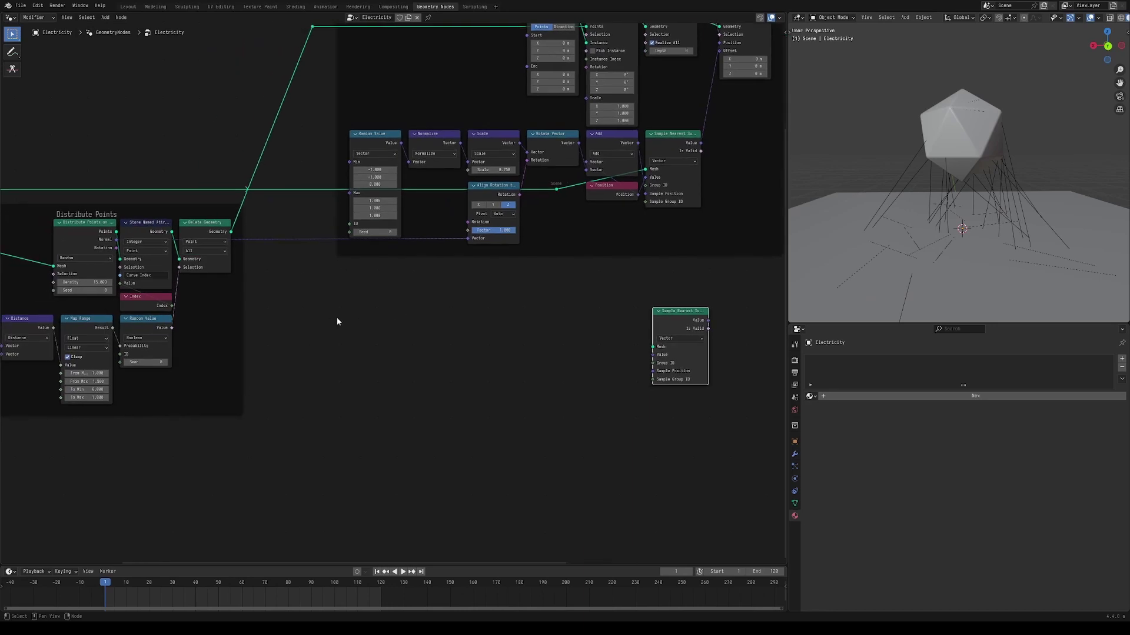
pyautogui.hotkey('shift', 'a')
pyautogui.write('nora')
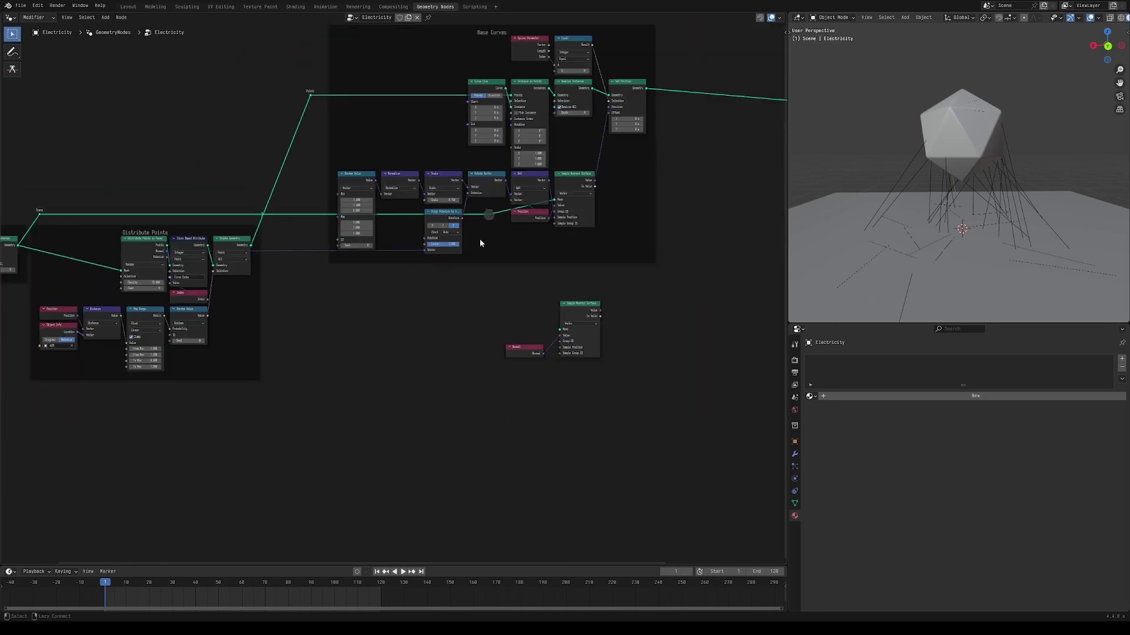
pyautogui.keyDown('alt'); pyautogui.moveTo(479, 239); pyautogui.dragTo(577, 320, button='right'); pyautogui.keyUp('alt')
pyautogui.scroll(4, 488, 299)
pyautogui.moveTo(512, 426); pyautogui.dragTo(448, 472)
pyautogui.scroll(-1, 530, 347)
pyautogui.moveTo(548, 329); pyautogui.dragTo(442, 432, button='middle')
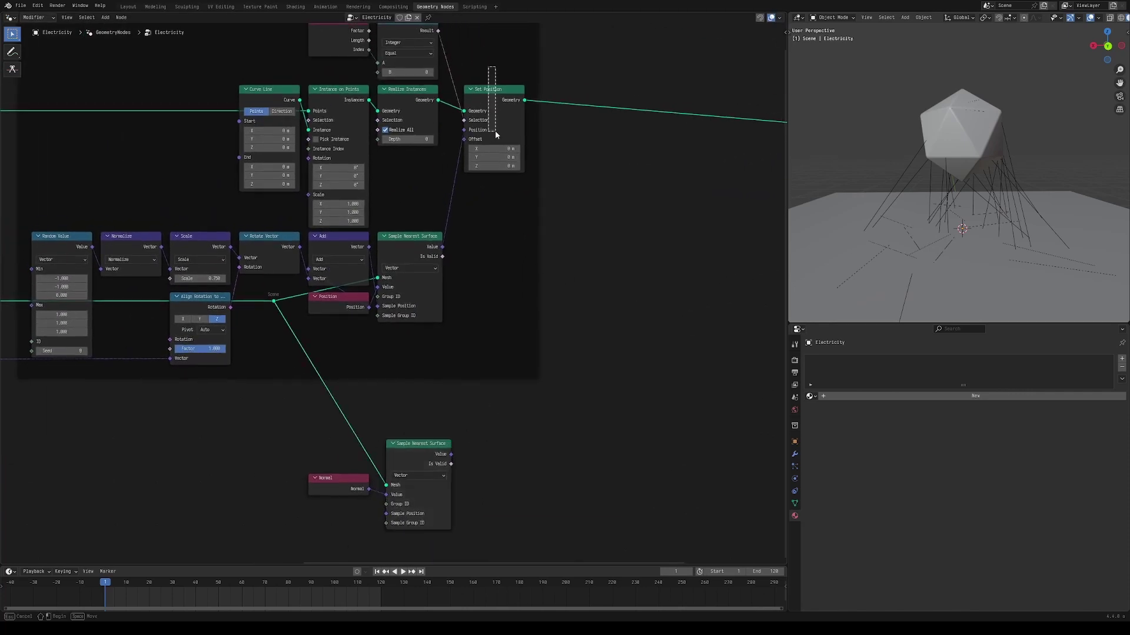
pyautogui.moveTo(504, 277); pyautogui.dragTo(688, 150, button='middle')
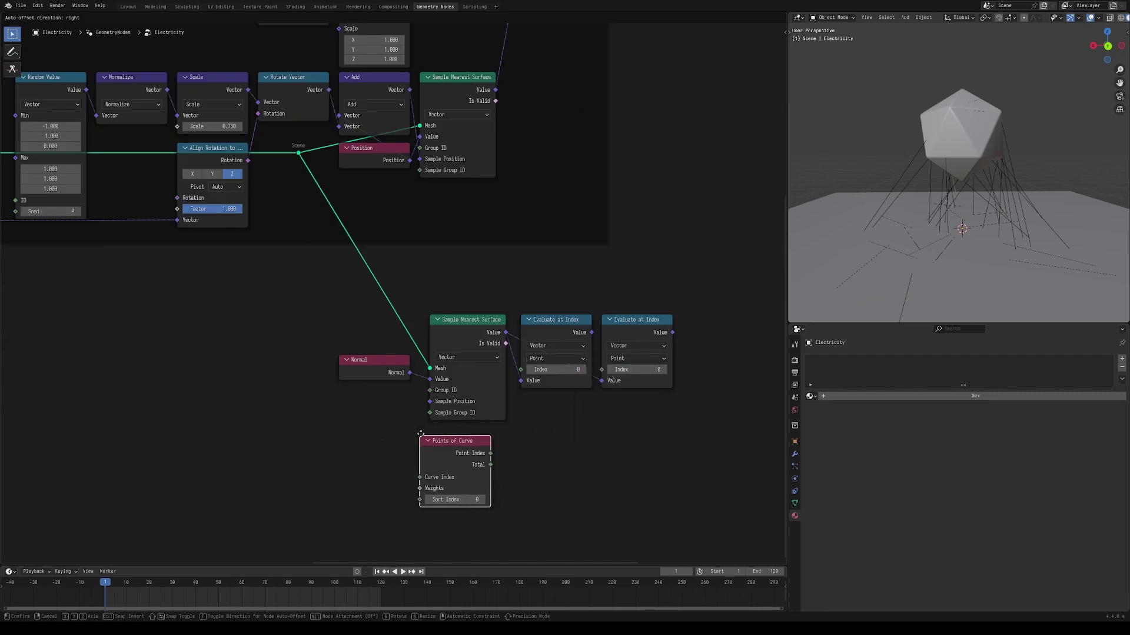
# - Place a Points of Curve node, wiring Point Index to the first Evaluate at Index and, through an Add node with 1, to the second
pyautogui.click(429, 436)
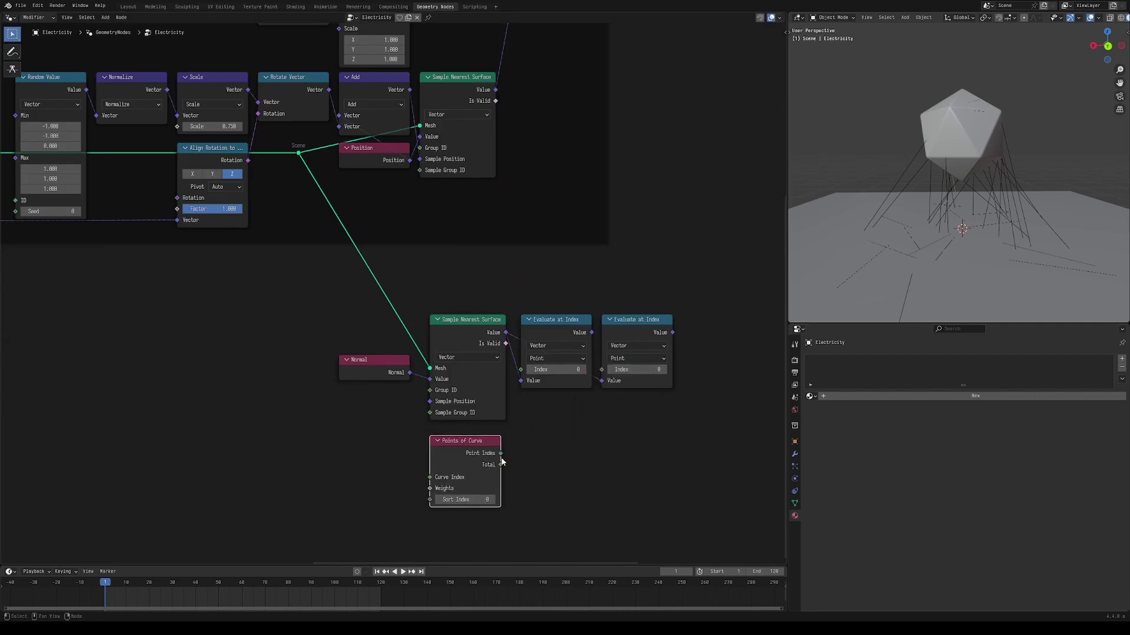
pyautogui.moveTo(526, 372); pyautogui.dragTo(523, 370)
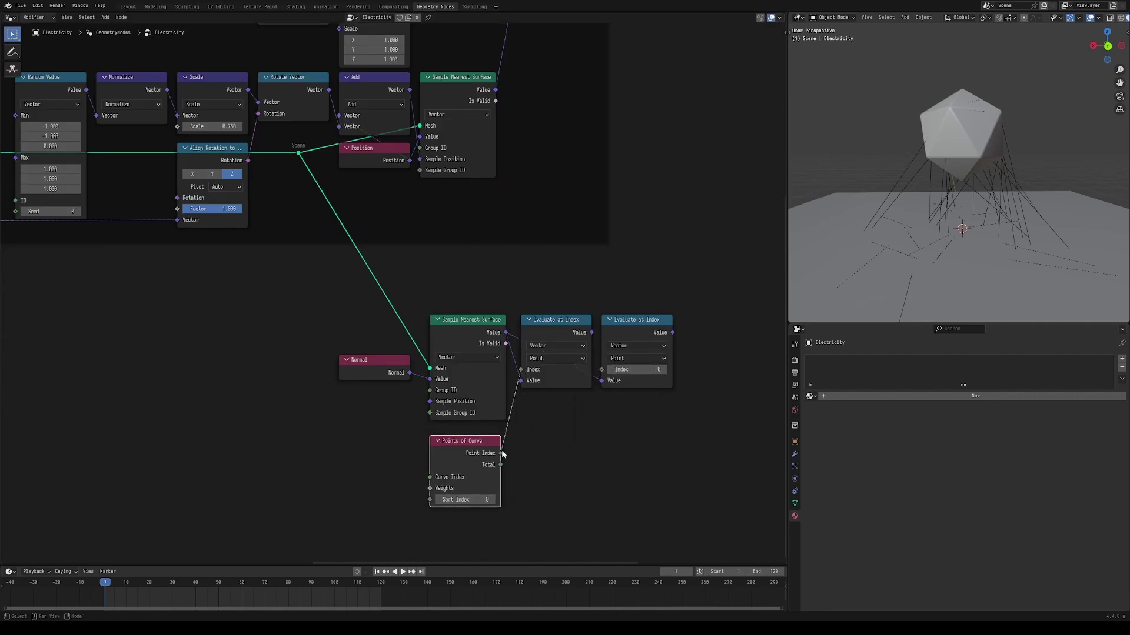
pyautogui.moveTo(501, 454); pyautogui.dragTo(547, 464)
pyautogui.write('add')
pyautogui.press('Return')
pyautogui.click(537, 459)
pyautogui.click(545, 502)
pyautogui.write('1')
pyautogui.press('Return')
pyautogui.moveTo(600, 382); pyautogui.dragTo(602, 370)
# - Preview the outputs of the new Sample Nearest Surface and both Evaluate at Index nodes in a Viewer
pyautogui.scroll(-1, 613, 371)
pyautogui.moveTo(613, 371); pyautogui.dragTo(436, 435, button='middle')
pyautogui.scroll(-6, 435, 434)
pyautogui.keyDown('ctrl'); pyautogui.keyDown('shift'); pyautogui.click(359, 429); pyautogui.keyUp('shift'); pyautogui.keyUp('ctrl')
pyautogui.scroll(6, 363, 376)
pyautogui.moveTo(363, 375); pyautogui.dragTo(365, 336, button='middle')
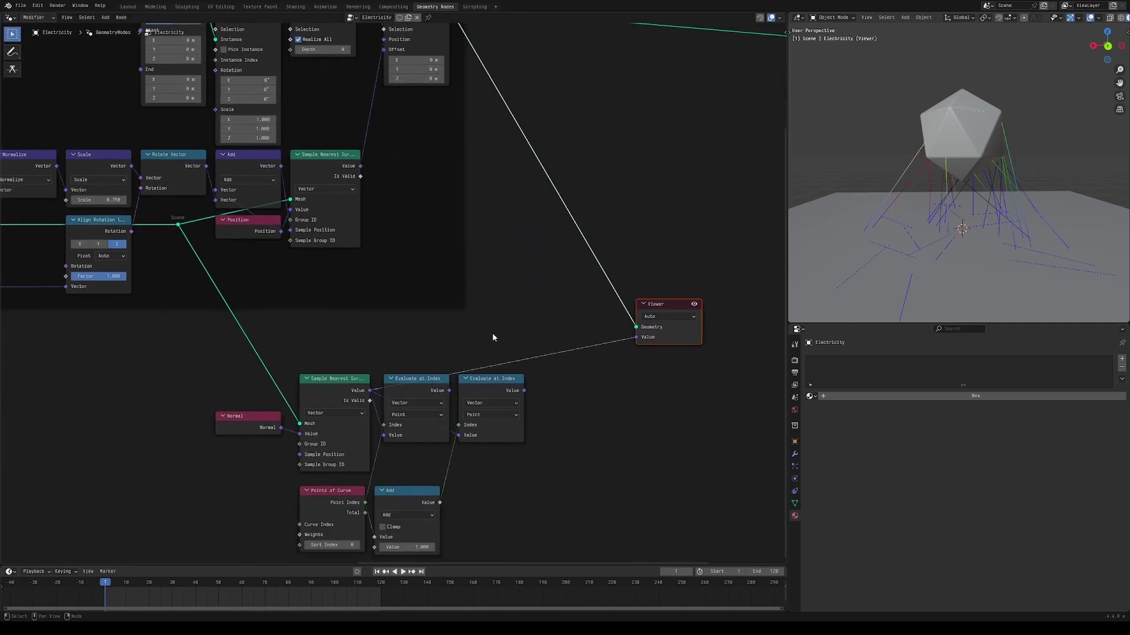
pyautogui.moveTo(954, 249); pyautogui.dragTo(873, 242, button='middle')
pyautogui.moveTo(448, 391); pyautogui.dragTo(564, 330)
pyautogui.moveTo(635, 344); pyautogui.dragTo(636, 343)
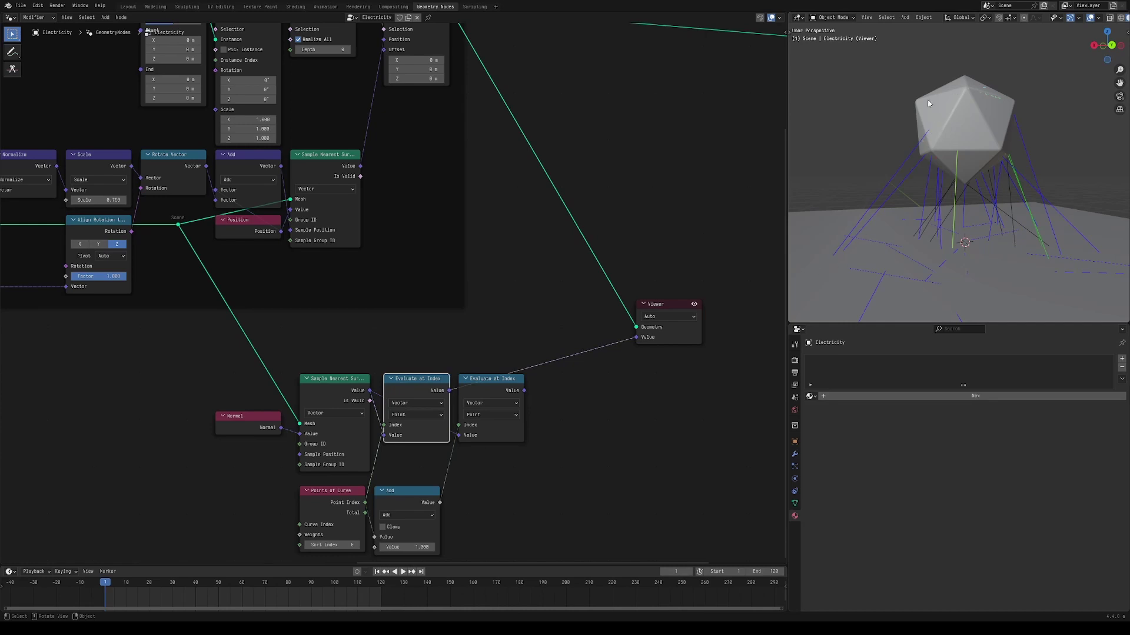
pyautogui.moveTo(524, 390); pyautogui.dragTo(635, 340)
# - Add a Vector Mix node fed by the two Evaluate at Index outputs and preview its result in the Viewer
pyautogui.moveTo(523, 391); pyautogui.dragTo(533, 453)
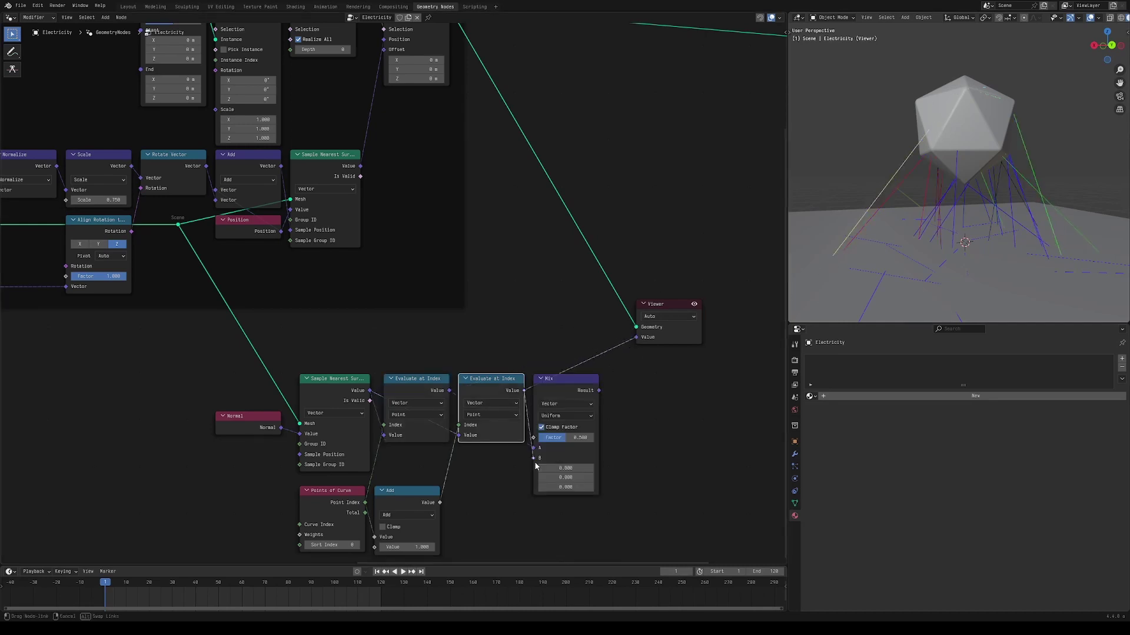
pyautogui.moveTo(560, 394); pyautogui.dragTo(561, 318)
pyautogui.click(561, 393)
pyautogui.moveTo(640, 339); pyautogui.dragTo(637, 338)
pyautogui.scroll(-3, 902, 199)
pyautogui.moveTo(902, 200); pyautogui.dragTo(956, 209, button='middle')
pyautogui.scroll(3, 972, 171)
pyautogui.moveTo(972, 171); pyautogui.dragTo(921, 189, button='middle')
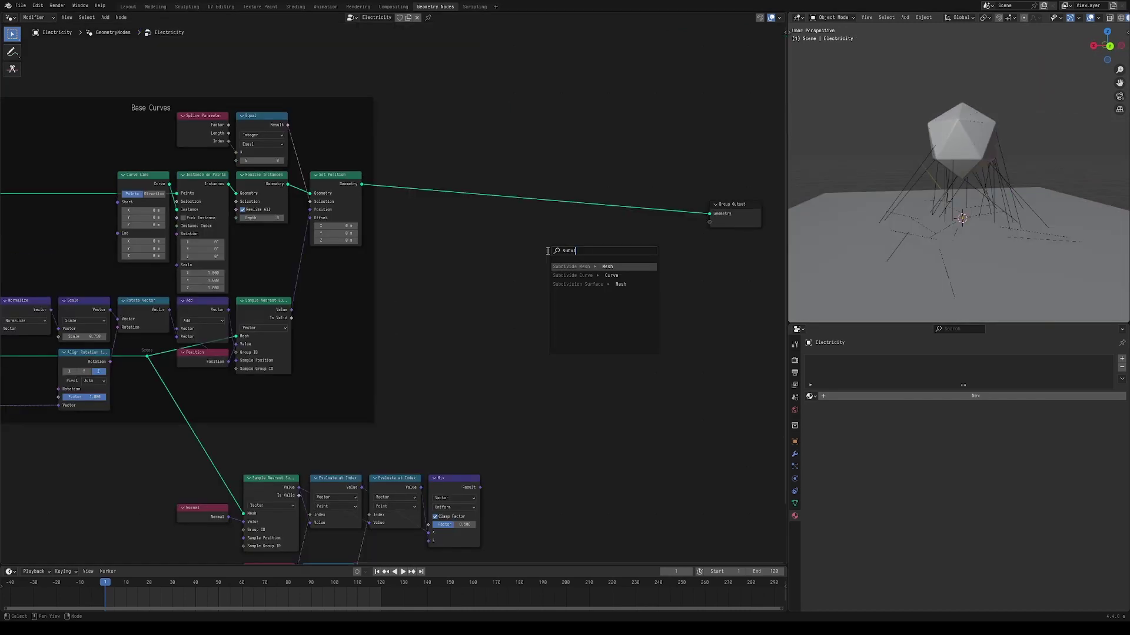
# - Insert a Subdivide Curve node and a second Set Position node between the Base Curves frame and Group Output
pyautogui.press('Return')
pyautogui.click(624, 221)
pyautogui.press('g')
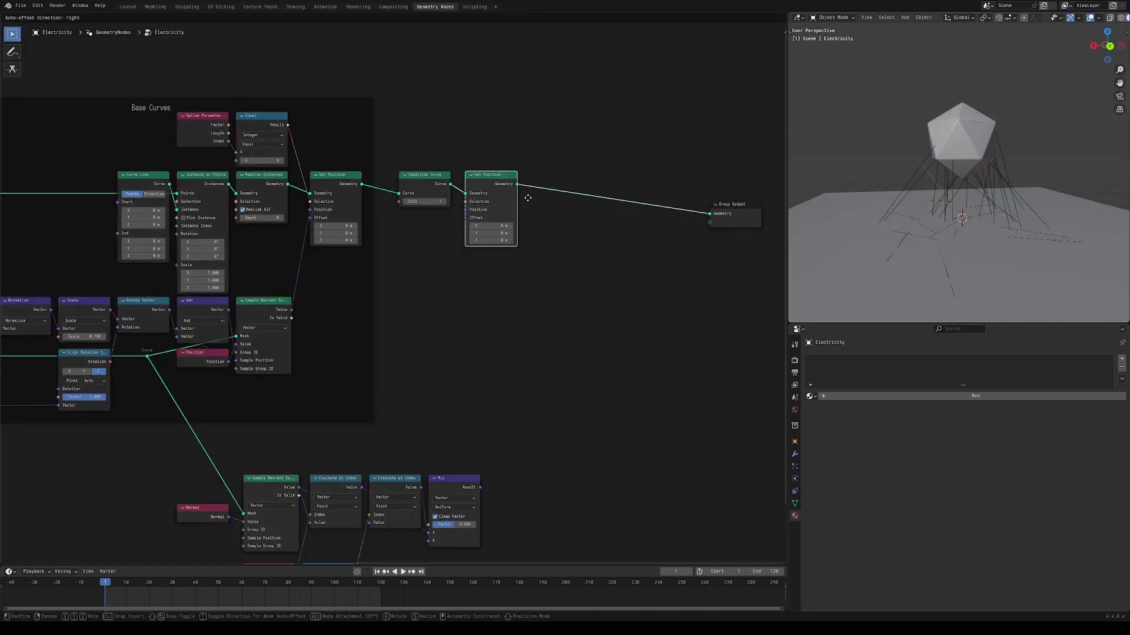
pyautogui.click(513, 199)
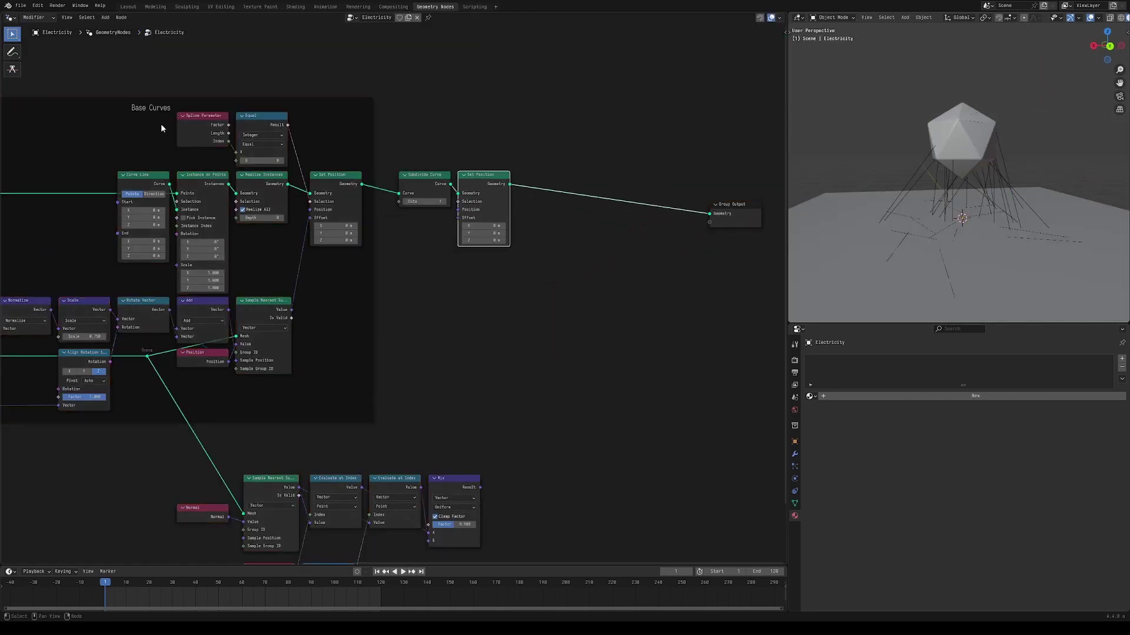
# - Duplicate the Spline Parameter and Equal nodes beside the second Set Position, with Equal's B at 1 and its Result driving the Selection
pyautogui.moveTo(161, 128); pyautogui.dragTo(253, 148)
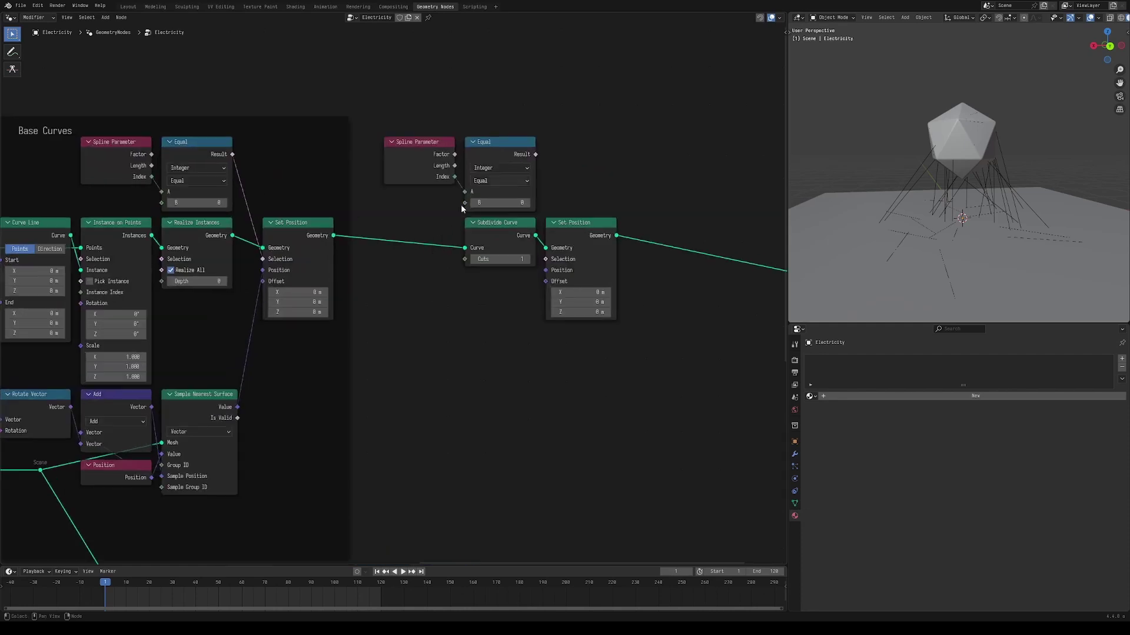
pyautogui.moveTo(460, 203); pyautogui.dragTo(335, 260, button='middle')
pyautogui.moveTo(309, 147); pyautogui.dragTo(340, 247)
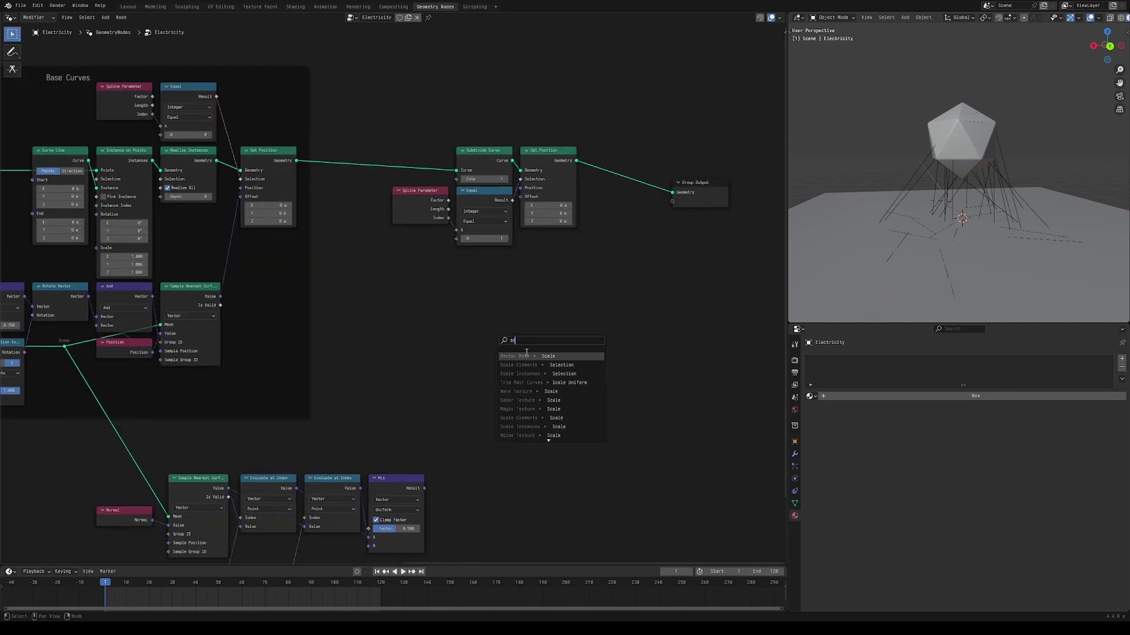
# - Add a Scale node after the Mix node, connect its output to the second Set Position's Offset, and reduce the scale factor
pyautogui.press('Return')
pyautogui.click(463, 500)
pyautogui.moveTo(488, 488); pyautogui.dragTo(528, 200)
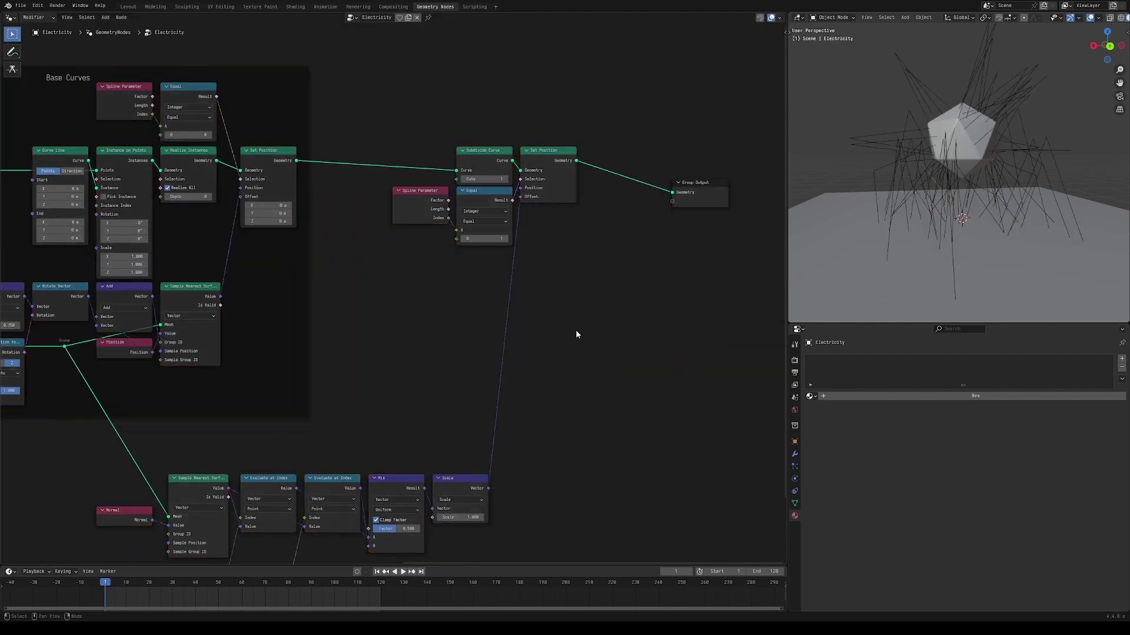
pyautogui.scroll(-1, 579, 334)
pyautogui.moveTo(468, 502); pyautogui.dragTo(471, 477, button='middle')
pyautogui.moveTo(471, 476); pyautogui.dragTo(427, 476)
pyautogui.scroll(-1, 970, 154)
pyautogui.moveTo(971, 154); pyautogui.dragTo(1102, 177, button='middle')
pyautogui.scroll(2, 992, 152)
pyautogui.moveTo(987, 161); pyautogui.dragTo(1106, 171, button='middle')
pyautogui.scroll(-2, 347, 512)
# - Add a Scene Time node below, connect its Seconds to the Scale node's factor, and play back the animation
pyautogui.moveTo(347, 512); pyautogui.dragTo(410, 322, button='middle')
pyautogui.moveTo(422, 366); pyautogui.dragTo(450, 323, button='middle')
pyautogui.hotkey('shift', 'a')
pyautogui.write('sce')
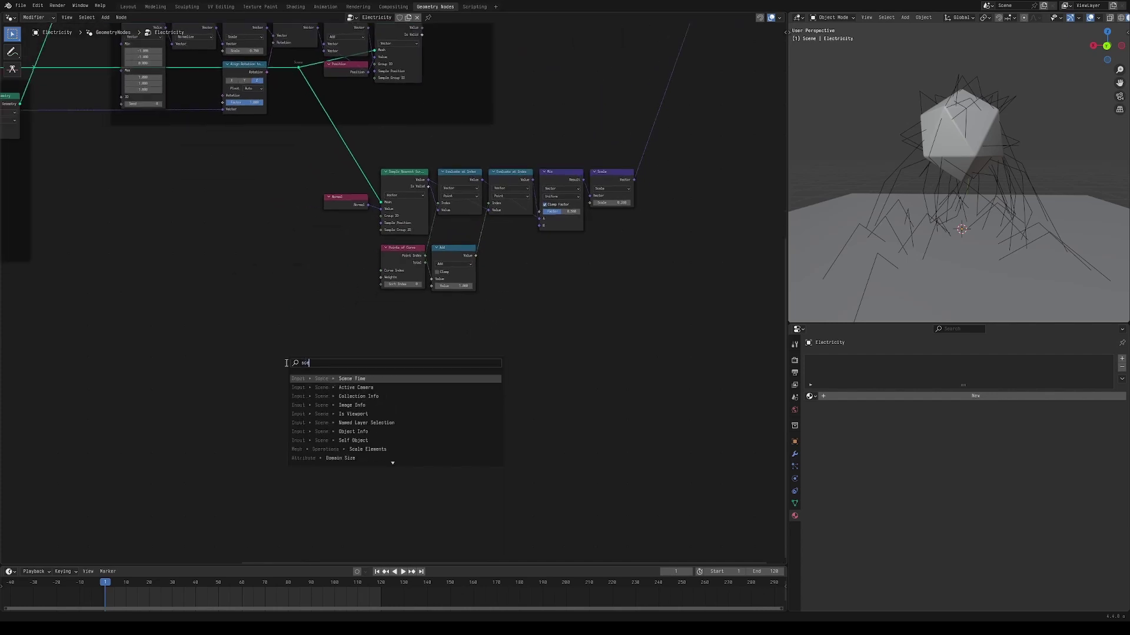
pyautogui.press('Return')
pyautogui.click(287, 366)
pyautogui.moveTo(331, 376); pyautogui.dragTo(588, 207)
pyautogui.press('space')
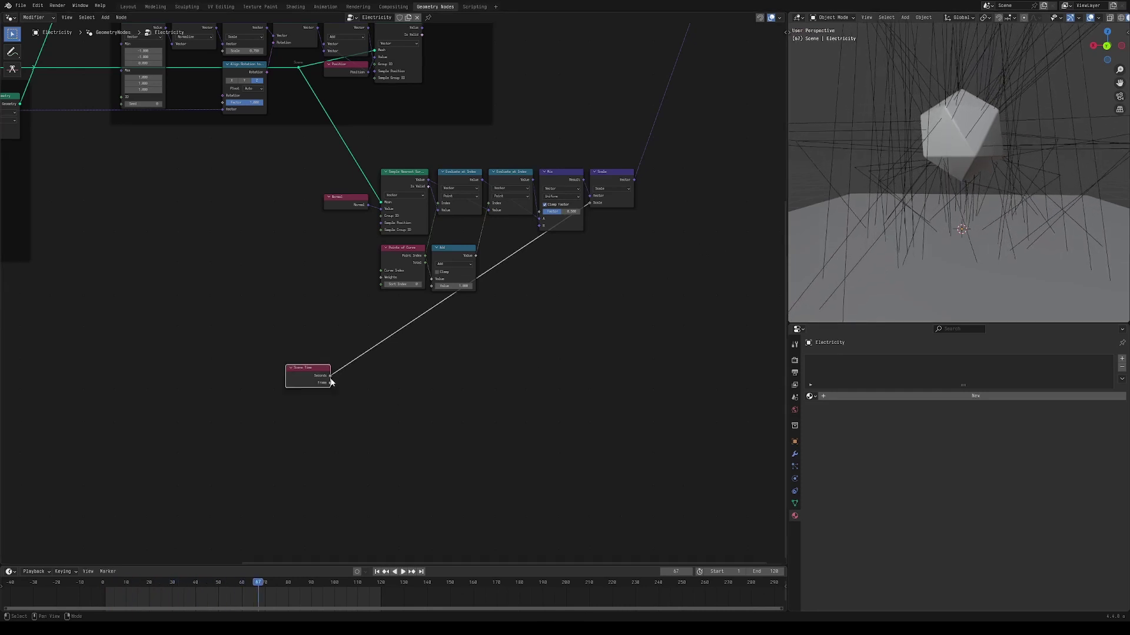
pyautogui.press('space')
# - Insert a Fraction math node between Scene Time's Seconds and the Scale factor, and play back the looping motion
pyautogui.moveTo(355, 397); pyautogui.dragTo(402, 404, button='middle')
pyautogui.scroll(2, 402, 404)
pyautogui.moveTo(373, 380); pyautogui.dragTo(401, 381)
pyautogui.click(415, 397)
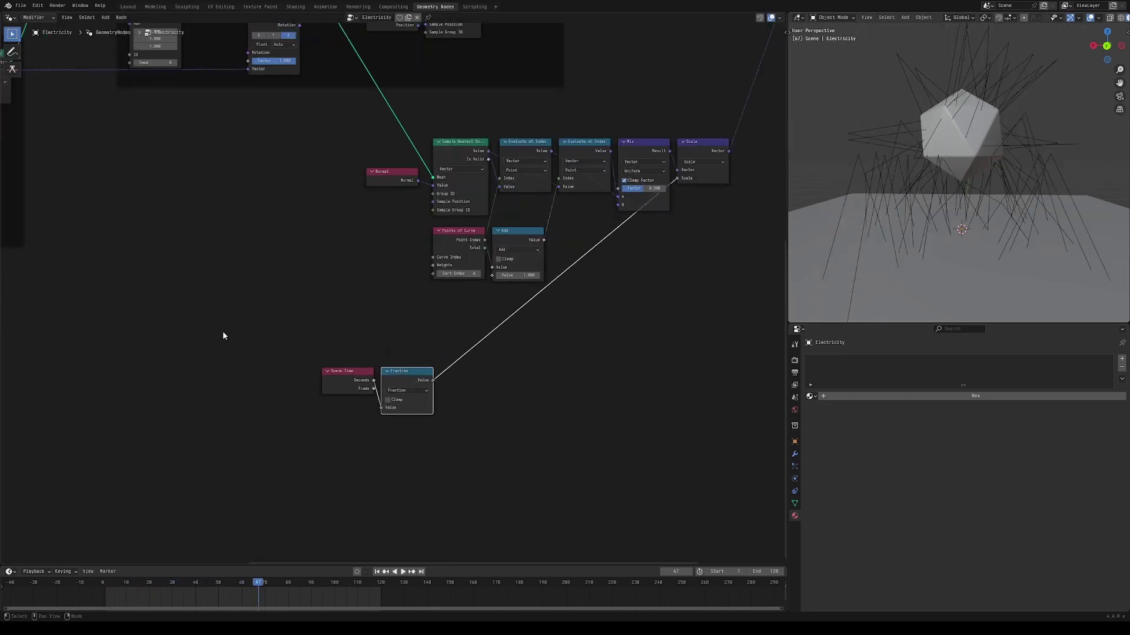
pyautogui.press('space')
pyautogui.moveTo(107, 585); pyautogui.dragTo(132, 587)
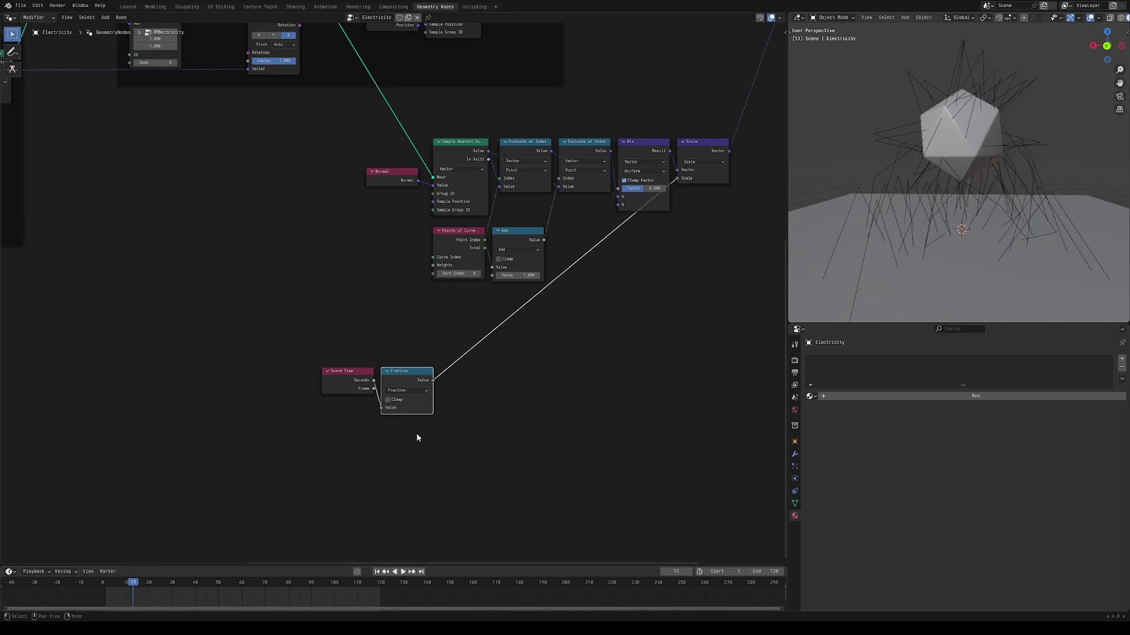
pyautogui.press('space')
pyautogui.moveTo(1036, 206); pyautogui.dragTo(927, 229, button='middle')
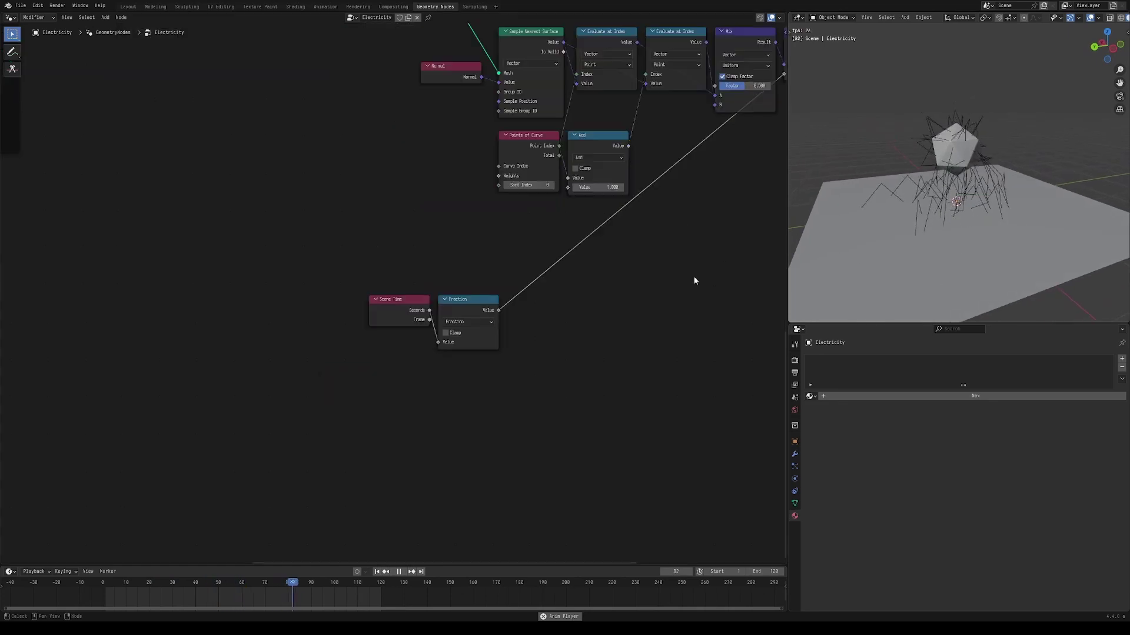
pyautogui.scroll(2, 1062, 207)
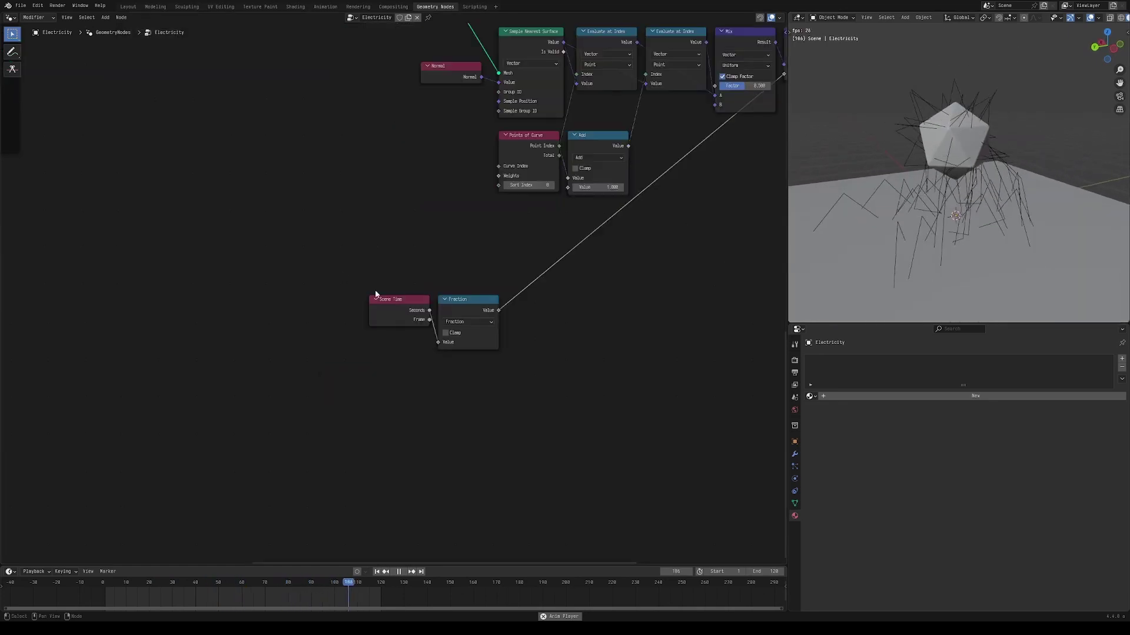
# - Add a Float Random Value node below the Scene Time and Fraction nodes
pyautogui.hotkey('shift', 'a')
pyautogui.write('rand')
pyautogui.press('Return')
pyautogui.click(335, 373)
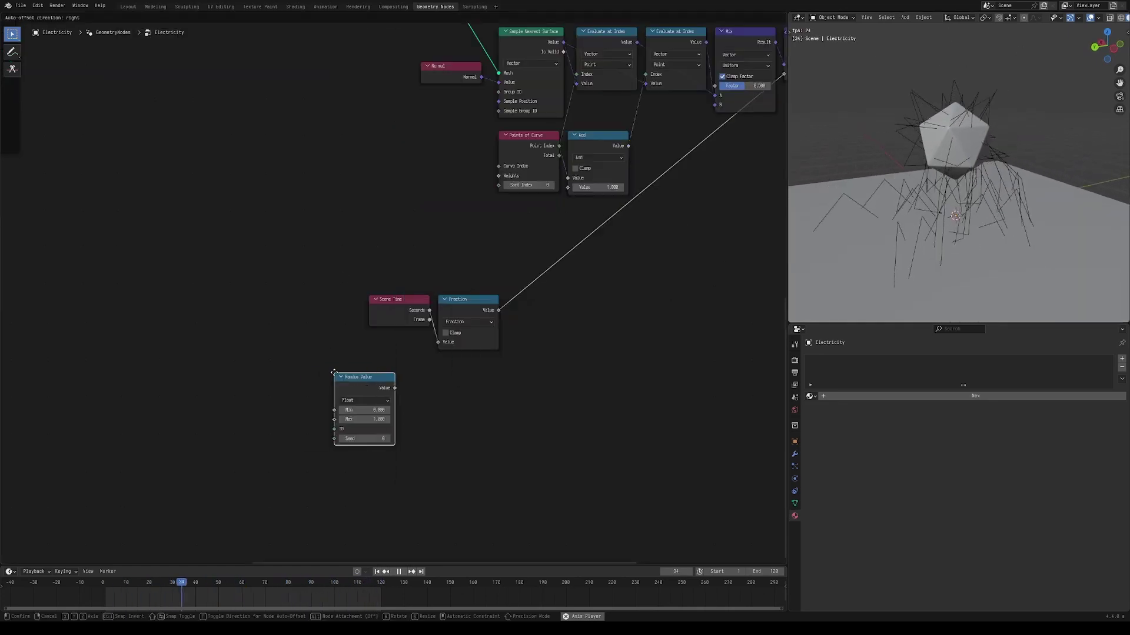
# - Move Scene Time away from the Fraction node and insert an Add math node between them
pyautogui.moveTo(391, 300); pyautogui.dragTo(364, 274)
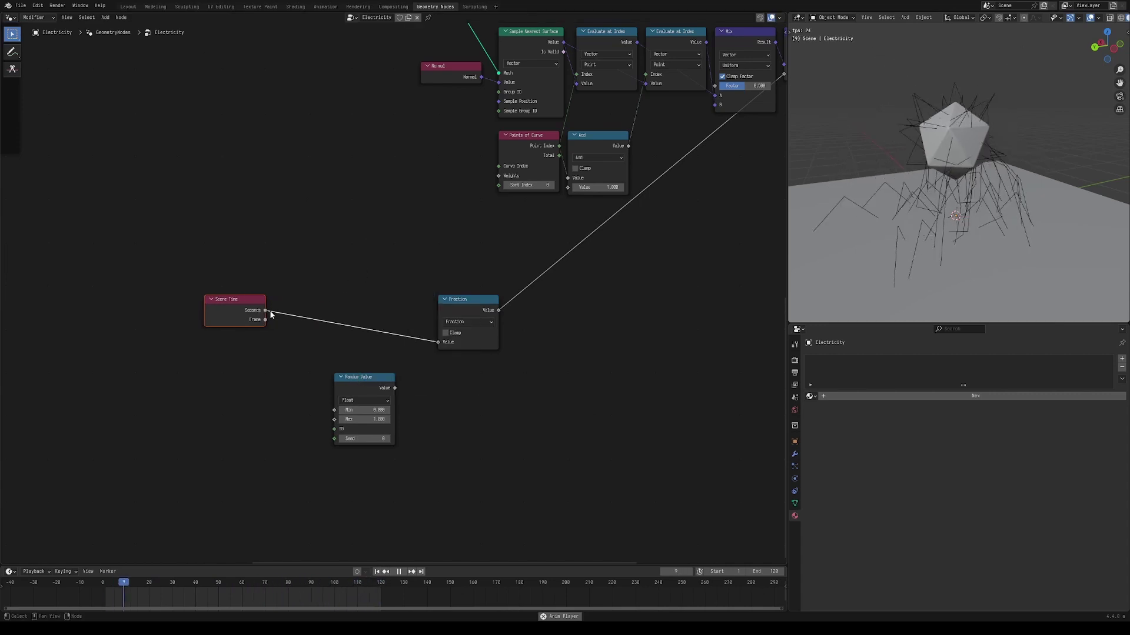
pyautogui.moveTo(266, 310); pyautogui.dragTo(352, 321)
pyautogui.write('ad')
pyautogui.click(376, 331)
pyautogui.click(393, 318)
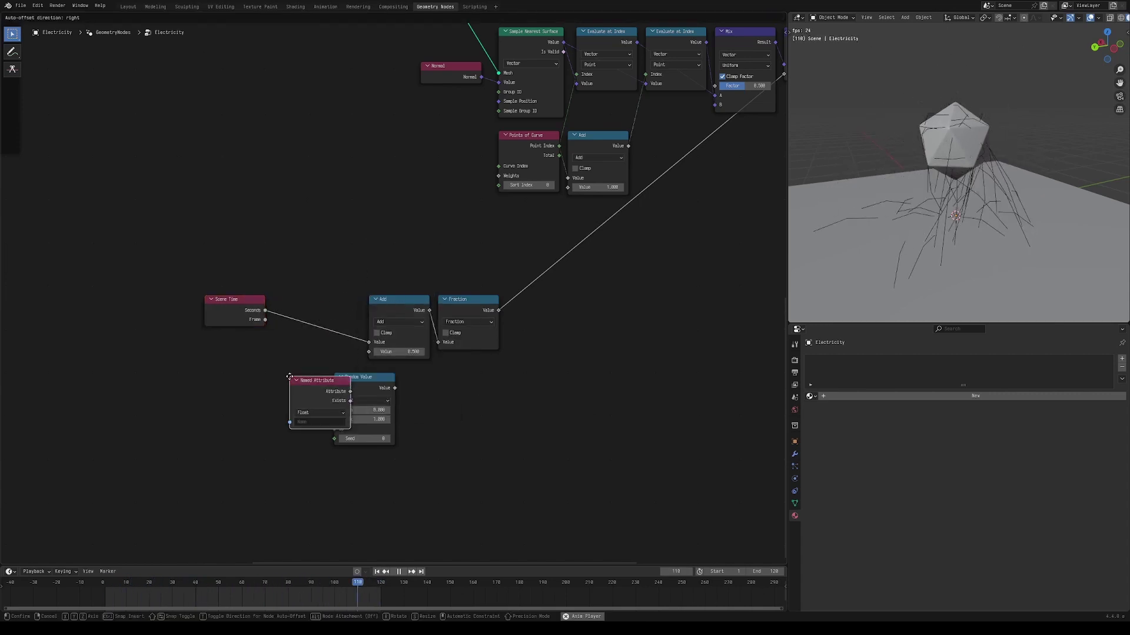
# - Add an Integer Named Attribute node for Curve Index, connect it to Random Value's ID, and feed Random Value into the Add node
pyautogui.click(256, 416)
pyautogui.click(256, 418)
pyautogui.click(254, 443)
pyautogui.moveTo(283, 396); pyautogui.dragTo(334, 429)
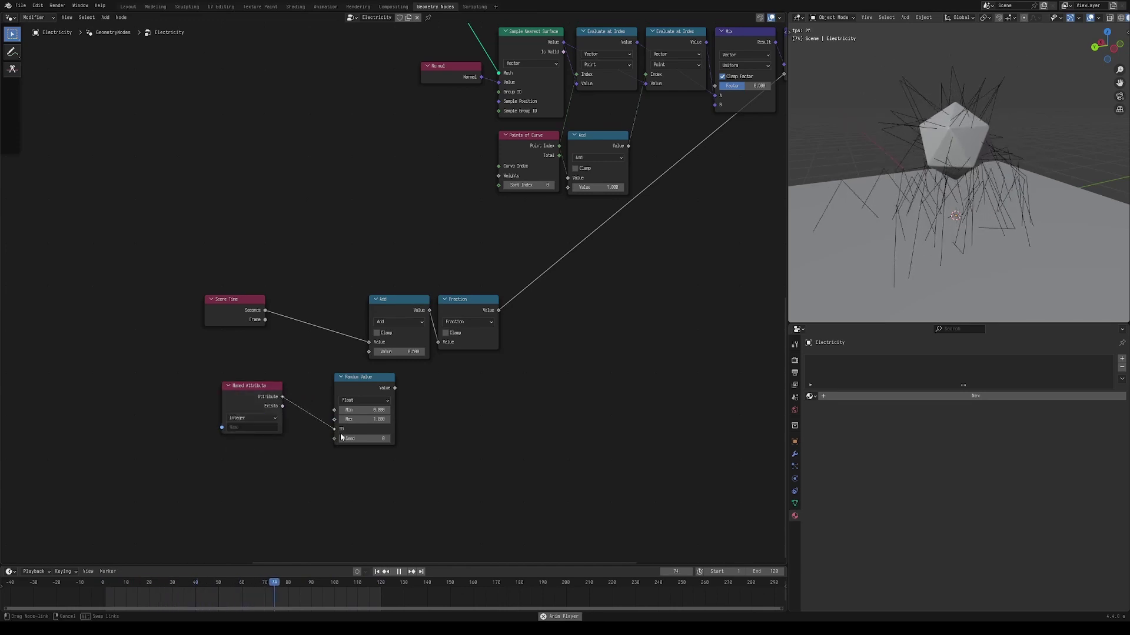
pyautogui.click(258, 428)
pyautogui.write('Curve I')
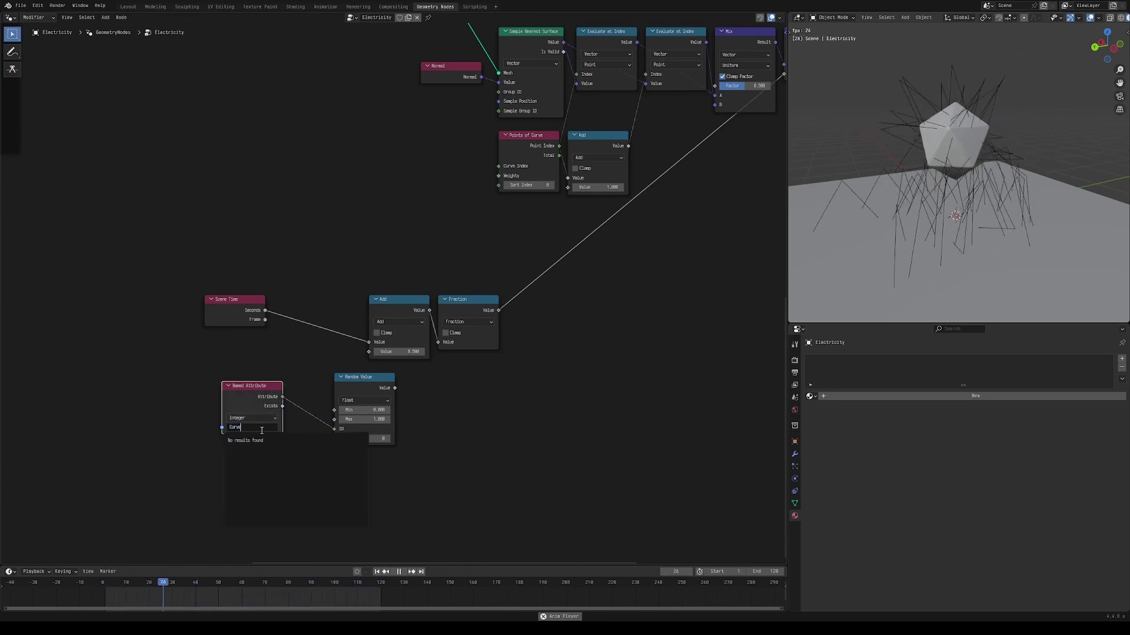
pyautogui.write('ndex')
pyautogui.press('Return')
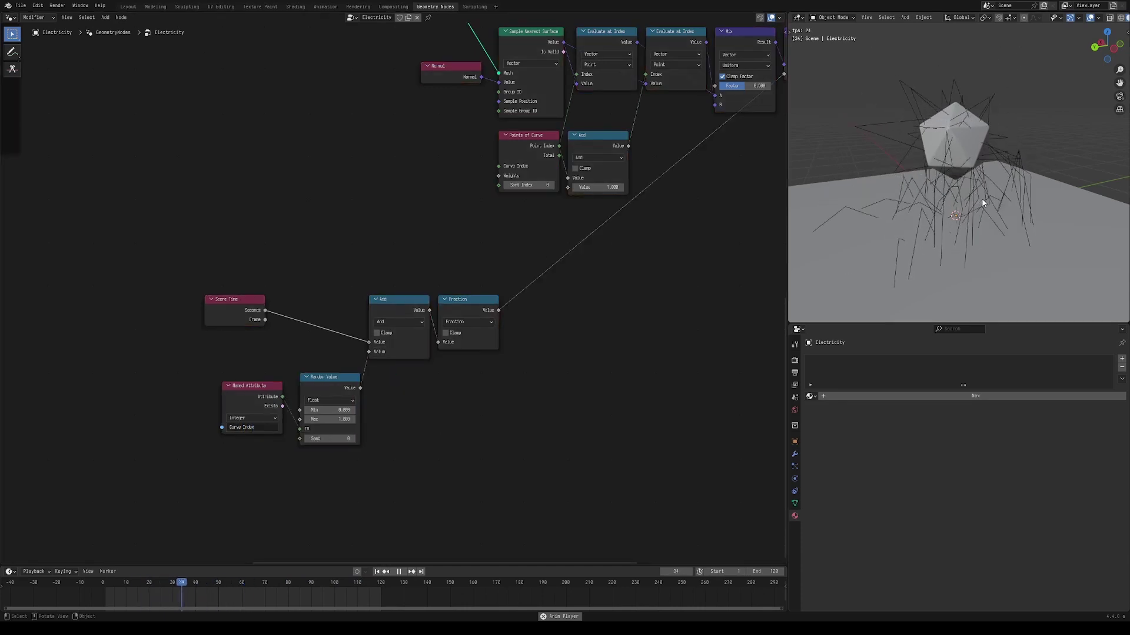
pyautogui.moveTo(982, 203); pyautogui.dragTo(919, 190, button='middle')
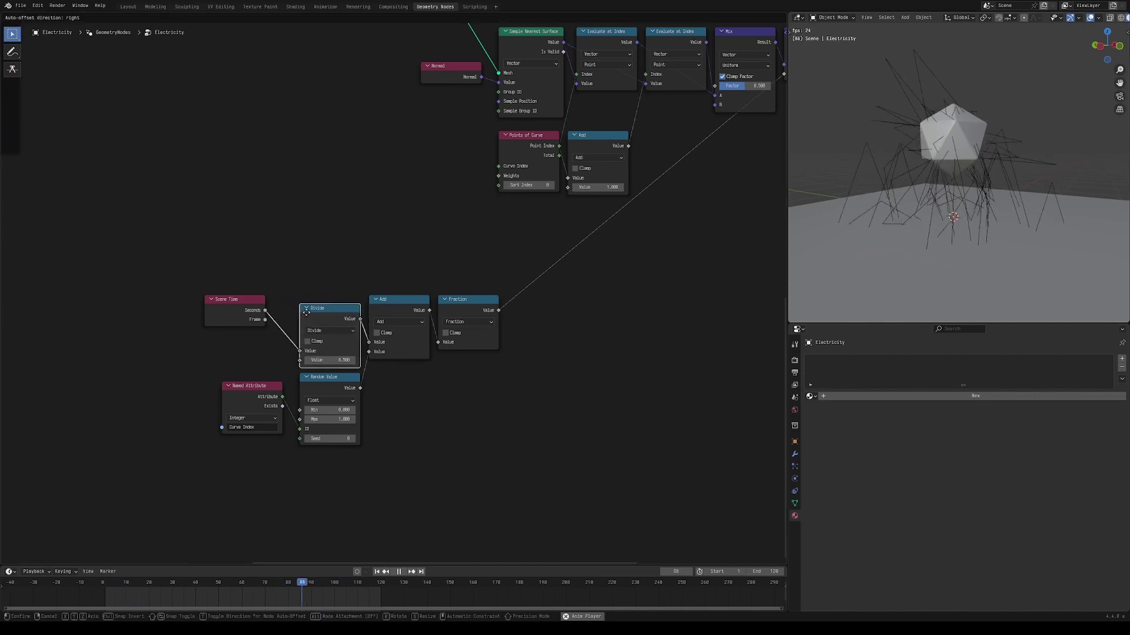
# - Insert a Divide node with a divisor of 5 between Scene Time and Add, and reposition the Scene Time node
pyautogui.click(306, 312)
pyautogui.scroll(1, 390, 338)
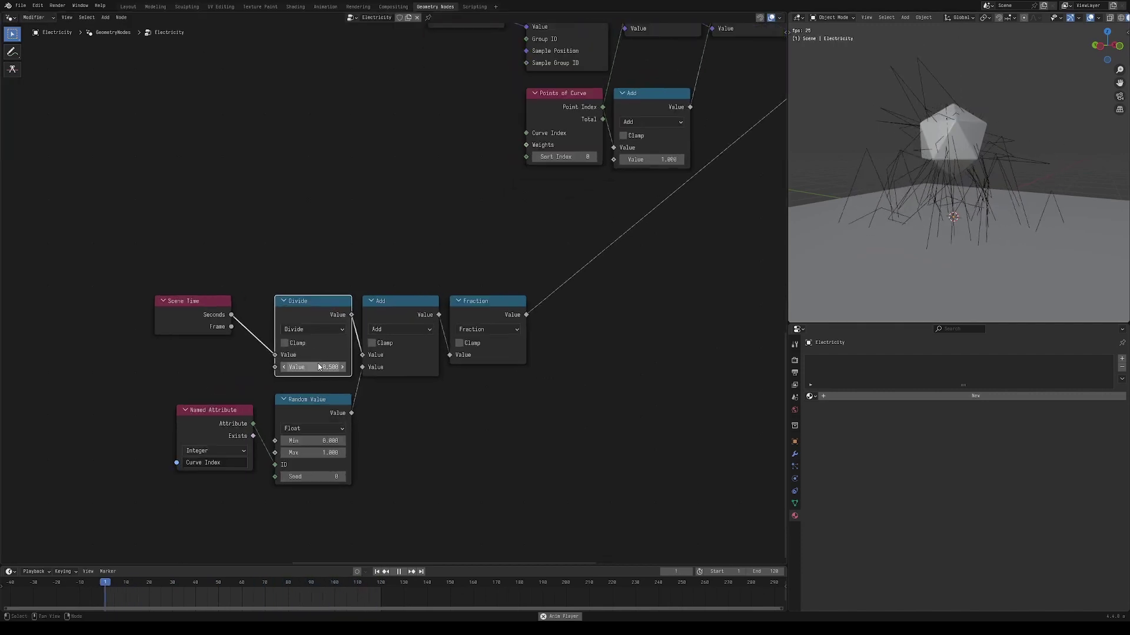
pyautogui.click(336, 368)
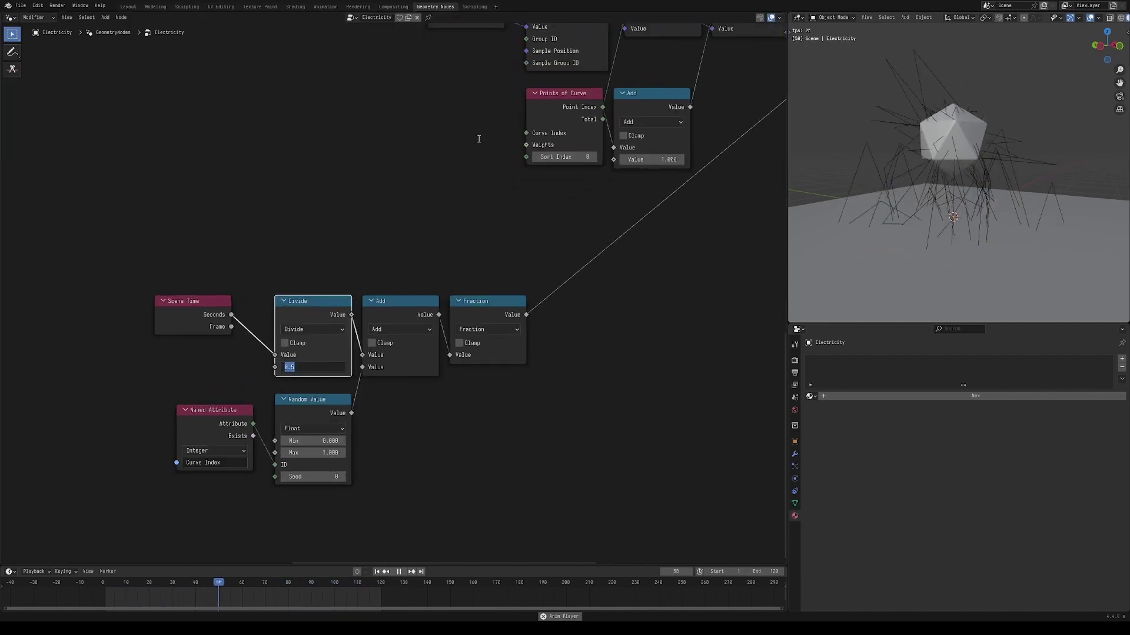
pyautogui.write('5')
pyautogui.press('Return')
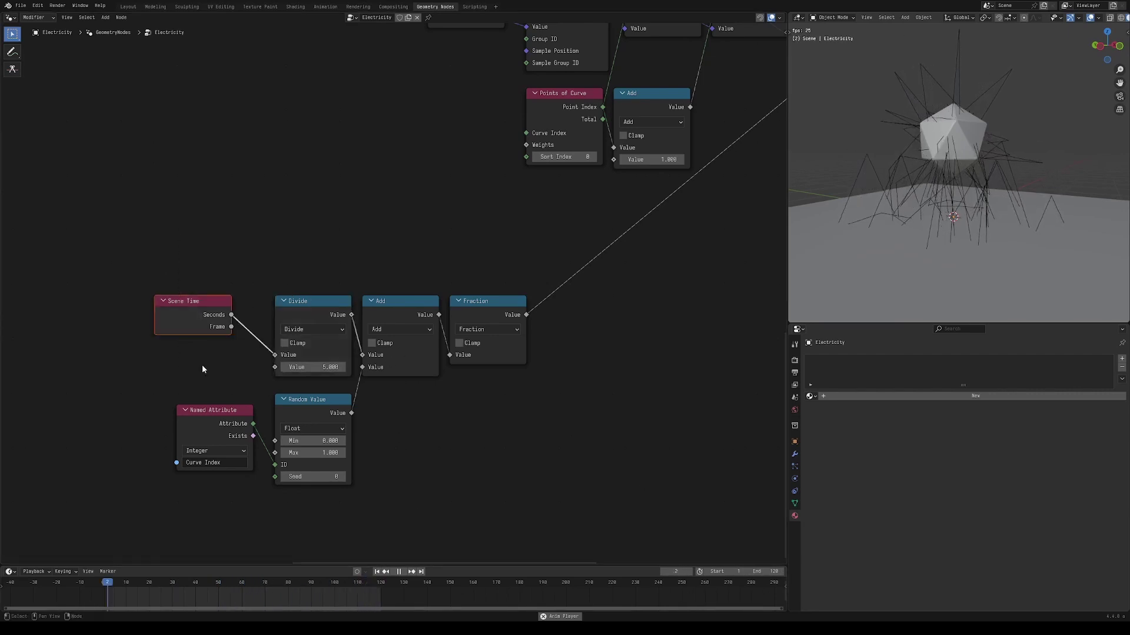
pyautogui.click(200, 317)
pyautogui.press('g')
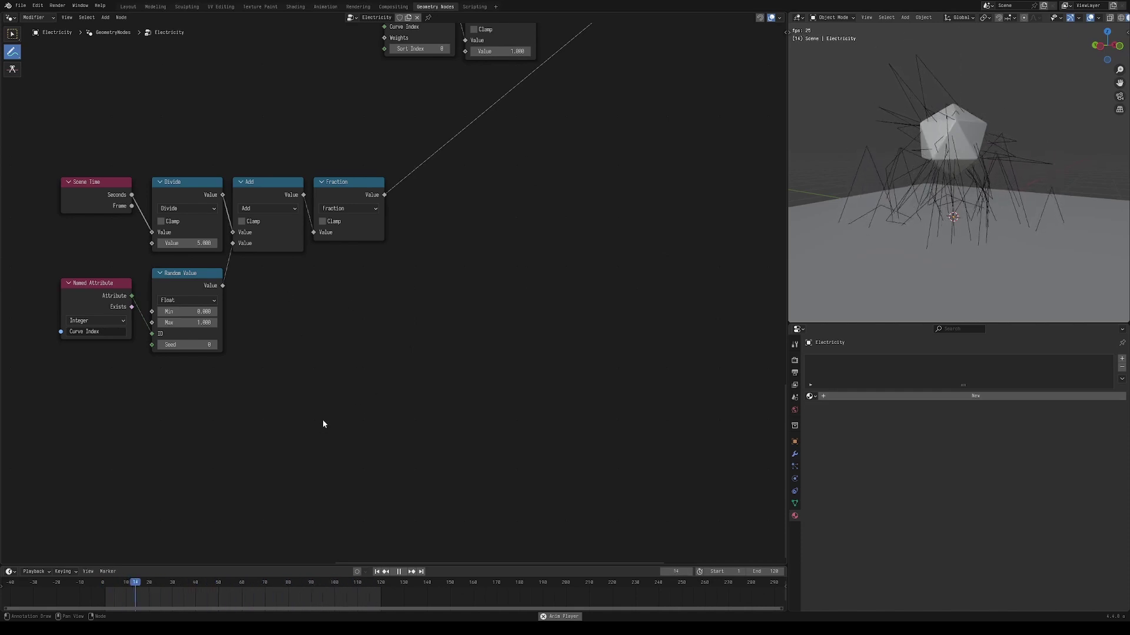
# - Sketch three straight rising ramps and three flat-then-steep ramps as annotations below the nodes, and remove them
pyautogui.moveTo(270, 452); pyautogui.dragTo(363, 356)
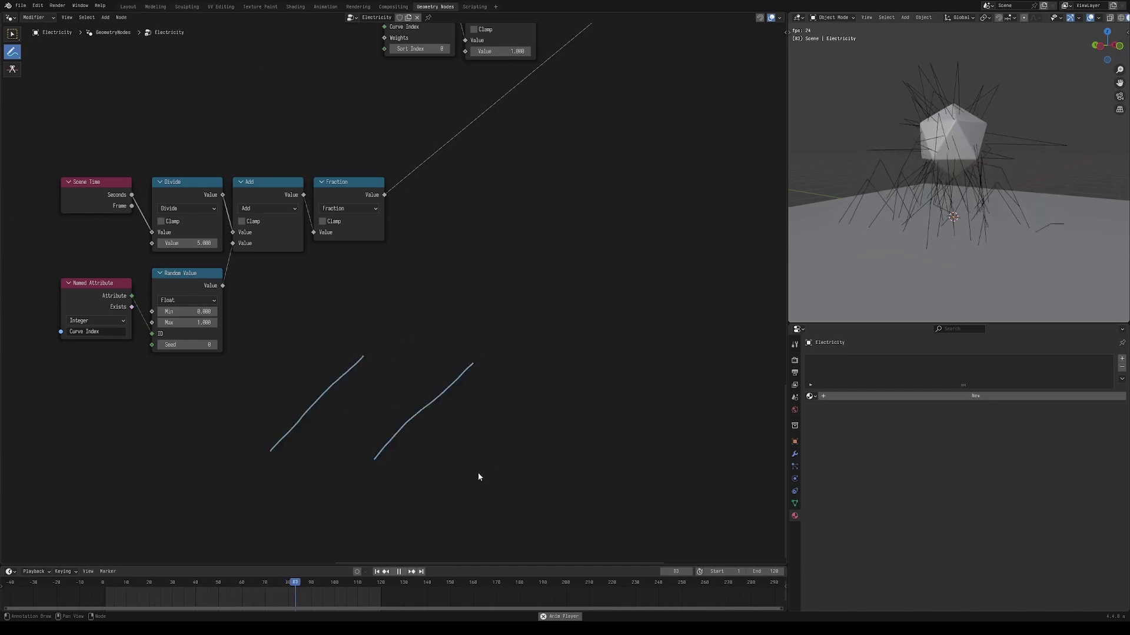
pyautogui.moveTo(520, 445); pyautogui.dragTo(595, 369)
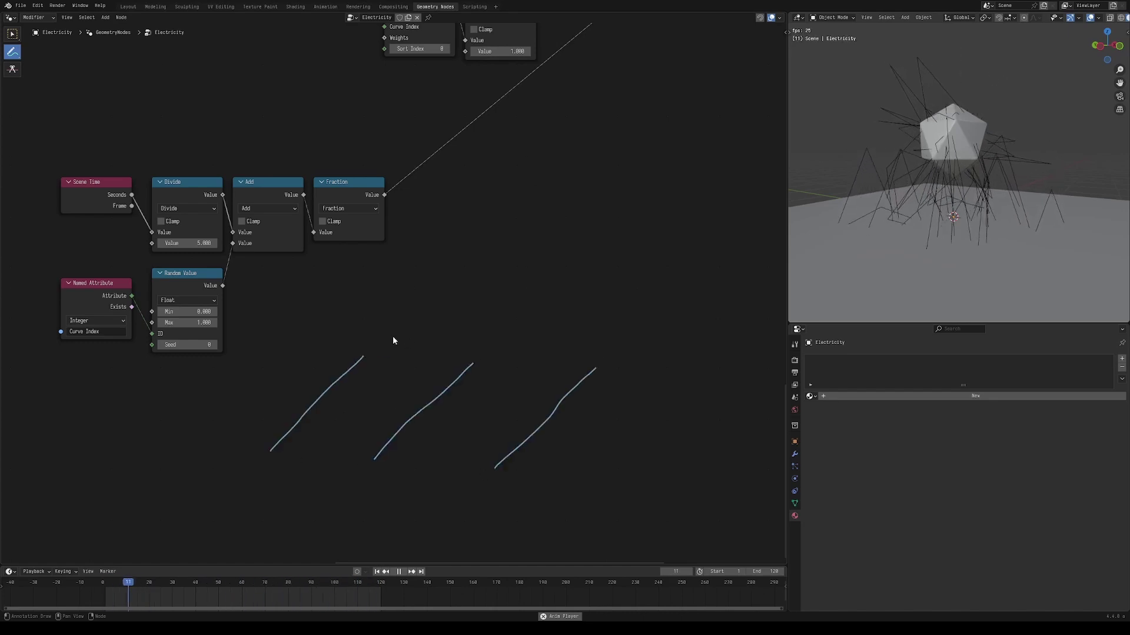
pyautogui.moveTo(403, 436); pyautogui.dragTo(406, 305, button='middle')
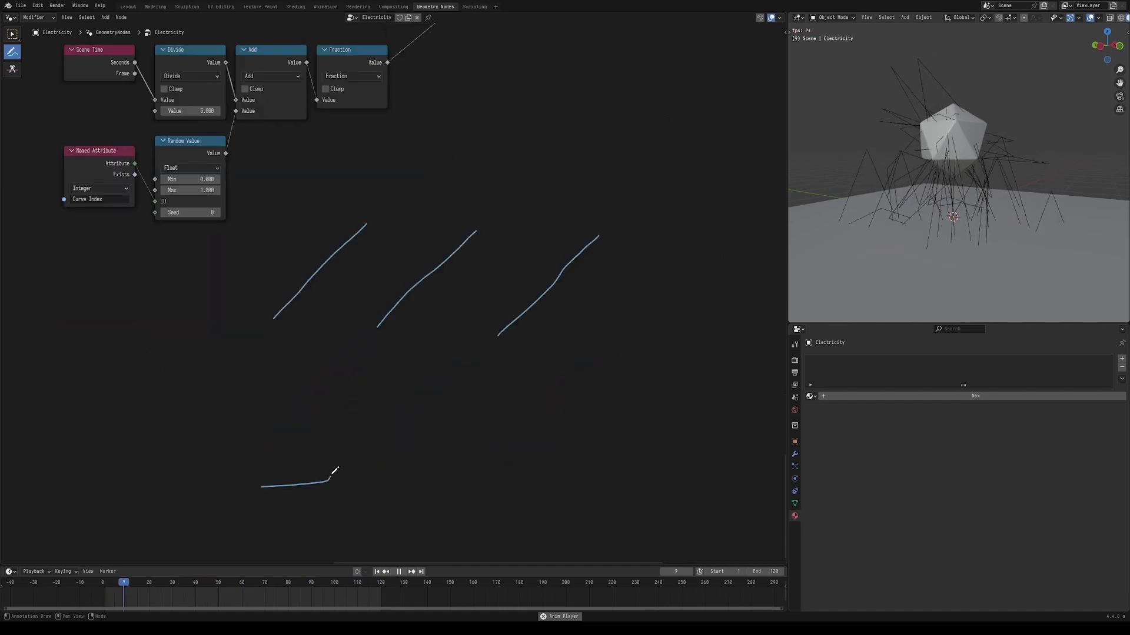
pyautogui.moveTo(336, 461); pyautogui.dragTo(357, 365)
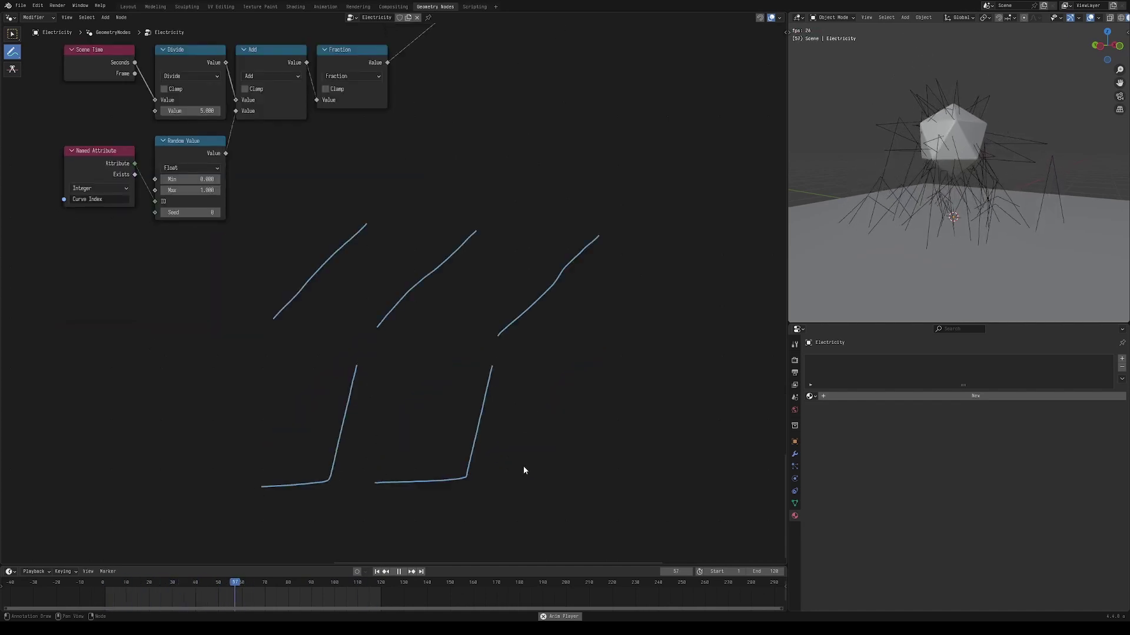
pyautogui.moveTo(587, 474); pyautogui.dragTo(624, 367)
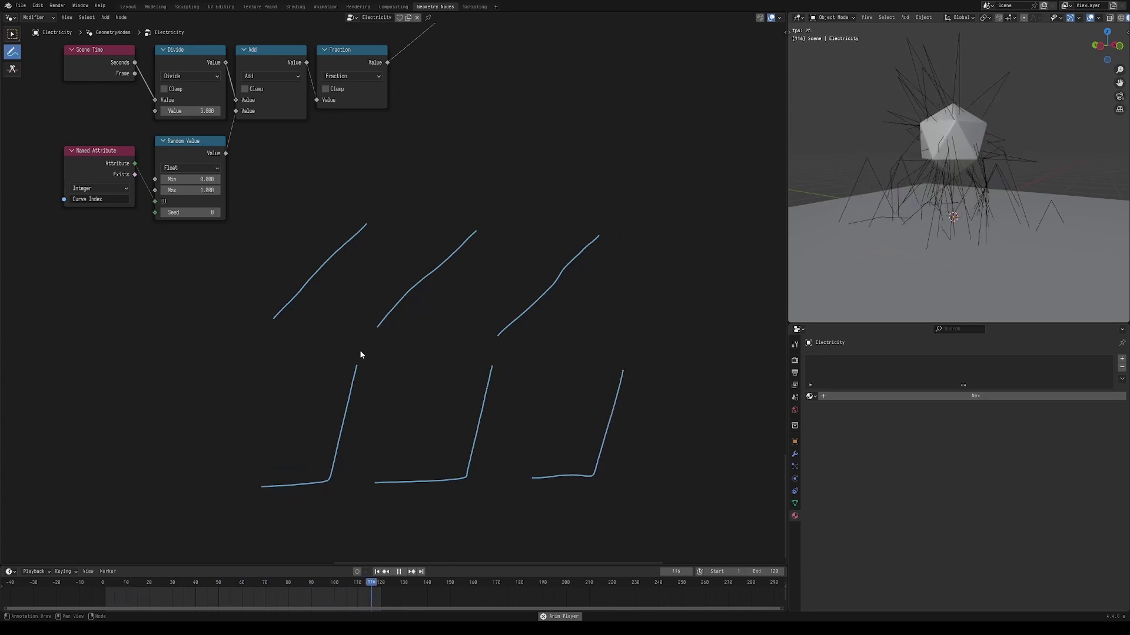
pyautogui.moveTo(359, 356)
pyautogui.mouseDown()
pyautogui.moveTo(317, 435)
pyautogui.moveTo(363, 393)
pyautogui.mouseUp()
pyautogui.hotkey('ctrl', 'z')
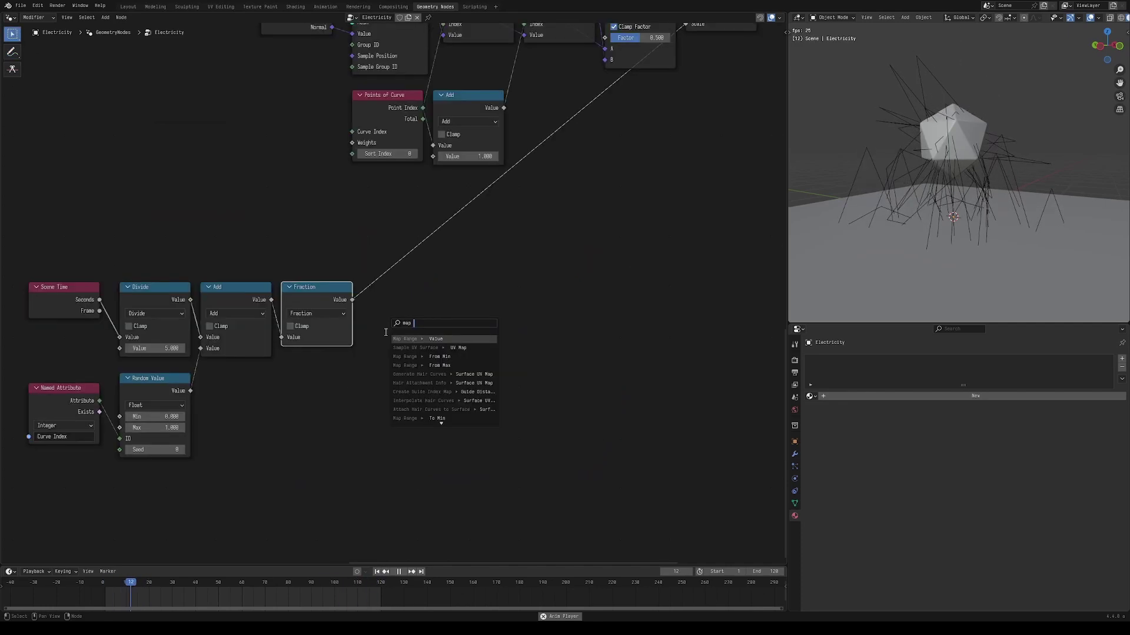
# - Insert a Map Range node between the Fraction node and the Scale node's factor
pyautogui.press('Return')
pyautogui.click(357, 301)
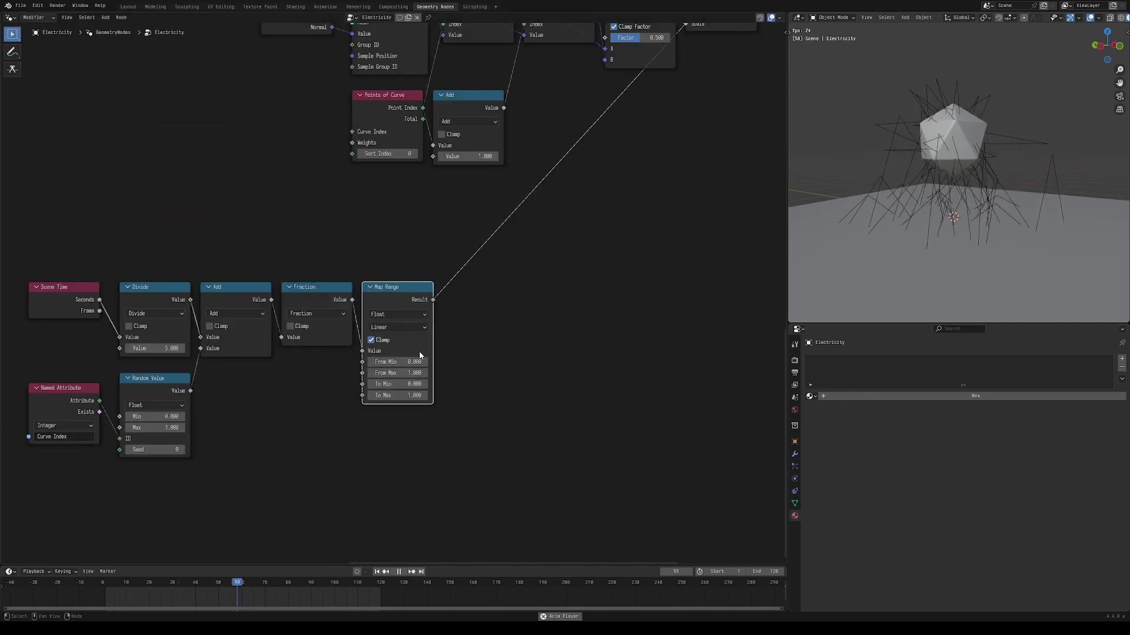
# - Set the Map Range node's From Min to 0.95
pyautogui.scroll(2, 421, 361)
pyautogui.click(439, 397)
pyautogui.click(439, 397)
pyautogui.click(439, 397)
pyautogui.click(439, 397)
pyautogui.click(439, 397)
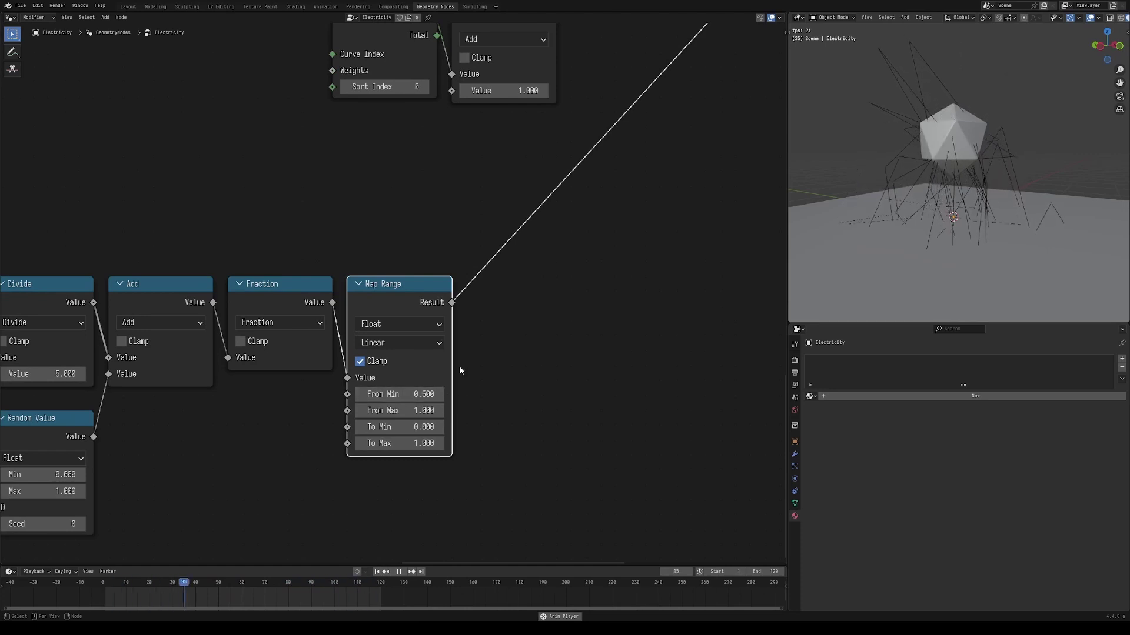
pyautogui.click(440, 395)
pyautogui.click(441, 395)
pyautogui.click(441, 394)
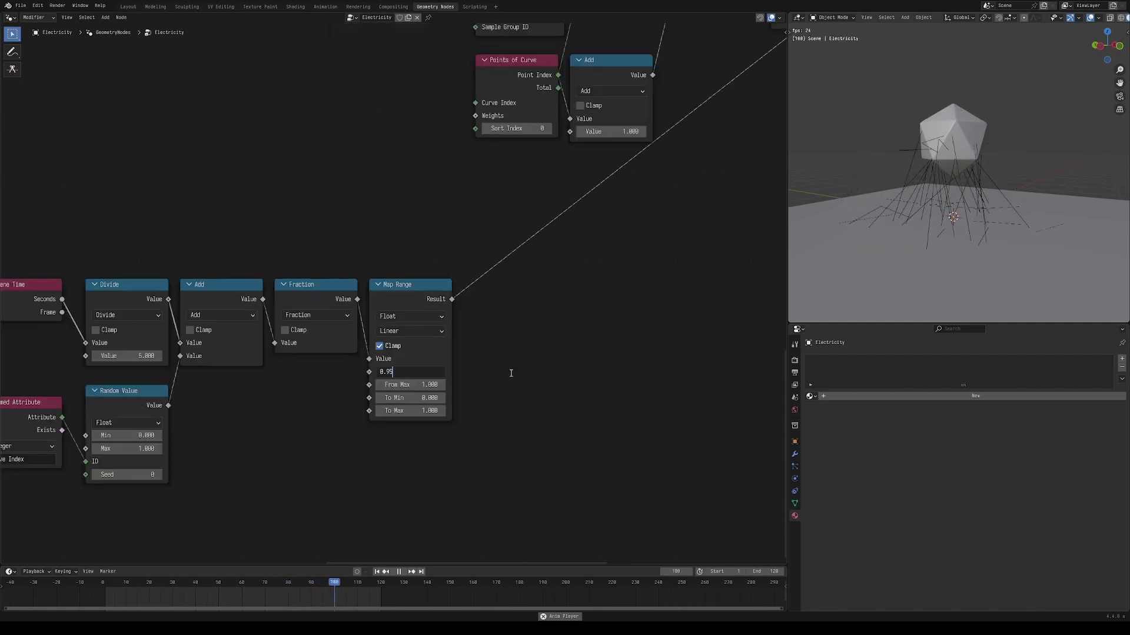
pyautogui.press('Return')
# - Add a reroute on the link from Map Range to the Scale node and label it Age
pyautogui.press('a')
pyautogui.hotkey('alt', 'a')
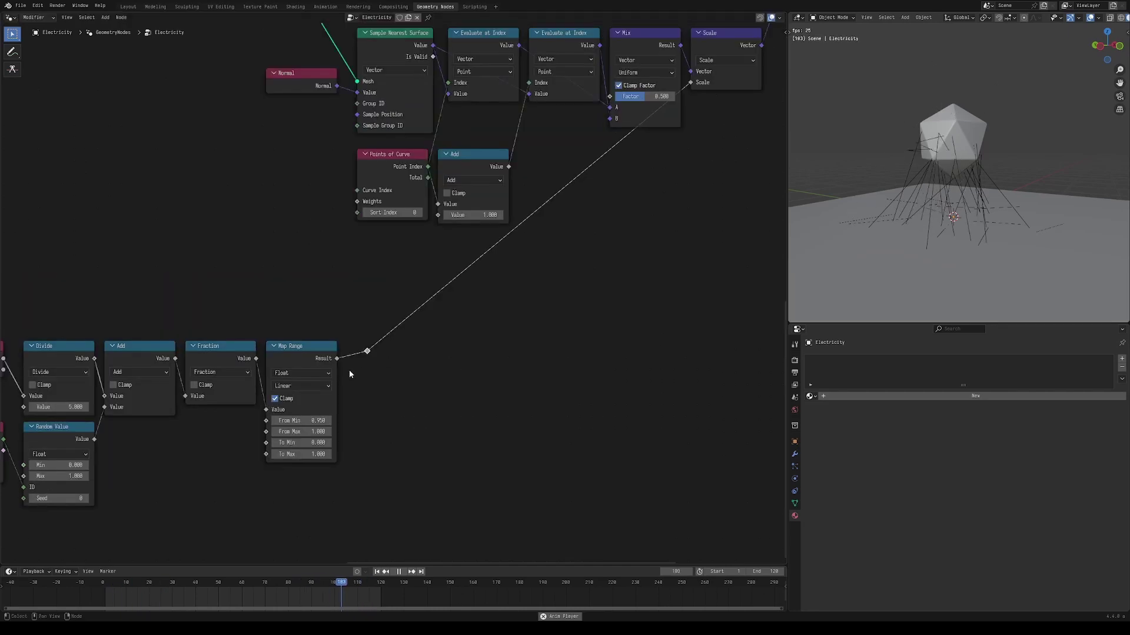
pyautogui.press('F2')
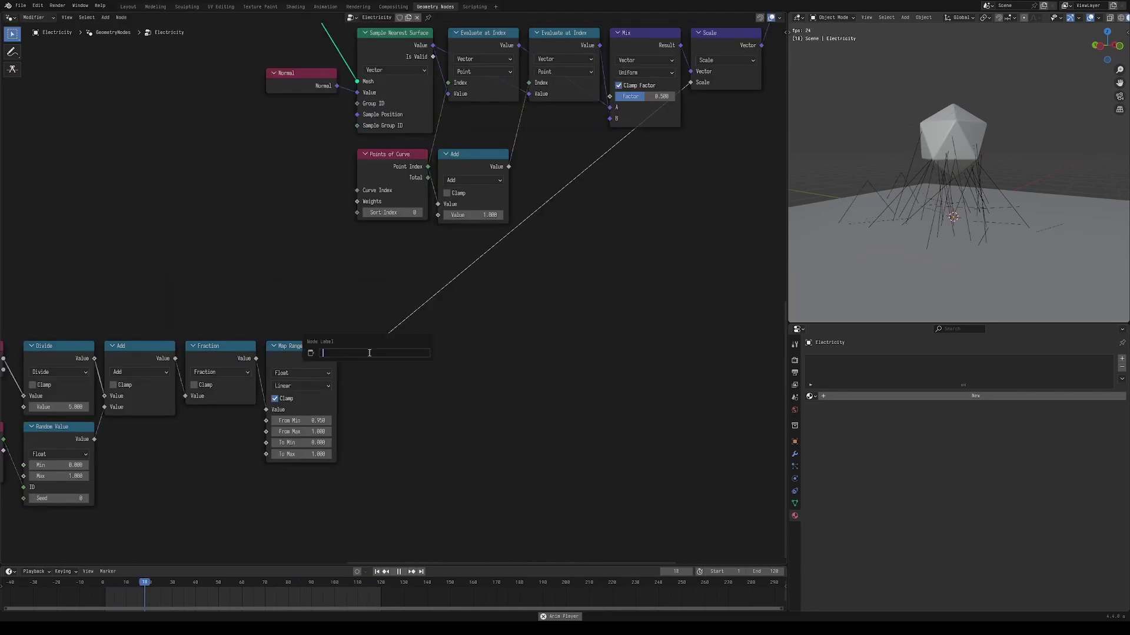
pyautogui.write('Age')
pyautogui.press('Return')
pyautogui.scroll(1, 400, 270)
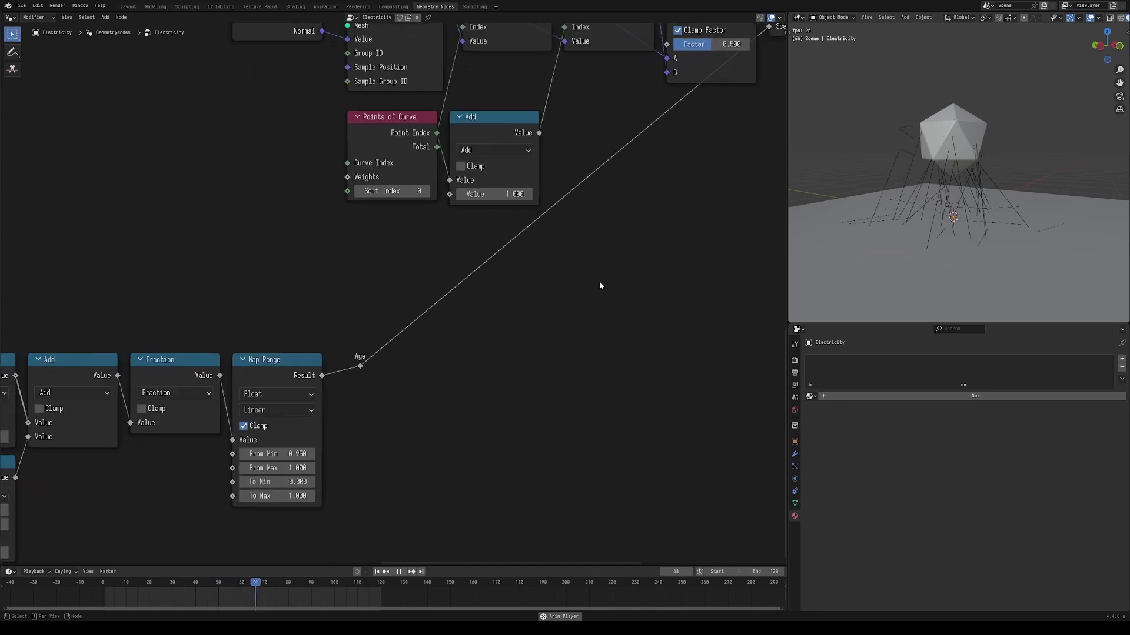
# - Duplicate the Map Range node onto the link between the Age reroute and the Scale node, with From Min 0 and To Min 0.2
pyautogui.moveTo(479, 418); pyautogui.dragTo(597, 345, button='middle')
pyautogui.click(370, 406)
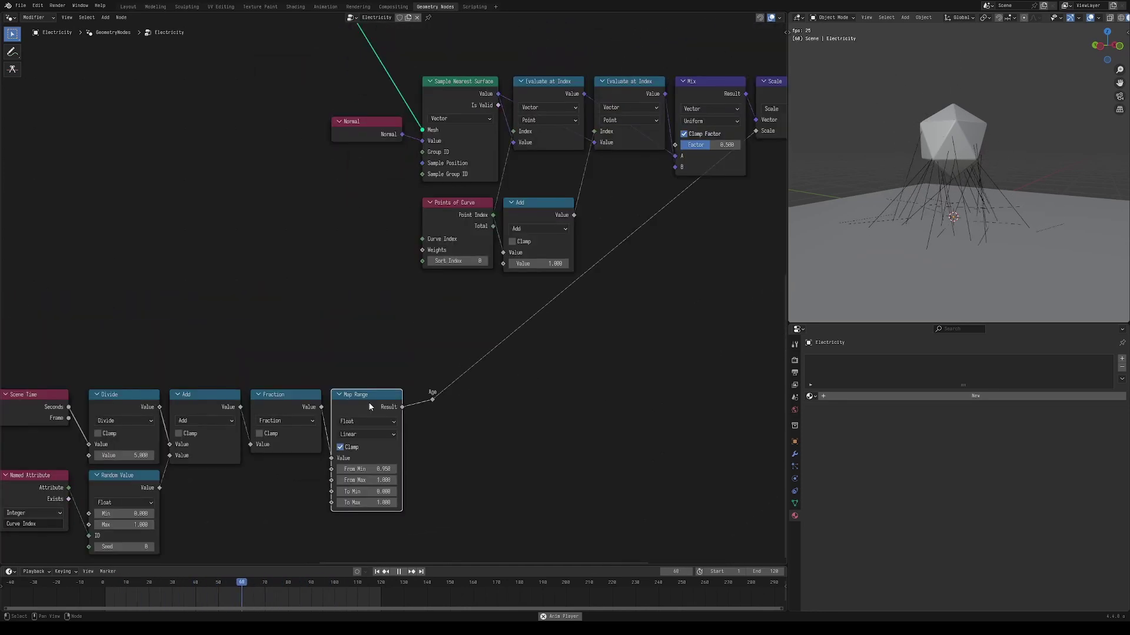
pyautogui.hotkey('shift', 'd')
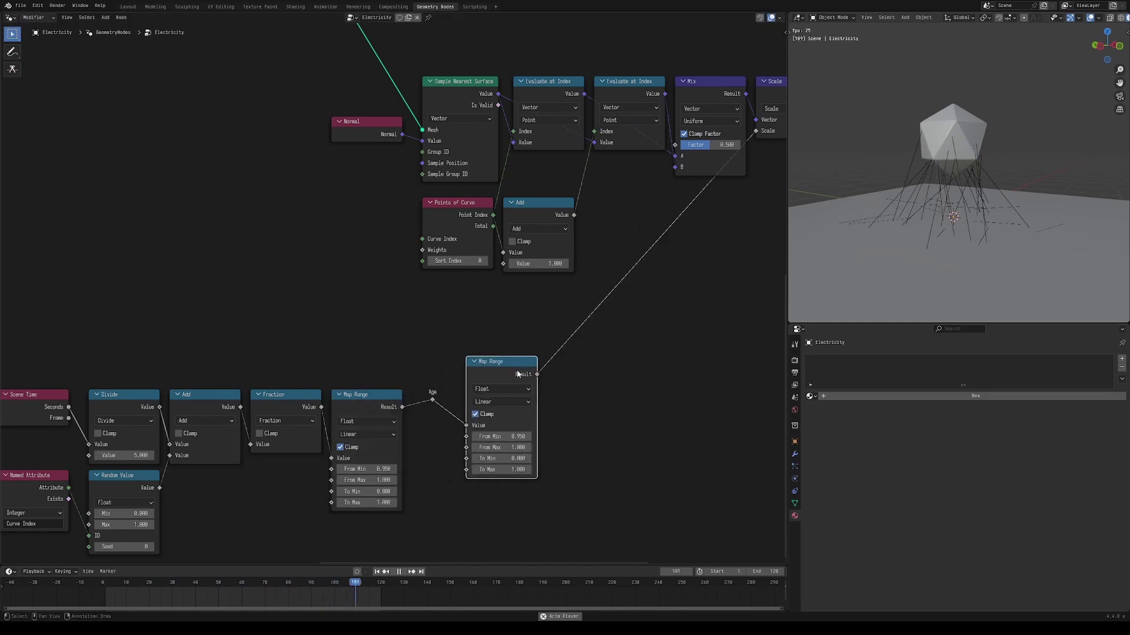
pyautogui.click(504, 400)
pyautogui.moveTo(433, 399); pyautogui.dragTo(426, 398)
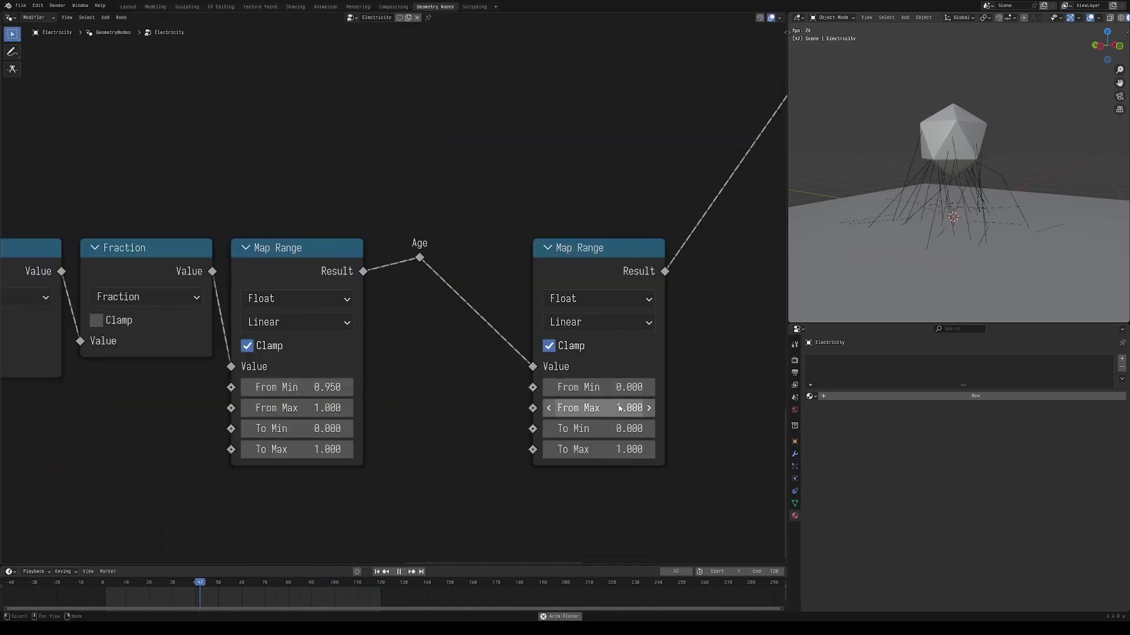
pyautogui.click(648, 429)
pyautogui.click(647, 429)
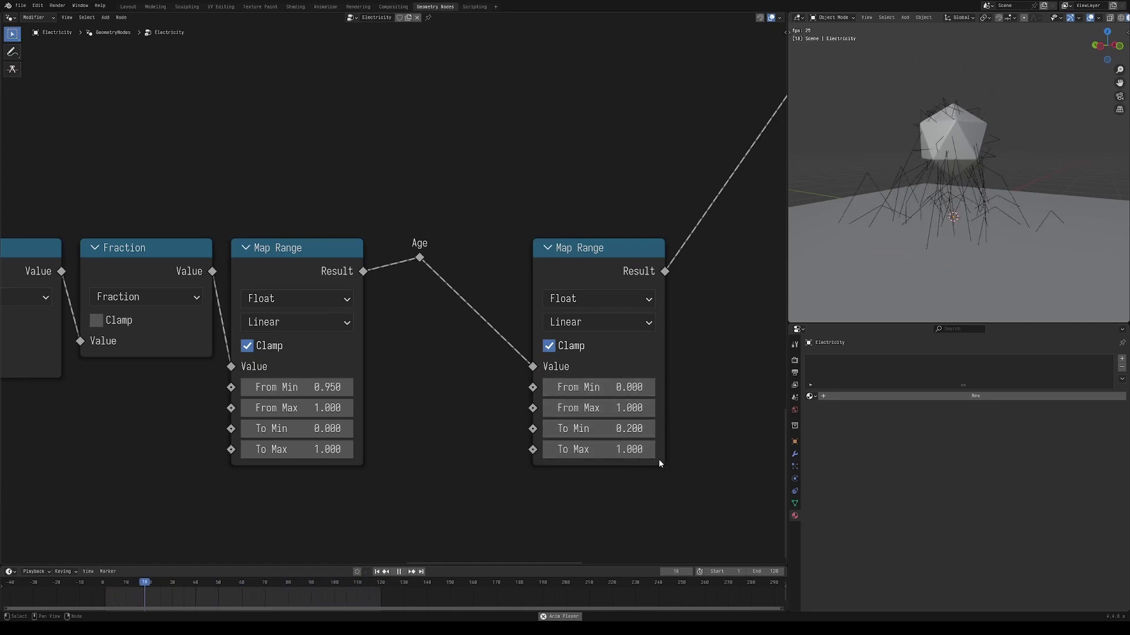
# - Insert a Float Curve between the Age reroute and the second Map Range, and bow its curve upward with a point at about 0.31, 0.725
pyautogui.keyDown('shift'); pyautogui.moveTo(611, 432); pyautogui.dragTo(743, 451); pyautogui.keyUp('shift')
pyautogui.press('Escape')
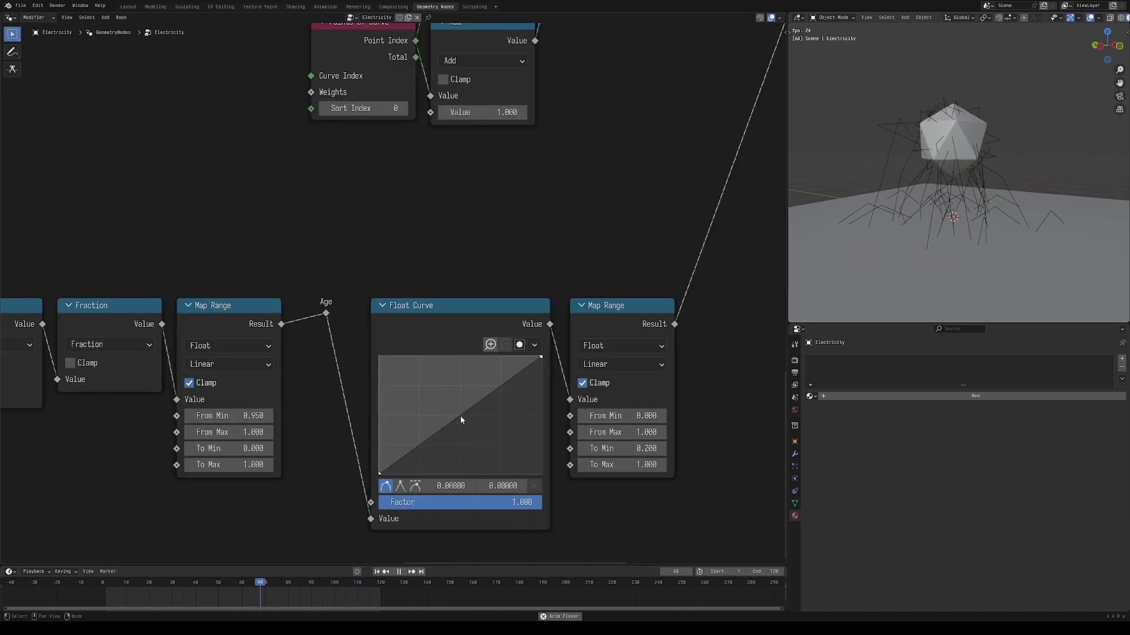
pyautogui.moveTo(460, 416); pyautogui.dragTo(427, 390)
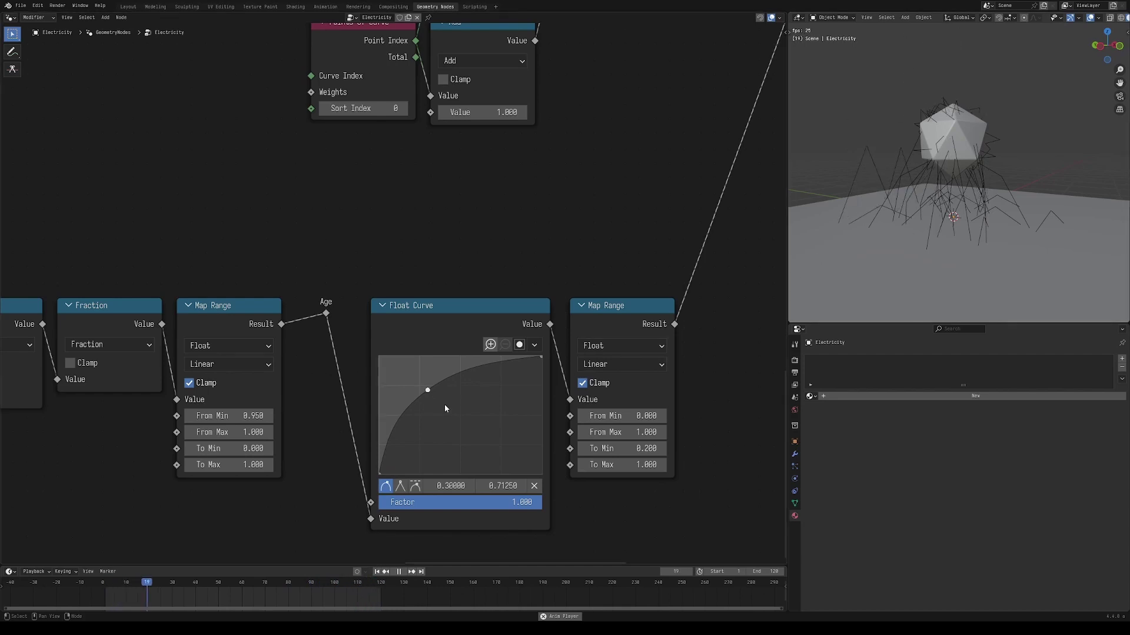
pyautogui.moveTo(433, 394)
pyautogui.mouseDown()
pyautogui.moveTo(518, 454)
pyautogui.moveTo(422, 398)
pyautogui.mouseUp()
# - Move the whole group of time and animation nodes beneath the Distribute Points frame
pyautogui.scroll(-3, 690, 397)
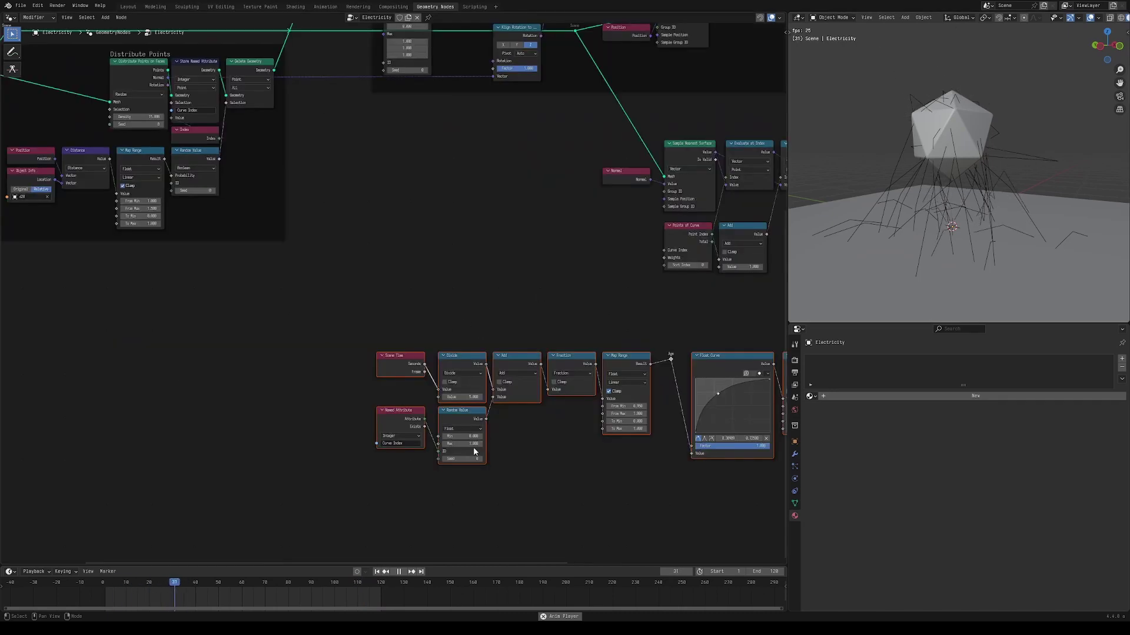
pyautogui.scroll(2, 473, 447)
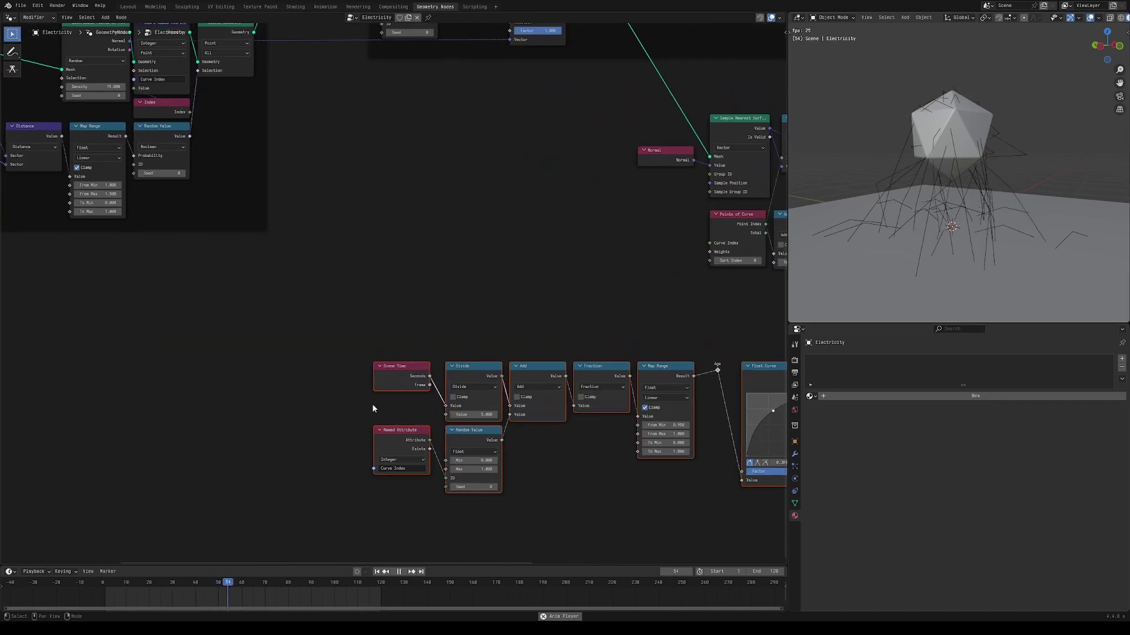
pyautogui.scroll(-2, 373, 409)
pyautogui.moveTo(374, 409); pyautogui.dragTo(367, 480, button='middle')
pyautogui.scroll(-4, 514, 482)
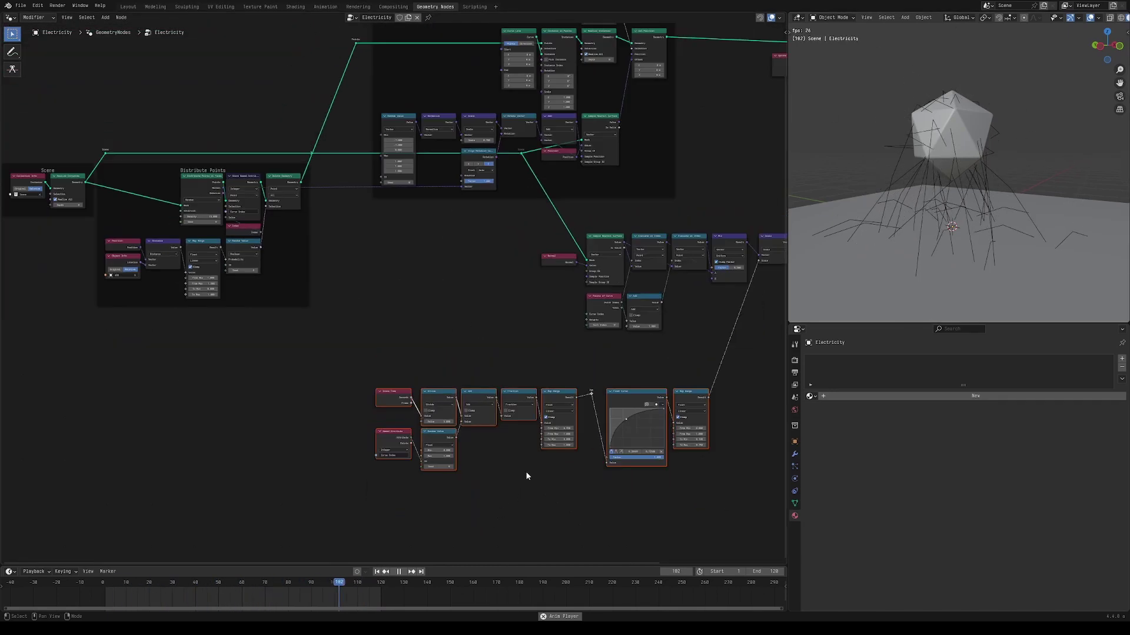
pyautogui.press('g')
pyautogui.click(121, 433)
pyautogui.moveTo(329, 297); pyautogui.dragTo(433, 422, button='middle')
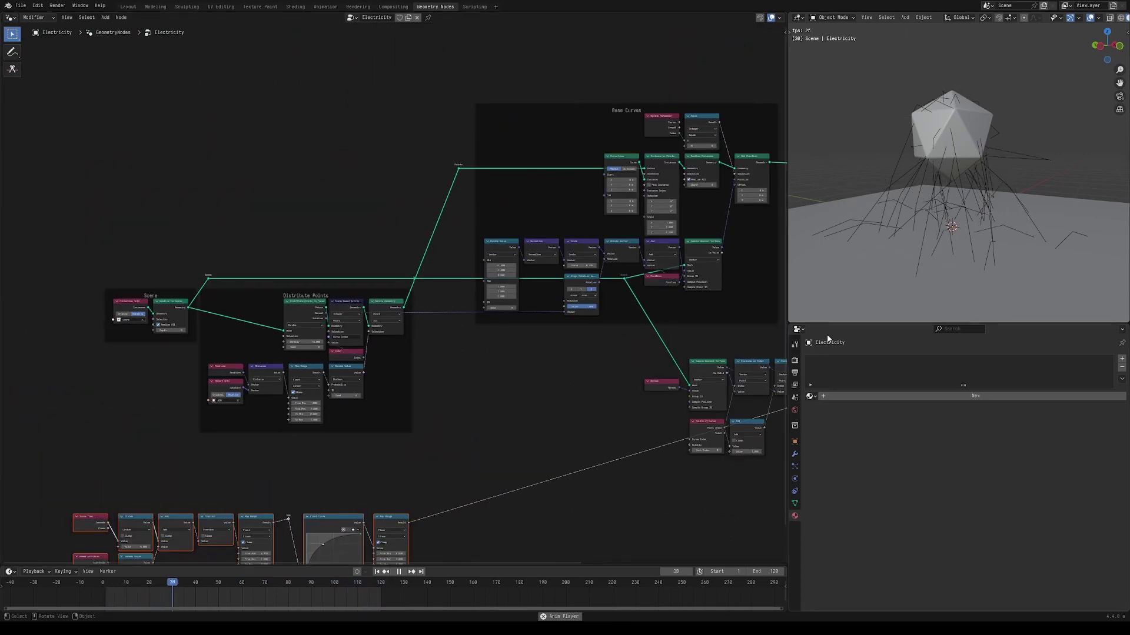
pyautogui.moveTo(277, 436); pyautogui.dragTo(332, 299, button='middle')
# - Add a Less Than comparison fed by the Age reroute, with a B threshold of 0.001
pyautogui.scroll(4, 331, 299)
pyautogui.moveTo(249, 339)
pyautogui.mouseDown(button='middle')
pyautogui.moveTo(257, 356)
pyautogui.moveTo(254, 330)
pyautogui.mouseUp(button='middle')
pyautogui.press('a')
pyautogui.press('a')
pyautogui.moveTo(331, 409); pyautogui.dragTo(372, 348)
pyautogui.write('less')
pyautogui.click(384, 377)
pyautogui.click(384, 377)
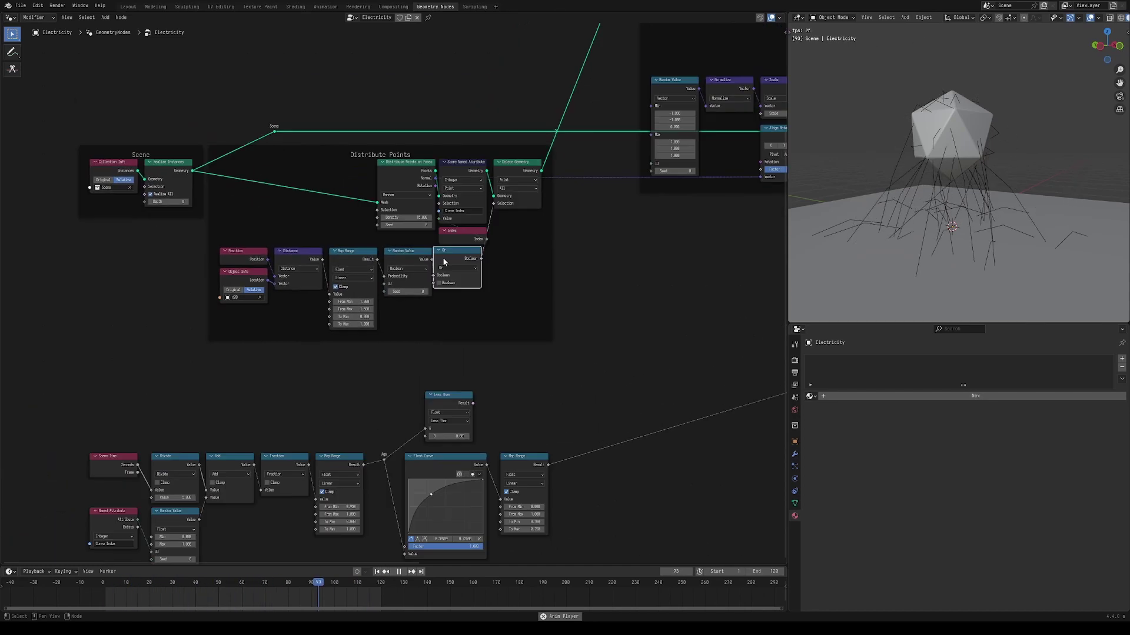
# - Place an Or node between the boolean Random Value and Delete Geometry, and connect the Less Than result to its second input
pyautogui.moveTo(442, 257); pyautogui.dragTo(450, 256)
pyautogui.scroll(2, 382, 284)
pyautogui.moveTo(208, 229); pyautogui.dragTo(417, 315)
pyautogui.press('g')
pyautogui.press('Escape')
pyautogui.click(481, 250)
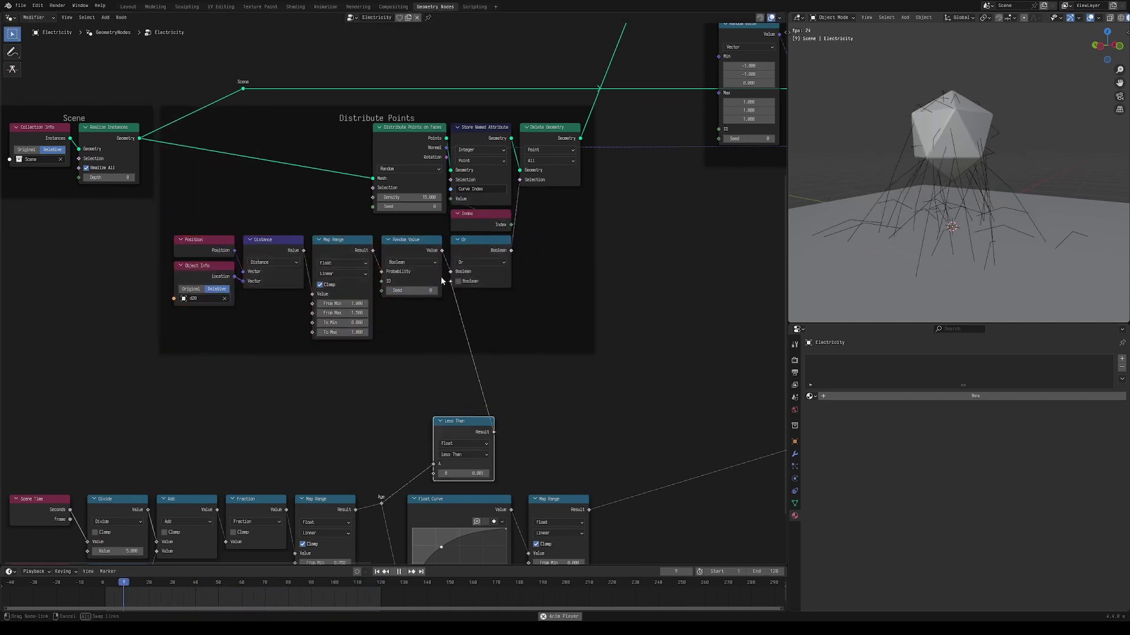
pyautogui.moveTo(450, 285); pyautogui.dragTo(481, 337)
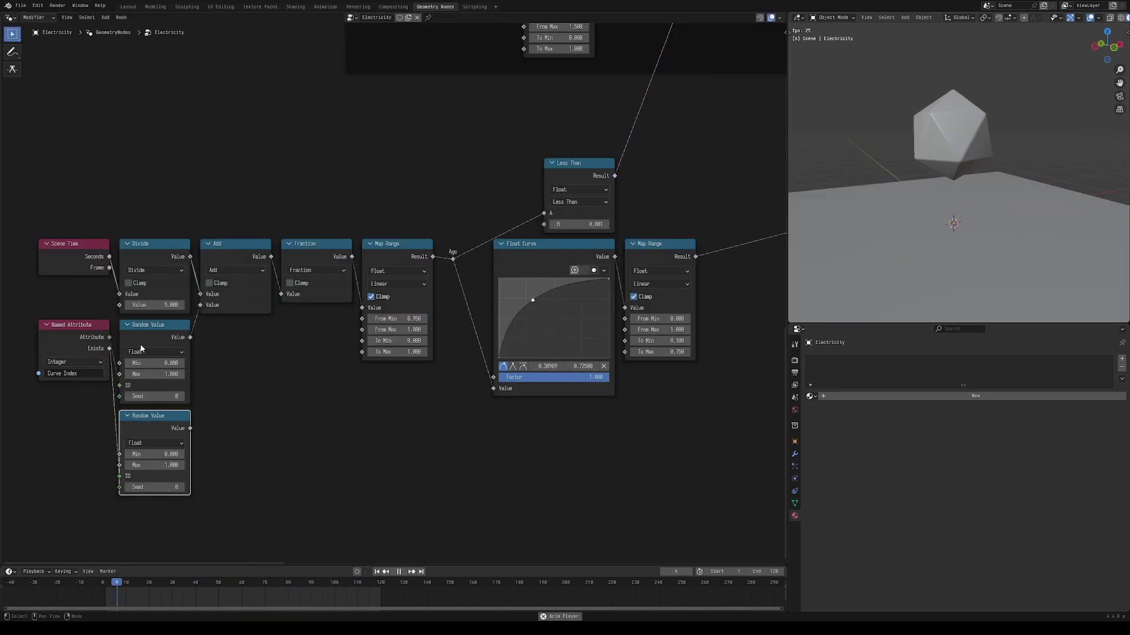
# - Place a duplicate of the float Random Value beneath the original, keeping its Curve Index ID link, and set its seed to 1
pyautogui.moveTo(142, 343); pyautogui.dragTo(281, 272, button='middle')
pyautogui.press('g')
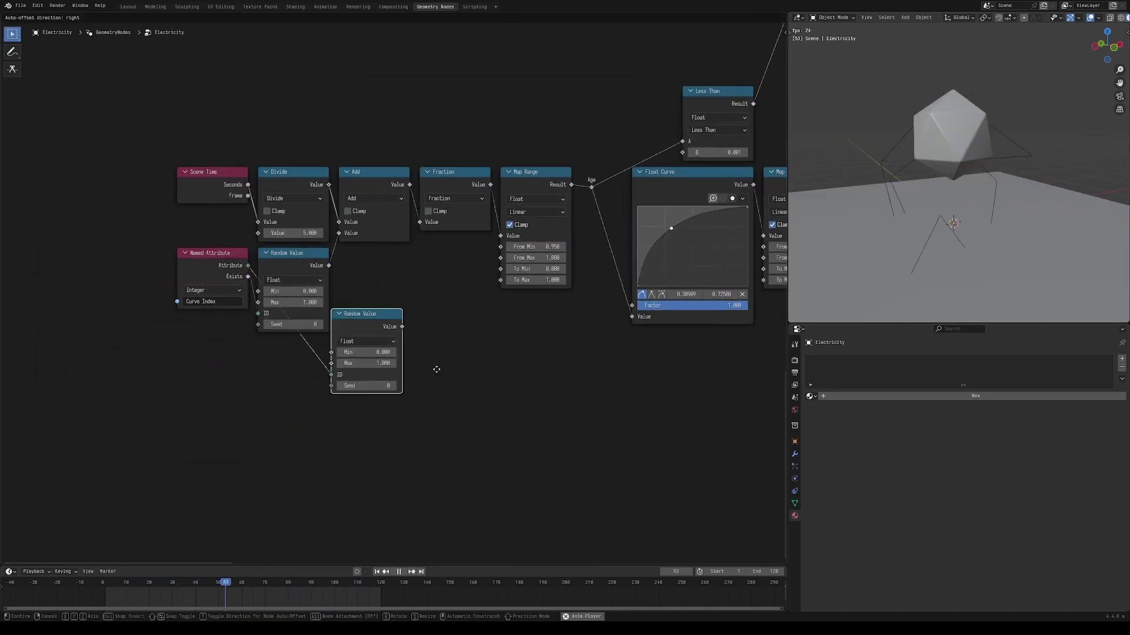
pyautogui.rightClick(417, 364)
pyautogui.press('a')
pyautogui.press('a')
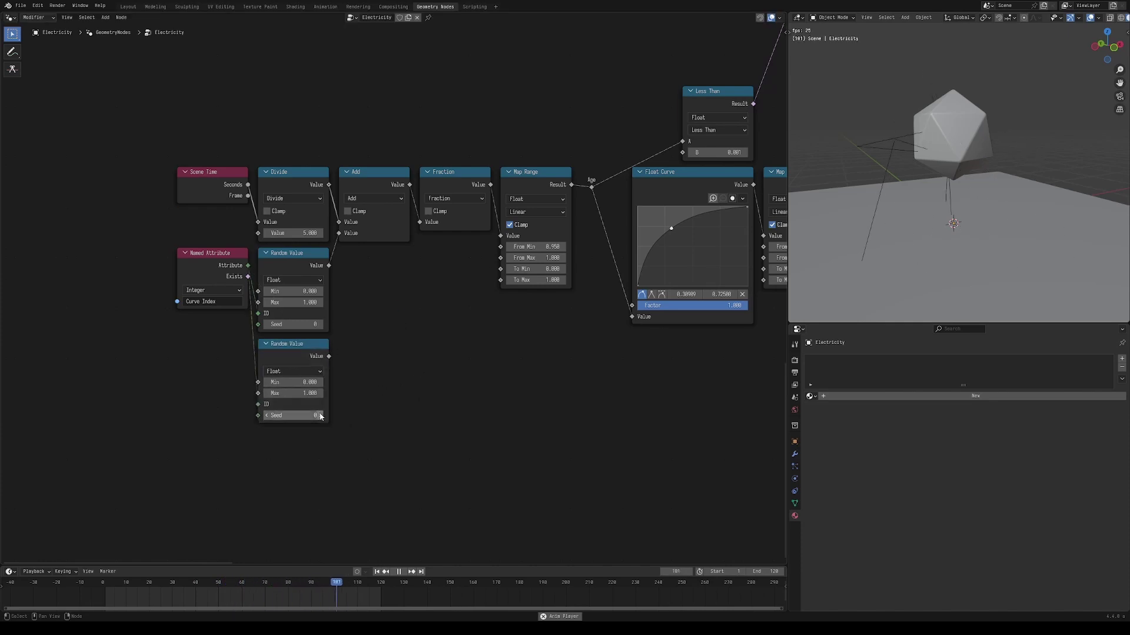
pyautogui.scroll(5, 322, 401)
pyautogui.moveTo(358, 245); pyautogui.dragTo(274, 306)
# - Feed the duplicated Random Value, ranged 0.25 to 0.75, into the second Map Range's To Max, and set that node's To Min to 0.05
pyautogui.scroll(-4, 435, 377)
pyautogui.moveTo(442, 378); pyautogui.dragTo(431, 378, button='middle')
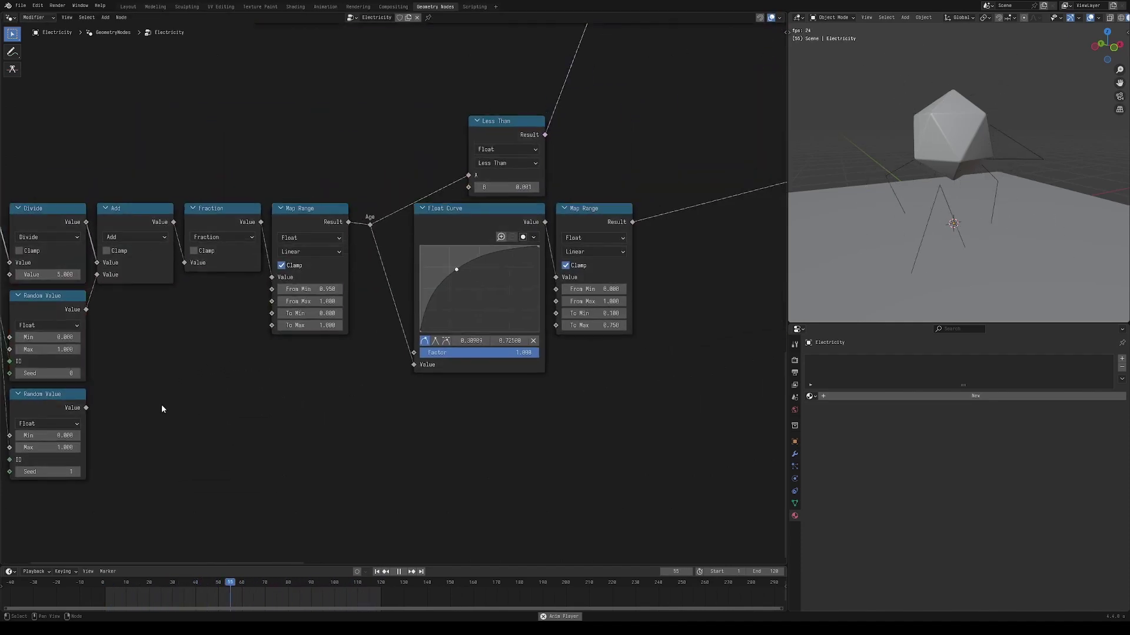
pyautogui.moveTo(86, 407); pyautogui.dragTo(543, 398)
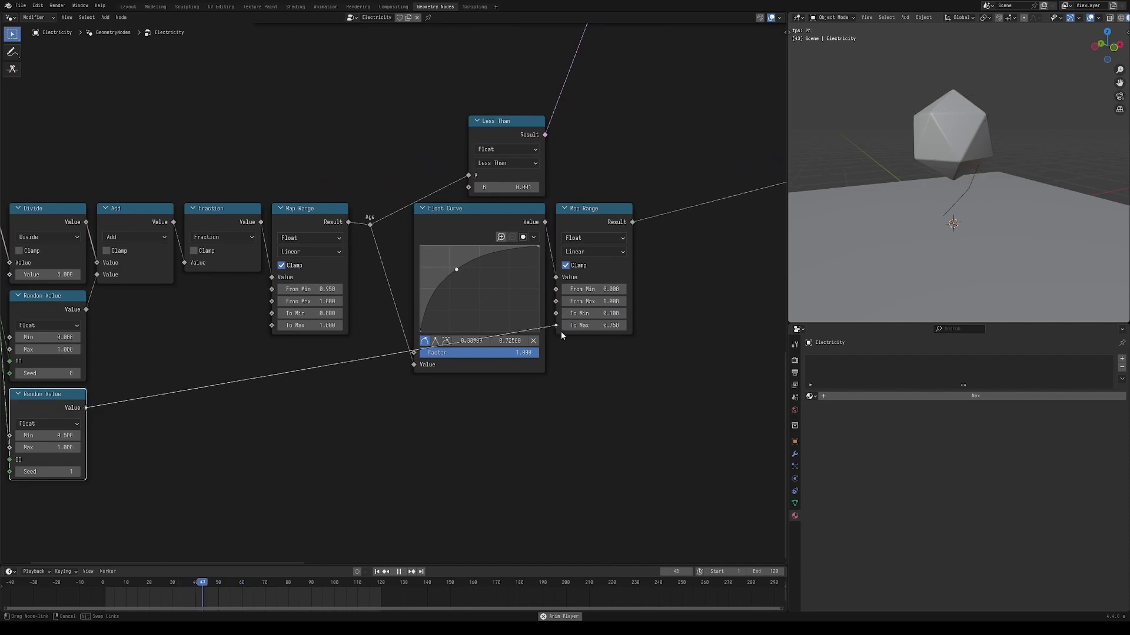
pyautogui.moveTo(562, 333); pyautogui.dragTo(549, 321)
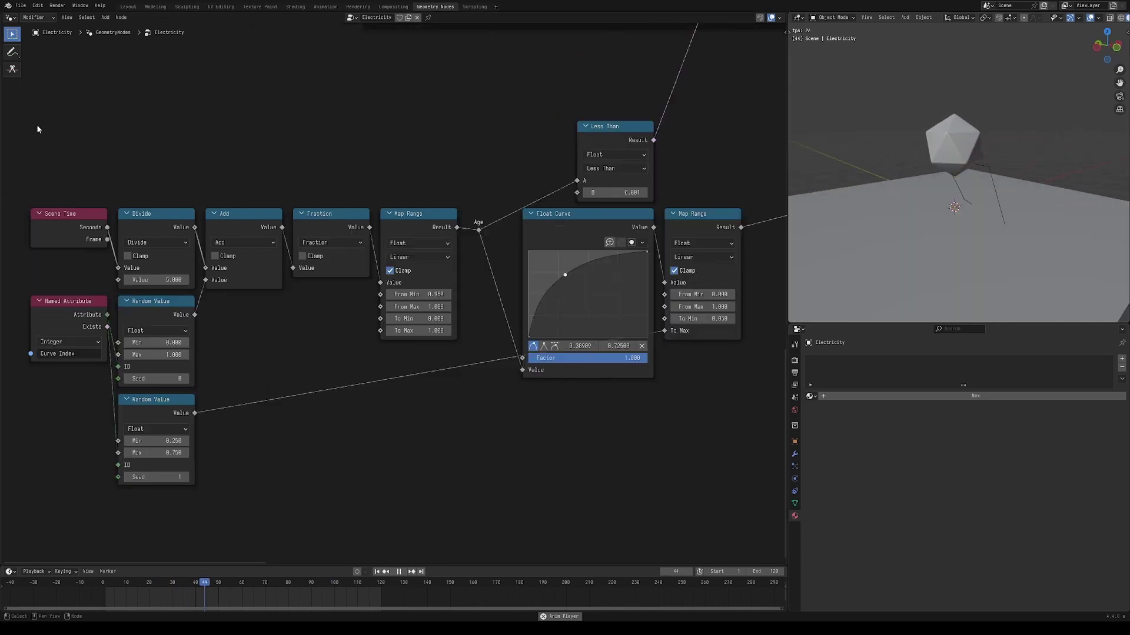
# - Group the time nodes in an Animation frame and the normal-sampling nodes in an Arcing frame, and save the file
pyautogui.moveTo(26, 120); pyautogui.dragTo(665, 519)
pyautogui.hotkey('ctrl', 'j')
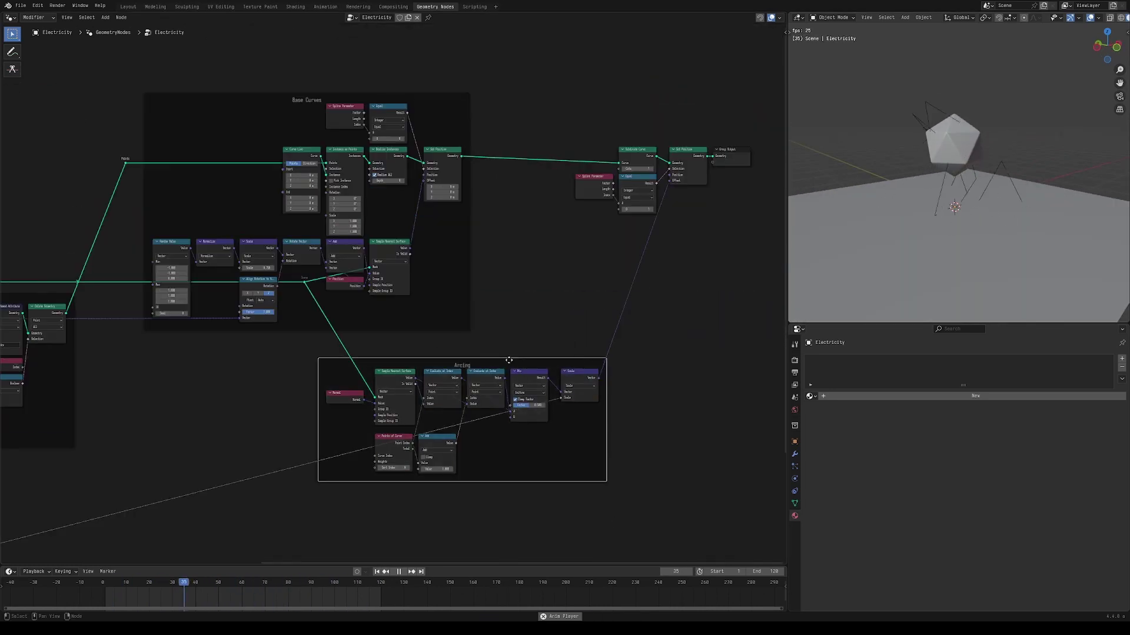
pyautogui.hotkey('ctrl', 's')
pyautogui.scroll(-2, 509, 360)
pyautogui.moveTo(509, 360); pyautogui.dragTo(647, 244, button='middle')
pyautogui.moveTo(290, 411); pyautogui.dragTo(162, 488, button='middle')
pyautogui.scroll(3, 108, 357)
pyautogui.moveTo(109, 357); pyautogui.dragTo(462, 320, button='middle')
# - Duplicate the Store Named Attribute node and insert the copy between the original and Delete Geometry
pyautogui.click(522, 201)
pyautogui.moveTo(298, 173); pyautogui.dragTo(242, 172)
pyautogui.moveTo(522, 201)
pyautogui.mouseDown()
pyautogui.moveTo(548, 198)
pyautogui.moveTo(528, 199)
pyautogui.mouseUp()
pyautogui.scroll(-2, 461, 343)
pyautogui.moveTo(403, 424); pyautogui.dragTo(446, 419, button='middle')
pyautogui.moveTo(117, 553); pyautogui.dragTo(529, 177)
pyautogui.moveTo(547, 222); pyautogui.dragTo(499, 222)
pyautogui.click(484, 218)
pyautogui.scroll(4, 492, 219)
pyautogui.moveTo(492, 219); pyautogui.dragTo(462, 192, button='middle')
pyautogui.hotkey('shift', 'd')
pyautogui.click(535, 202)
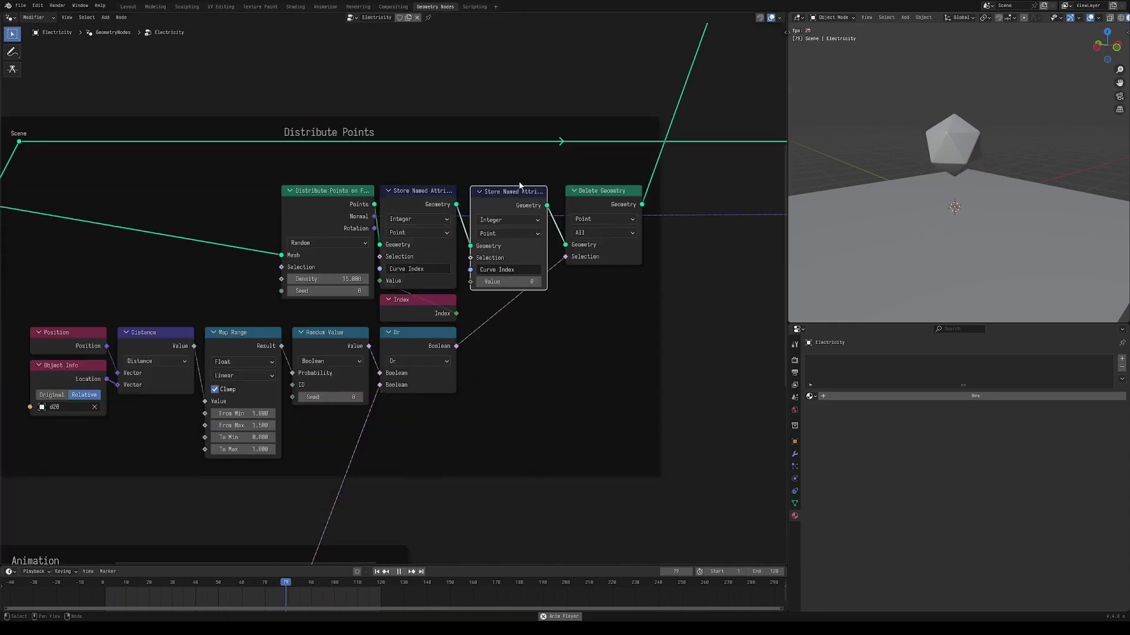
pyautogui.moveTo(520, 185); pyautogui.dragTo(518, 185)
pyautogui.moveTo(609, 209); pyautogui.dragTo(598, 208)
# - Name the duplicated stored attribute Age, set its type to Float, and feed it from the Age reroute
pyautogui.scroll(-4, 582, 262)
pyautogui.moveTo(582, 262); pyautogui.dragTo(540, 221, button='middle')
pyautogui.hotkey('alt', 'a')
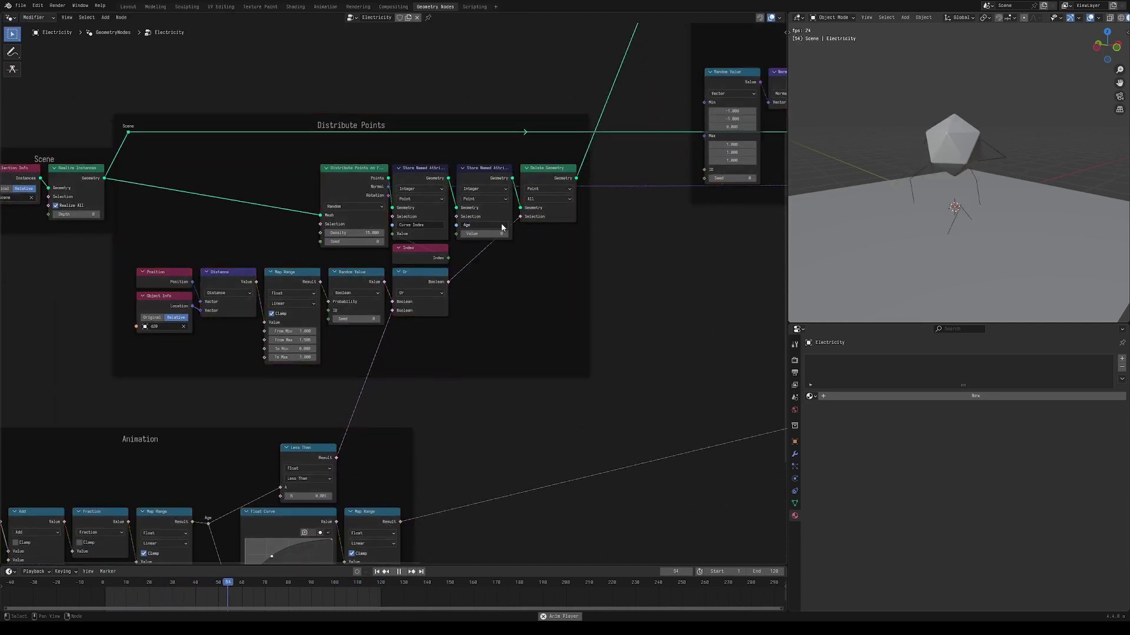
pyautogui.click(483, 189)
pyautogui.click(481, 200)
pyautogui.moveTo(493, 288); pyautogui.dragTo(556, 219, button='middle')
pyautogui.scroll(-1, 556, 219)
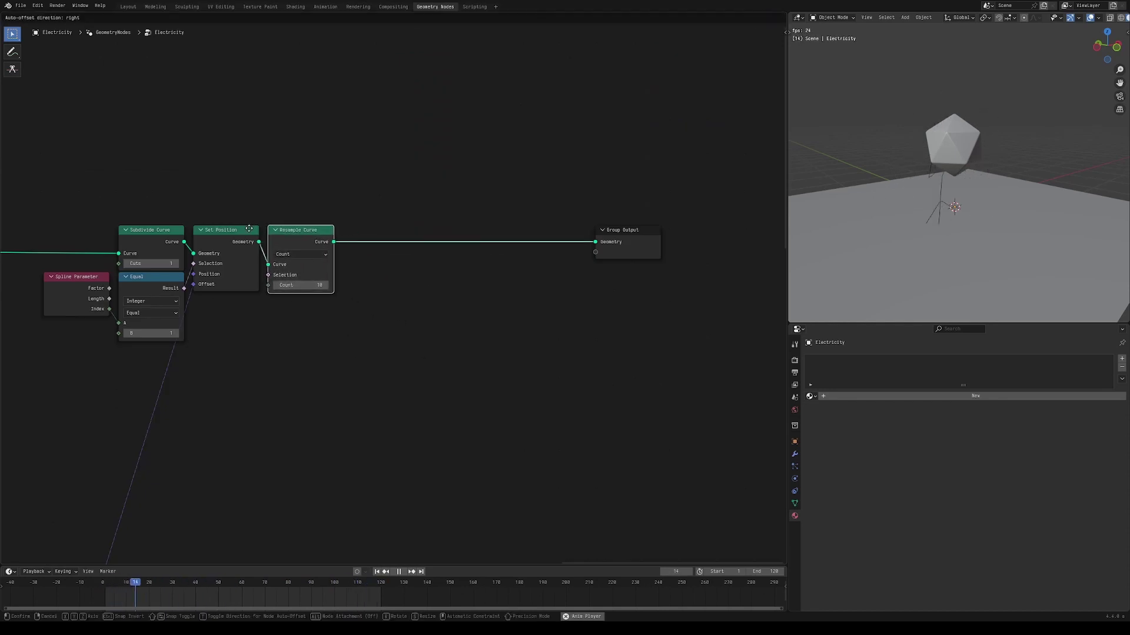
# - Insert a Resample Curve with a count of 4 and a Set Spline Type set to NURBS after the last Set Position
pyautogui.click(300, 288)
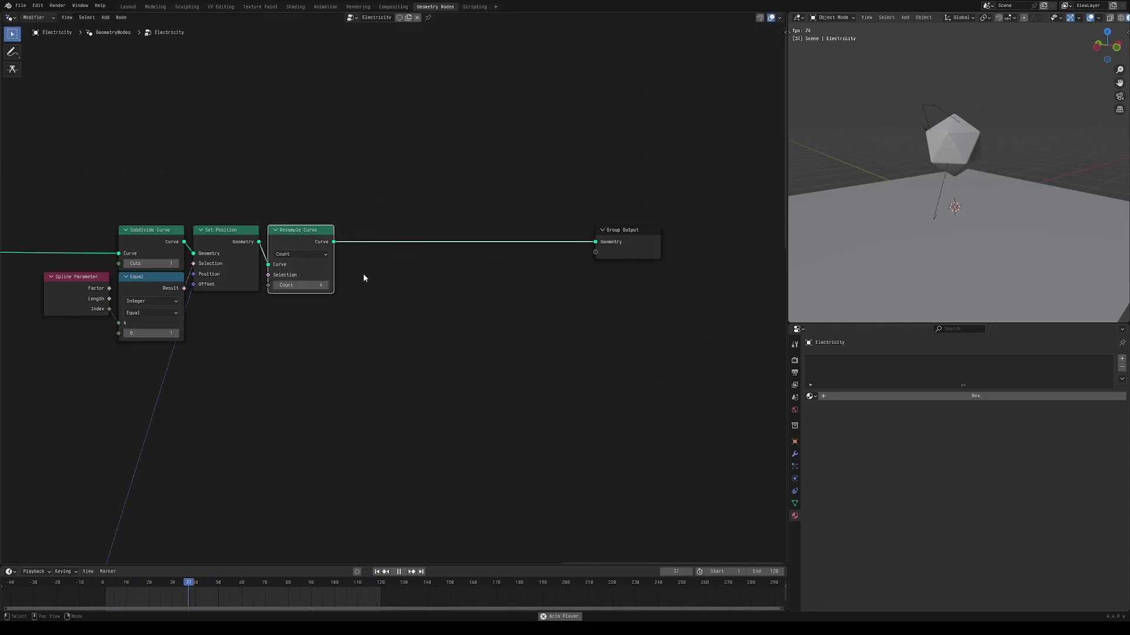
pyautogui.moveTo(333, 242); pyautogui.dragTo(404, 276)
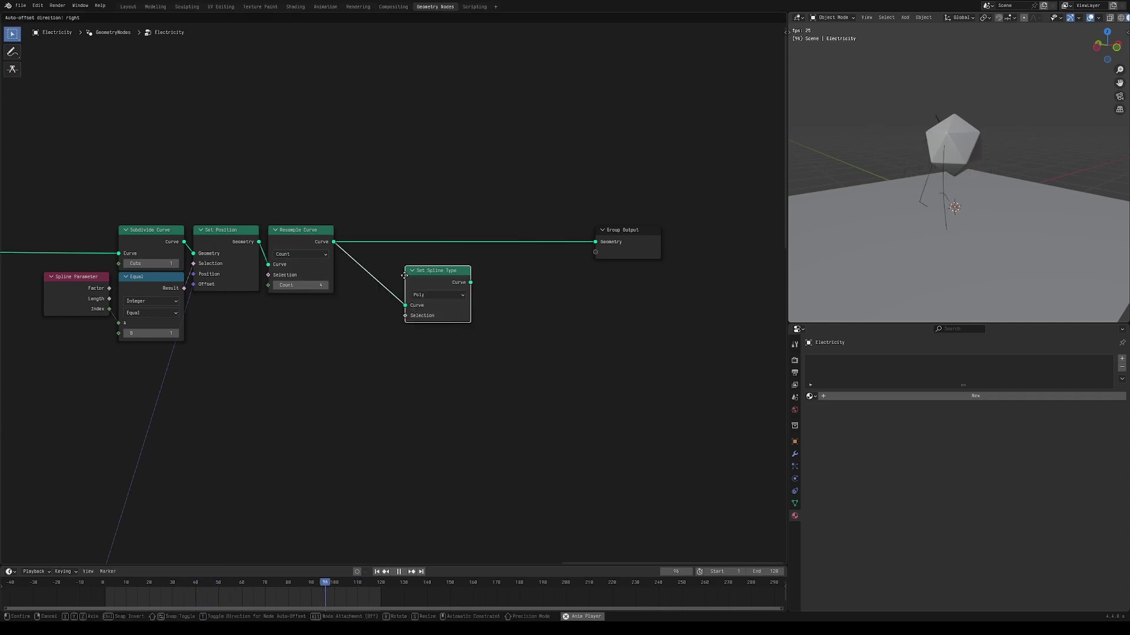
pyautogui.click(358, 221)
pyautogui.press('g')
pyautogui.click(342, 236)
pyautogui.click(375, 254)
pyautogui.click(374, 310)
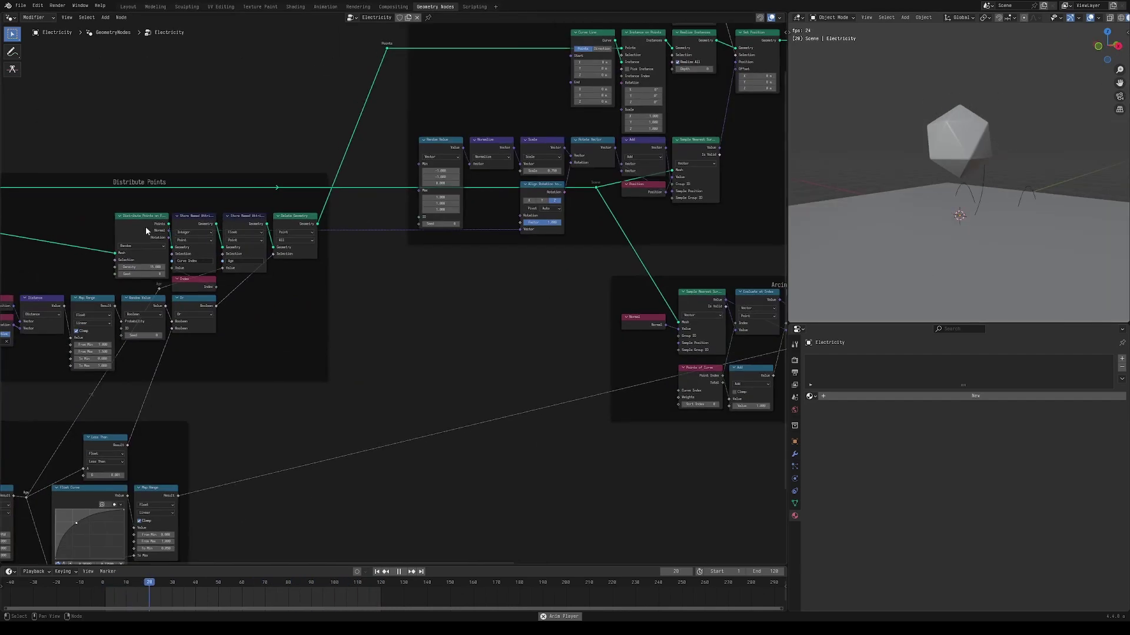
# - Review the Animation frame's node chain from Scene Time through Age to the final Map Range
pyautogui.moveTo(57, 393); pyautogui.dragTo(554, 259, button='middle')
pyautogui.scroll(5, 429, 355)
pyautogui.moveTo(415, 435); pyautogui.dragTo(405, 321, button='middle')
pyautogui.scroll(5, 382, 318)
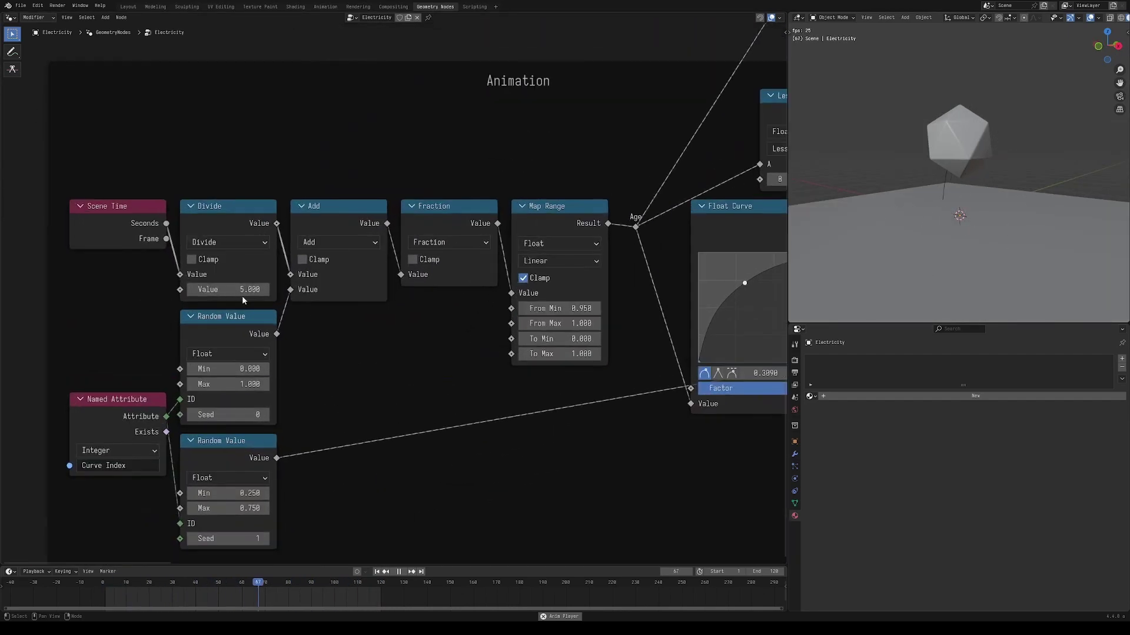
pyautogui.moveTo(217, 200); pyautogui.dragTo(252, 213)
pyautogui.rightClick(252, 213)
pyautogui.press('a')
pyautogui.press('a')
pyautogui.moveTo(551, 314); pyautogui.dragTo(313, 363, button='middle')
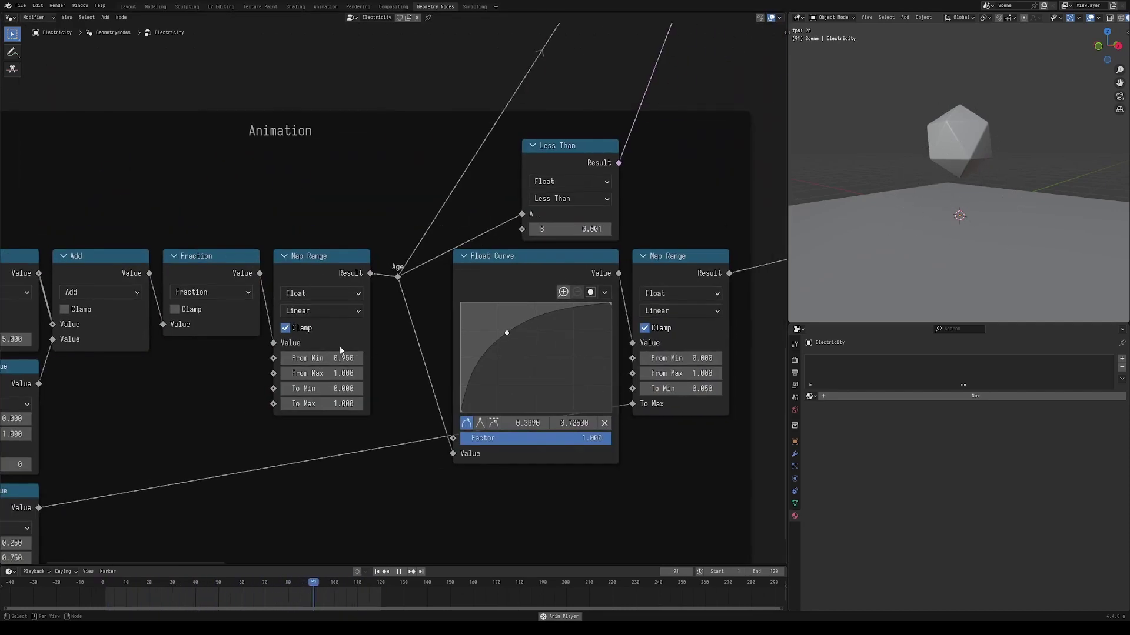
pyautogui.scroll(-2, 395, 293)
pyautogui.scroll(-1, 471, 300)
# - Set the Distribute Points on Faces density to 75 and save the file
pyautogui.moveTo(505, 321); pyautogui.dragTo(353, 632, button='middle')
pyautogui.scroll(4, 412, 276)
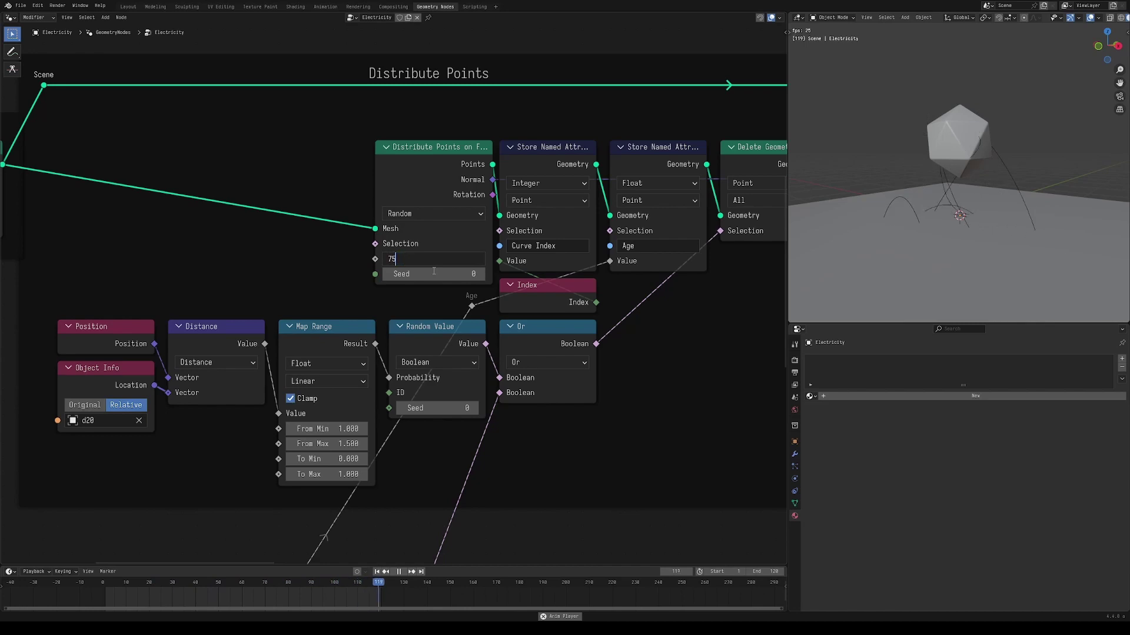
pyautogui.press('Return')
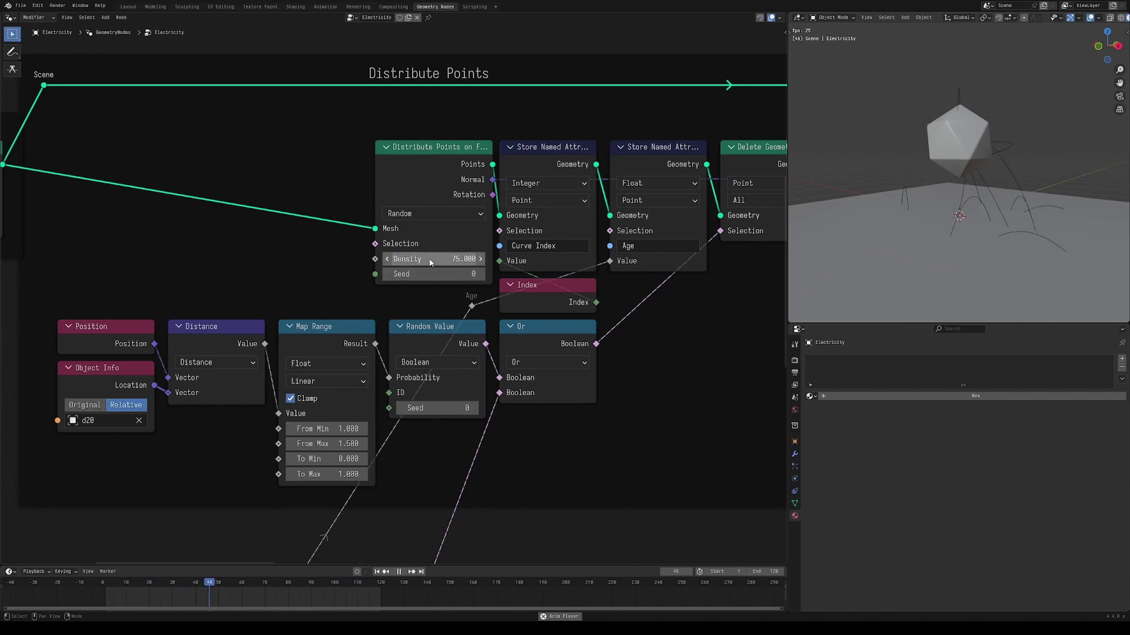
pyautogui.press('a')
pyautogui.press('a')
pyautogui.hotkey('ctrl', 's')
# - Duplicate the Set Position node and insert the copy between Set Spline Type and Group Output
pyautogui.scroll(-12, 426, 256)
pyautogui.moveTo(541, 312); pyautogui.dragTo(214, 385, button='middle')
pyautogui.moveTo(601, 238); pyautogui.dragTo(194, 364, button='middle')
pyautogui.scroll(-2, 513, 315)
pyautogui.scroll(4, 513, 315)
pyautogui.moveTo(516, 307); pyautogui.dragTo(439, 353, button='middle')
pyautogui.scroll(2, 439, 353)
pyautogui.moveTo(443, 429); pyautogui.dragTo(556, 308, button='middle')
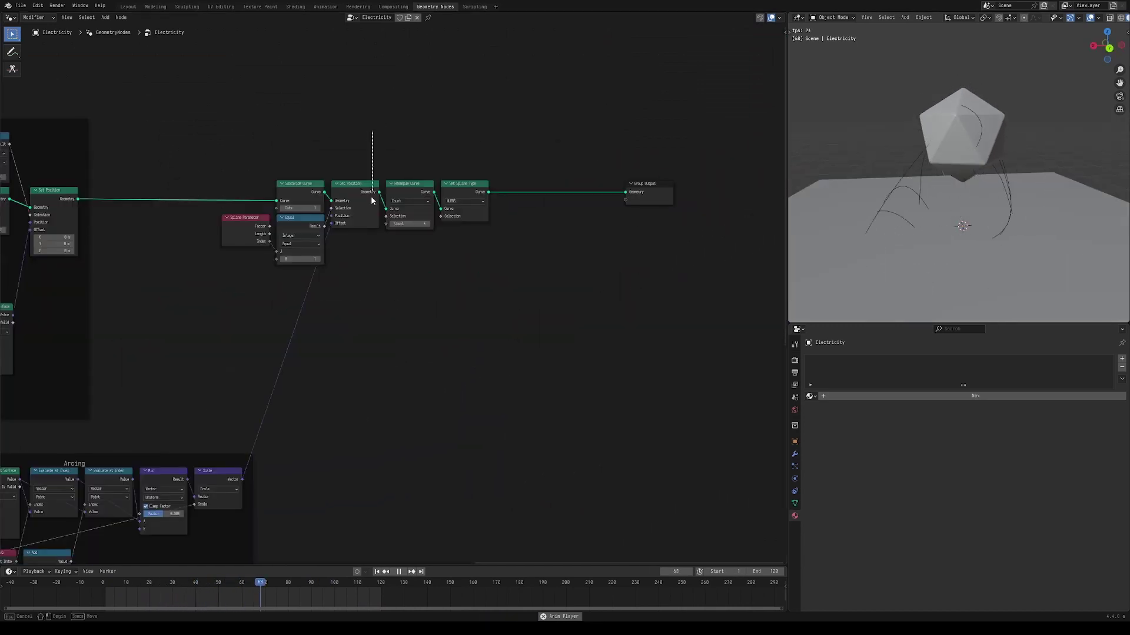
pyautogui.moveTo(371, 198); pyautogui.dragTo(369, 200)
pyautogui.hotkey('shift', 'd')
pyautogui.click(534, 195)
pyautogui.scroll(-1, 427, 330)
# - Add a Noise Texture below the Arcing nodes and feed its Vector input from a Position node
pyautogui.moveTo(420, 340); pyautogui.dragTo(430, 277, button='middle')
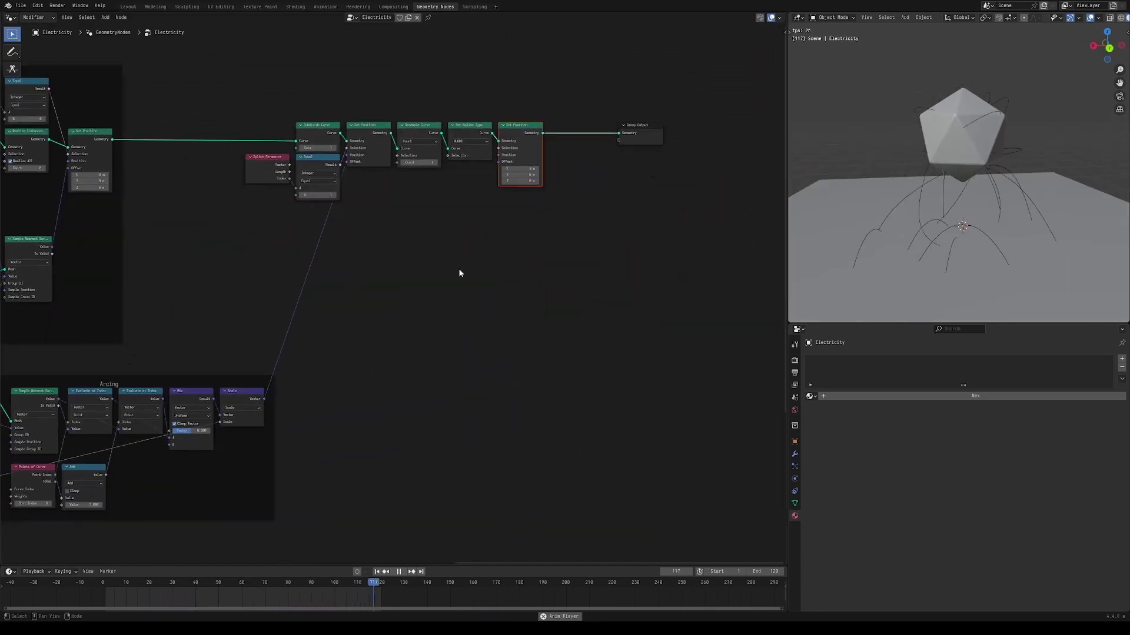
pyautogui.hotkey('shift', 'a')
pyautogui.write('noi')
pyautogui.press('Return')
pyautogui.click(201, 553)
pyautogui.scroll(4, 201, 553)
pyautogui.moveTo(201, 553); pyautogui.dragTo(462, 416, button='middle')
pyautogui.moveTo(406, 436); pyautogui.dragTo(374, 435)
pyautogui.write('pos')
pyautogui.press('Return')
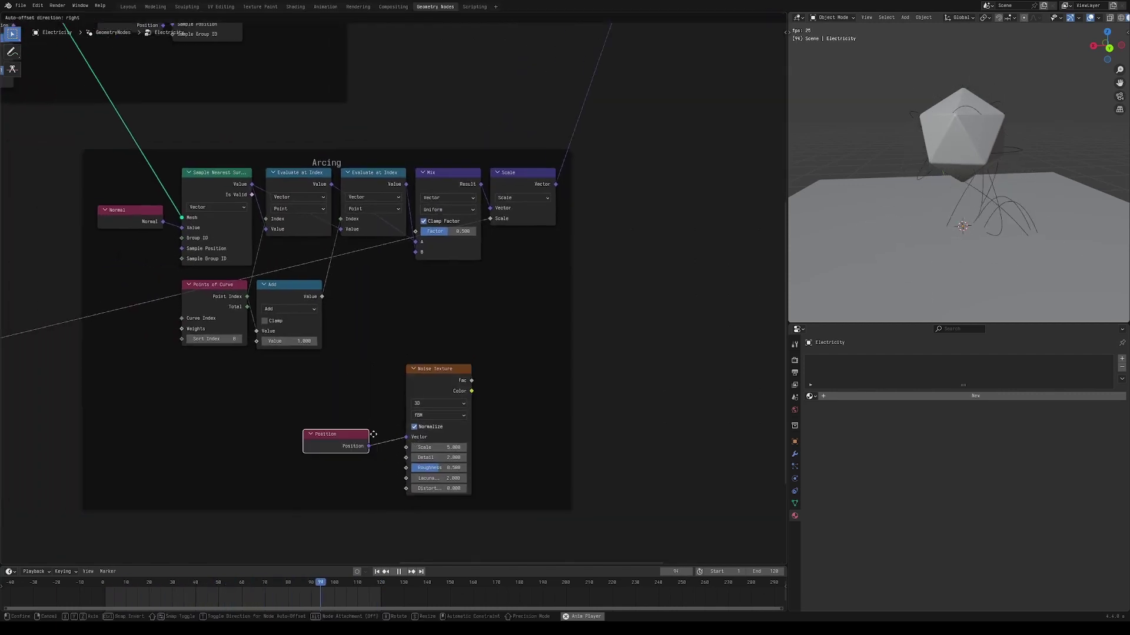
pyautogui.click(387, 430)
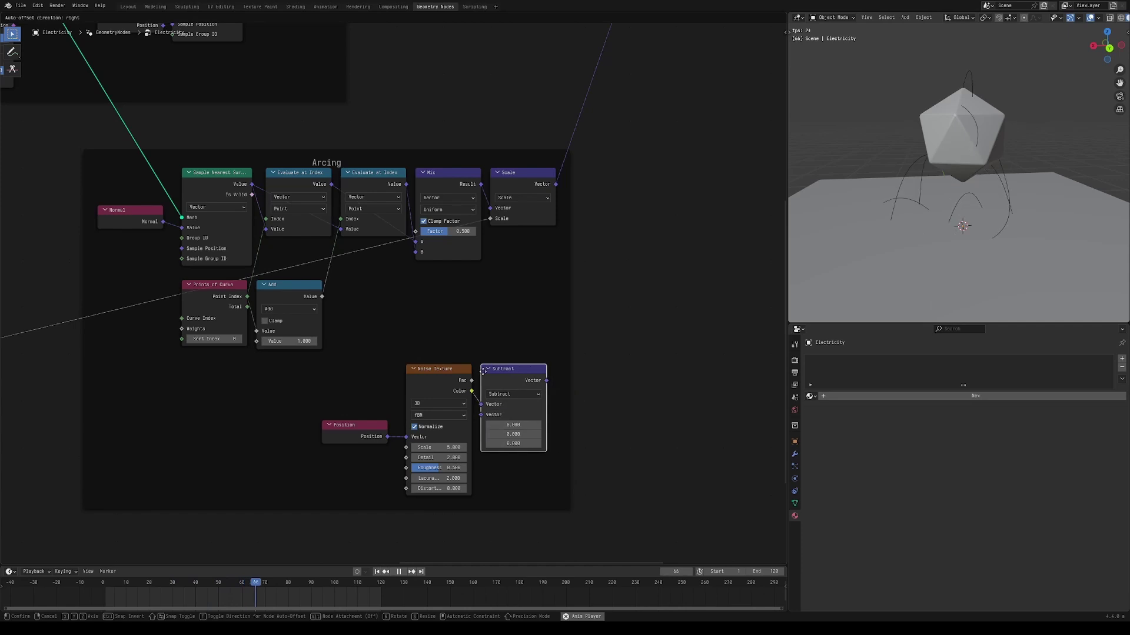
# - Feed the noise Color into a vector Subtract node and set its second vector to 0.5 on all axes
pyautogui.click(483, 371)
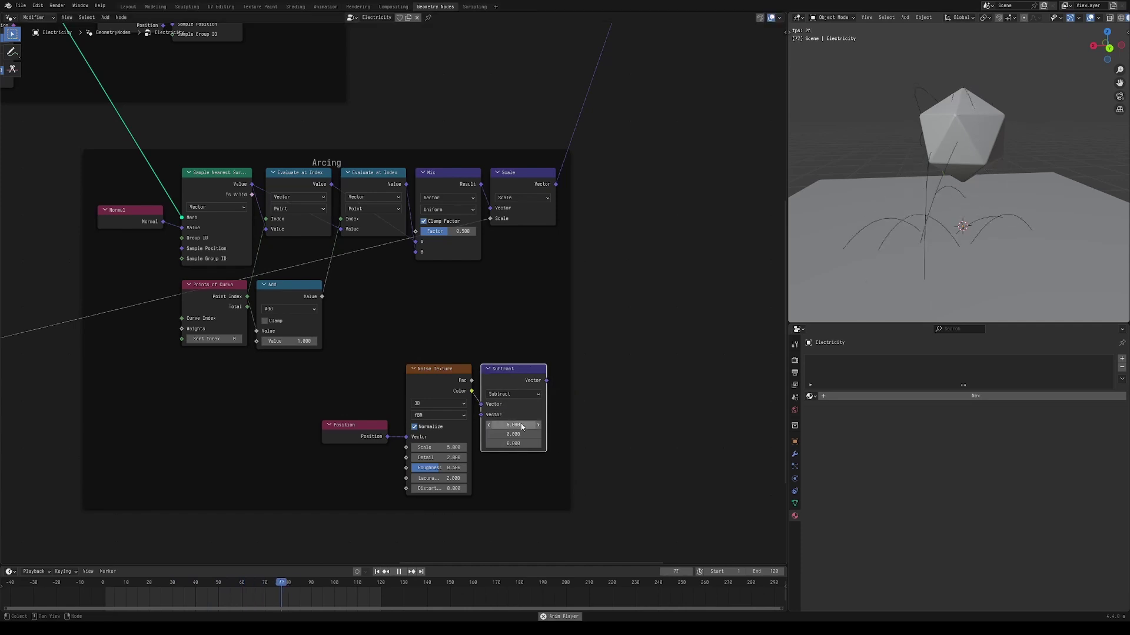
pyautogui.write('0.1')
pyautogui.press('Return')
pyautogui.moveTo(518, 424); pyautogui.dragTo(517, 443)
pyautogui.write('0.5')
pyautogui.press('Return')
# - Run the subtracted noise through a vector Scale node set to 1 and connect it to the last Set Position's Offset
pyautogui.moveTo(500, 343); pyautogui.dragTo(454, 355, button='middle')
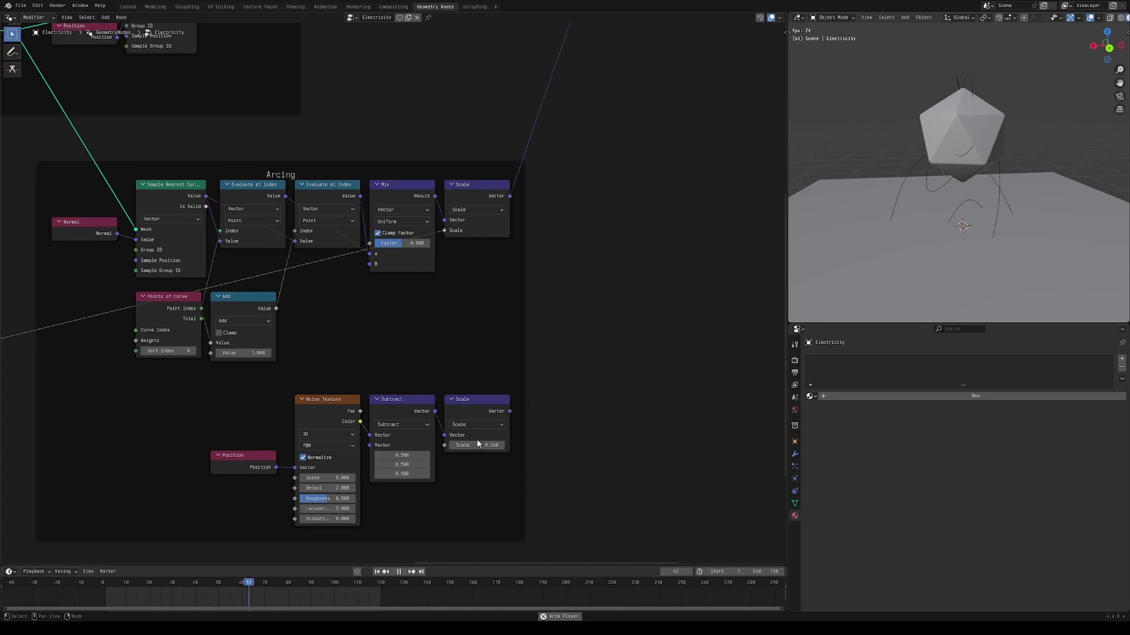
pyautogui.scroll(-2, 512, 368)
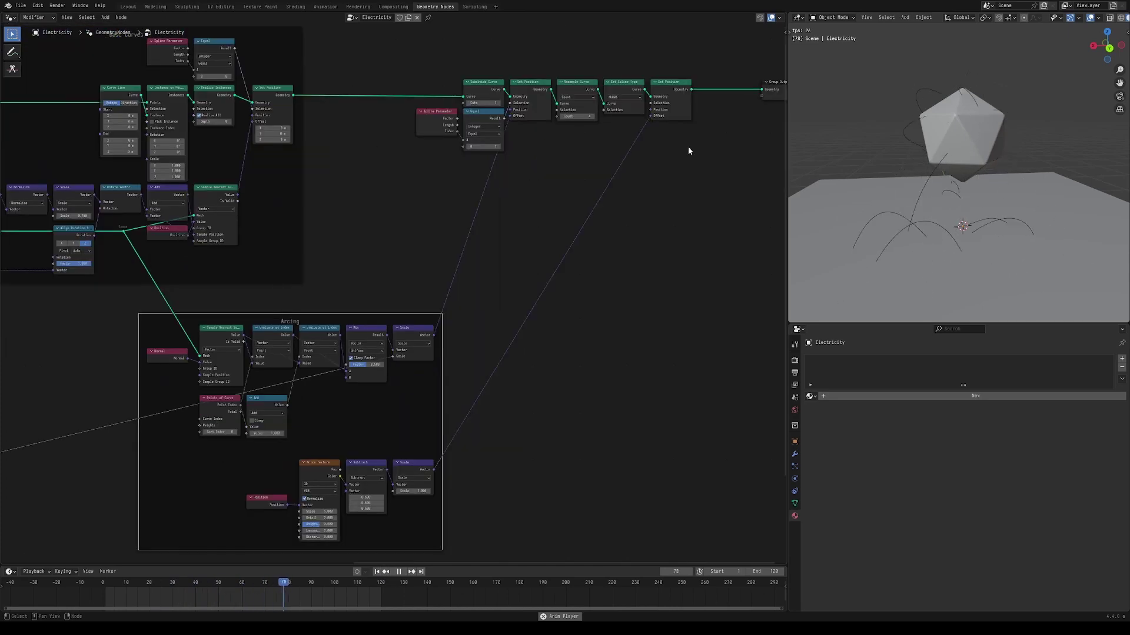
pyautogui.scroll(2, 687, 146)
pyautogui.moveTo(688, 147); pyautogui.dragTo(465, 301, button='middle')
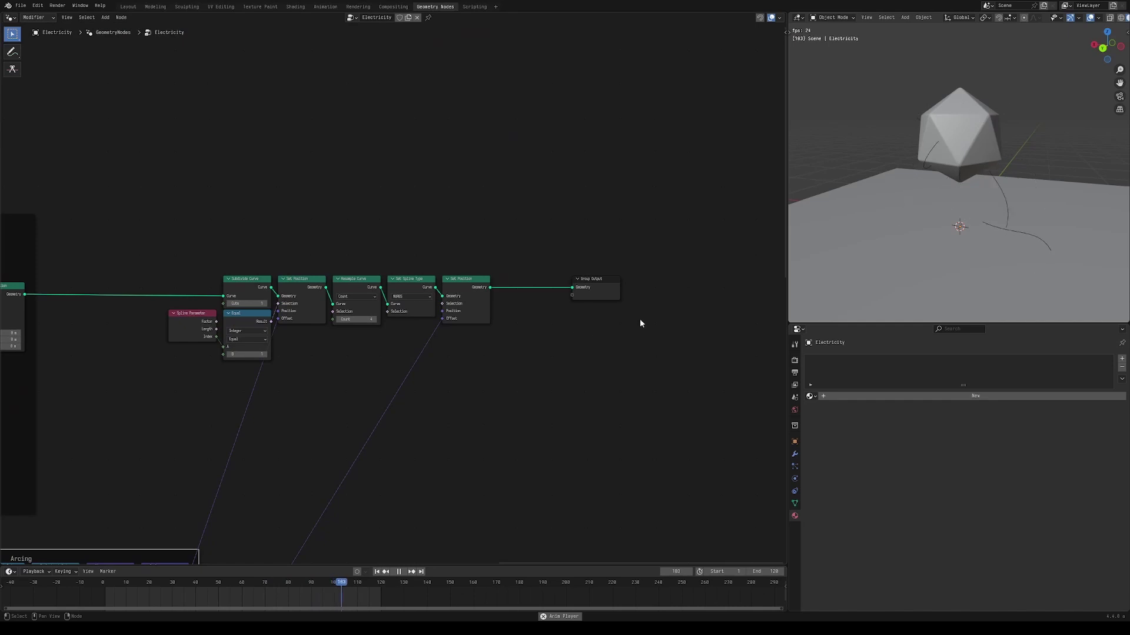
# - Insert a duplicate Resample Curve between Set Spline Type and the last Set Position, using Length mode at 0.01 m
pyautogui.scroll(2, 640, 320)
pyautogui.scroll(2, 509, 328)
pyautogui.scroll(1, 956, 258)
pyautogui.moveTo(956, 258); pyautogui.dragTo(858, 158, button='middle')
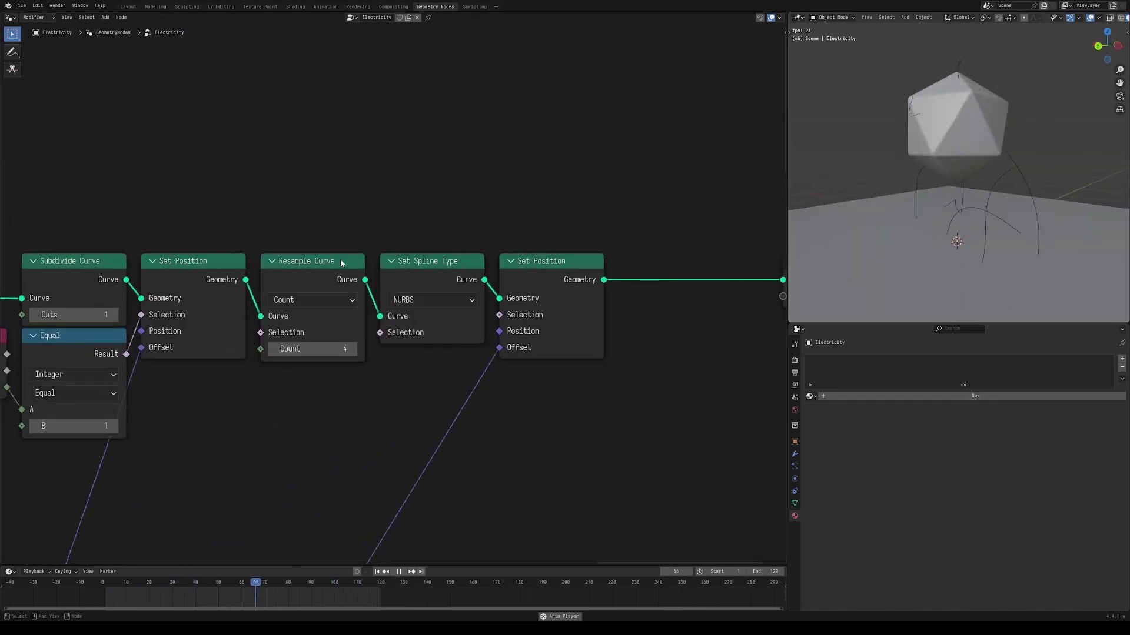
pyautogui.press('space')
pyautogui.click(280, 275)
pyautogui.hotkey('shift', 'd')
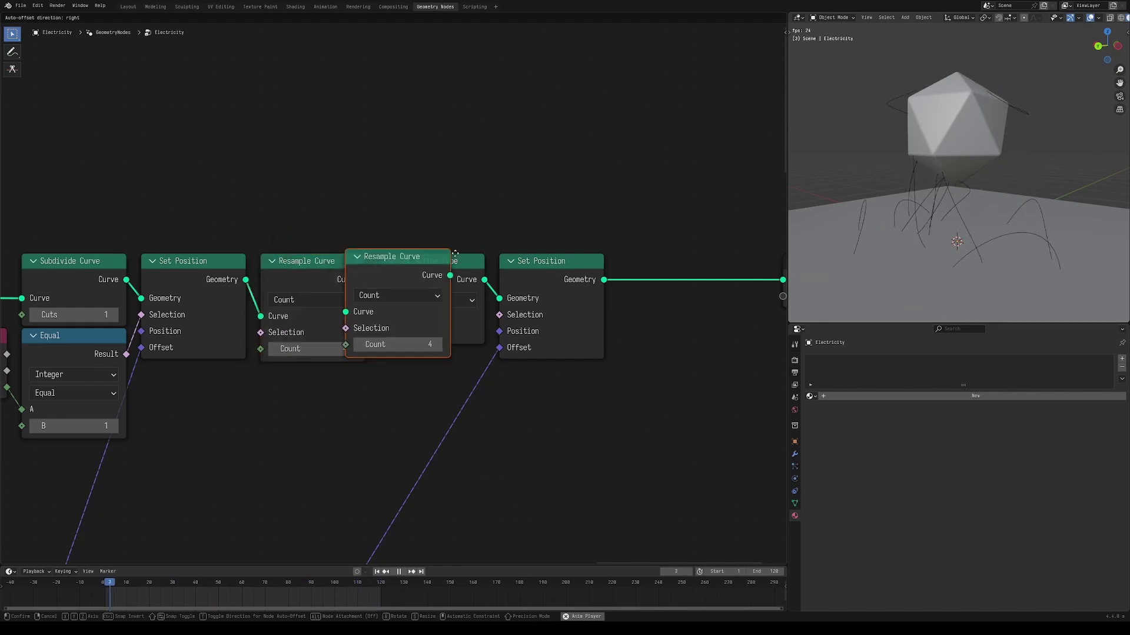
pyautogui.click(540, 261)
pyautogui.click(541, 297)
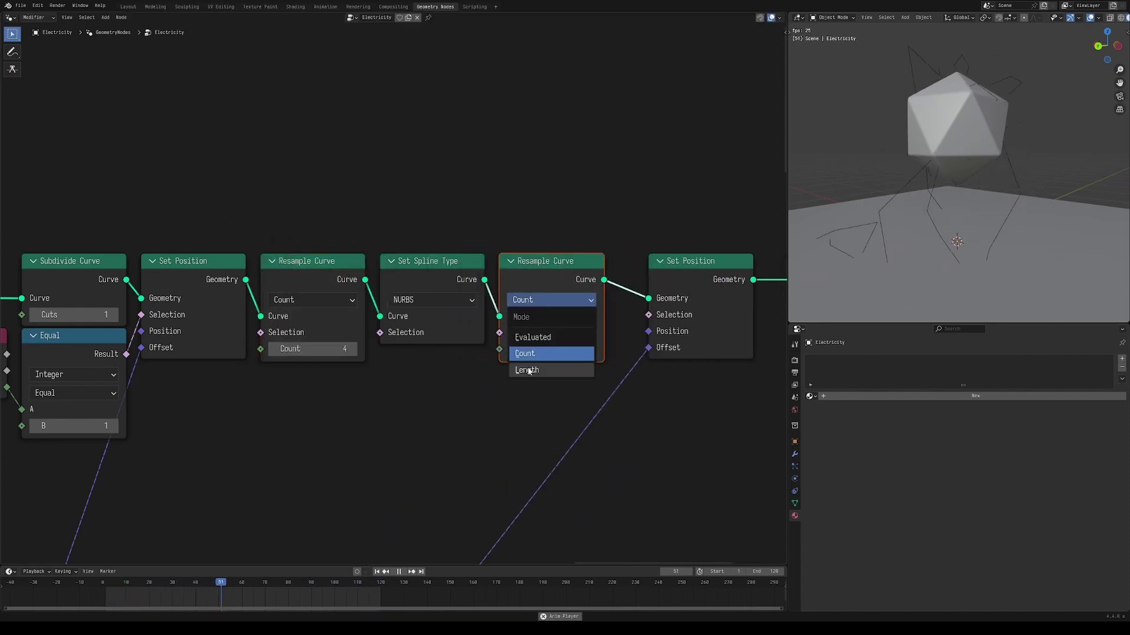
pyautogui.click(528, 370)
pyautogui.moveTo(955, 144); pyautogui.dragTo(972, 168, button='middle')
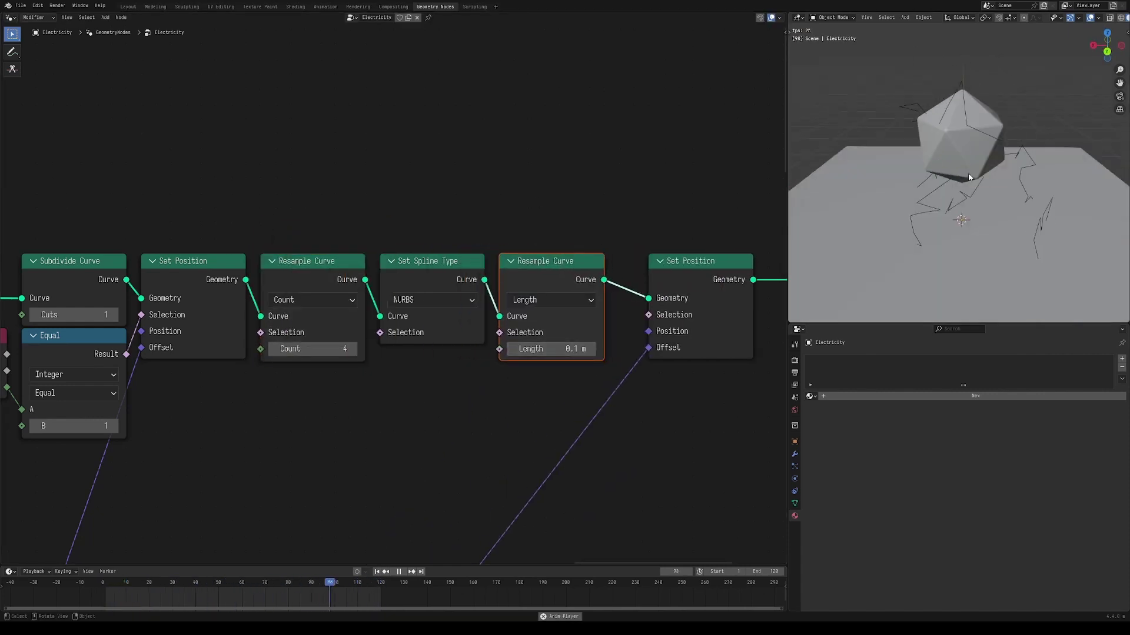
pyautogui.moveTo(914, 249); pyautogui.dragTo(876, 218, button='middle')
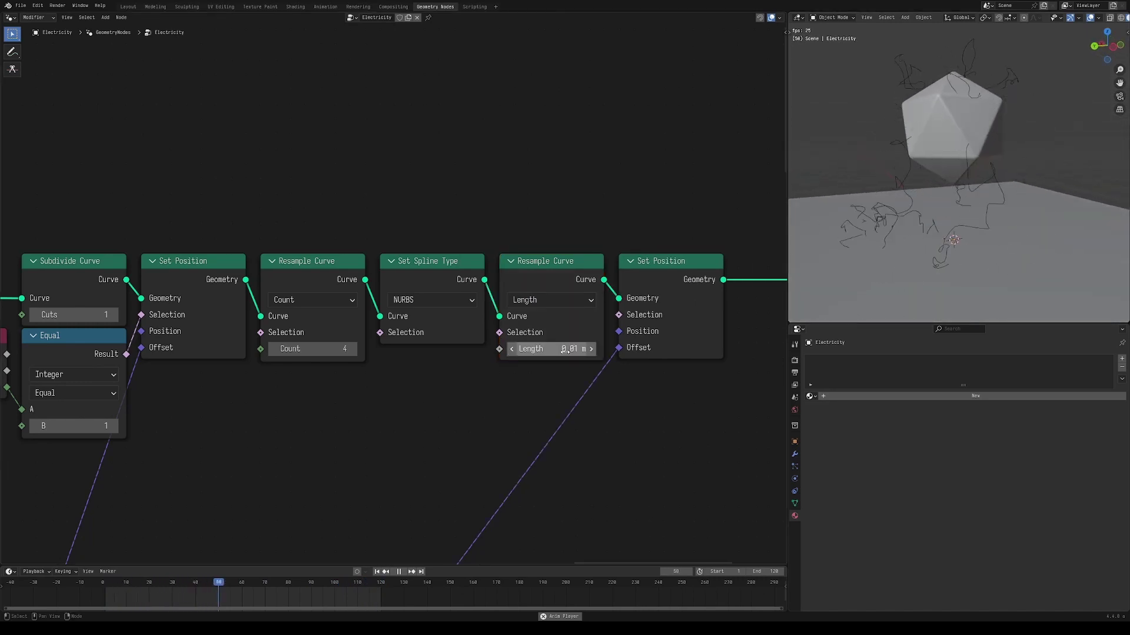
pyautogui.moveTo(1032, 227); pyautogui.dragTo(859, 224, button='middle')
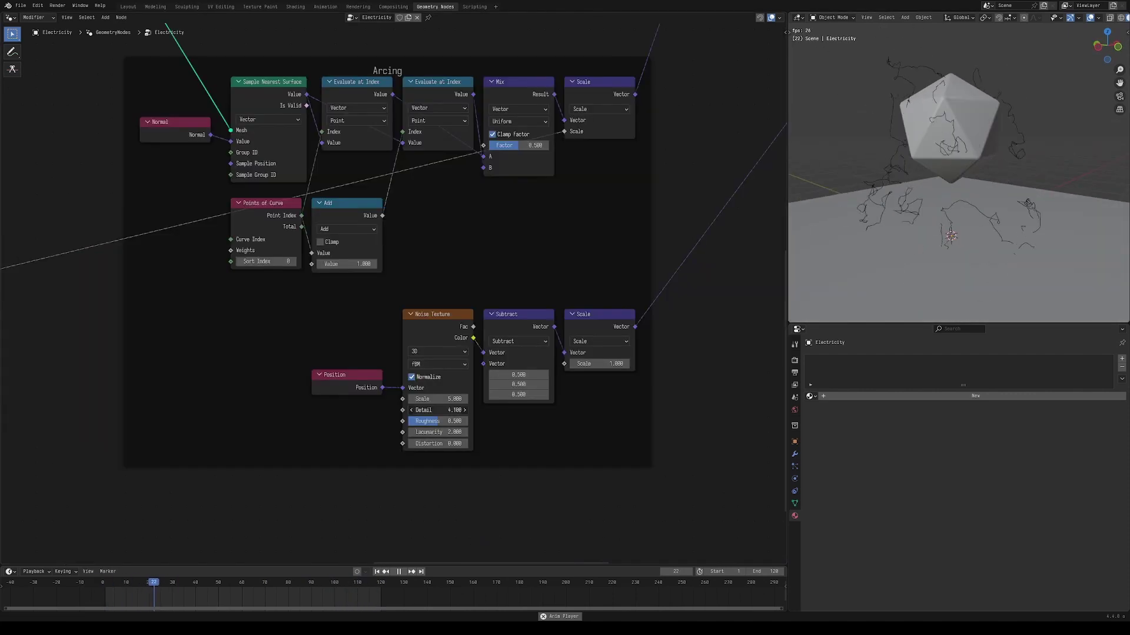
# - Try a Noise Texture detail of 5.7 and roughness of 0.633, with the noise offset's Scale node at 0.5
pyautogui.moveTo(438, 410)
pyautogui.mouseDown()
pyautogui.moveTo(453, 410)
pyautogui.moveTo(446, 421)
pyautogui.mouseUp()
pyautogui.scroll(-1, 659, 293)
pyautogui.moveTo(585, 358); pyautogui.dragTo(560, 358)
pyautogui.moveTo(1083, 169); pyautogui.dragTo(1009, 157, button='middle')
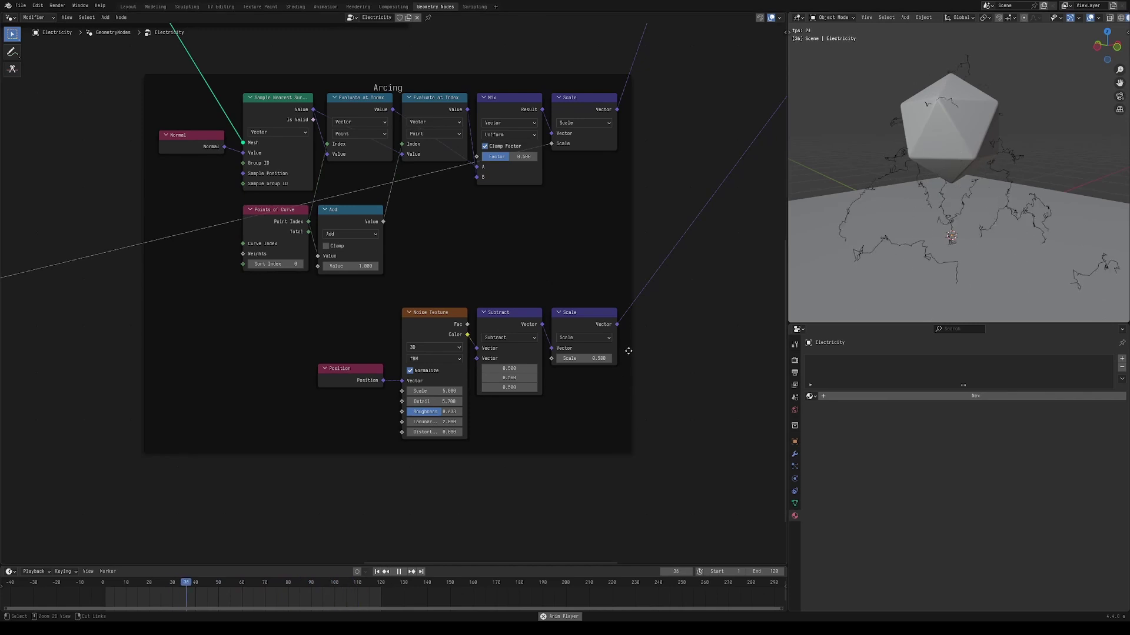
# - Set the Noise Texture's scale to 2, detail to 0 and roughness to 0.5, and its offset Scale node to 1
pyautogui.scroll(2, 453, 417)
pyautogui.moveTo(459, 453); pyautogui.dragTo(348, 453)
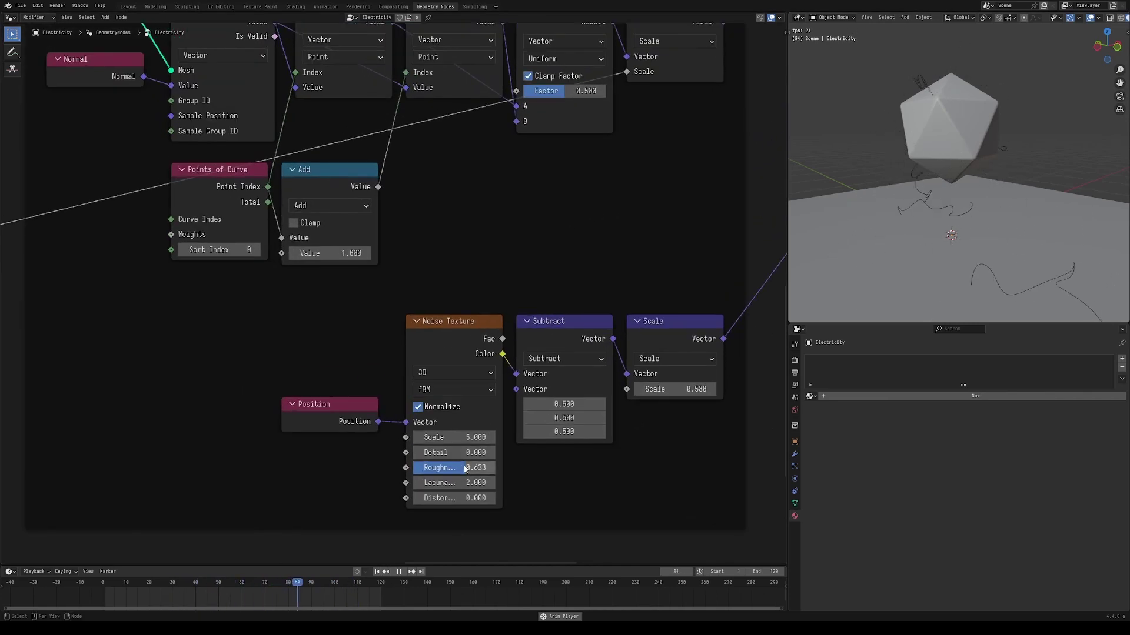
pyautogui.click(465, 466)
pyautogui.write('.5')
pyautogui.press('Return')
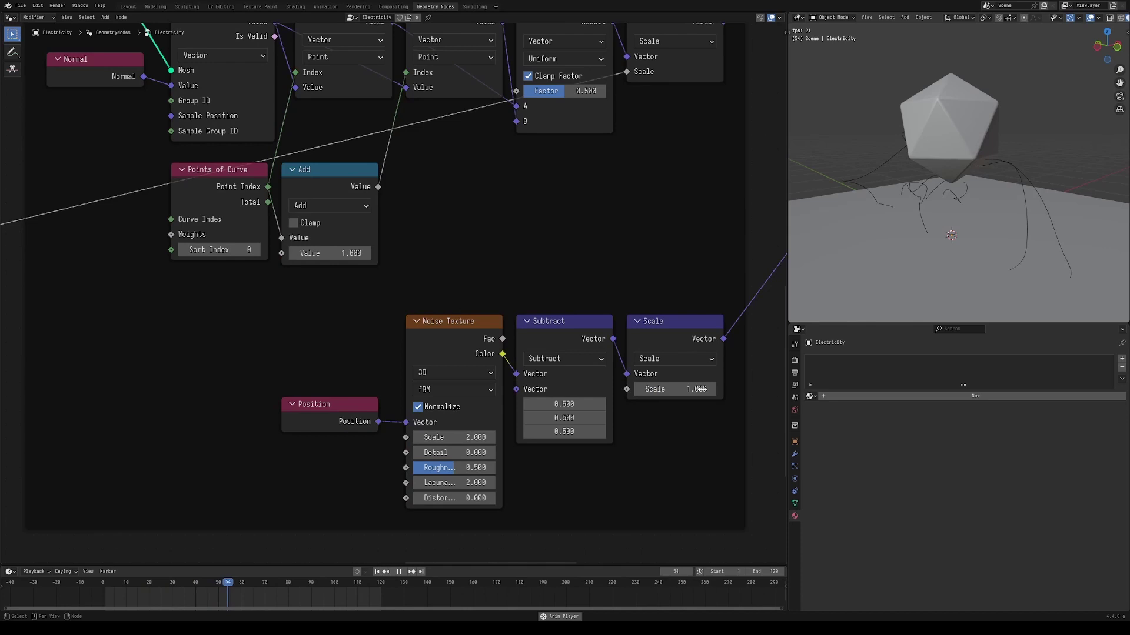
pyautogui.moveTo(1008, 211); pyautogui.dragTo(916, 142, button='middle')
pyautogui.scroll(3, 920, 204)
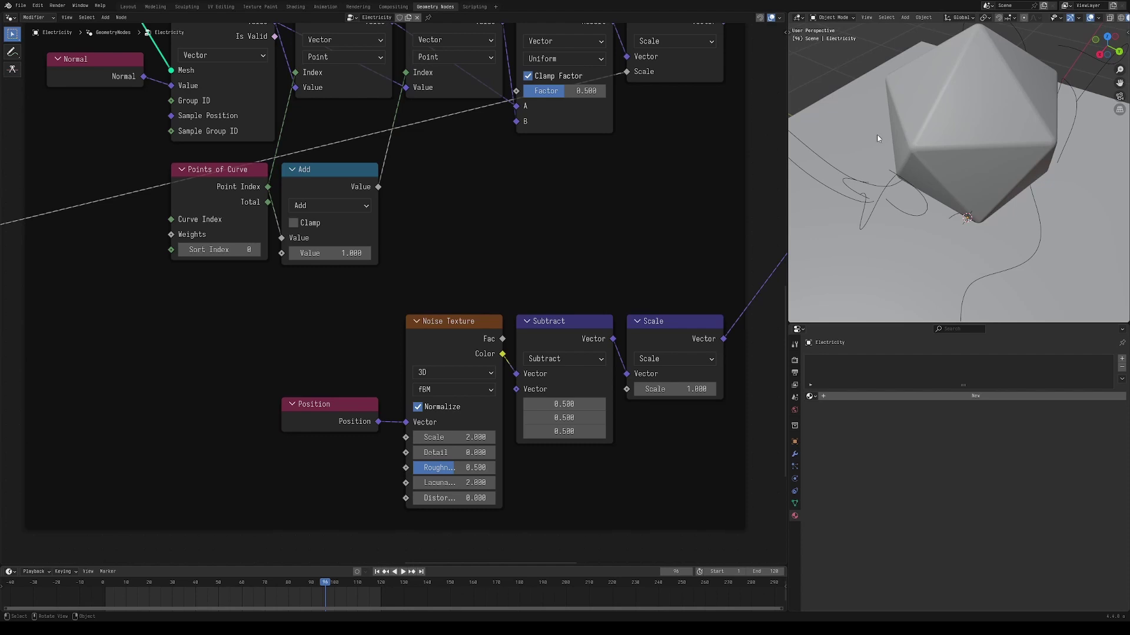
pyautogui.scroll(-4, 921, 159)
pyautogui.scroll(-9, 422, 318)
pyautogui.moveTo(422, 318); pyautogui.dragTo(387, 263, button='middle')
pyautogui.scroll(4, 546, 354)
pyautogui.hotkey('shift', 'a')
pyautogui.write('s')
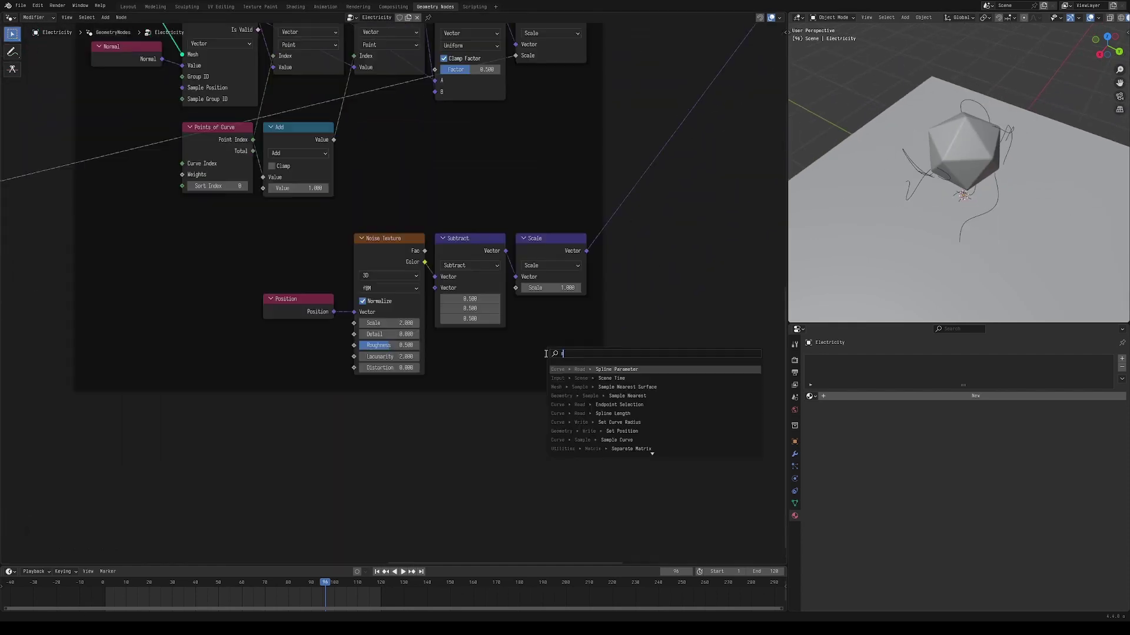
pyautogui.write('pline')
pyautogui.press('Return')
pyautogui.hotkey('ctrl', 'z')
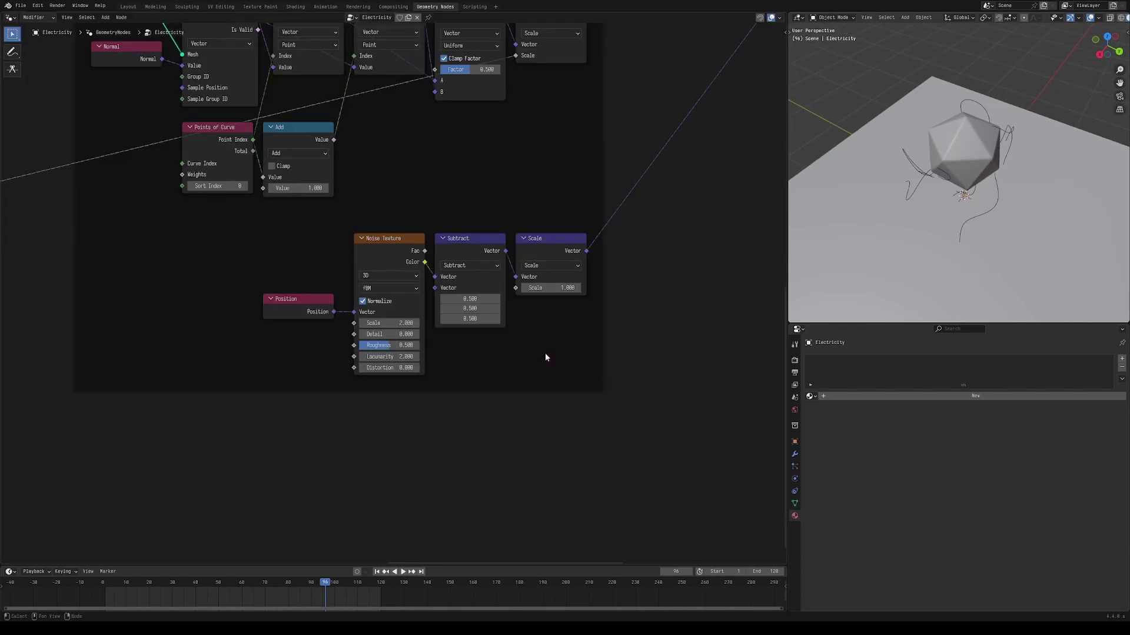
# - Add a Spline Parameter node below the noise nodes and connect it to a new Float Curve
pyautogui.hotkey('shift', 'a')
pyautogui.write('s')
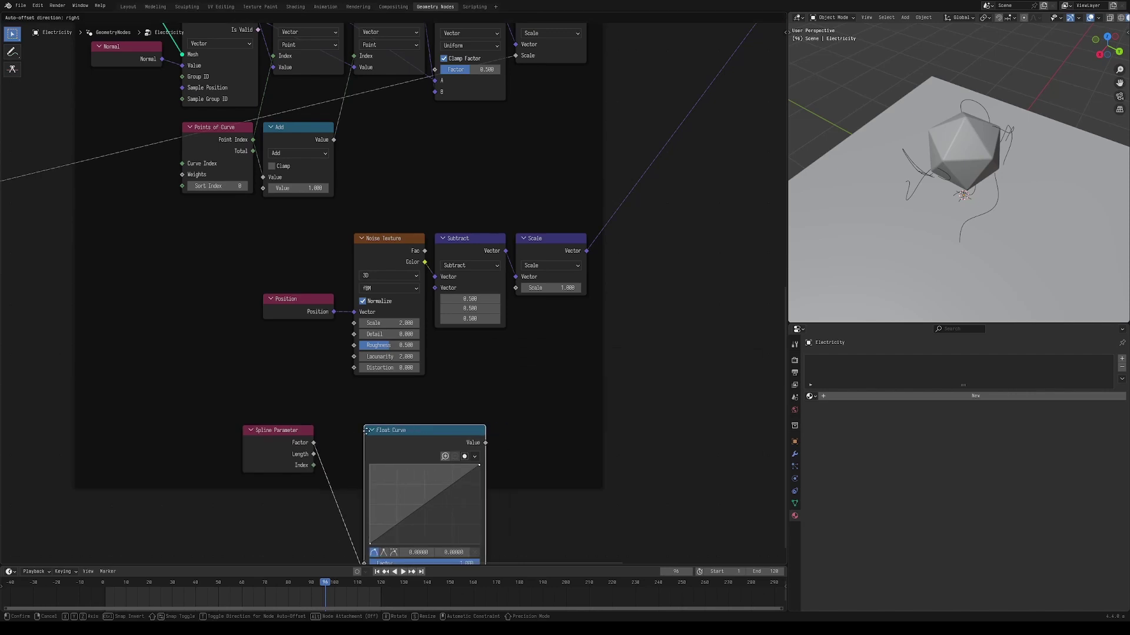
pyautogui.click(357, 438)
pyautogui.moveTo(357, 439); pyautogui.dragTo(333, 438)
pyautogui.moveTo(334, 439); pyautogui.dragTo(357, 394, button='middle')
# - Shape the Float Curve into an arch with zero at both ends and 1.0 at 0.5, and connect it to the noise Scale input
pyautogui.moveTo(473, 443); pyautogui.dragTo(473, 500)
pyautogui.moveTo(421, 499); pyautogui.dragTo(416, 421)
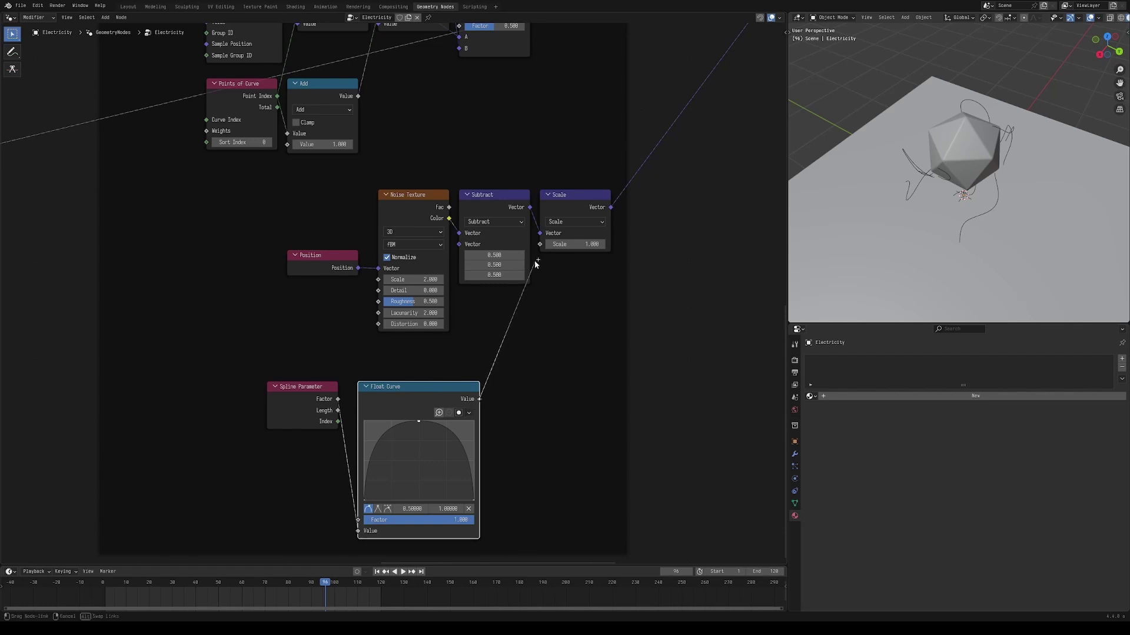
pyautogui.moveTo(542, 247); pyautogui.dragTo(540, 245)
pyautogui.scroll(4, 981, 202)
pyautogui.moveTo(981, 202); pyautogui.dragTo(995, 170, button='middle')
pyautogui.scroll(3, 976, 118)
pyautogui.moveTo(971, 109); pyautogui.dragTo(936, 145, button='middle')
pyautogui.scroll(-6, 884, 140)
# - Insert a math Multiply node between the Float Curve and the noise Scale node, and tidy the node layout
pyautogui.hotkey('shift', 'a')
pyautogui.write('mul')
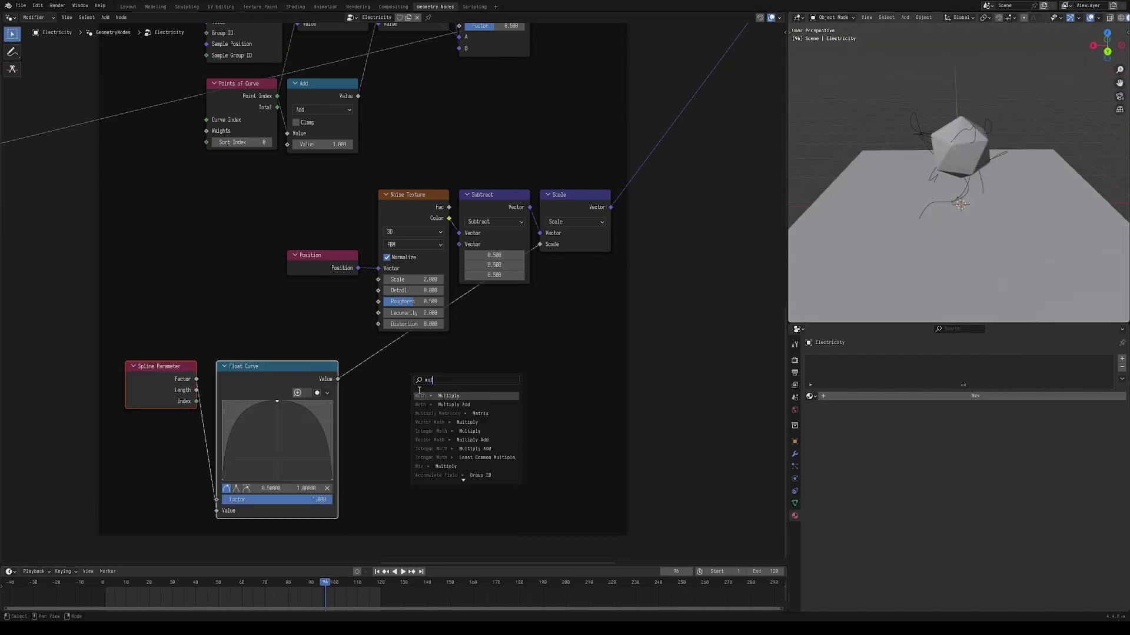
pyautogui.press('Return')
pyautogui.click(358, 387)
pyautogui.moveTo(188, 354); pyautogui.dragTo(416, 445)
pyautogui.press('g')
pyautogui.click(436, 426)
pyautogui.press('g')
pyautogui.click(450, 428)
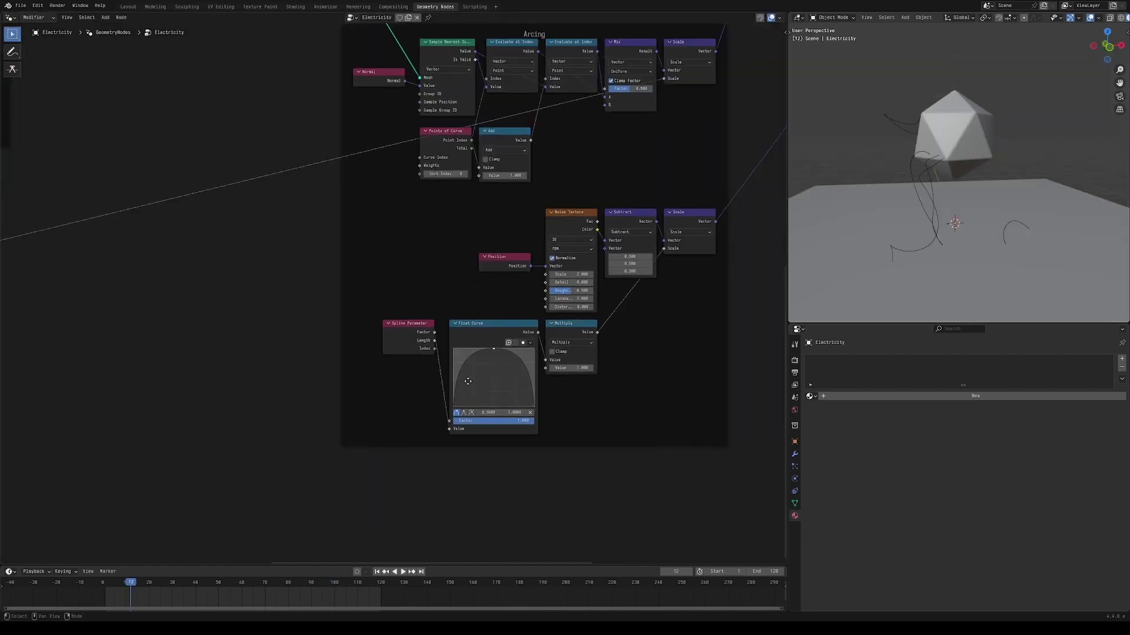
pyautogui.scroll(2, 533, 328)
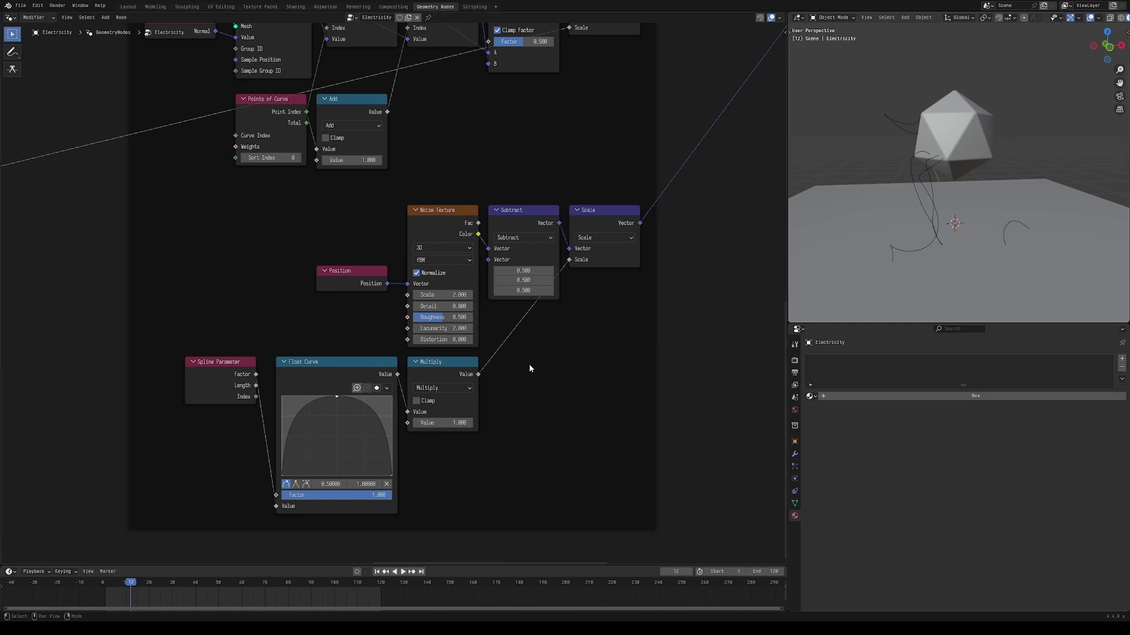
# - Duplicate the final Map Range in the Animation frame, feed it from the Age reroute, and set its output range to 0–1
pyautogui.scroll(-3, 409, 350)
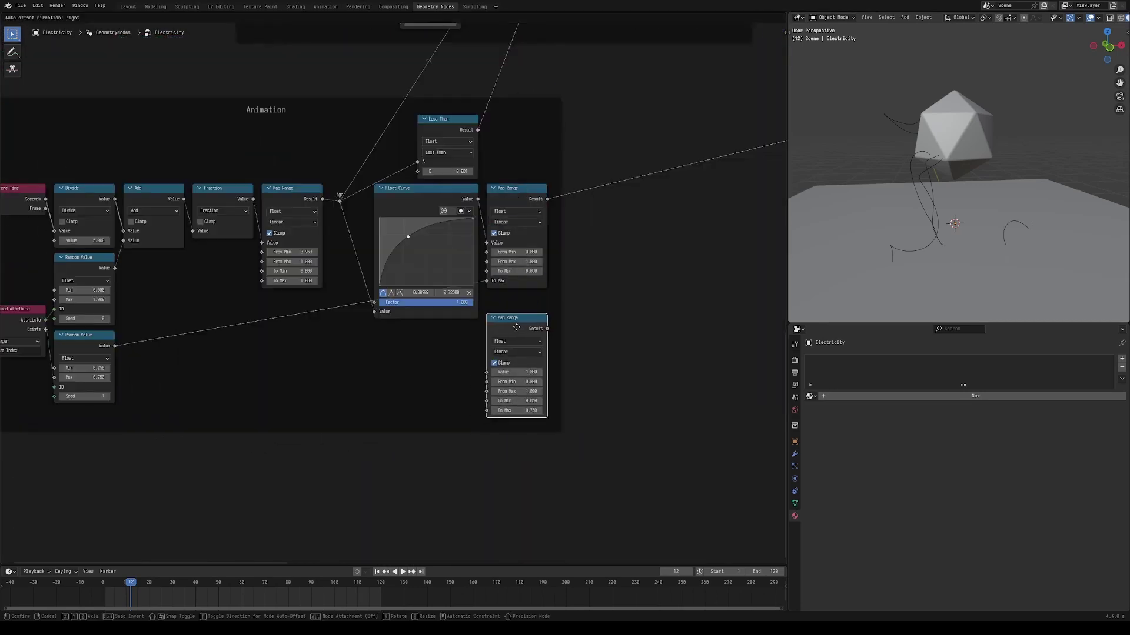
pyautogui.click(516, 310)
pyautogui.scroll(2, 523, 352)
pyautogui.click(630, 390)
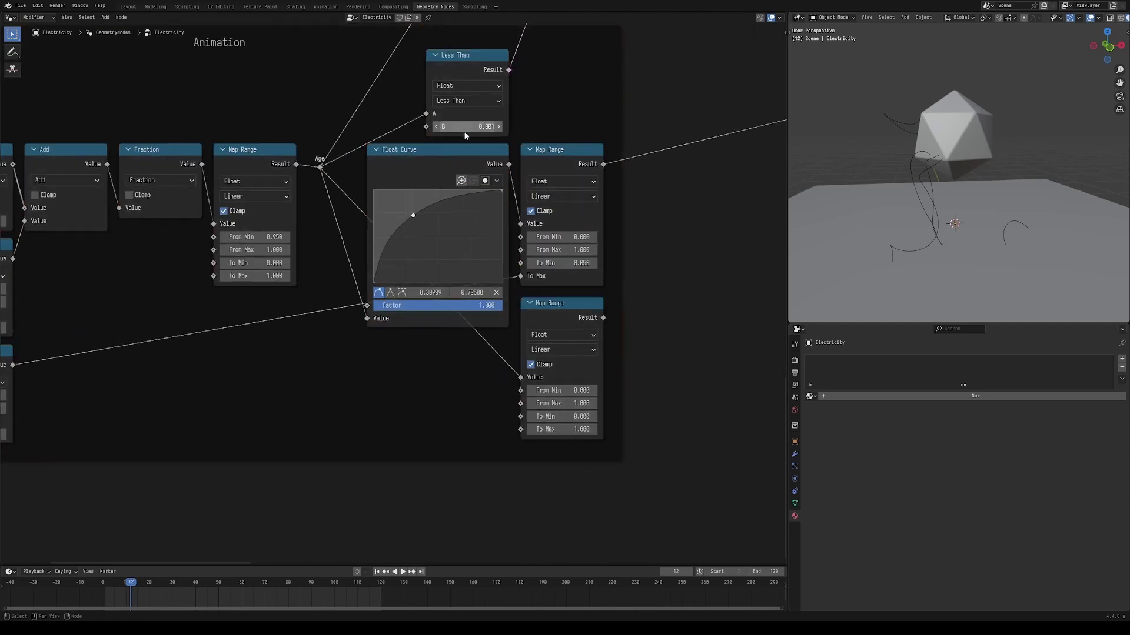
pyautogui.moveTo(454, 149)
pyautogui.mouseDown()
pyautogui.moveTo(459, 88)
pyautogui.moveTo(454, 149)
pyautogui.mouseUp()
# - Connect the new Map Range's Result to the Multiply node's Value and preview the animation in a maximized viewport
pyautogui.scroll(-6, 523, 380)
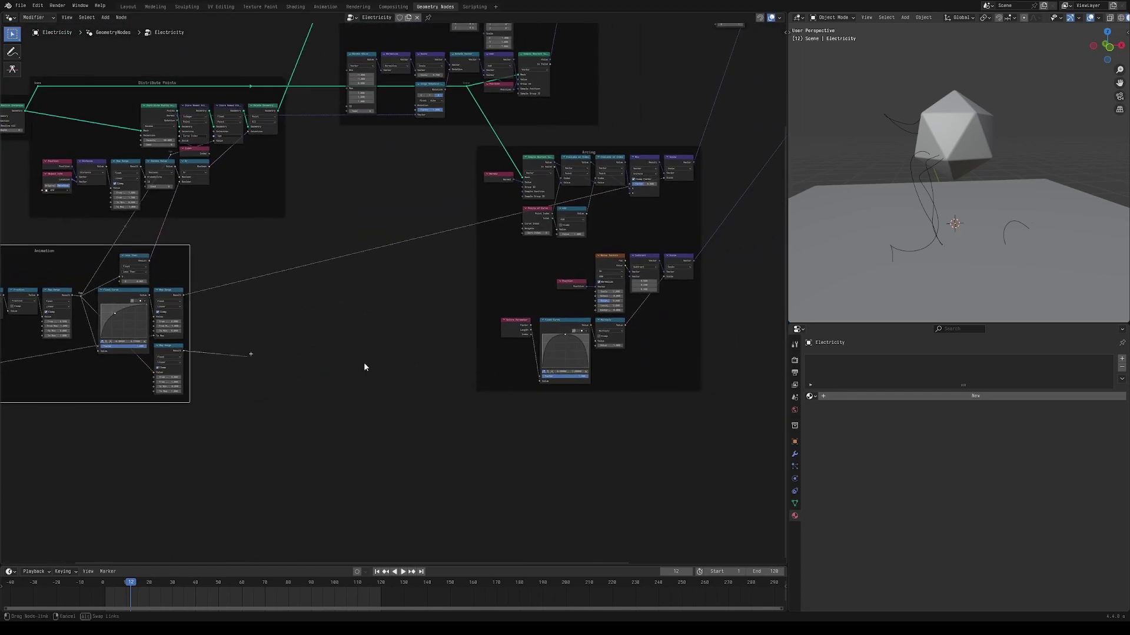
pyautogui.moveTo(575, 364); pyautogui.dragTo(596, 346)
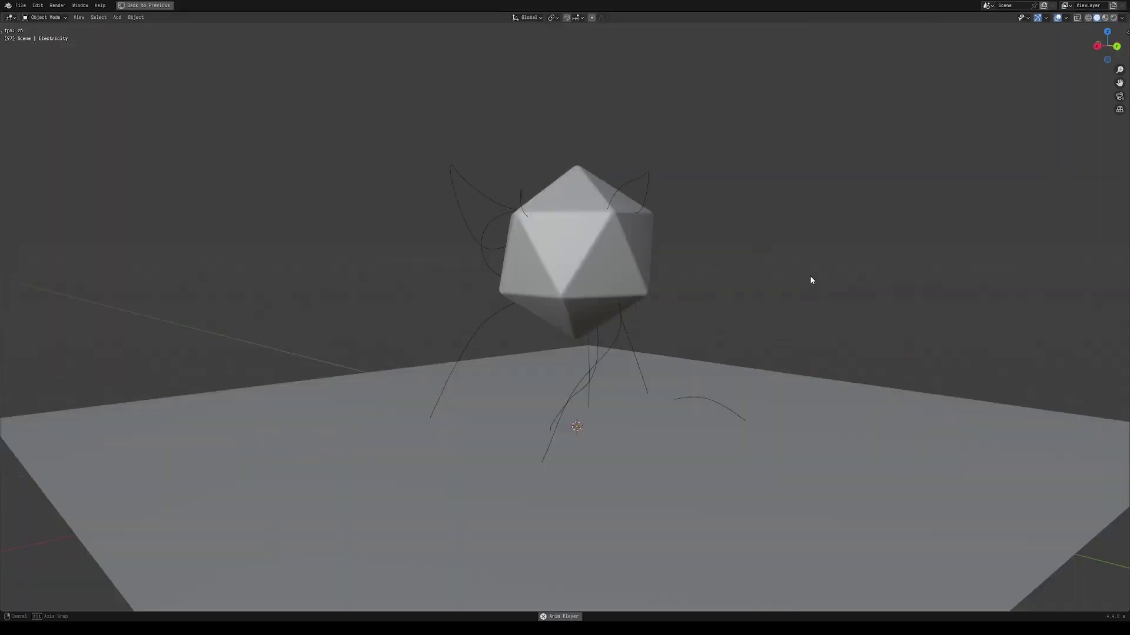
pyautogui.moveTo(810, 277)
pyautogui.mouseDown(button='middle')
pyautogui.moveTo(736, 273)
pyautogui.moveTo(826, 288)
pyautogui.moveTo(806, 292)
pyautogui.moveTo(834, 286)
pyautogui.moveTo(823, 286)
pyautogui.mouseUp(button='middle')
pyautogui.scroll(-2, 807, 292)
pyautogui.scroll(1, 823, 285)
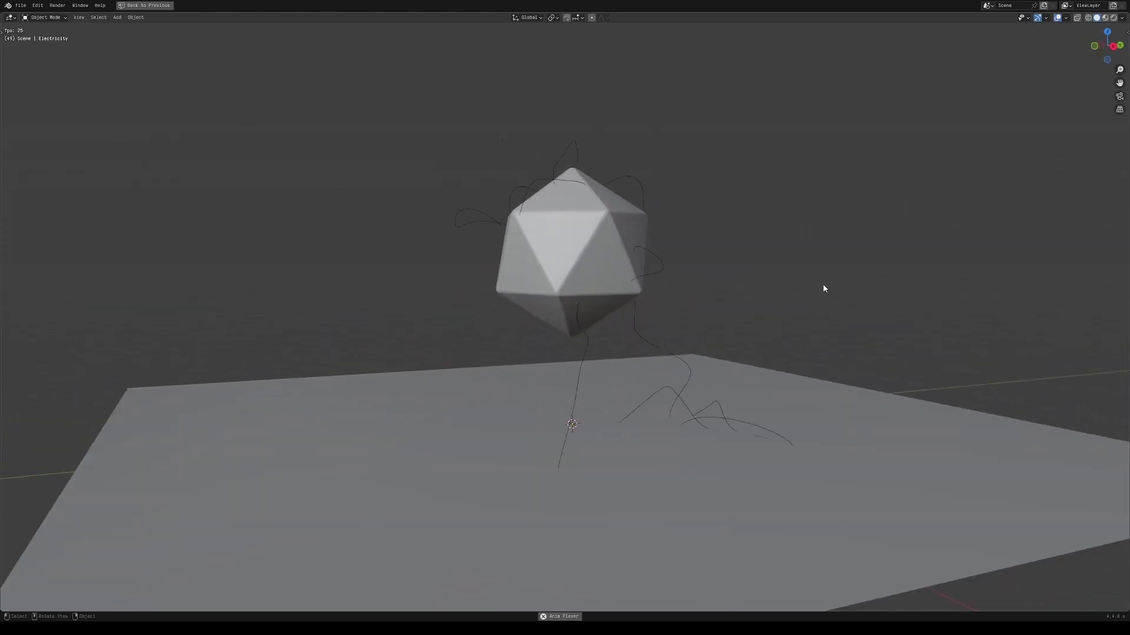
pyautogui.hotkey('ctrl', 'space')
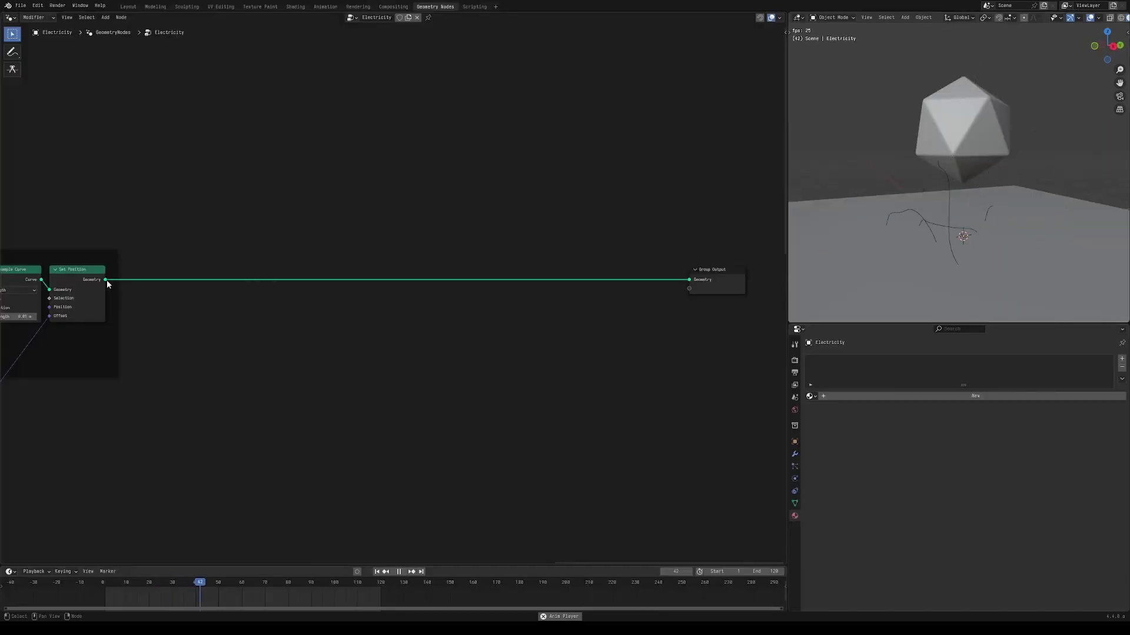
# - Insert a Curve to Mesh node between the last Set Position and Group Output
pyautogui.moveTo(107, 280); pyautogui.dragTo(347, 252)
pyautogui.write('curve to mesh')
pyautogui.press('Return')
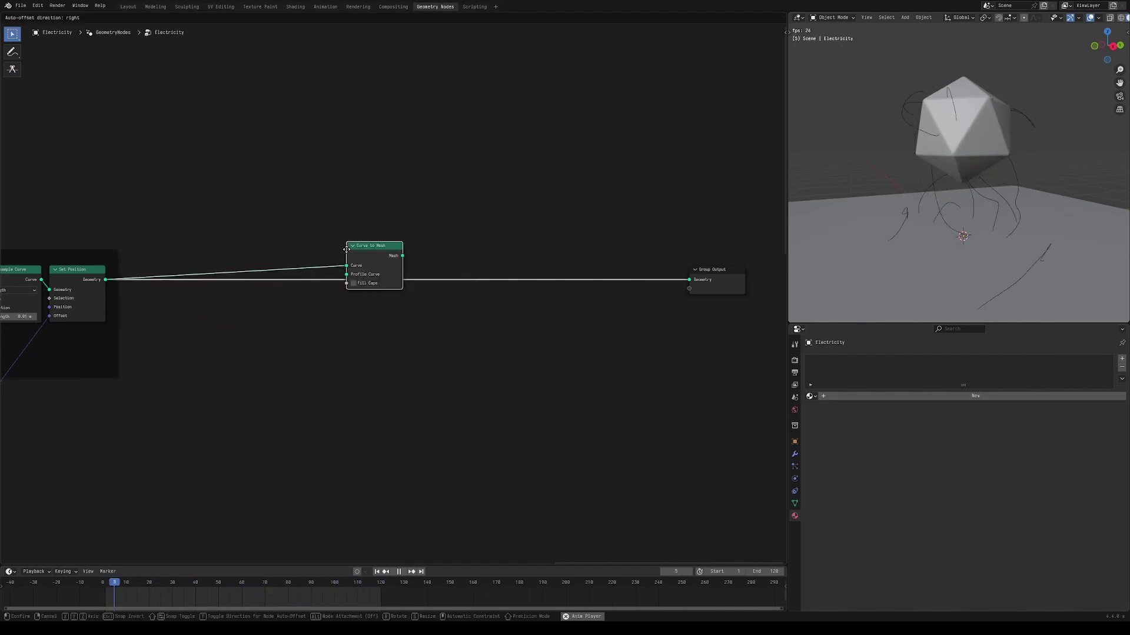
pyautogui.click(434, 275)
# - Add a Curve Line node, connect it to the Curve to Mesh node's Profile Curve, and stop the animation
pyautogui.moveTo(433, 298); pyautogui.dragTo(388, 327)
pyautogui.write('curve line')
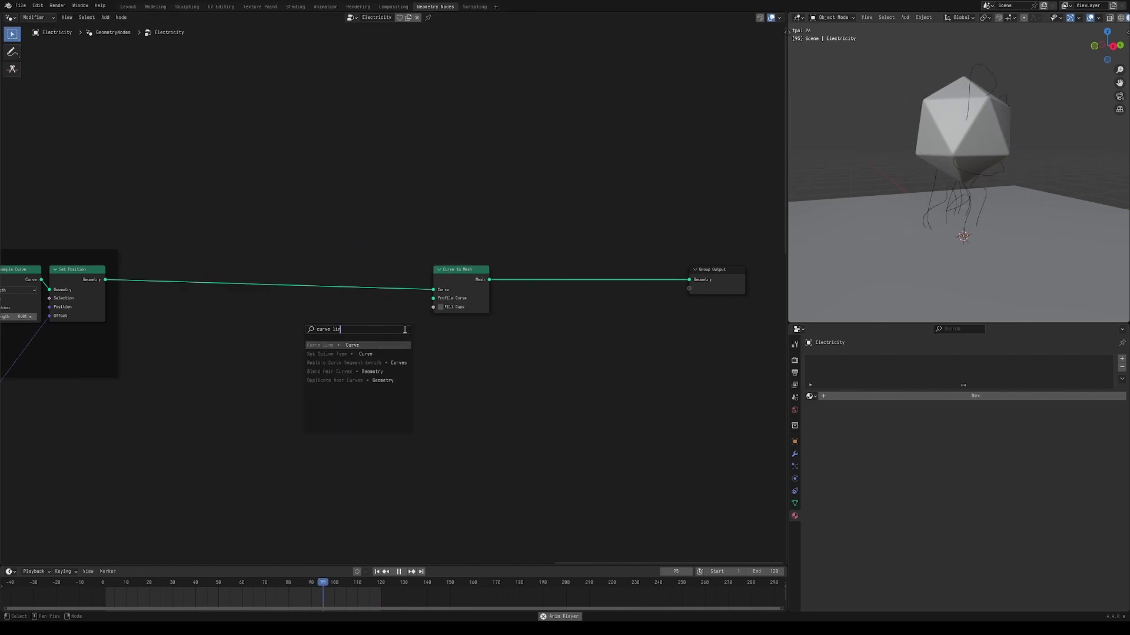
pyautogui.press('Return')
pyautogui.click(388, 330)
pyautogui.press('space')
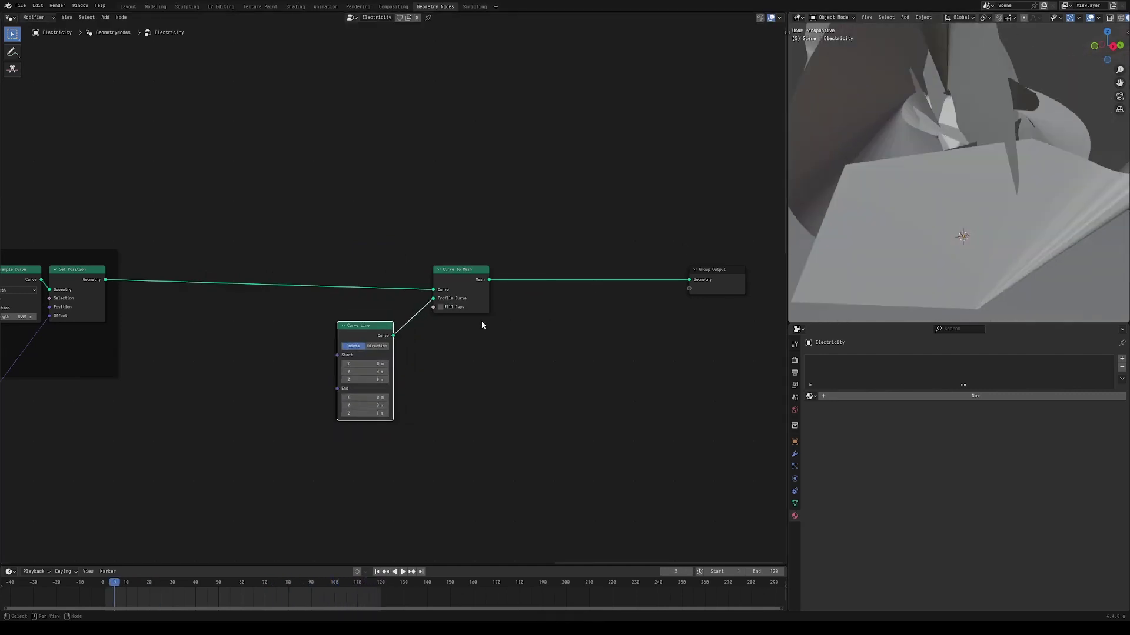
# - Set the Curve Line's start X to -1 m, end X to 1 m and end Z to 0 m
pyautogui.scroll(4, 379, 297)
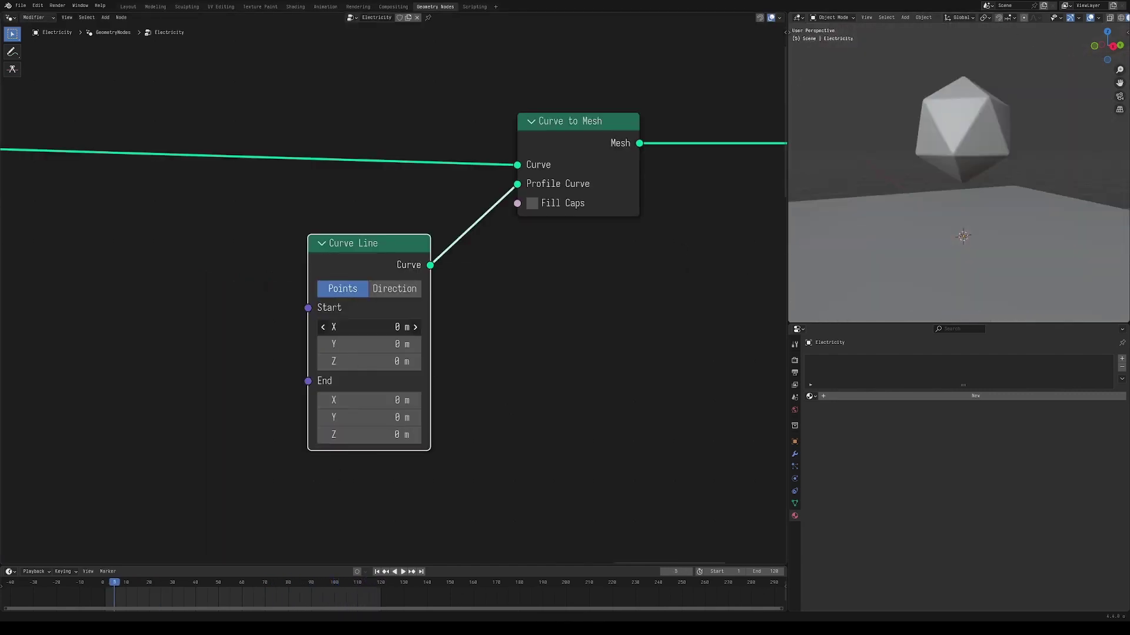
pyautogui.write('1')
pyautogui.press('Return')
pyautogui.doubleClick(368, 400)
pyautogui.write('1')
pyautogui.press('Return')
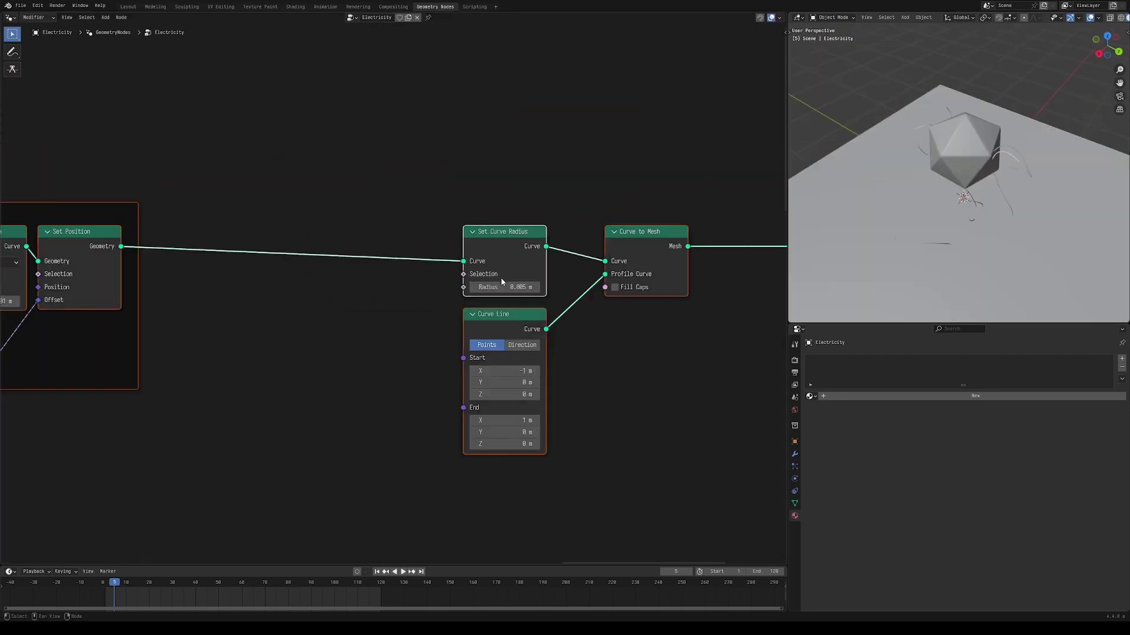
# - Insert a Set Curve Radius node ahead of Curve to Mesh and set its radius to 0.065 m
pyautogui.moveTo(504, 287); pyautogui.dragTo(539, 287)
pyautogui.moveTo(1012, 194); pyautogui.dragTo(917, 163, button='middle')
pyautogui.scroll(3, 965, 165)
pyautogui.moveTo(1030, 168); pyautogui.dragTo(958, 171, button='middle')
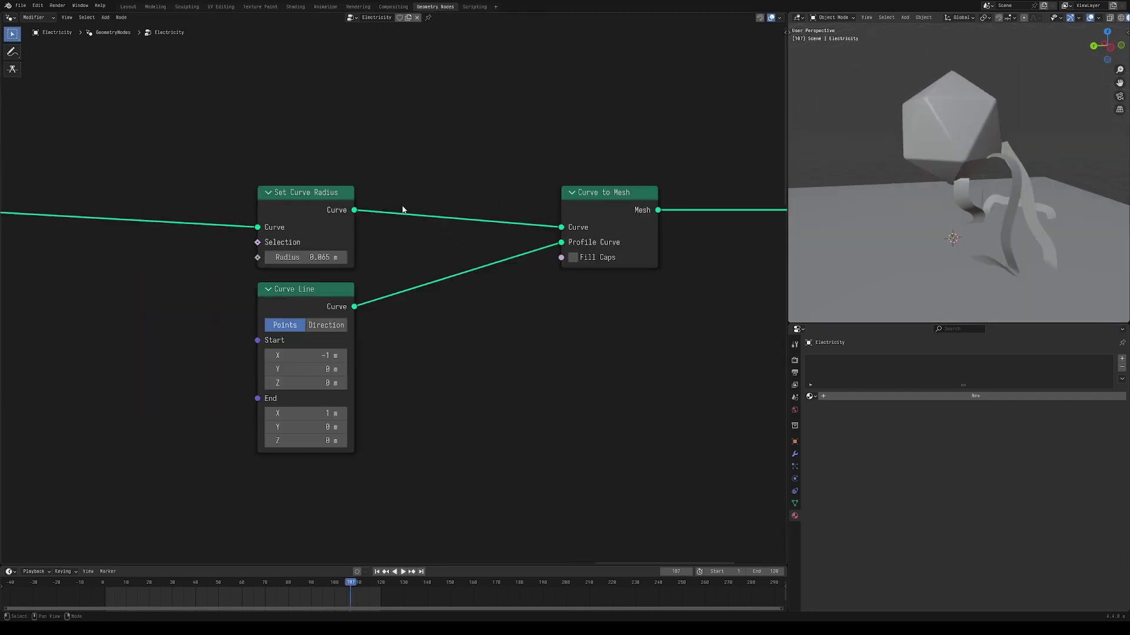
# - Insert one Capture Attribute node after Set Curve Radius and another after Curve Line
pyautogui.moveTo(352, 223)
pyautogui.mouseDown()
pyautogui.moveTo(341, 207)
pyautogui.moveTo(349, 226)
pyautogui.mouseUp()
pyautogui.scroll(2, 1014, 136)
pyautogui.scroll(-2, 1015, 137)
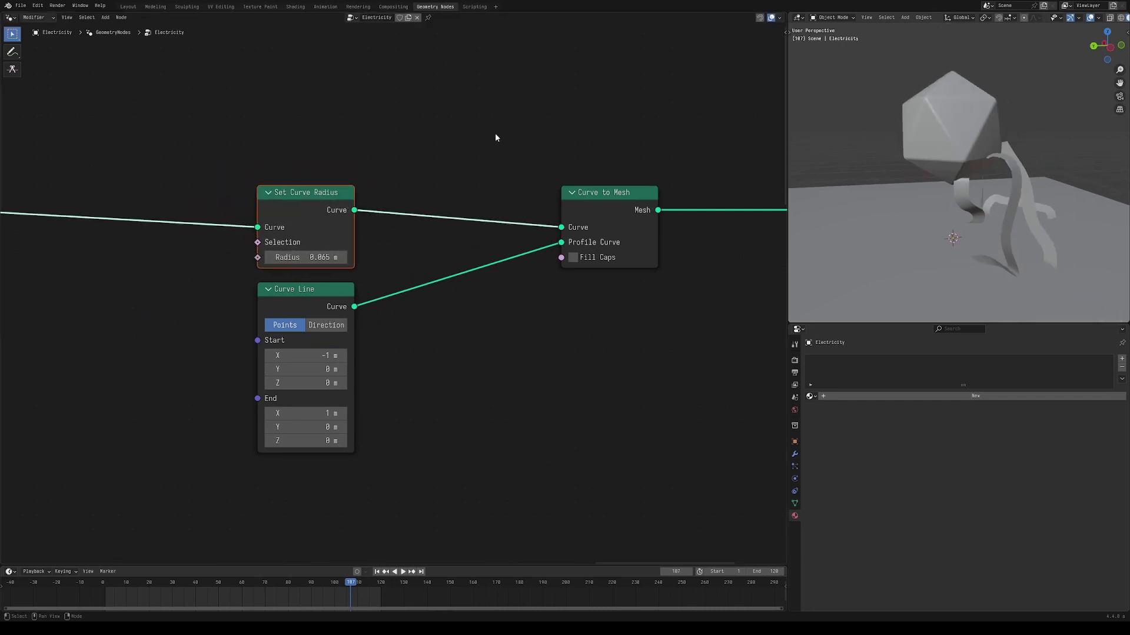
pyautogui.moveTo(438, 160); pyautogui.dragTo(440, 164)
pyautogui.moveTo(328, 294); pyautogui.dragTo(342, 326)
pyautogui.scroll(3, 975, 261)
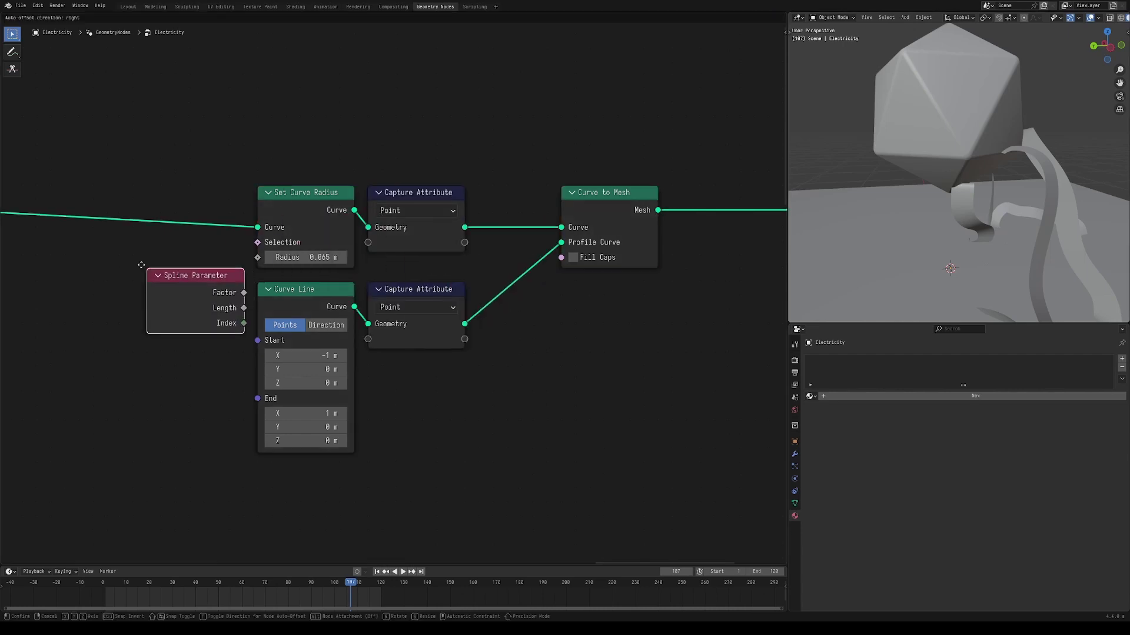
# - Add a Spline Parameter node and feed its Factor into both Capture Attribute nodes
pyautogui.click(188, 283)
pyautogui.moveTo(216, 306); pyautogui.dragTo(191, 279)
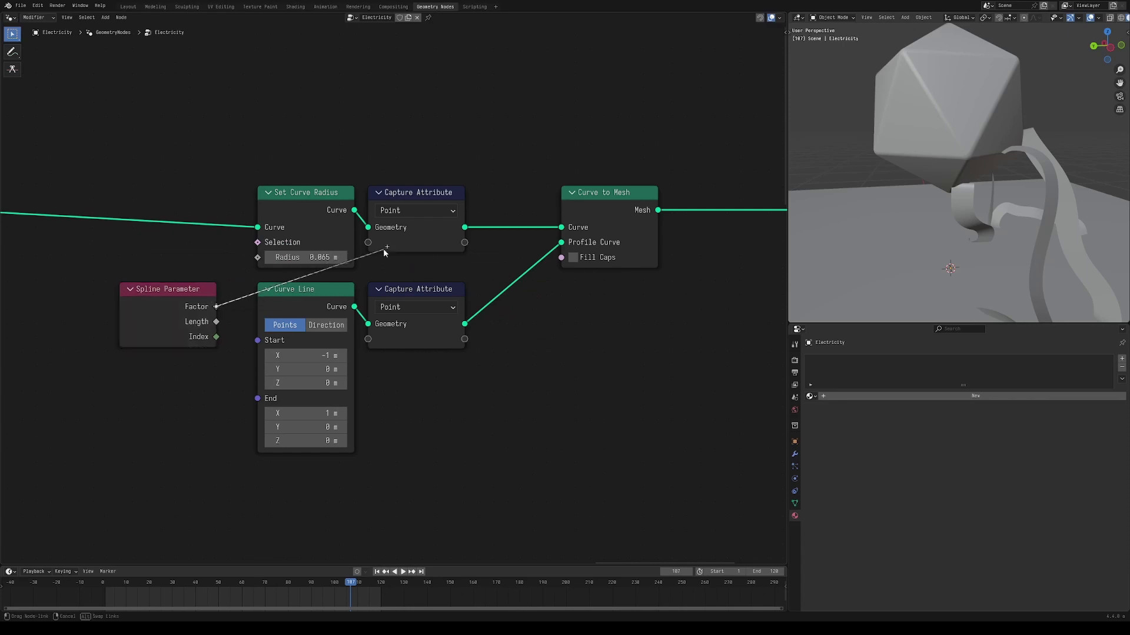
pyautogui.moveTo(384, 251); pyautogui.dragTo(371, 243)
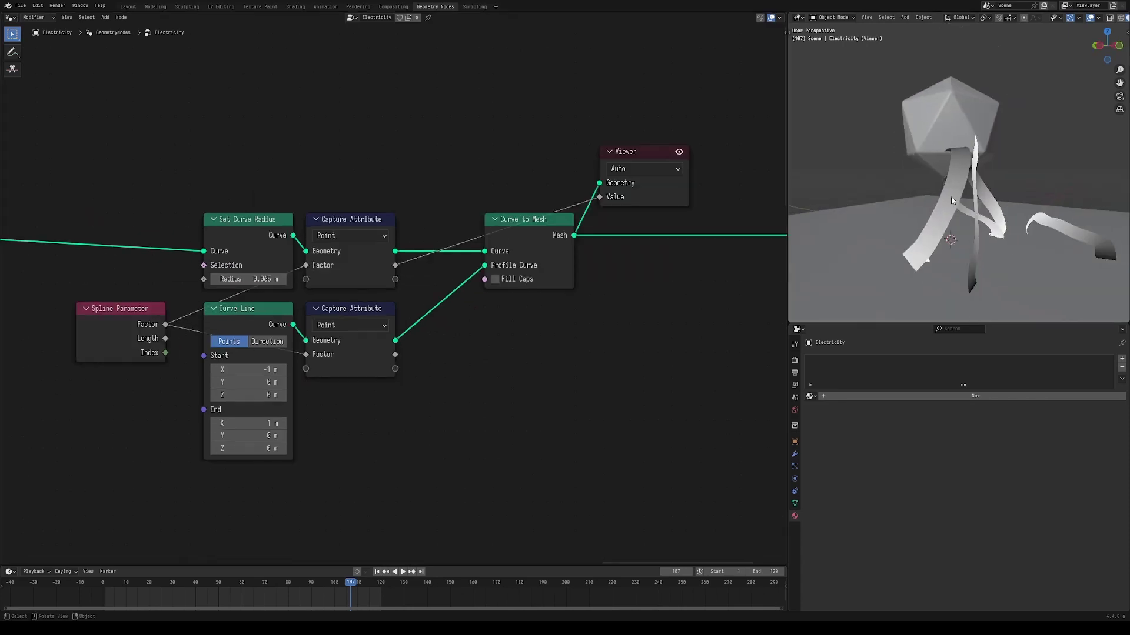
# - Preview each captured Factor on the ribbon mesh through a Viewer node
pyautogui.moveTo(951, 197); pyautogui.dragTo(959, 123, button='middle')
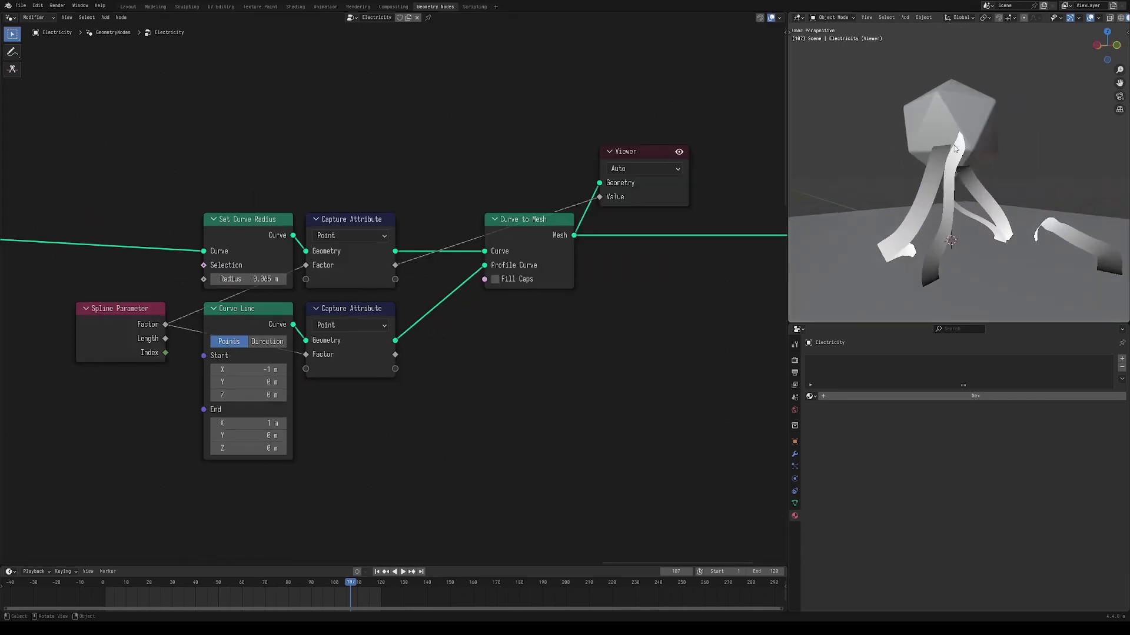
pyautogui.moveTo(917, 239); pyautogui.dragTo(922, 227, button='middle')
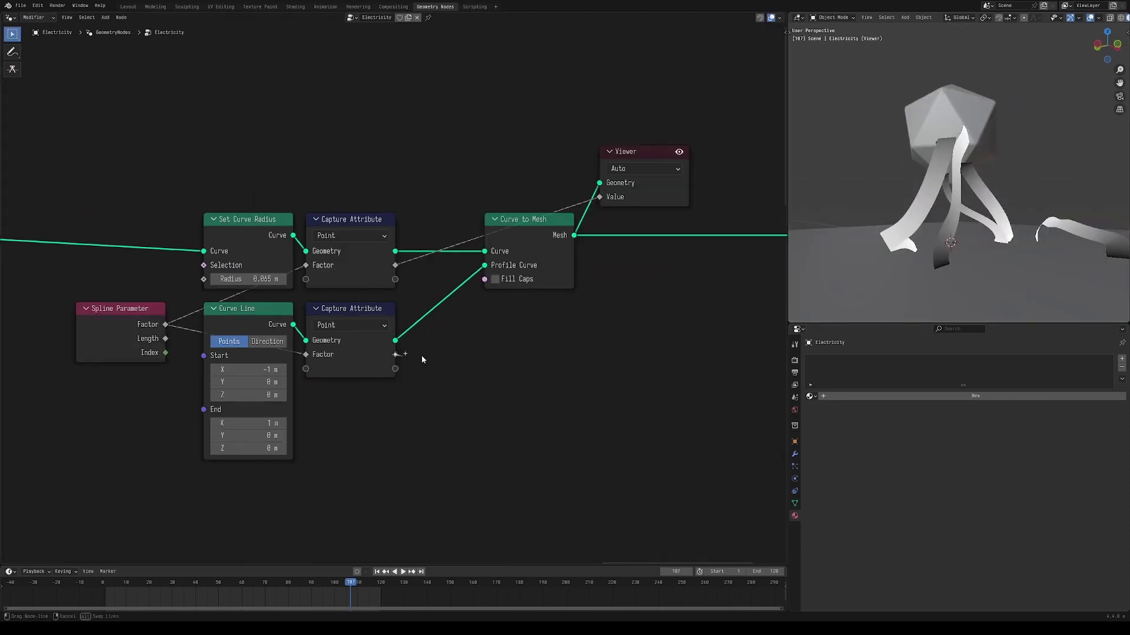
pyautogui.moveTo(596, 195); pyautogui.dragTo(599, 196)
pyautogui.scroll(1, 906, 189)
pyautogui.moveTo(909, 190); pyautogui.dragTo(880, 186, button='middle')
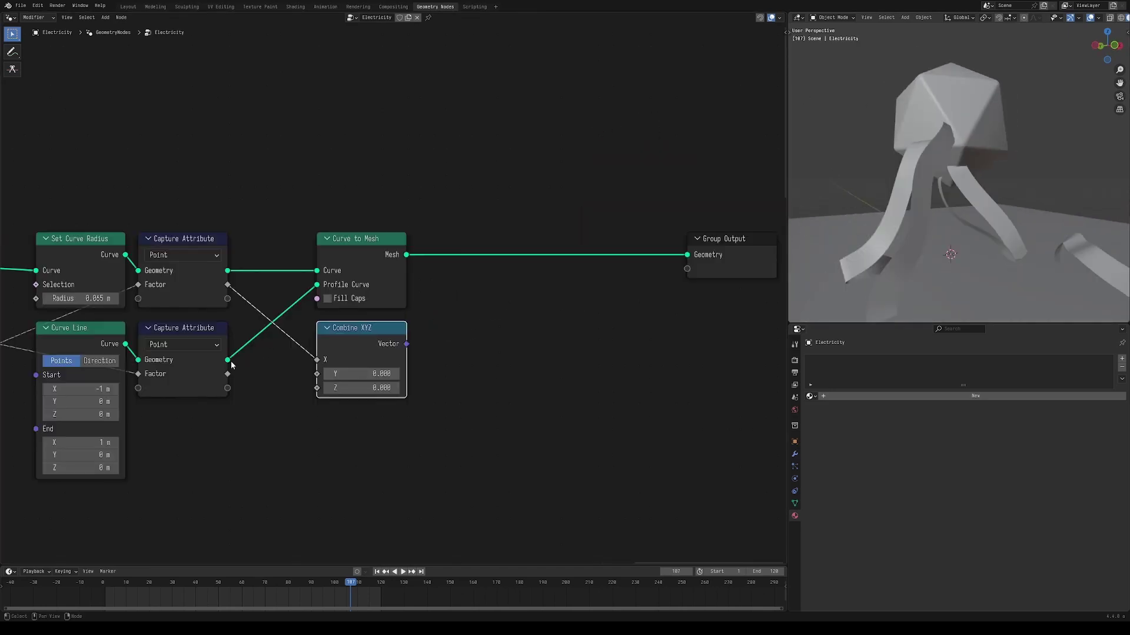
# - Feed the two captured Factors into X and Y of a Combine XYZ node and preview its vector on the animated mesh
pyautogui.moveTo(227, 285); pyautogui.dragTo(317, 360)
pyautogui.moveTo(227, 374); pyautogui.dragTo(316, 373)
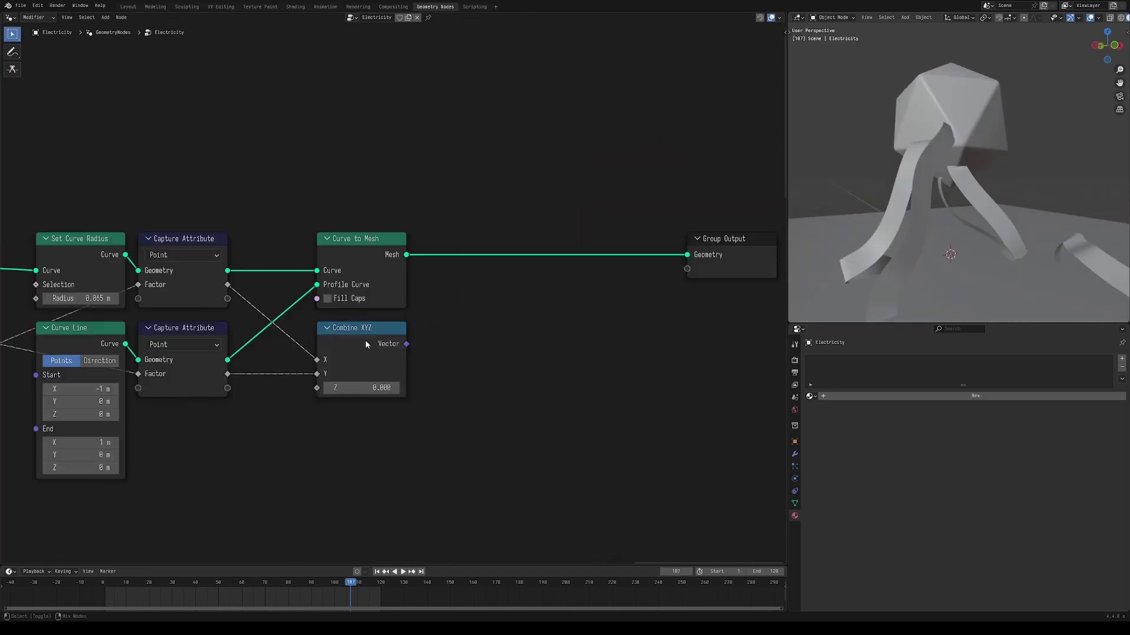
pyautogui.keyDown('ctrl'); pyautogui.keyDown('shift'); pyautogui.click(391, 344); pyautogui.keyUp('shift'); pyautogui.keyUp('ctrl')
pyautogui.keyDown('ctrl'); pyautogui.keyDown('shift'); pyautogui.click(387, 235); pyautogui.keyUp('shift'); pyautogui.keyUp('ctrl')
pyautogui.press('space')
pyautogui.moveTo(450, 229); pyautogui.dragTo(537, 313)
pyautogui.press('g')
pyautogui.press('x')
pyautogui.click(762, 301)
pyautogui.press('g')
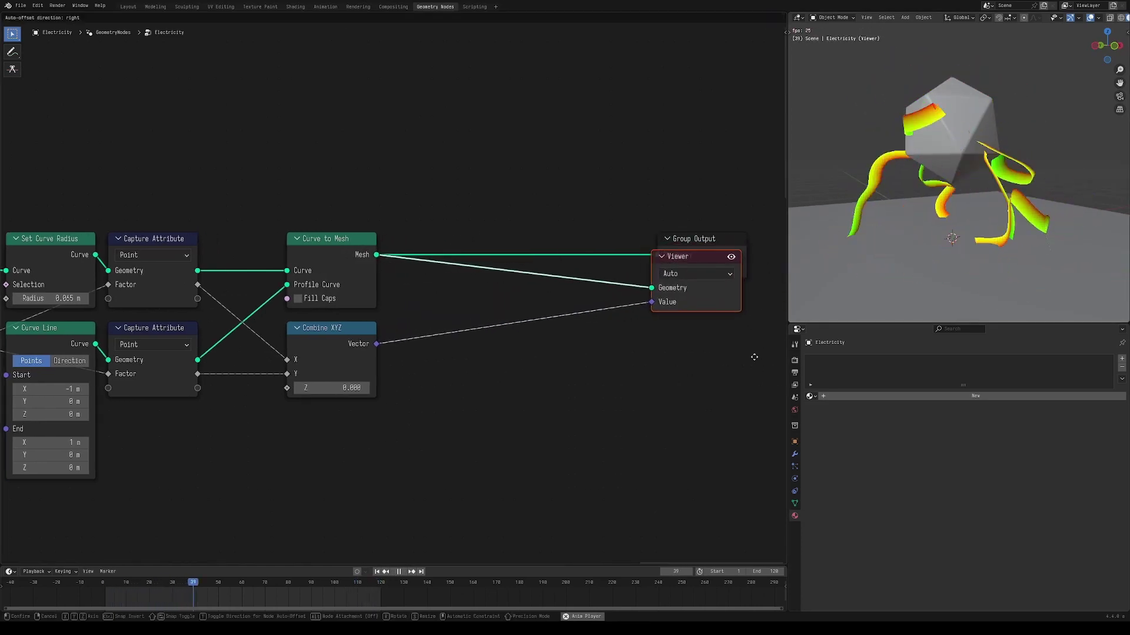
pyautogui.click(743, 377)
# - Insert a Store Named Attribute node between Curve to Mesh and Group Output
pyautogui.moveTo(377, 255); pyautogui.dragTo(437, 257)
pyautogui.write('store na')
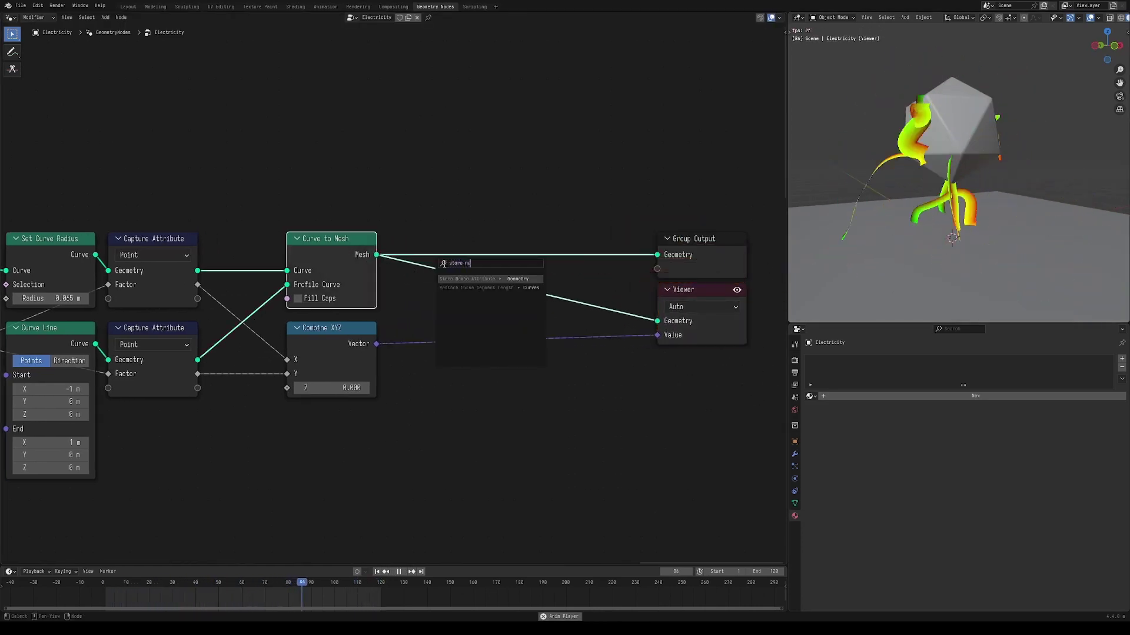
pyautogui.press('Return')
pyautogui.click(438, 256)
pyautogui.press('g')
pyautogui.click(401, 238)
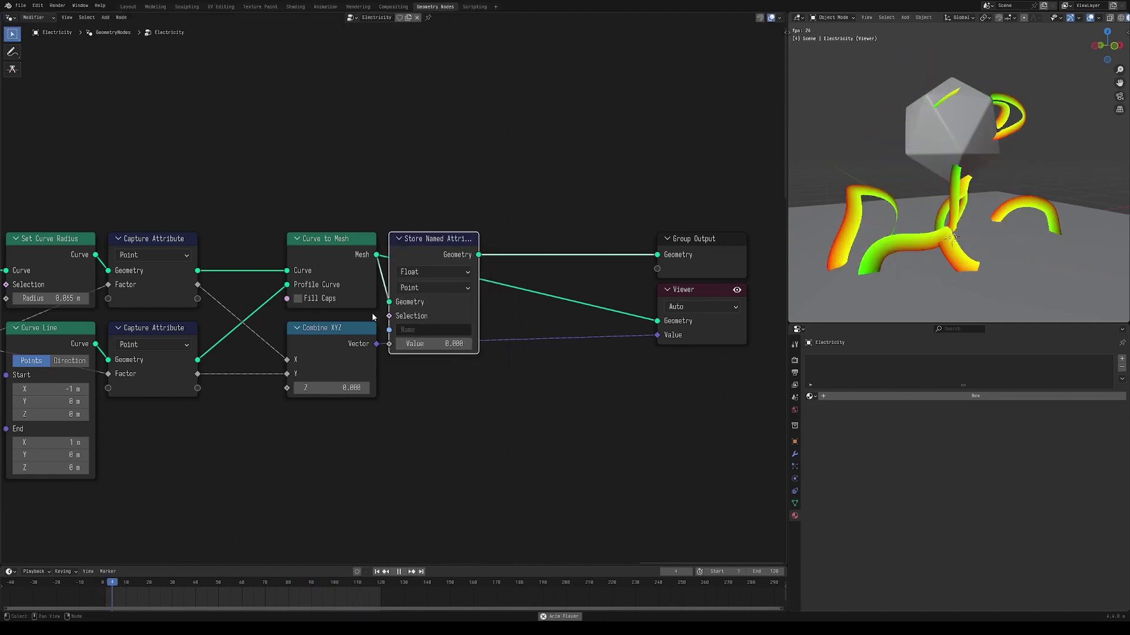
# - Store the Combine XYZ vector as a Vector attribute named UV
pyautogui.click(434, 272)
pyautogui.click(428, 335)
pyautogui.write('UV')
pyautogui.press('Return')
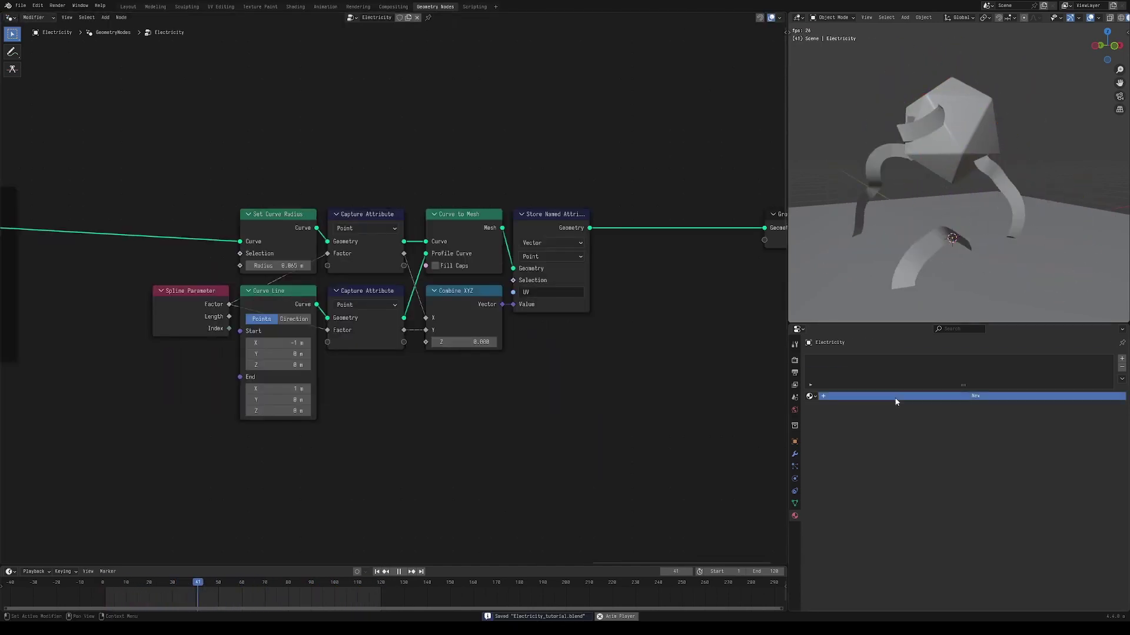
# - Create a material named Electricity and assign it with a Set Material node before Group Output
pyautogui.doubleClick(895, 398)
pyautogui.write('Electricity')
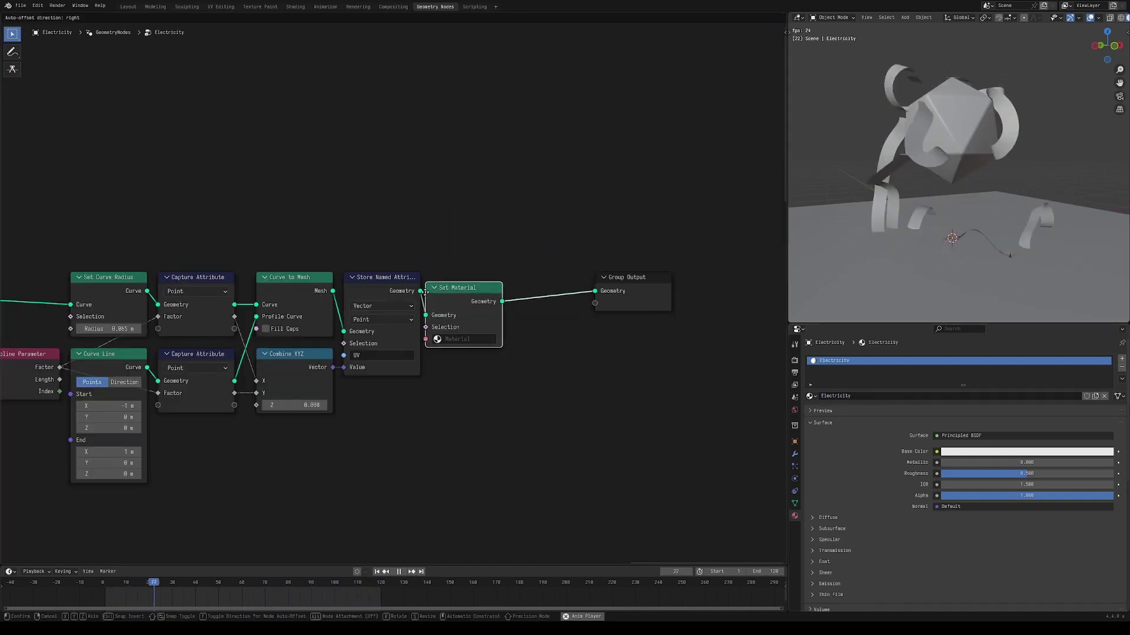
pyautogui.click(476, 327)
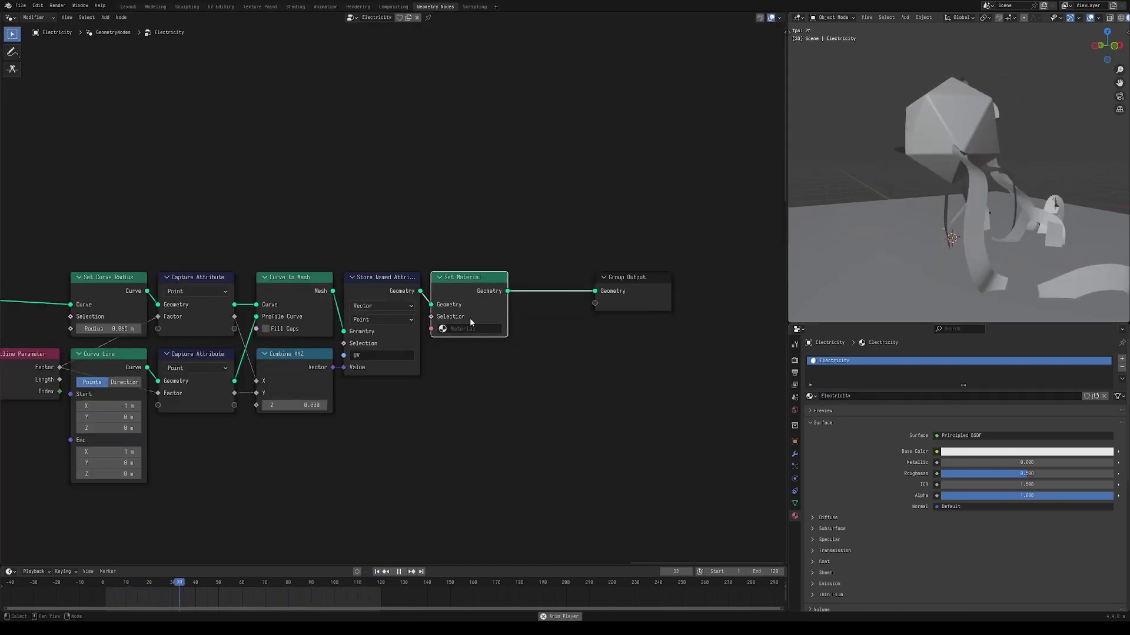
pyautogui.click(476, 327)
pyautogui.click(485, 349)
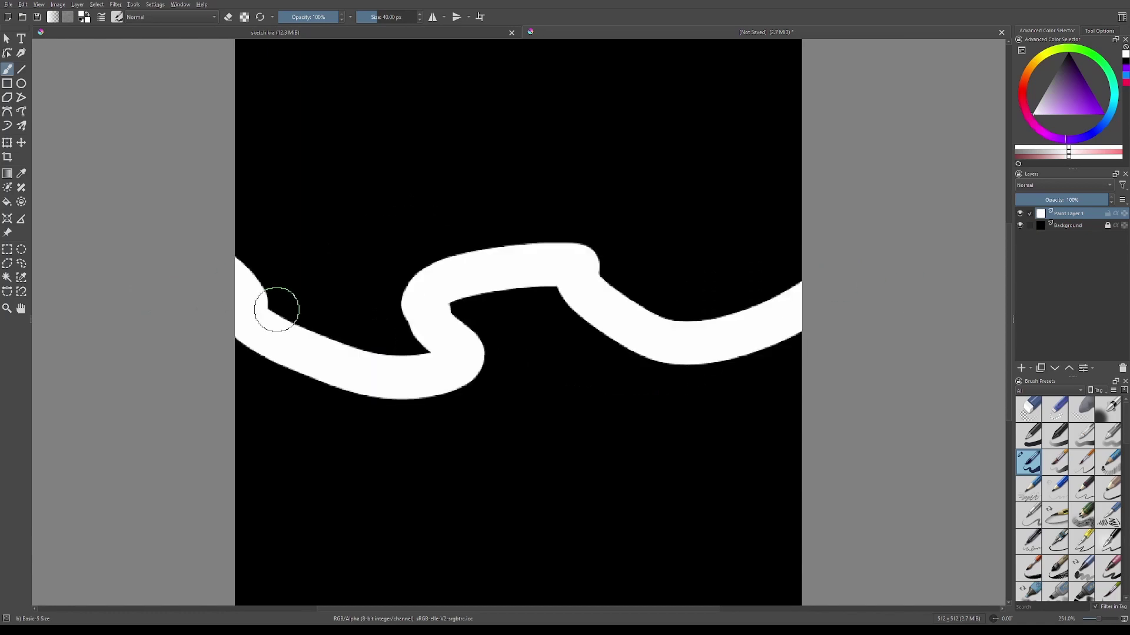
# - In Krita, paint a wavy white line across the black canvas and widen it with the brush
pyautogui.scroll(-2, 798, 327)
pyautogui.scroll(1, 782, 333)
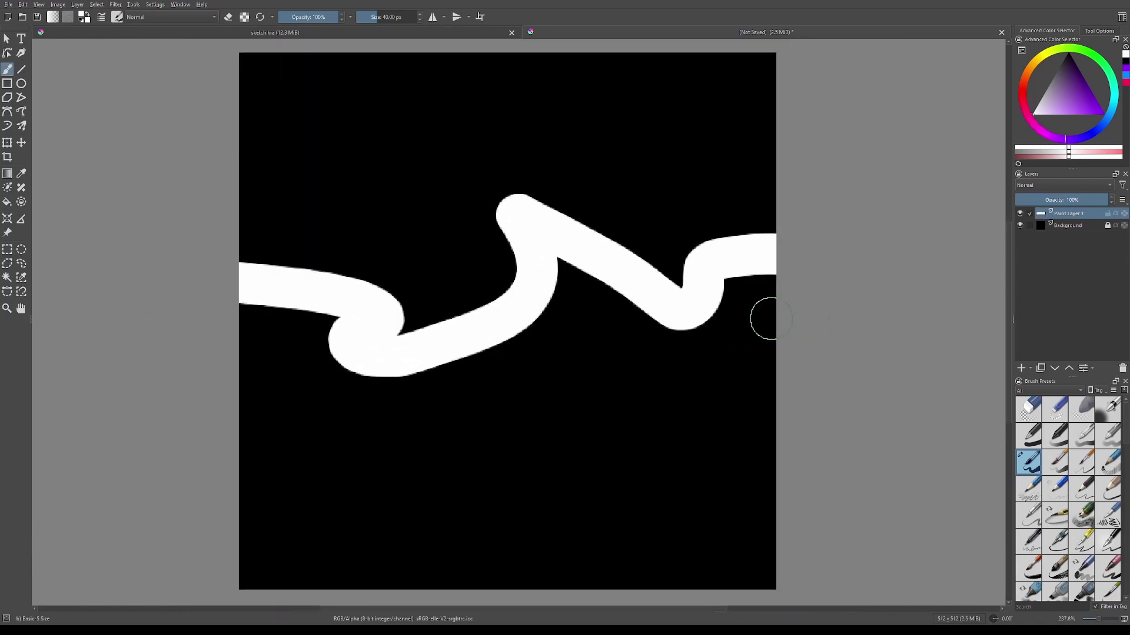
pyautogui.moveTo(775, 287)
pyautogui.mouseDown()
pyautogui.moveTo(708, 301)
pyautogui.moveTo(562, 232)
pyautogui.moveTo(468, 300)
pyautogui.moveTo(759, 318)
pyautogui.moveTo(691, 277)
pyautogui.mouseUp()
pyautogui.hotkey('ctrl', 'z')
pyautogui.moveTo(241, 265)
pyautogui.mouseDown()
pyautogui.moveTo(333, 300)
pyautogui.moveTo(387, 298)
pyautogui.moveTo(494, 187)
pyautogui.moveTo(668, 328)
pyautogui.moveTo(715, 333)
pyautogui.mouseUp()
pyautogui.press('e')
pyautogui.moveTo(267, 232); pyautogui.dragTo(449, 297)
pyautogui.hotkey('ctrl', 'z')
# - Reshape the white band with brush and eraser strokes, forming an upward spike near its middle and filling out its lower left part
pyautogui.moveTo(312, 353); pyautogui.dragTo(331, 380)
pyautogui.moveTo(443, 383)
pyautogui.mouseDown()
pyautogui.moveTo(565, 330)
pyautogui.moveTo(352, 412)
pyautogui.mouseUp()
pyautogui.moveTo(484, 165); pyautogui.dragTo(469, 312)
pyautogui.moveTo(506, 269)
pyautogui.mouseDown()
pyautogui.moveTo(708, 378)
pyautogui.moveTo(785, 206)
pyautogui.mouseUp()
pyautogui.moveTo(411, 284)
pyautogui.mouseDown()
pyautogui.moveTo(434, 310)
pyautogui.moveTo(408, 298)
pyautogui.mouseUp()
pyautogui.hotkey('ctrl', 'z')
pyautogui.hotkey('ctrl', 'z')
pyautogui.moveTo(448, 334); pyautogui.dragTo(422, 296)
pyautogui.moveTo(480, 345); pyautogui.dragTo(323, 416)
# - Erase along both edges of the white band to carve sharp spikes and rounded notches
pyautogui.press('e')
pyautogui.moveTo(330, 360); pyautogui.dragTo(319, 422)
pyautogui.moveTo(534, 353); pyautogui.dragTo(447, 399)
pyautogui.moveTo(422, 266); pyautogui.dragTo(475, 303)
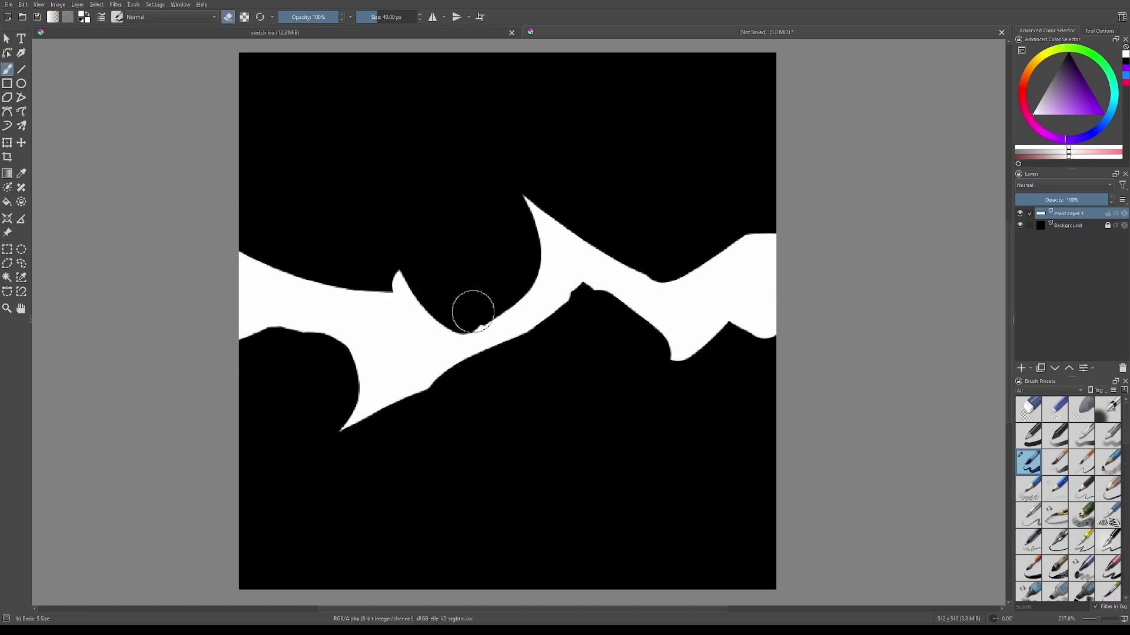
pyautogui.moveTo(367, 291); pyautogui.dragTo(387, 266)
pyautogui.moveTo(540, 331)
pyautogui.mouseDown()
pyautogui.moveTo(668, 254)
pyautogui.moveTo(747, 325)
pyautogui.moveTo(761, 411)
pyautogui.mouseUp()
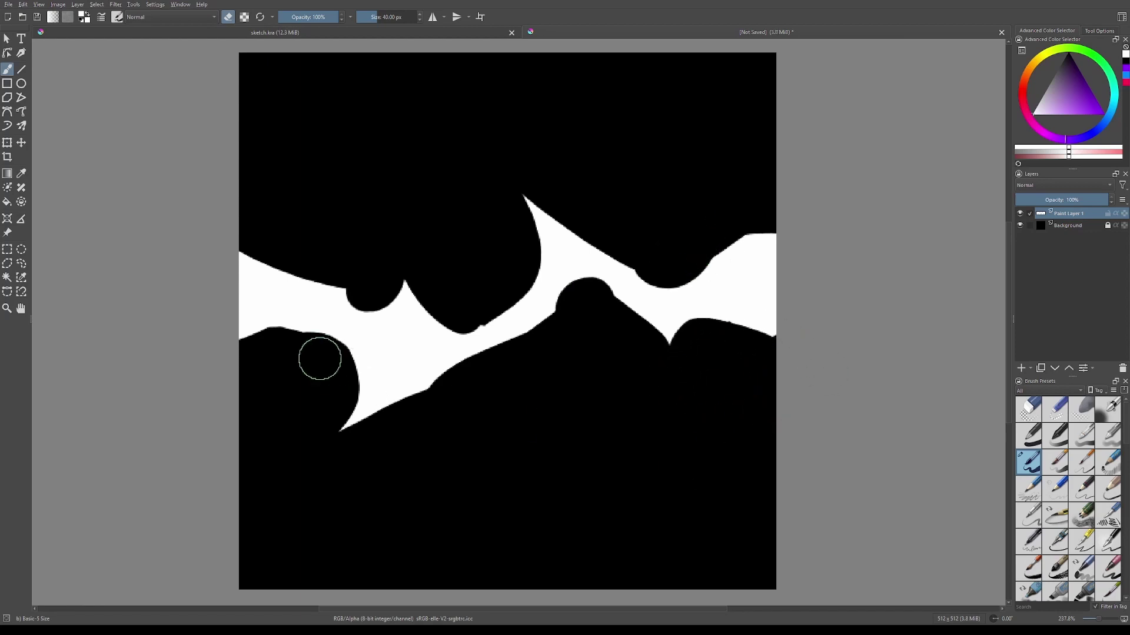
pyautogui.moveTo(314, 358)
pyautogui.mouseDown()
pyautogui.moveTo(315, 345)
pyautogui.moveTo(358, 360)
pyautogui.mouseUp()
# - Add a downward spike on the band's right part and trim the upper edges at both ends
pyautogui.press('e')
pyautogui.moveTo(654, 317)
pyautogui.mouseDown()
pyautogui.moveTo(690, 367)
pyautogui.moveTo(672, 406)
pyautogui.mouseUp()
pyautogui.moveTo(704, 334); pyautogui.dragTo(722, 379)
pyautogui.moveTo(695, 261)
pyautogui.mouseDown()
pyautogui.moveTo(739, 212)
pyautogui.moveTo(774, 215)
pyautogui.mouseUp()
pyautogui.moveTo(247, 261); pyautogui.dragTo(348, 267)
pyautogui.press('e')
# - Paint a small downward spike under the band's middle and erase a rounded hollow beside it
pyautogui.moveTo(525, 333); pyautogui.dragTo(543, 361)
pyautogui.press('e')
pyautogui.moveTo(462, 362)
pyautogui.mouseDown()
pyautogui.moveTo(540, 398)
pyautogui.moveTo(547, 336)
pyautogui.mouseUp()
pyautogui.hotkey('ctrl', 'z')
pyautogui.hotkey('ctrl', 'z')
pyautogui.moveTo(539, 377)
pyautogui.mouseDown()
pyautogui.moveTo(511, 371)
pyautogui.moveTo(585, 374)
pyautogui.moveTo(537, 318)
pyautogui.moveTo(559, 339)
pyautogui.moveTo(583, 338)
pyautogui.moveTo(559, 306)
pyautogui.mouseUp()
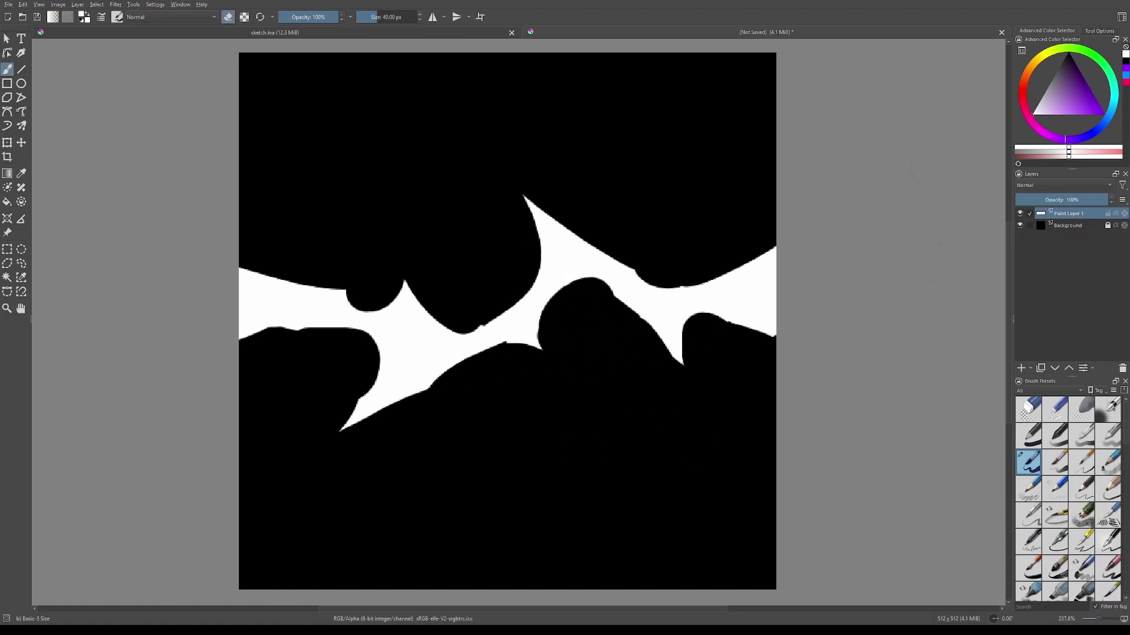
# - With a brush of about 18 px, paint a thin arch over the band's right part and a pointed loop at its lower left
pyautogui.press('e')
pyautogui.moveTo(301, 353); pyautogui.dragTo(288, 365)
pyautogui.scroll(1, 556, 221)
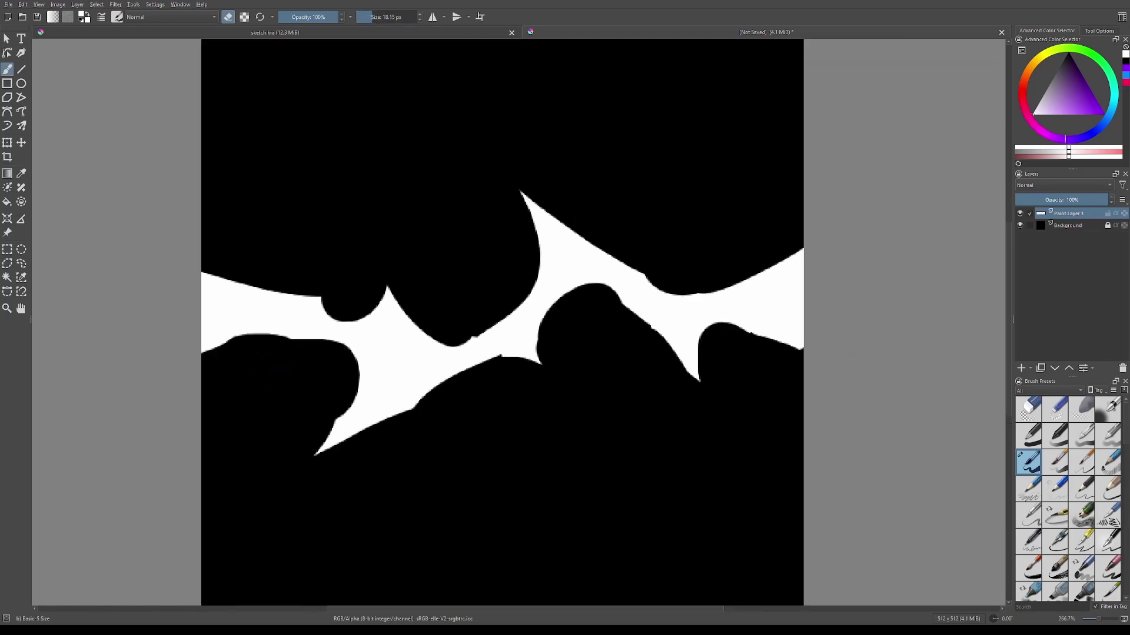
pyautogui.press('e')
pyautogui.moveTo(595, 250)
pyautogui.mouseDown()
pyautogui.moveTo(686, 240)
pyautogui.moveTo(736, 281)
pyautogui.mouseUp()
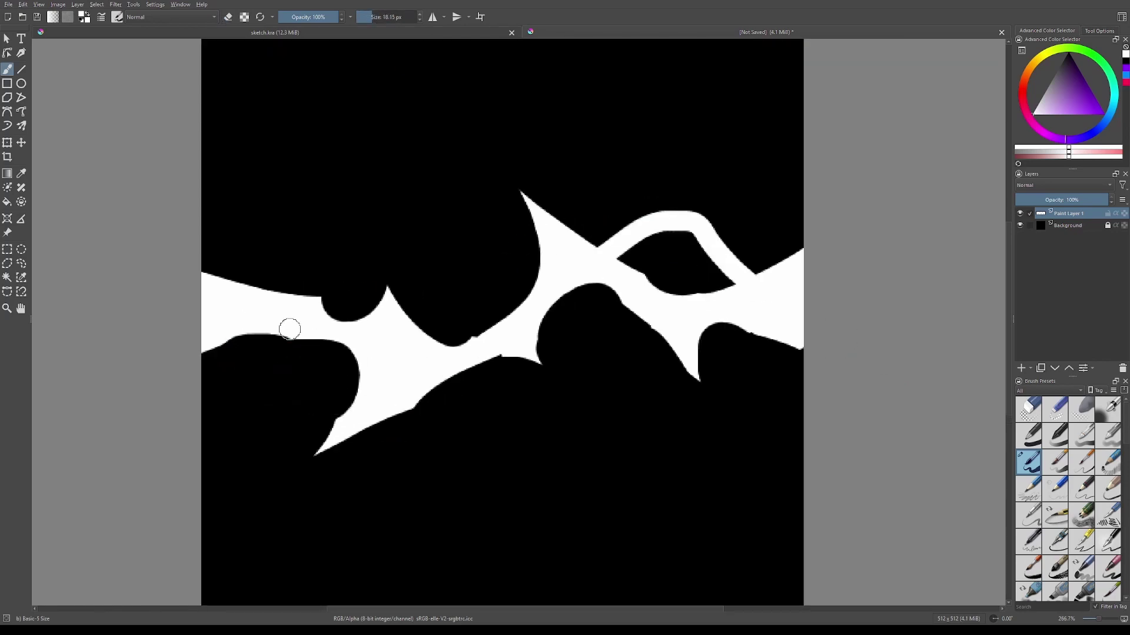
pyautogui.press('e')
pyautogui.moveTo(285, 325)
pyautogui.mouseDown()
pyautogui.moveTo(328, 419)
pyautogui.moveTo(298, 349)
pyautogui.mouseUp()
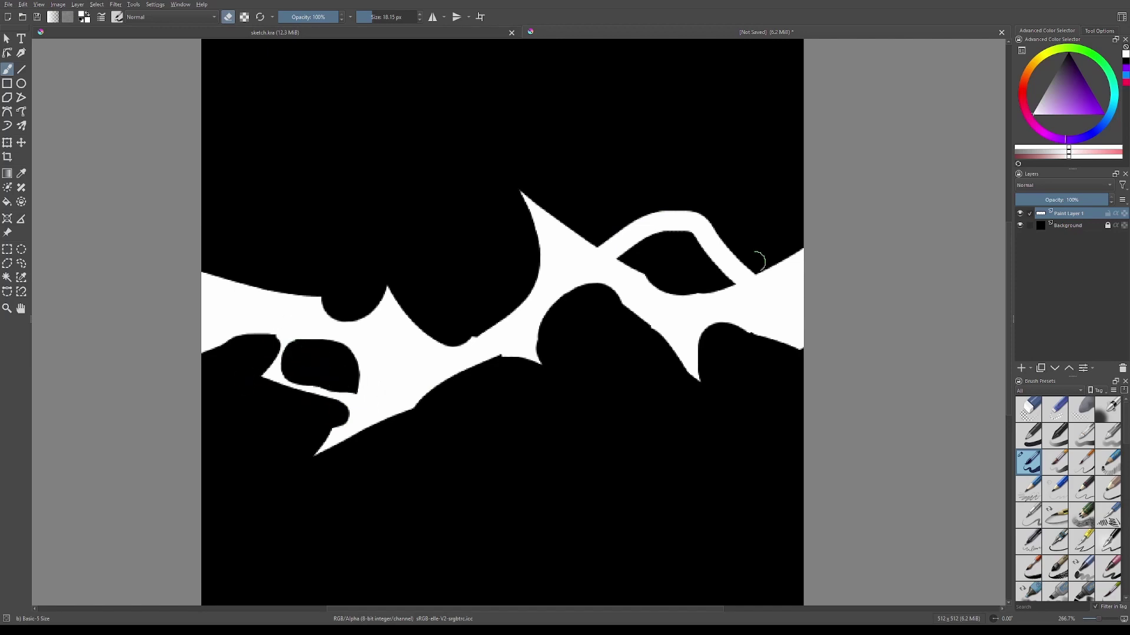
# - Fill in the arch's junctions with the band and erase its outline into a thinner, smoother loop
pyautogui.press('e')
pyautogui.moveTo(627, 255); pyautogui.dragTo(591, 244)
pyautogui.click(613, 243)
pyautogui.press('e')
pyautogui.moveTo(728, 279); pyautogui.dragTo(775, 257)
pyautogui.moveTo(719, 268)
pyautogui.mouseDown()
pyautogui.moveTo(703, 287)
pyautogui.moveTo(636, 253)
pyautogui.moveTo(640, 211)
pyautogui.mouseUp()
pyautogui.scroll(-3, 807, 289)
pyautogui.scroll(3, 829, 296)
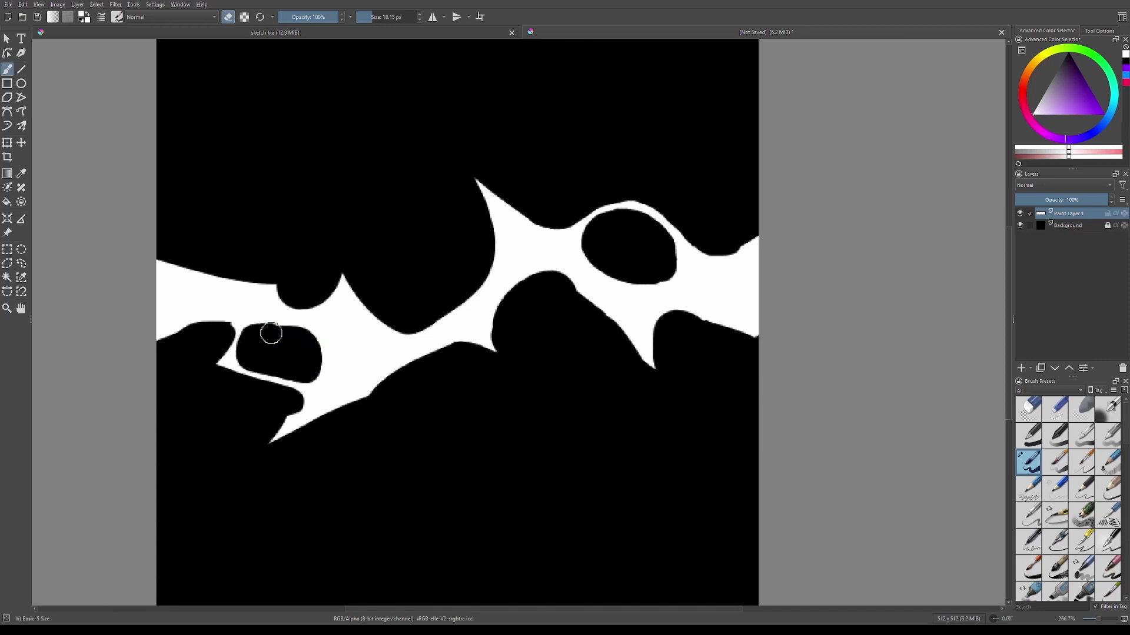
# - Erase small round holes in the left and right parts of the white band and clean up its edges
pyautogui.moveTo(379, 340); pyautogui.dragTo(369, 337)
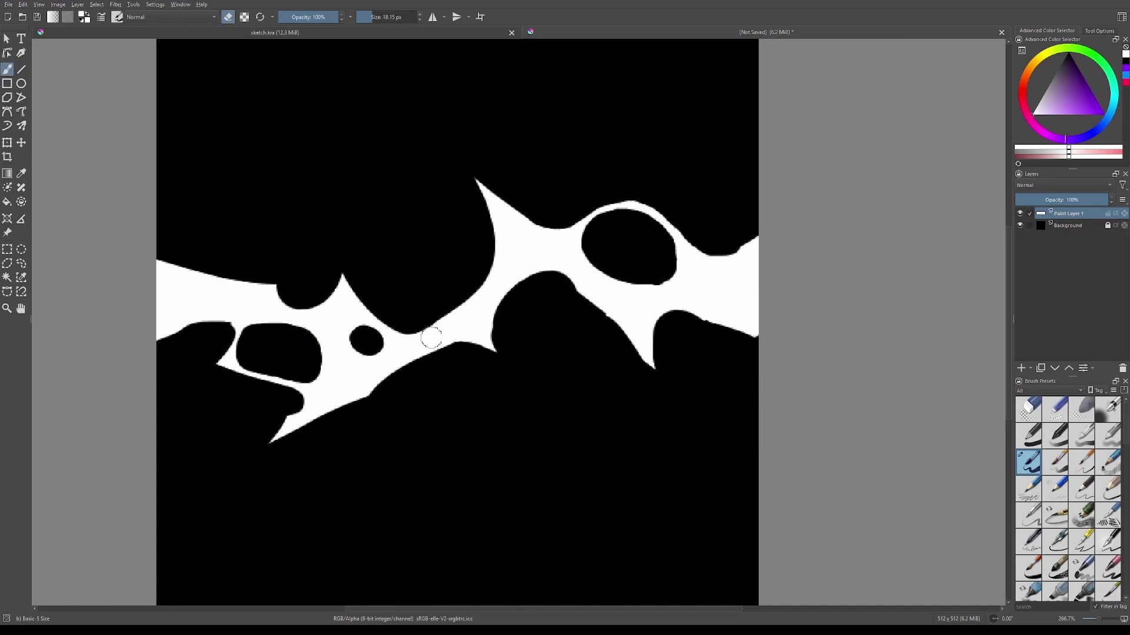
pyautogui.click(693, 288)
pyautogui.scroll(-3, 894, 386)
pyautogui.scroll(4, 851, 385)
pyautogui.hotkey('ctrl', 'z')
pyautogui.hotkey('ctrl', 'z')
pyautogui.moveTo(219, 323); pyautogui.dragTo(210, 328)
pyautogui.click(726, 234)
pyautogui.scroll(-2, 728, 234)
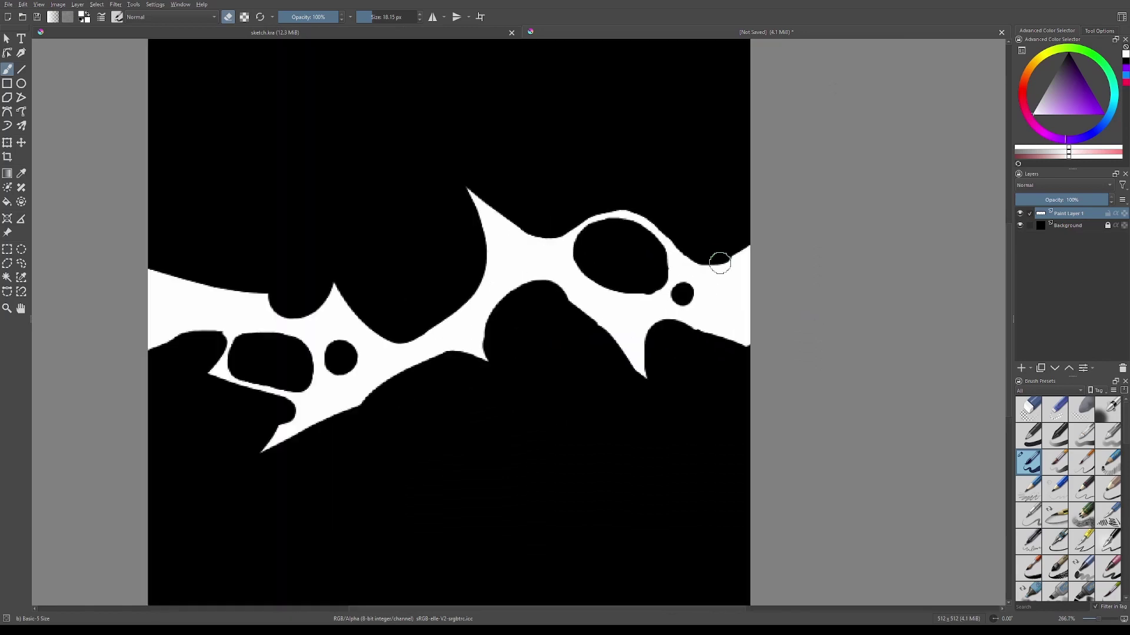
pyautogui.moveTo(387, 273); pyautogui.dragTo(463, 284, button='middle')
pyautogui.scroll(4, 531, 287)
pyautogui.scroll(-5, 604, 308)
pyautogui.scroll(1, 601, 308)
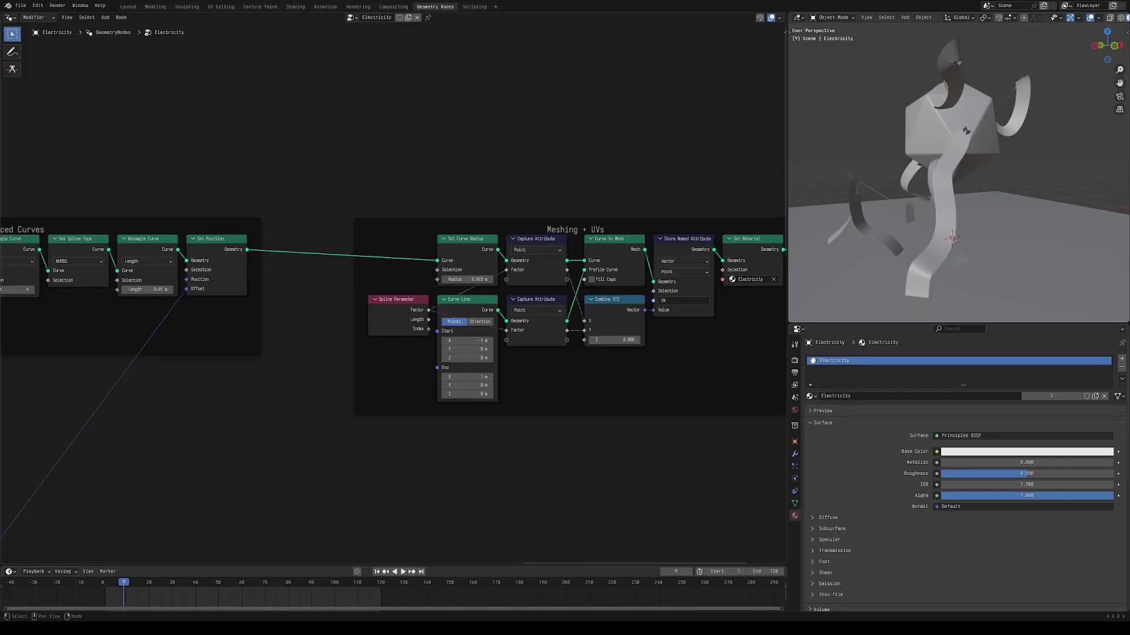
# - Return to Blender, open the Compositing workspace and show the 3D viewport in rendered shading
pyautogui.click(395, 7)
pyautogui.scroll(-3, 477, 283)
pyautogui.moveTo(477, 282); pyautogui.dragTo(370, 153, button='middle')
pyautogui.scroll(2, 371, 153)
pyautogui.moveTo(486, 335); pyautogui.dragTo(463, 247, button='middle')
pyautogui.press('z')
pyautogui.click(350, 484)
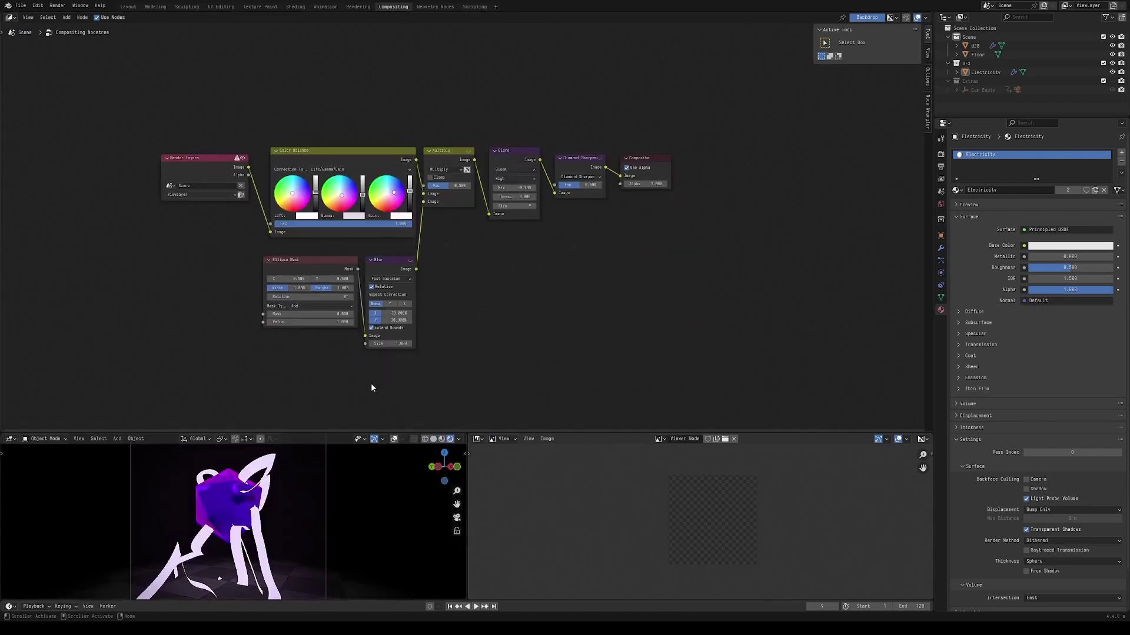
# - Add an Image node with the painted electricity texture above the existing compositing nodes and preview it in a Viewer
pyautogui.moveTo(371, 87); pyautogui.dragTo(374, 365, button='middle')
pyautogui.hotkey('shift', 'a')
pyautogui.click(296, 316)
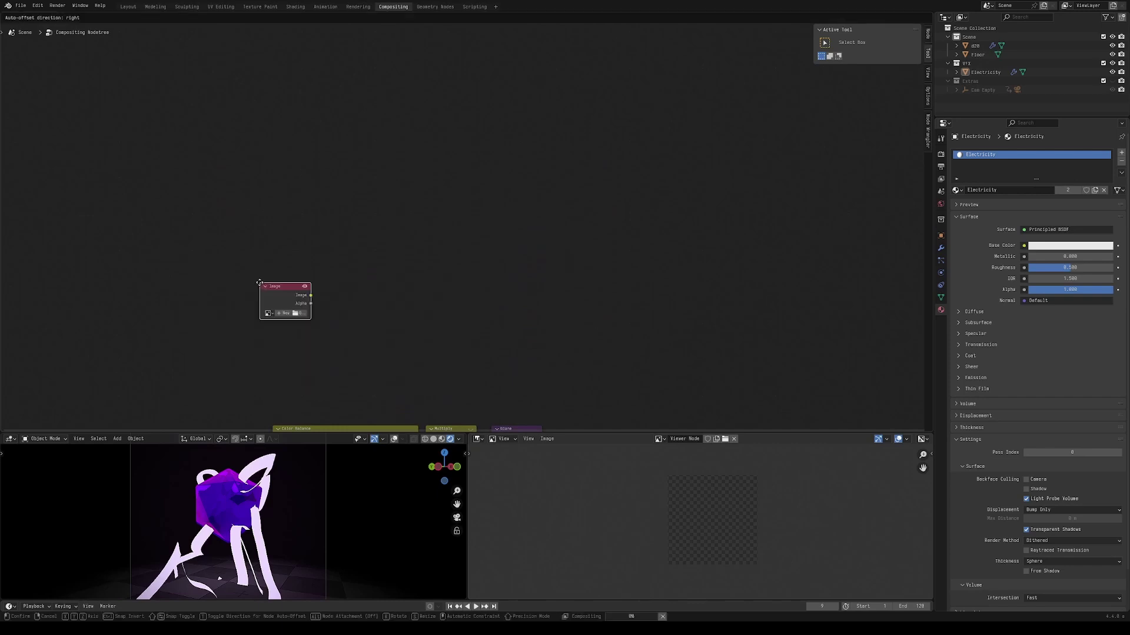
pyautogui.click(266, 303)
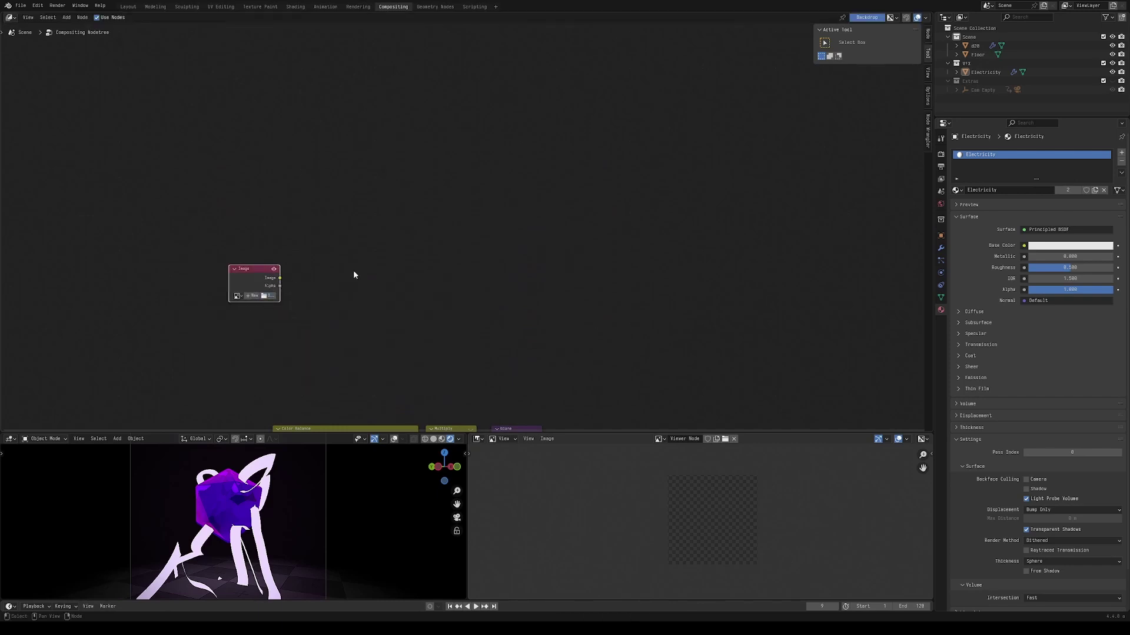
pyautogui.scroll(3, 371, 318)
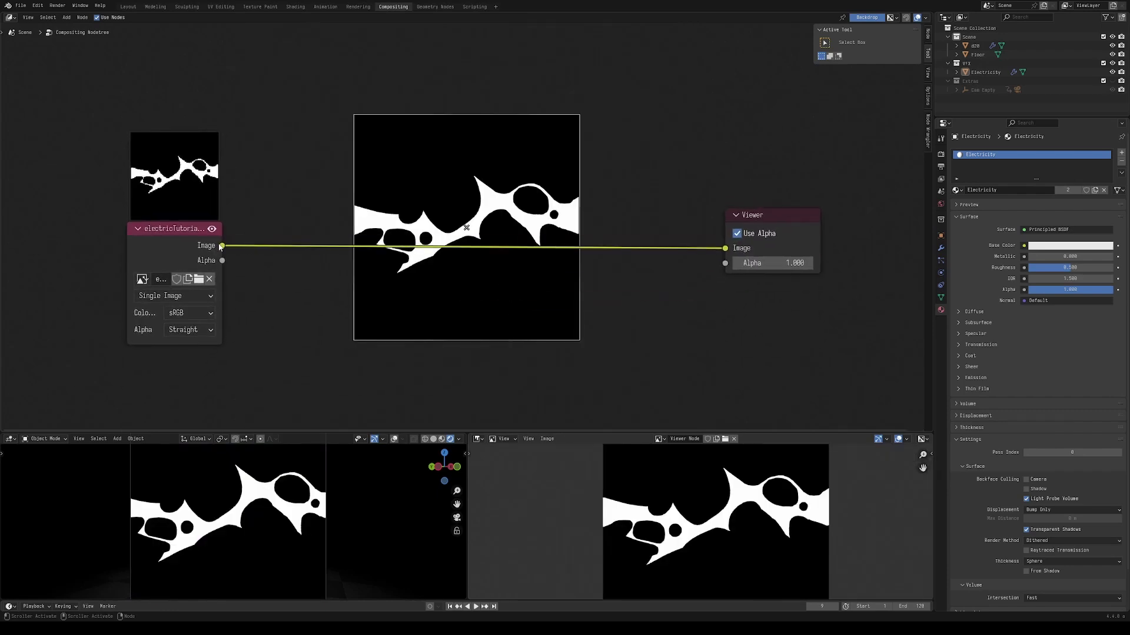
# - Add a Dilate/Erode node fed by the texture image, using Feather mode with Linear falloff
pyautogui.moveTo(222, 246); pyautogui.dragTo(299, 199)
pyautogui.press('Return')
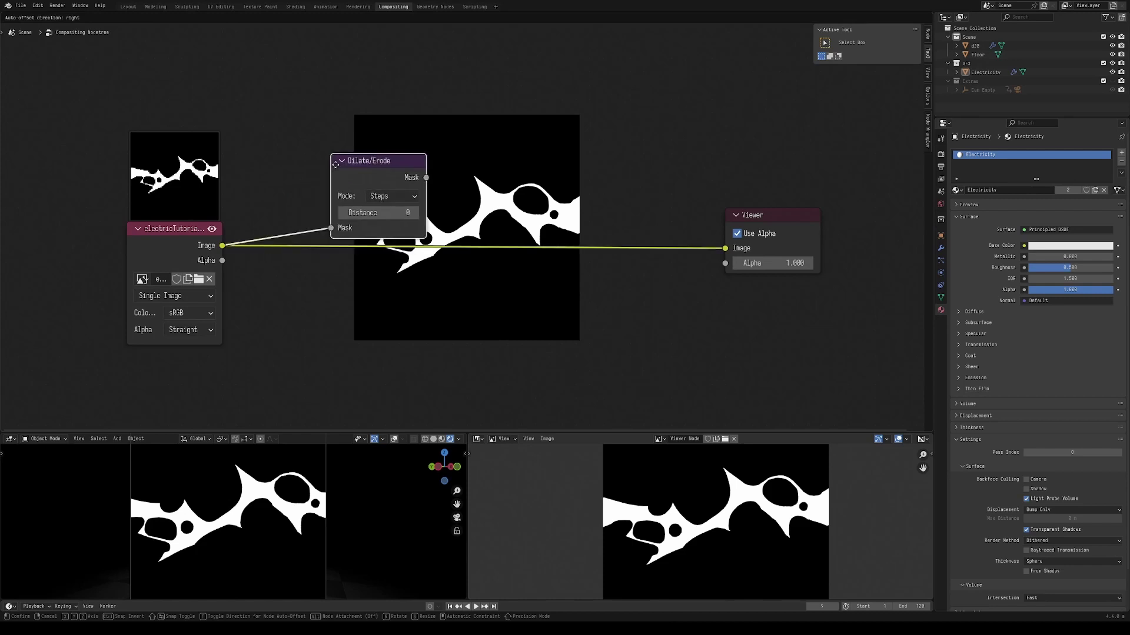
pyautogui.click(359, 143)
pyautogui.click(420, 169)
pyautogui.click(411, 229)
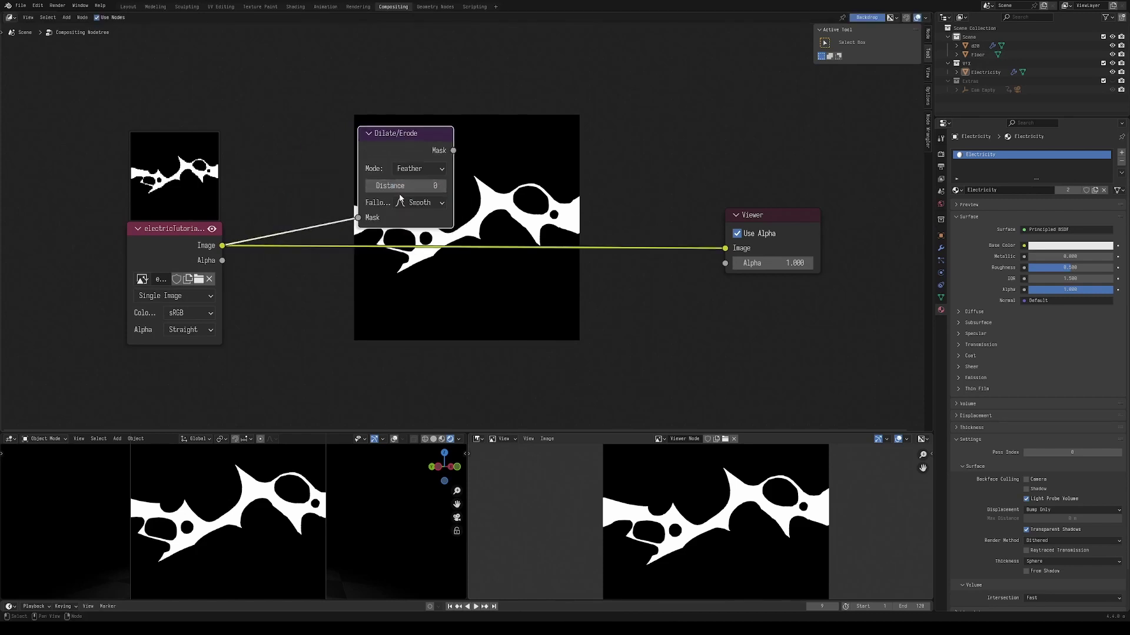
pyautogui.click(419, 203)
pyautogui.click(431, 293)
# - Connect the Dilate/Erode mask to the Viewer and set its distance to 64
pyautogui.moveTo(453, 150); pyautogui.dragTo(725, 248)
pyautogui.moveTo(405, 185); pyautogui.dragTo(456, 186)
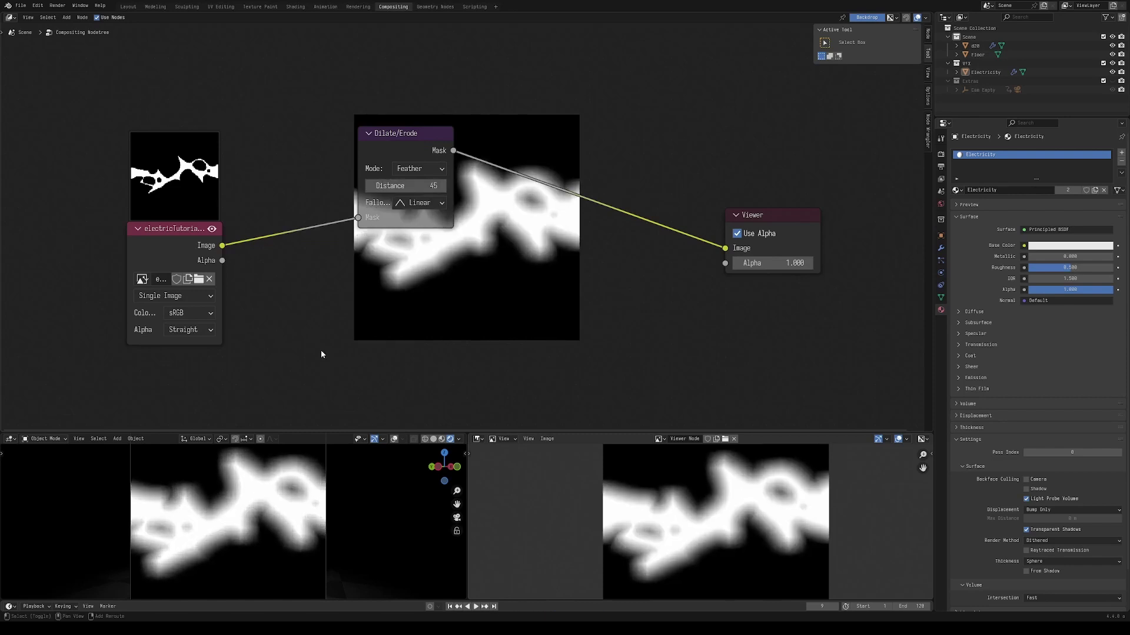
pyautogui.click(414, 188)
pyautogui.write('64')
pyautogui.press('Return')
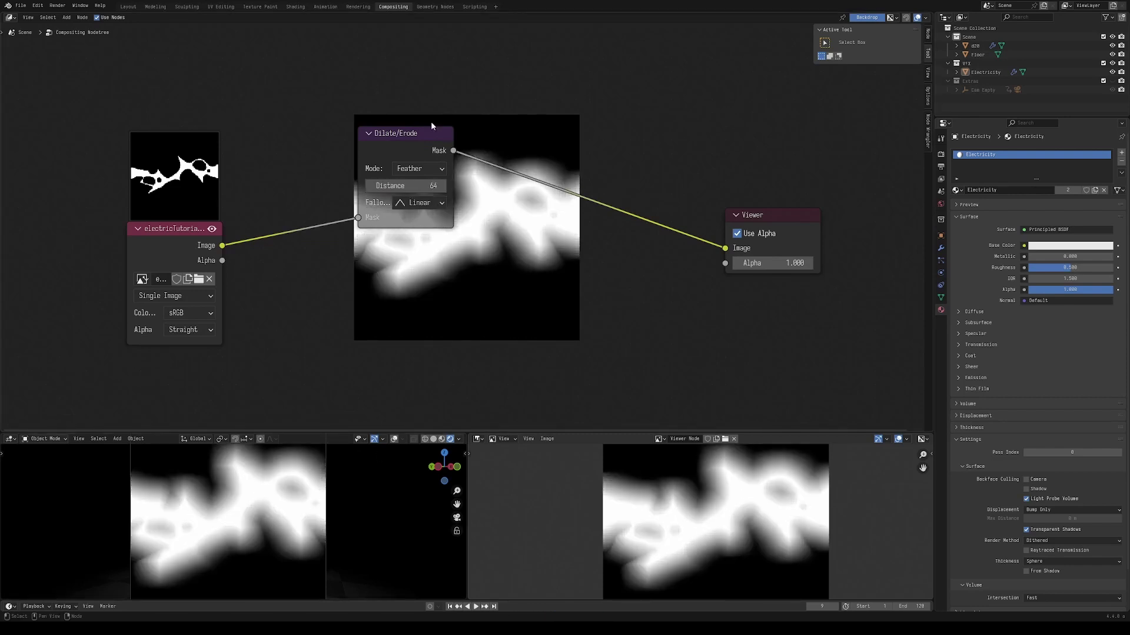
# - Duplicate the Dilate/Erode node below with its image link kept, preview the copy and set its distance to -64
pyautogui.hotkey('ctrl', 'shift', 'd')
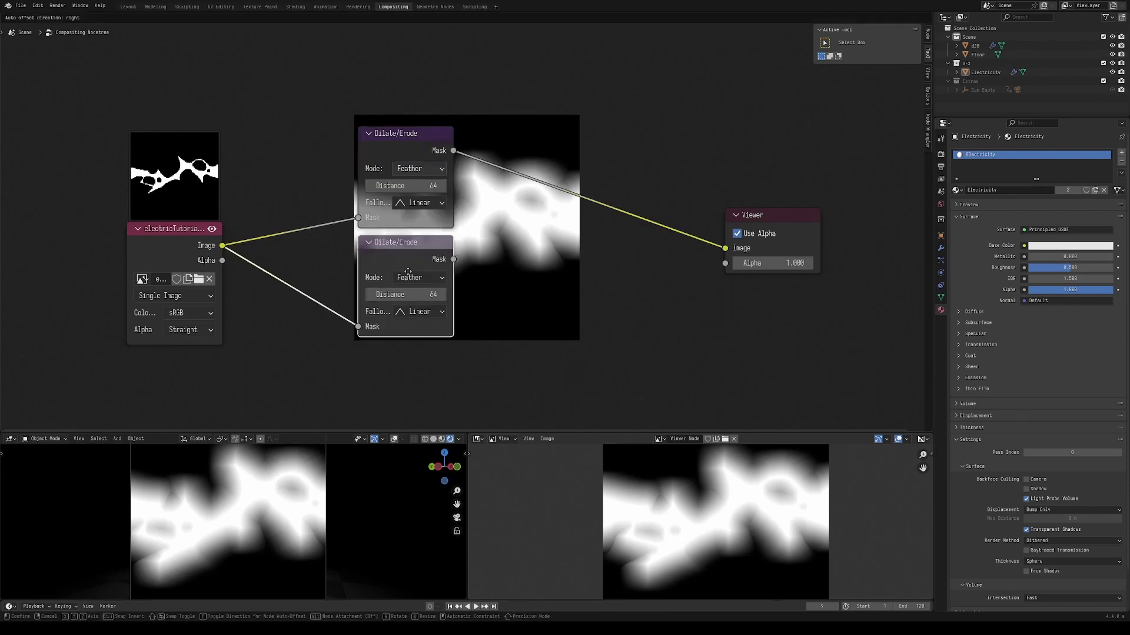
pyautogui.click(418, 256)
pyautogui.keyDown('ctrl'); pyautogui.keyDown('shift'); pyautogui.click(418, 256); pyautogui.keyUp('shift'); pyautogui.keyUp('ctrl')
pyautogui.click(416, 294)
pyautogui.write('-64')
pyautogui.press('Return')
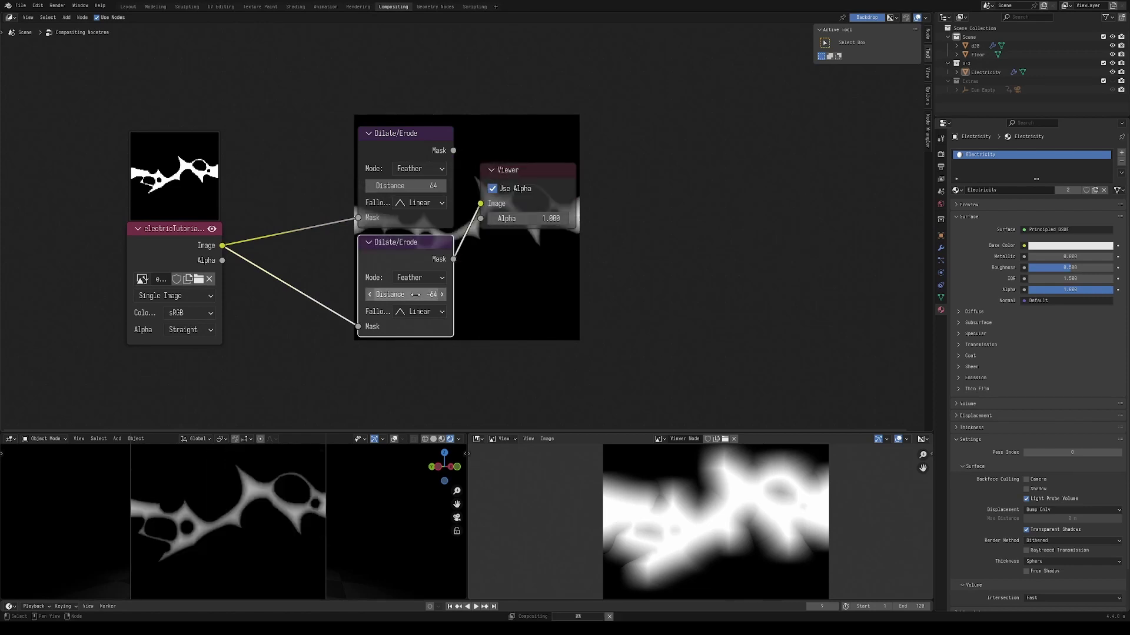
# - Blend the two Dilate/Erode masks with a Mix node at factor 0.5, shown in the repositioned Viewer
pyautogui.moveTo(487, 152); pyautogui.dragTo(535, 217)
pyautogui.press('g')
pyautogui.click(779, 227)
pyautogui.moveTo(453, 150); pyautogui.dragTo(525, 170)
pyautogui.click(556, 187)
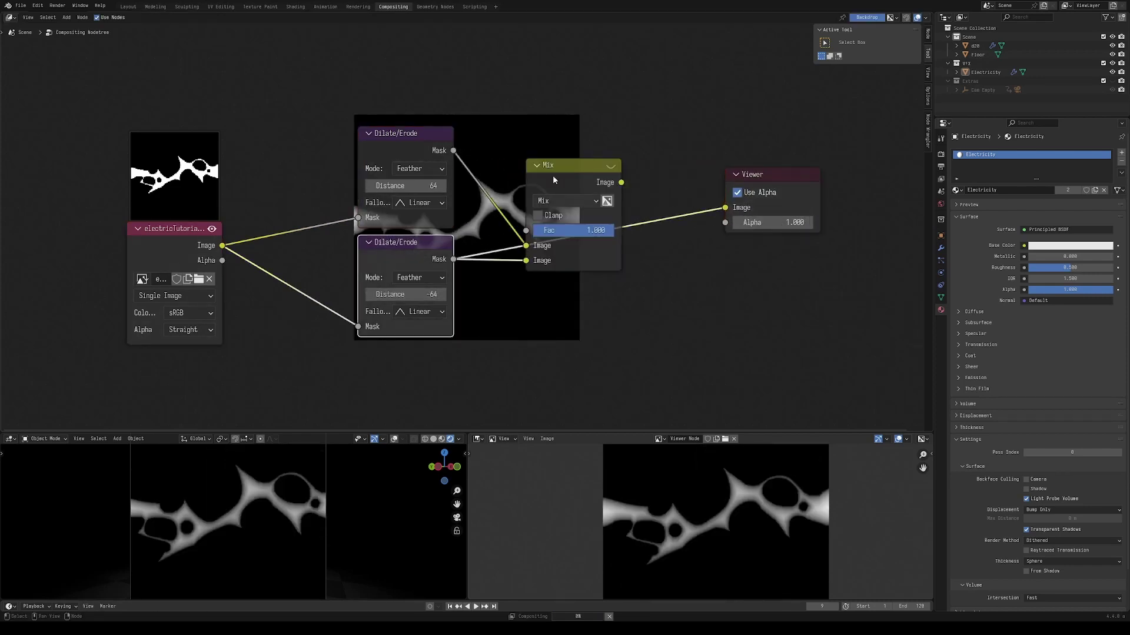
pyautogui.moveTo(561, 164); pyautogui.dragTo(510, 156)
pyautogui.click(531, 147)
pyautogui.click(562, 212)
pyautogui.press('Return')
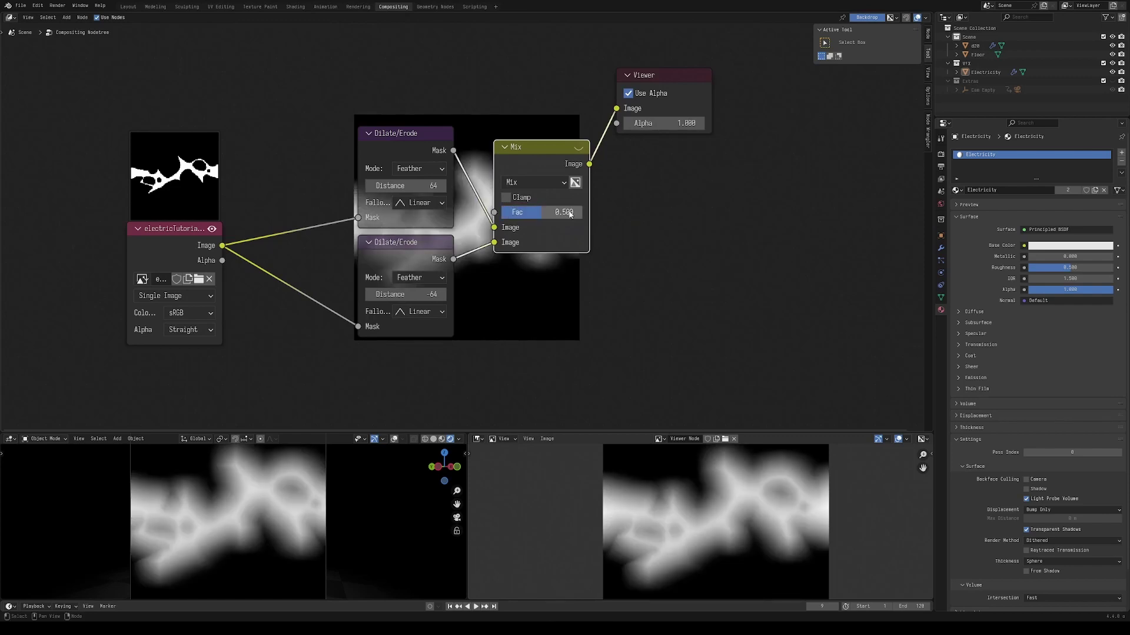
pyautogui.moveTo(651, 65); pyautogui.dragTo(681, 95)
pyautogui.press('g')
pyautogui.click(787, 159)
# - Examine the blended gradient up close in the Viewer image for artifacts along the lightning's edges
pyautogui.click(544, 148)
pyautogui.scroll(5, 668, 469)
pyautogui.scroll(-4, 668, 469)
pyautogui.scroll(5, 671, 529)
pyautogui.moveTo(714, 580); pyautogui.dragTo(602, 580, button='middle')
pyautogui.scroll(-3, 673, 528)
pyautogui.scroll(-2, 687, 538)
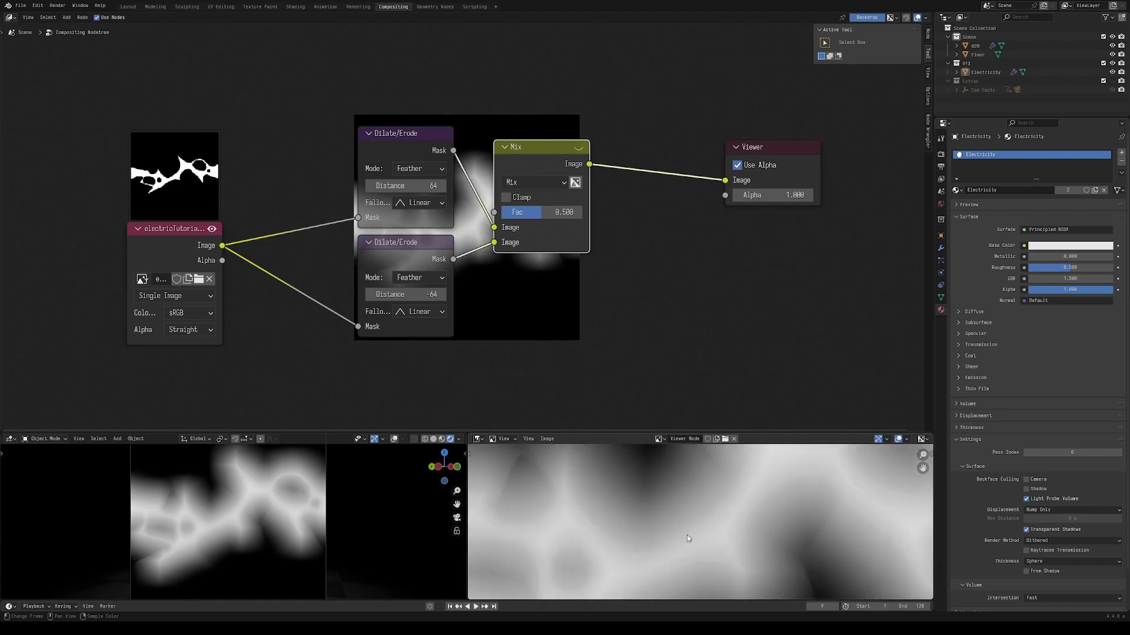
pyautogui.moveTo(652, 528); pyautogui.dragTo(694, 524, button='middle')
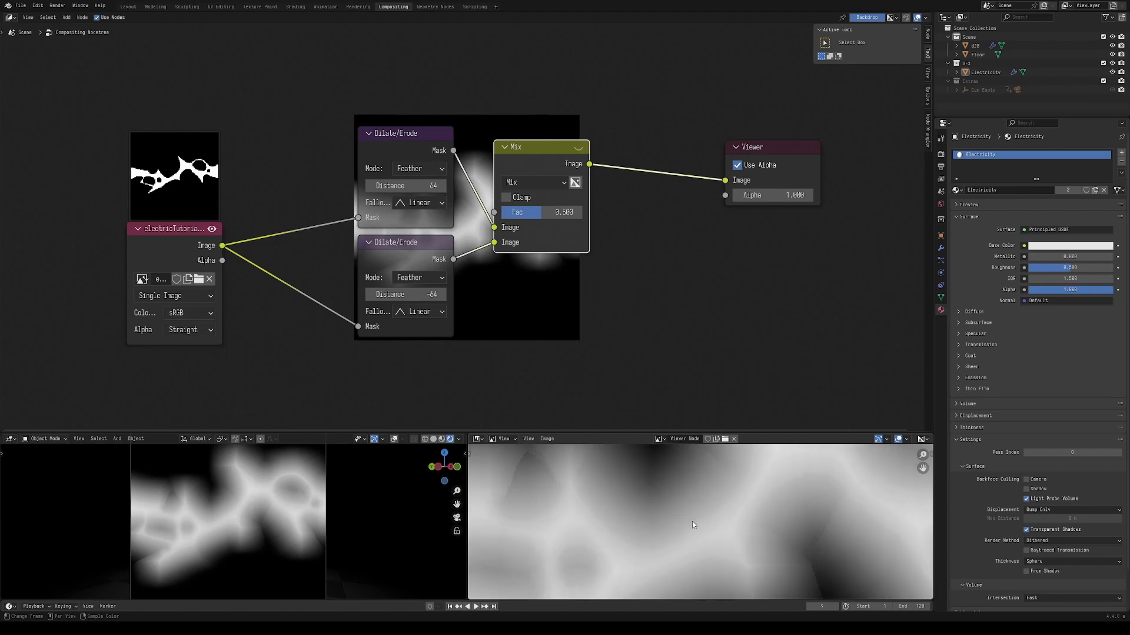
# - Insert a copy of the upper Dilate/Erode node between the image and the original, and switch it to Distance mode
pyautogui.click(404, 134)
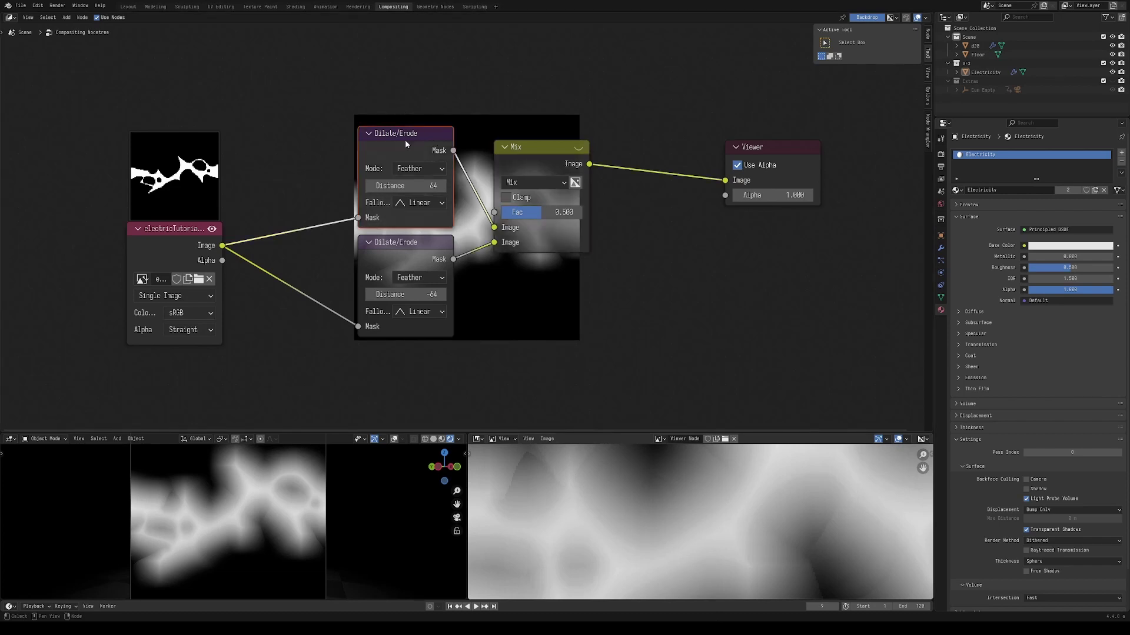
pyautogui.hotkey('shift', 'd')
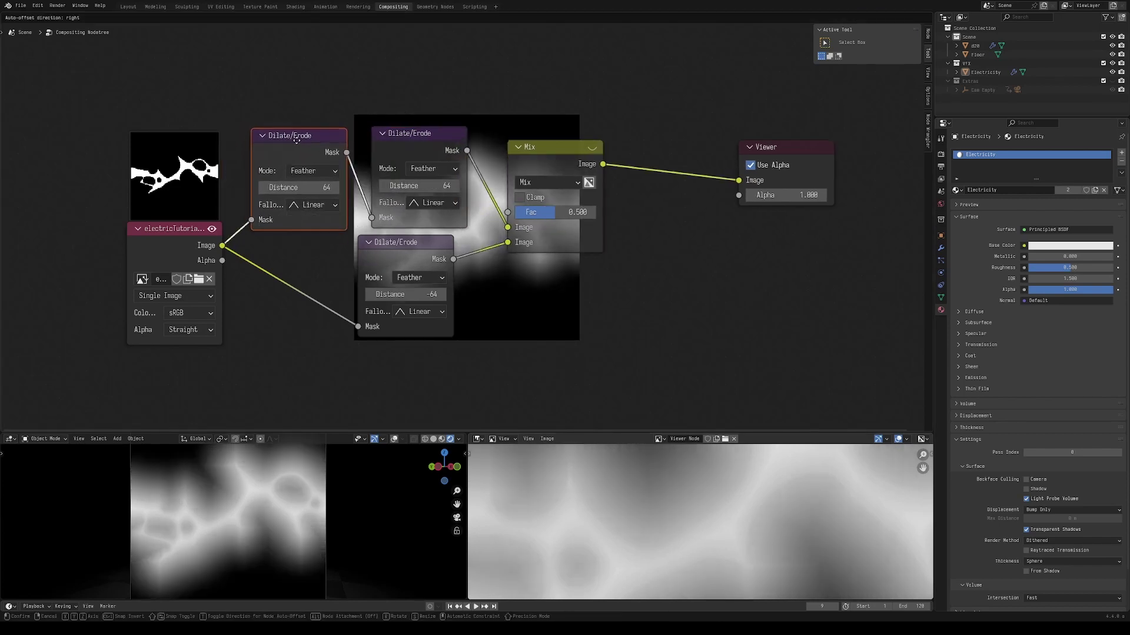
pyautogui.click(310, 140)
pyautogui.click(324, 168)
pyautogui.click(318, 214)
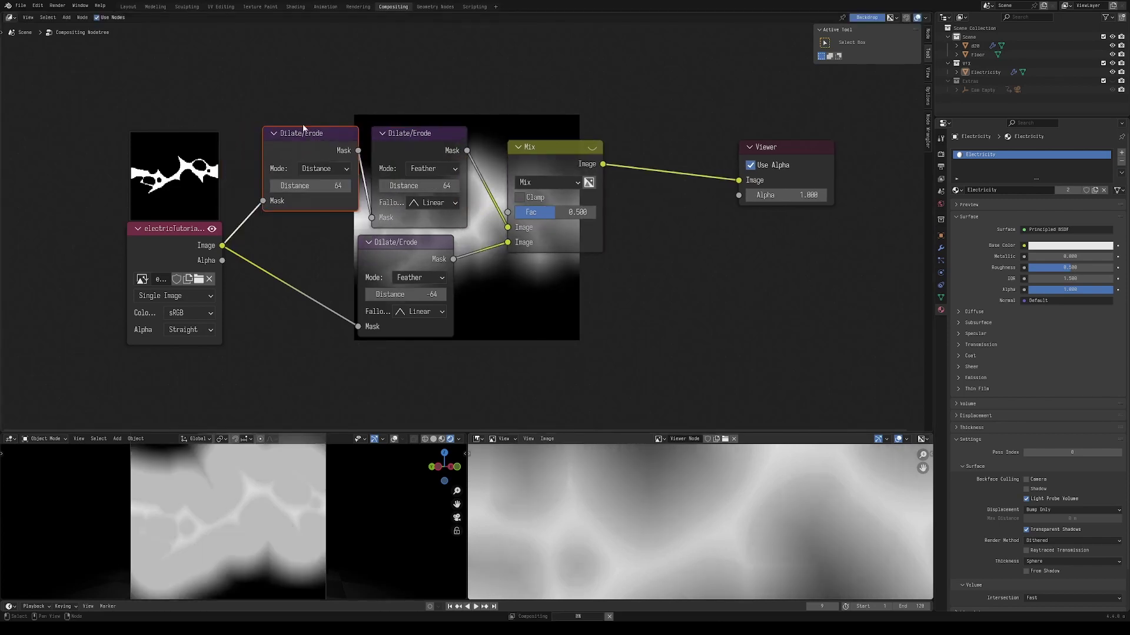
# - Insert another Distance-mode copy before the lower Feather node, using distance 1 for the upper one and -1 for the lower one
pyautogui.hotkey('shift', 'd')
pyautogui.click(301, 231)
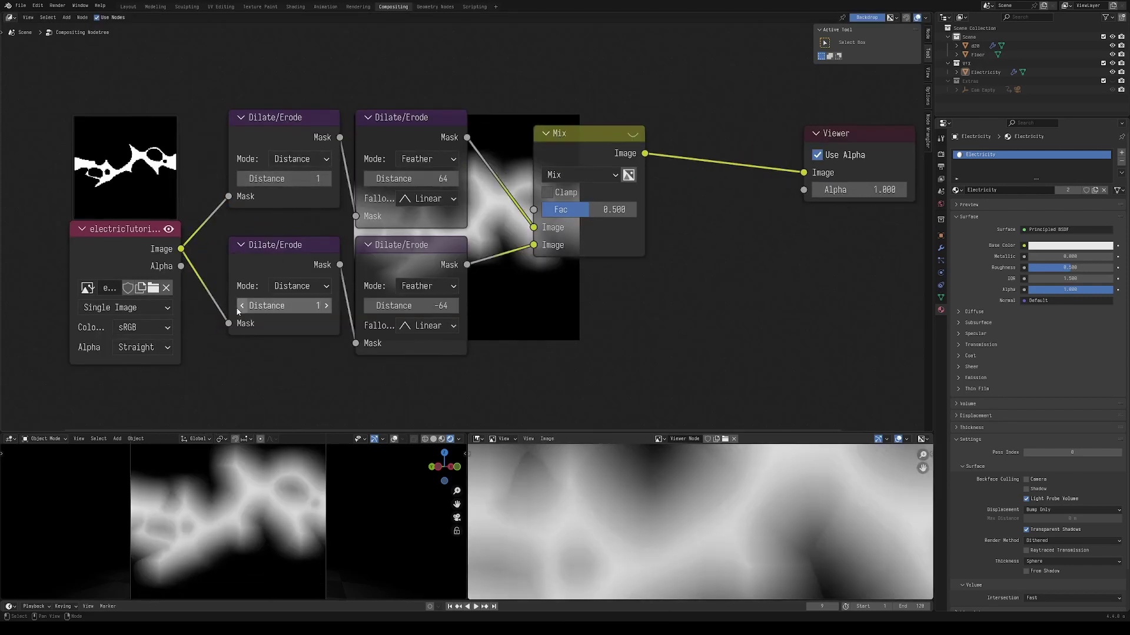
pyautogui.click(241, 306)
pyautogui.click(241, 306)
# - Check the smoothed gradient and save the Viewer image as a new file, tutorialLightningSDF.png
pyautogui.scroll(-12, 753, 534)
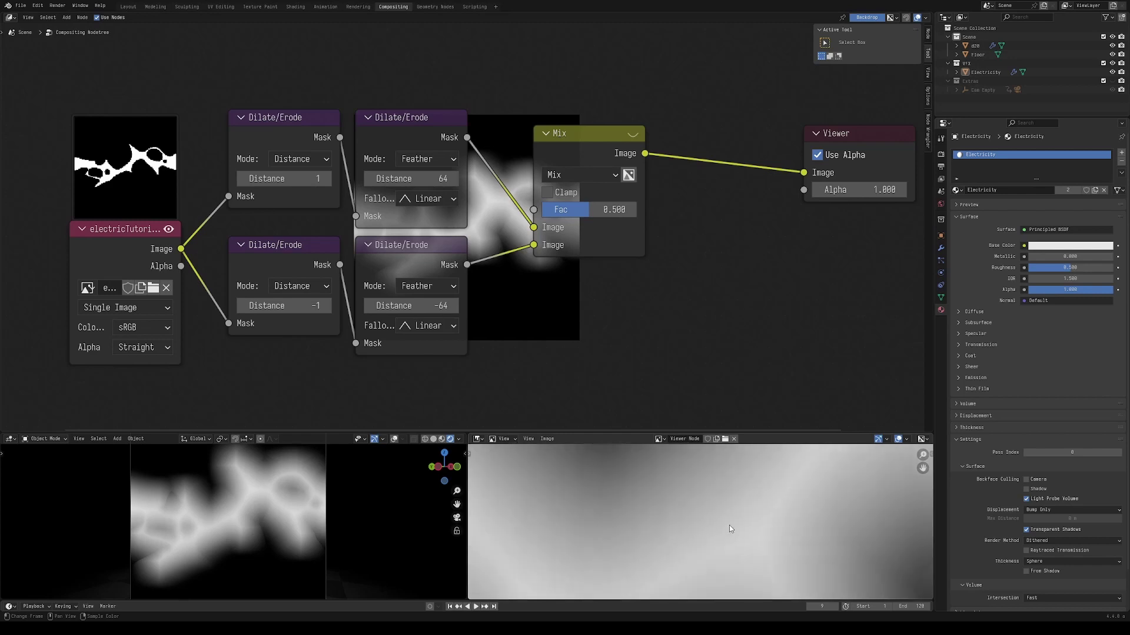
pyautogui.press('a')
pyautogui.hotkey('alt', 'a')
pyautogui.scroll(-1, 686, 333)
pyautogui.moveTo(686, 333); pyautogui.dragTo(616, 333, button='middle')
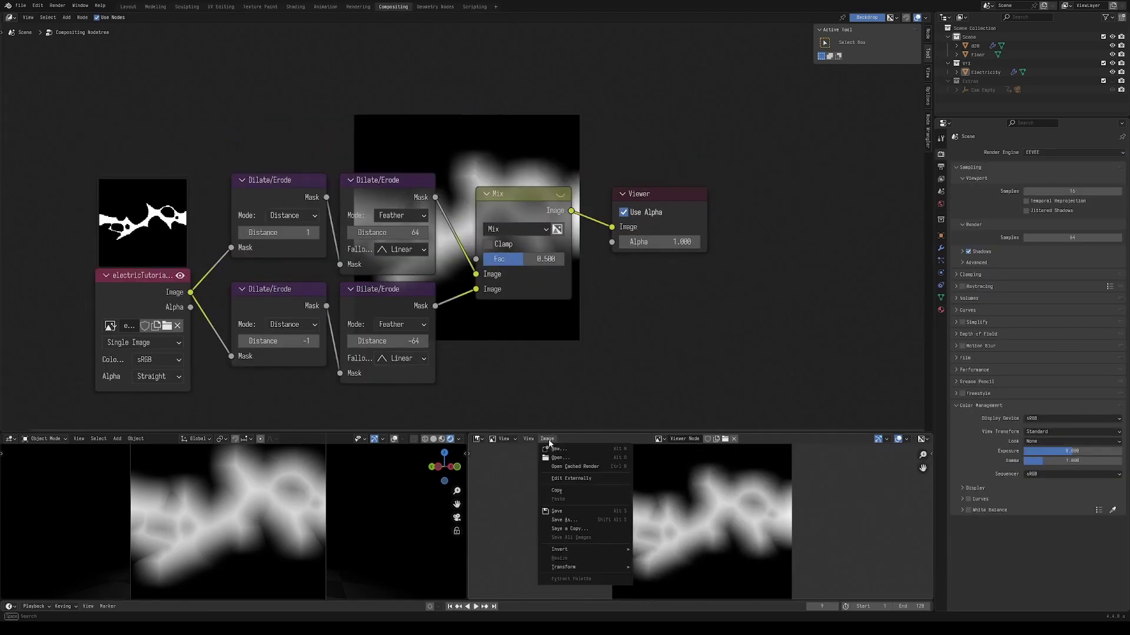
pyautogui.click(564, 520)
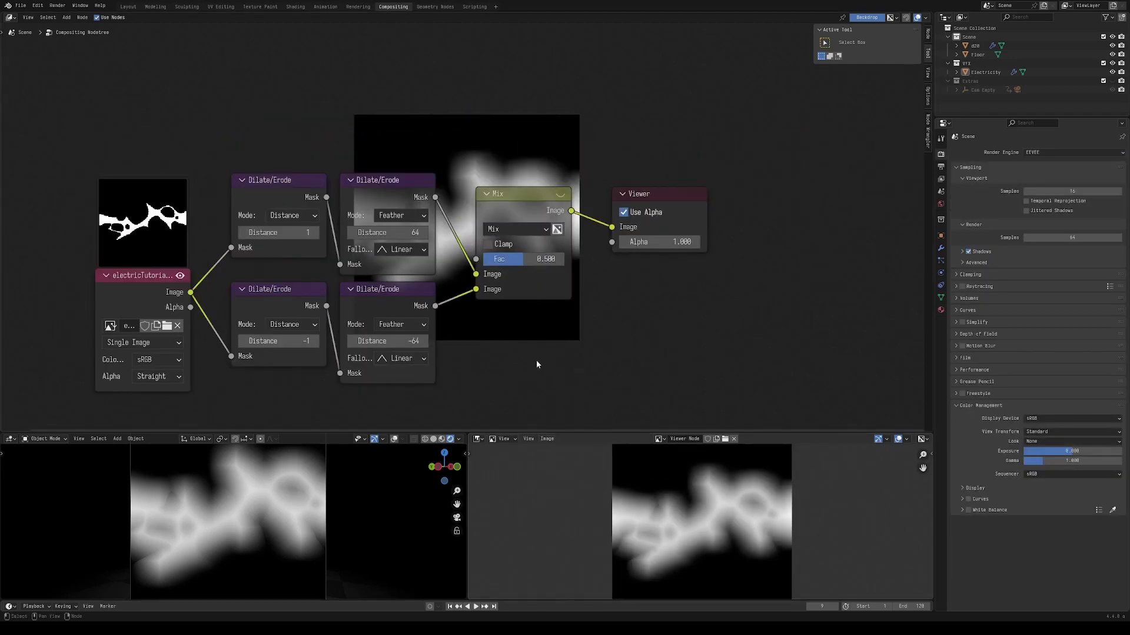
# - Delete the Viewer node and open the Shading workspace for the Electricity material
pyautogui.click(653, 197)
pyautogui.scroll(-3, 596, 309)
pyautogui.moveTo(596, 308); pyautogui.dragTo(667, 214, button='middle')
pyautogui.press('x')
pyautogui.click(295, 7)
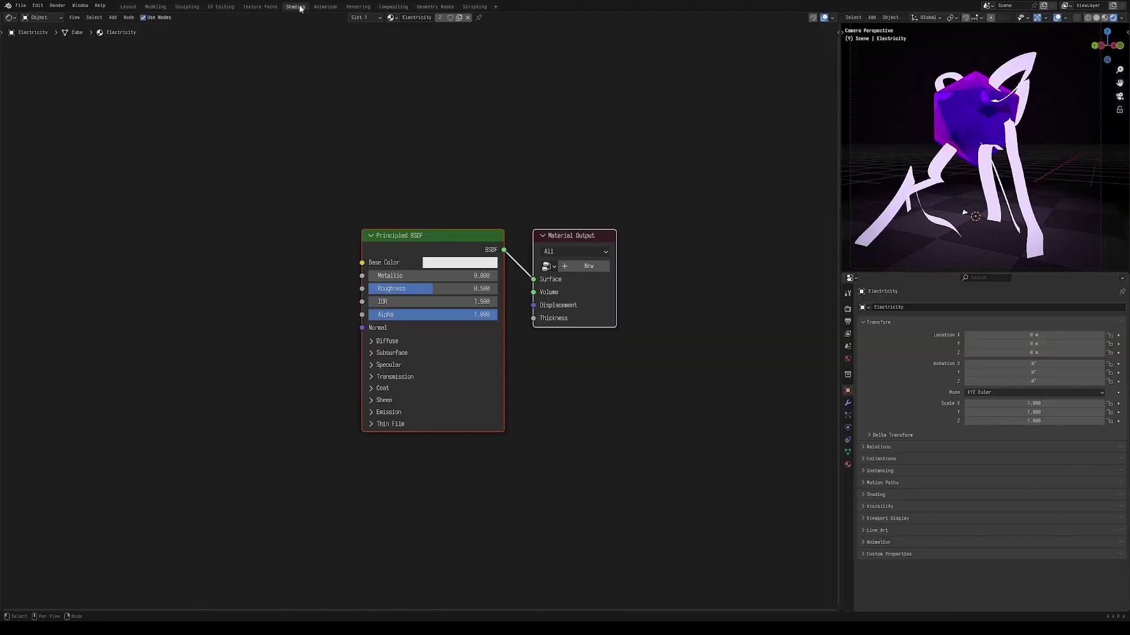
# - Add two geometry Attribute nodes to the material, one named UV and a duplicate below it named Age
pyautogui.hotkey('shift', 'a')
pyautogui.write('at')
pyautogui.press('Return')
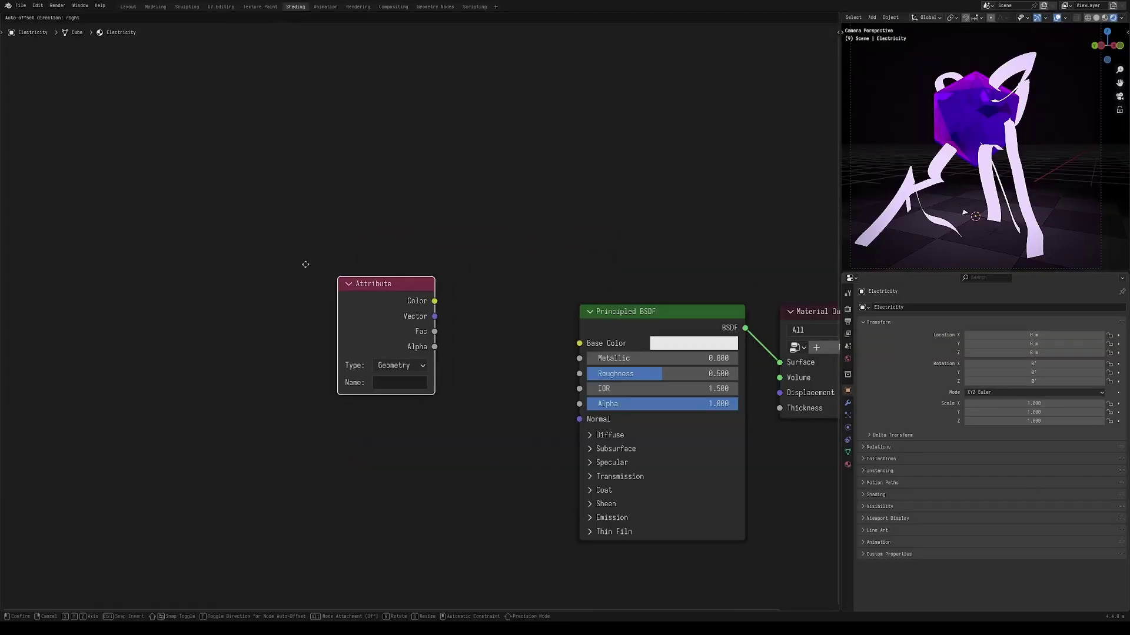
pyautogui.click(65, 189)
pyautogui.moveTo(185, 269); pyautogui.dragTo(338, 287, button='middle')
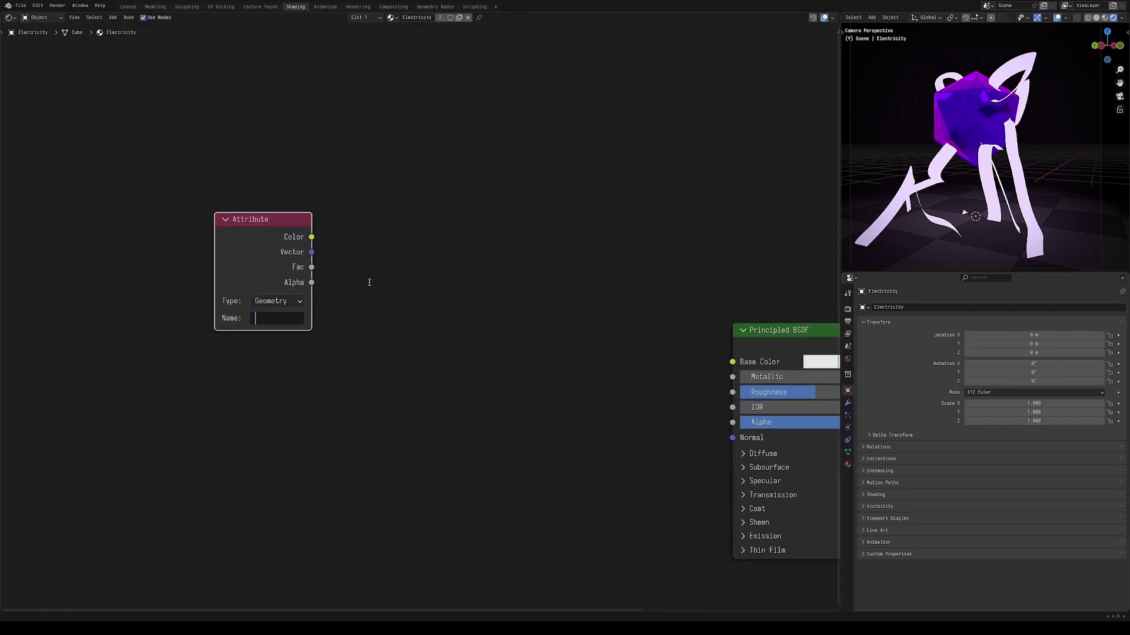
pyautogui.hotkey('shift', 'd')
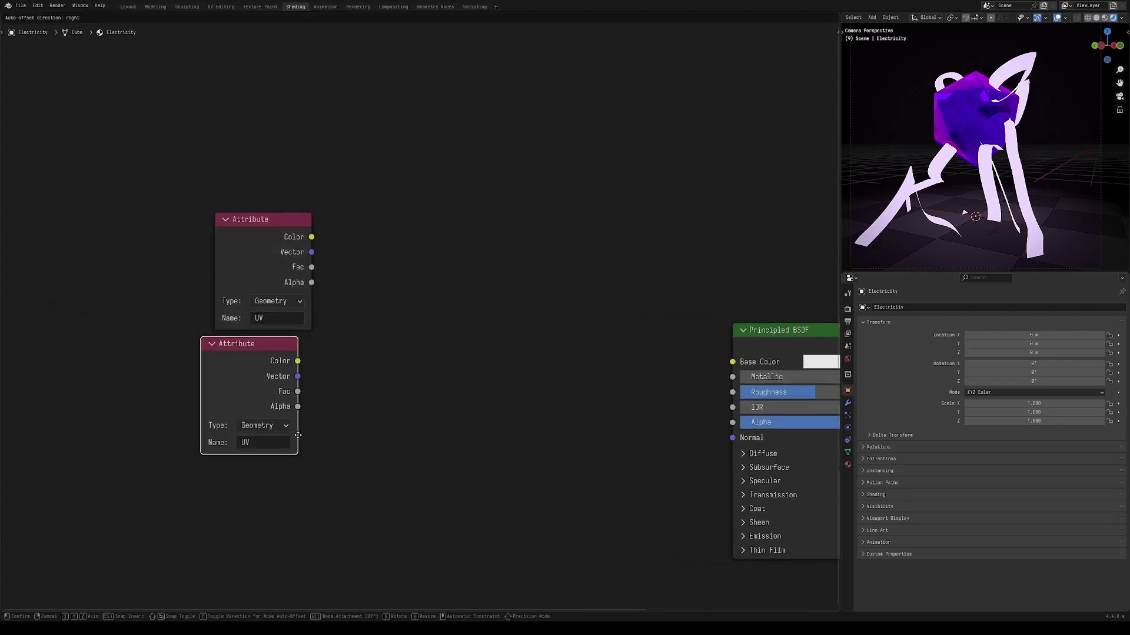
pyautogui.click(315, 429)
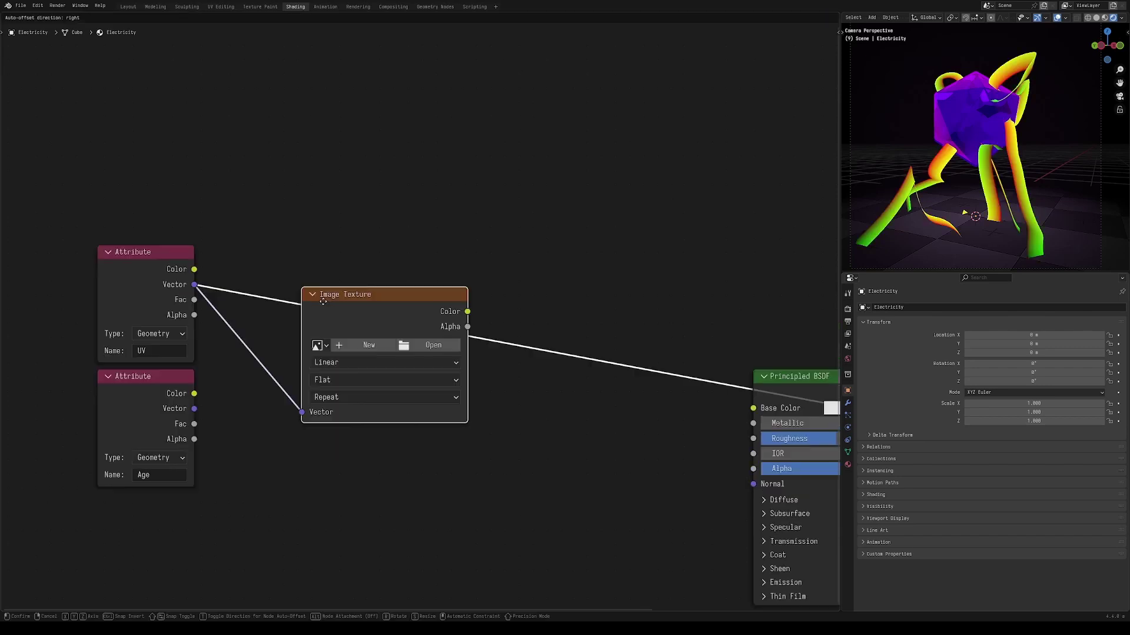
# - Place an Image Texture node using the UV attribute's vector, load tutorialLightningSDF.png and inspect its preview and color space options
pyautogui.moveTo(440, 339); pyautogui.dragTo(443, 275)
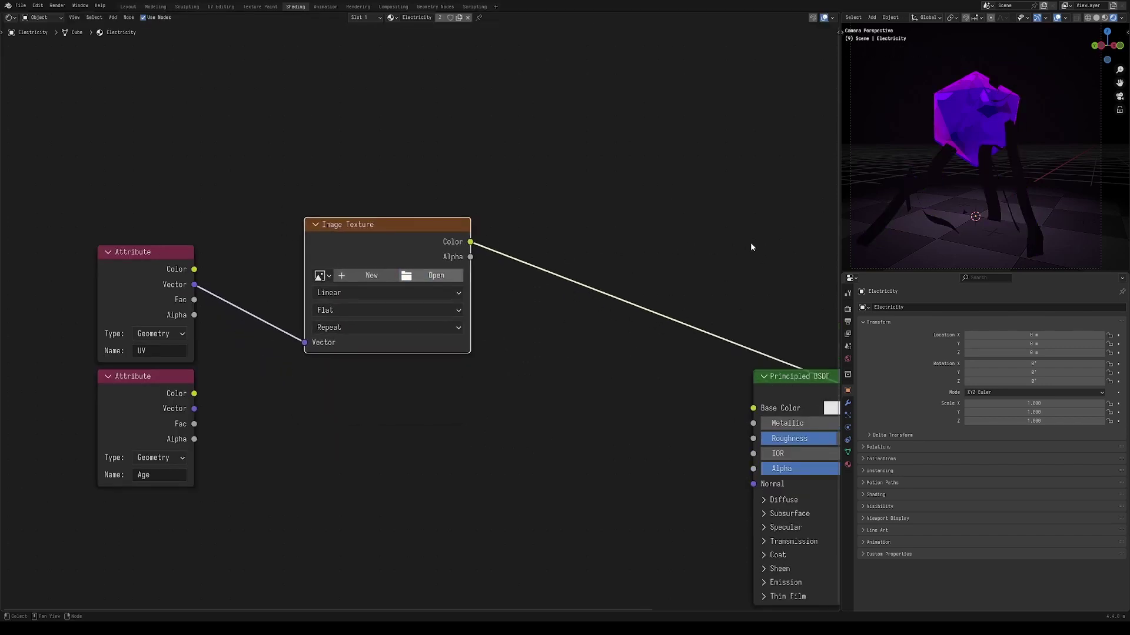
pyautogui.moveTo(1027, 179); pyautogui.dragTo(917, 207, button='middle')
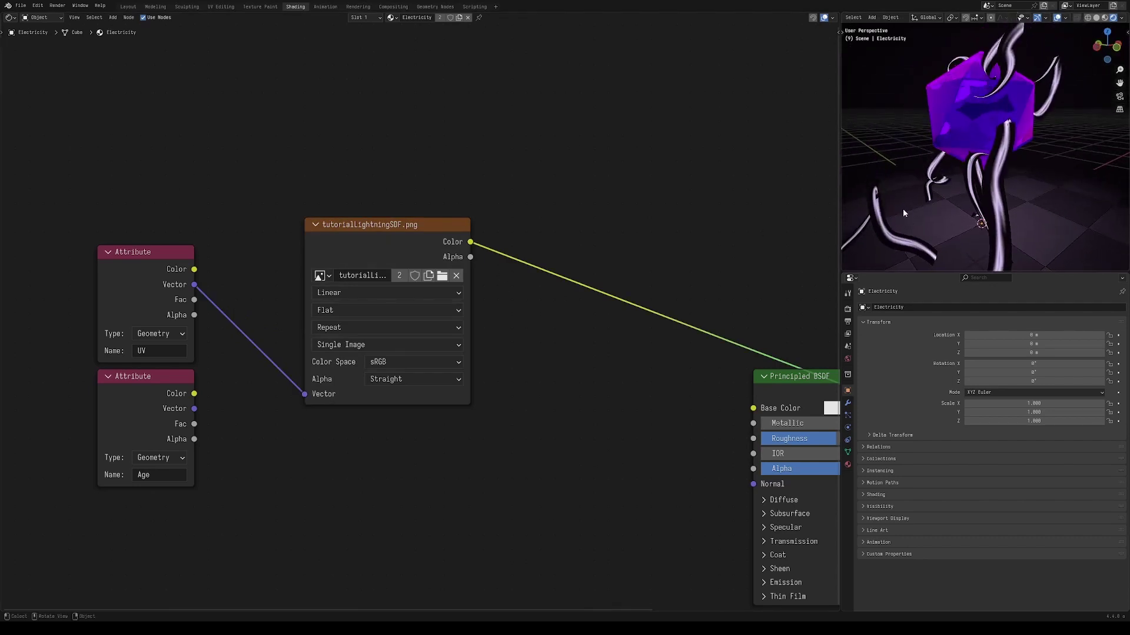
pyautogui.click(429, 361)
pyautogui.click(453, 363)
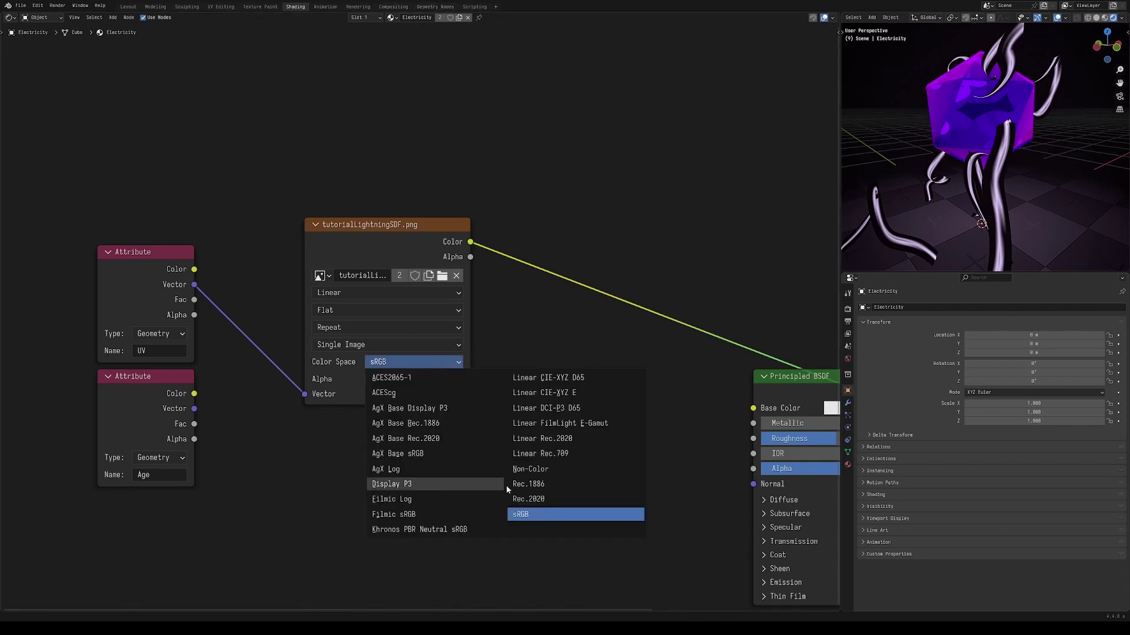
# - Add a Greater Than math node after the texture's color and try out its threshold on the ribbons
pyautogui.moveTo(479, 245); pyautogui.dragTo(525, 243)
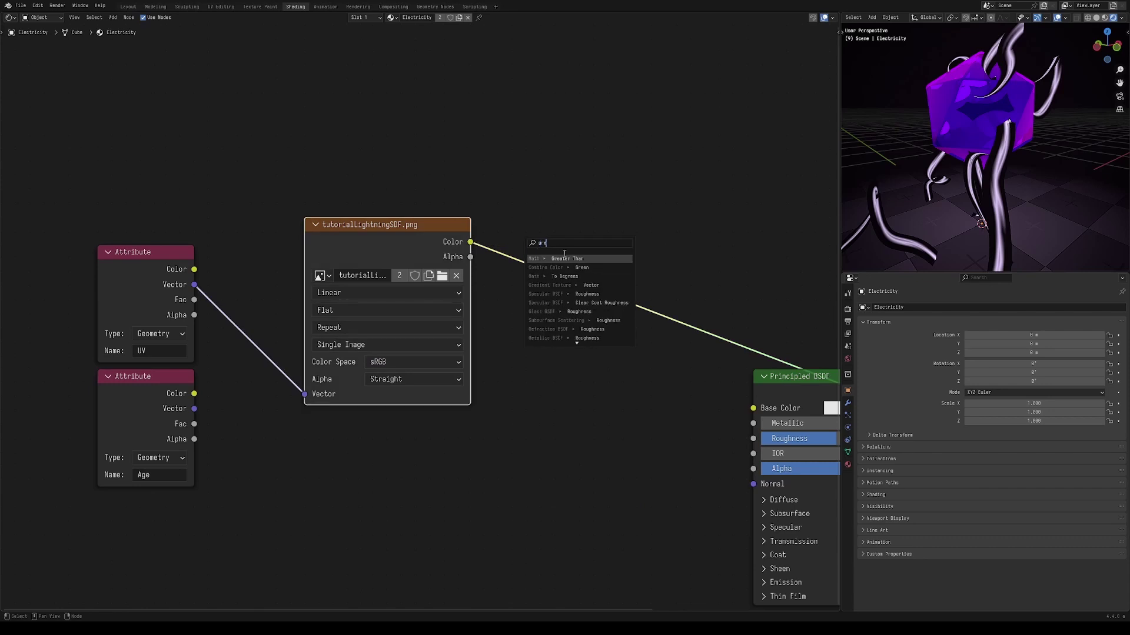
pyautogui.click(566, 259)
pyautogui.click(524, 243)
pyautogui.moveTo(532, 308); pyautogui.dragTo(544, 308)
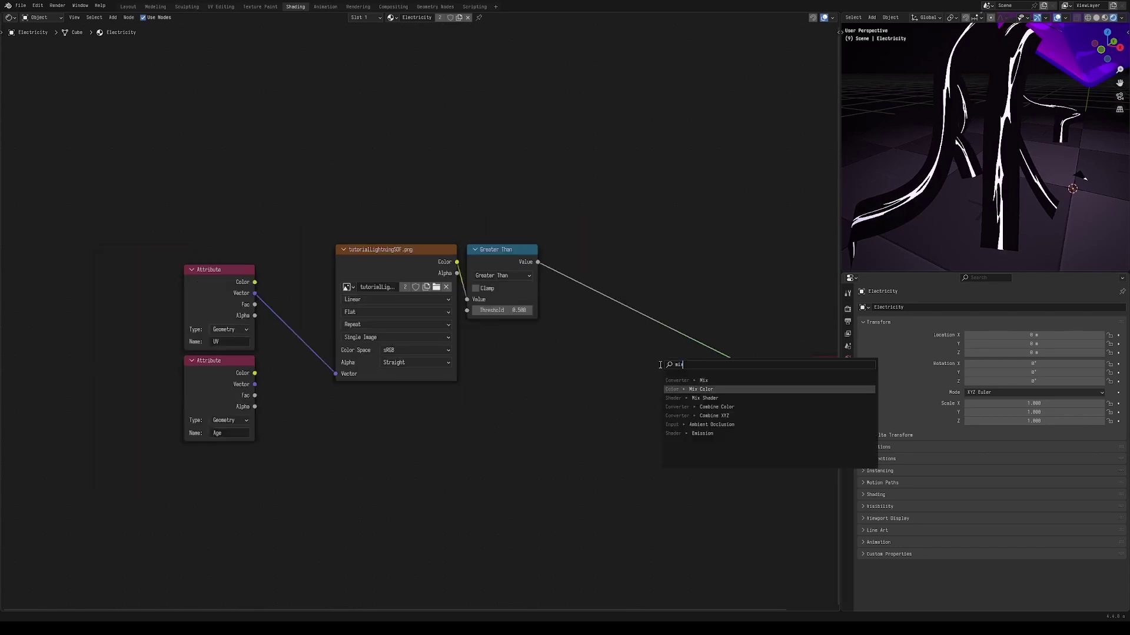
# - Add a Mix Shader with the Greater Than value as factor, blending a Transparent BSDF with an Emission shader
pyautogui.press('Return')
pyautogui.click(694, 412)
pyautogui.hotkey('shift', 'a')
pyautogui.write('tra')
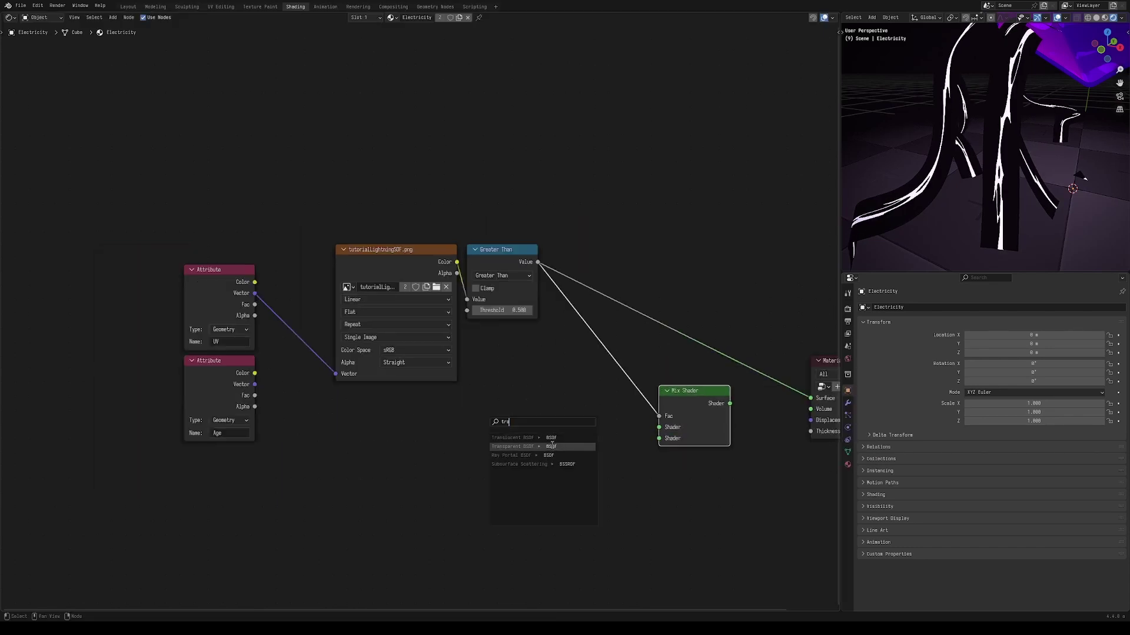
pyautogui.click(552, 446)
pyautogui.click(563, 418)
pyautogui.hotkey('shift', 'a')
pyautogui.click(590, 428)
pyautogui.press('Return')
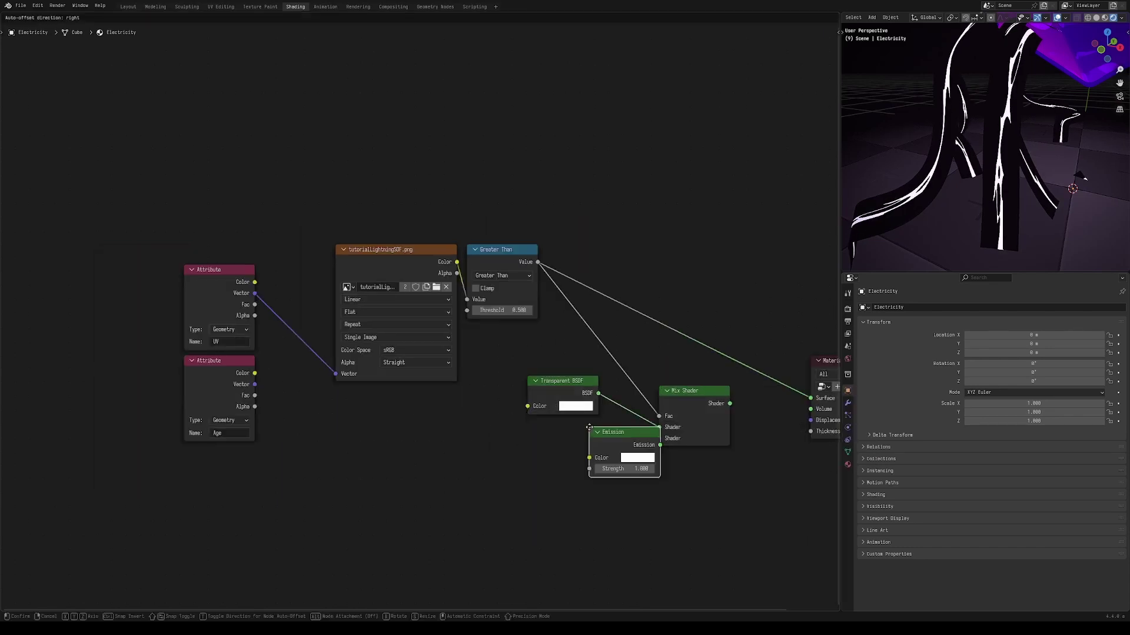
pyautogui.click(529, 428)
# - Drive the Greater Than threshold with the Age attribute's Fac and connect the Mix Shader to the material output during playback
pyautogui.moveTo(255, 395); pyautogui.dragTo(467, 311)
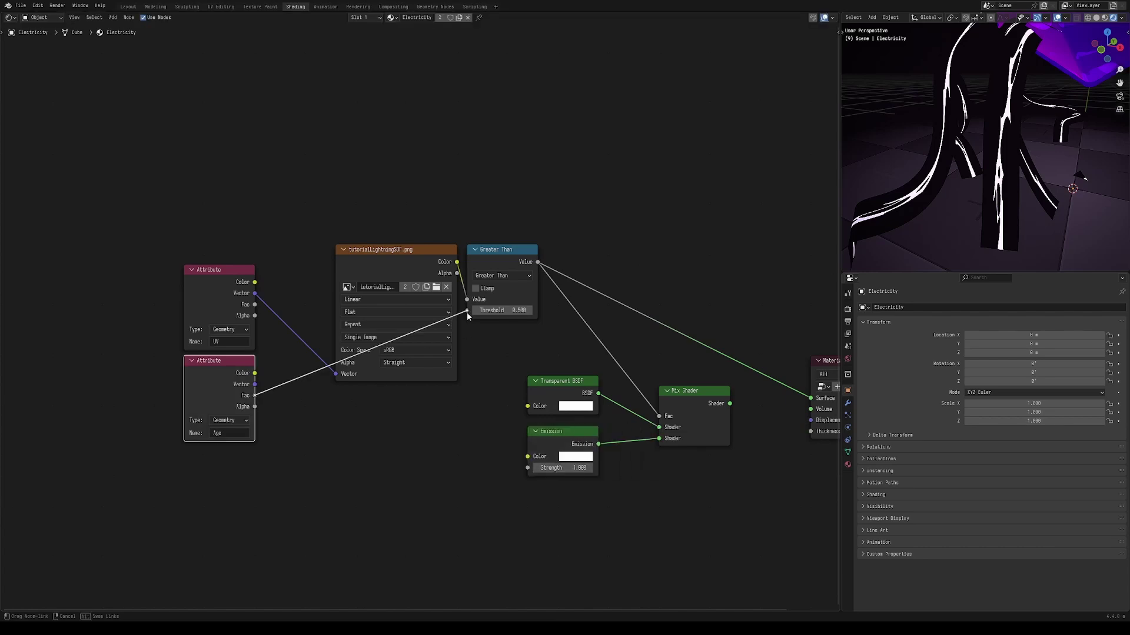
pyautogui.scroll(-1, 1011, 208)
pyautogui.moveTo(1012, 209); pyautogui.dragTo(1024, 206, button='middle')
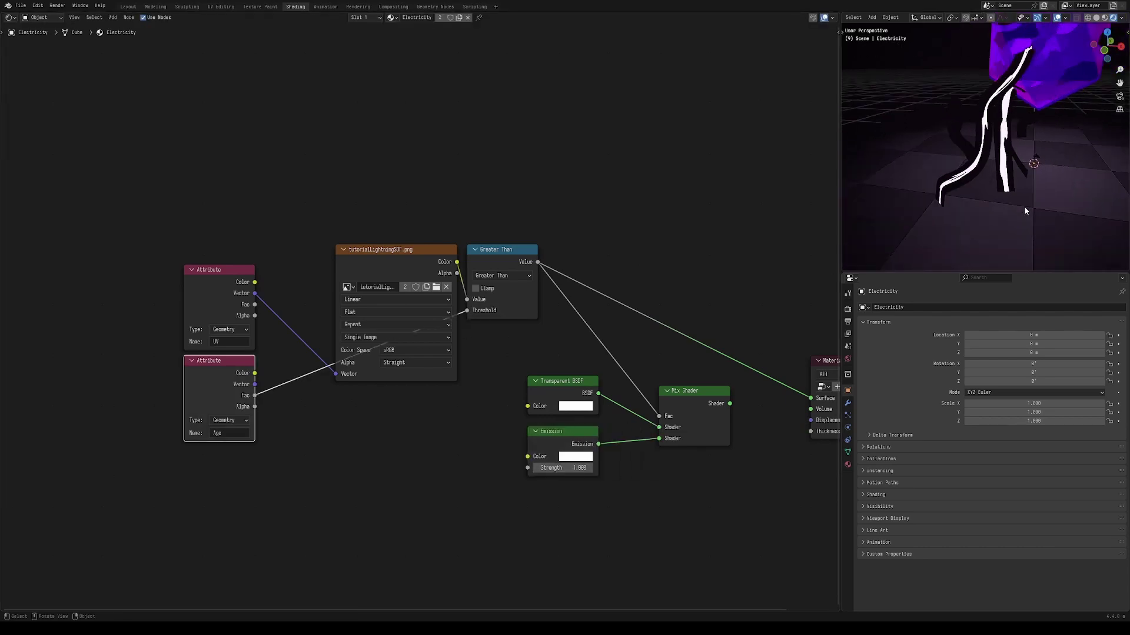
pyautogui.press('space')
pyautogui.keyDown('ctrl'); pyautogui.keyDown('shift'); pyautogui.click(714, 401); pyautogui.keyUp('shift'); pyautogui.keyUp('ctrl')
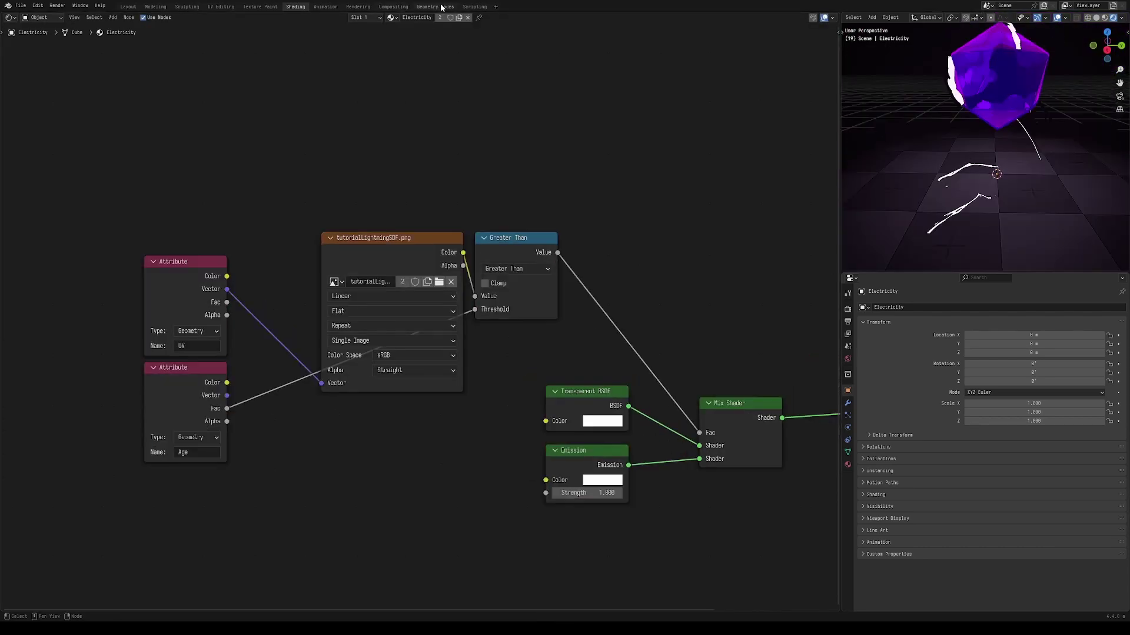
# - Play the animation in the Geometry Nodes workspace, and return to Shading to inspect the lightning ribbons up close
pyautogui.click(436, 6)
pyautogui.press('space')
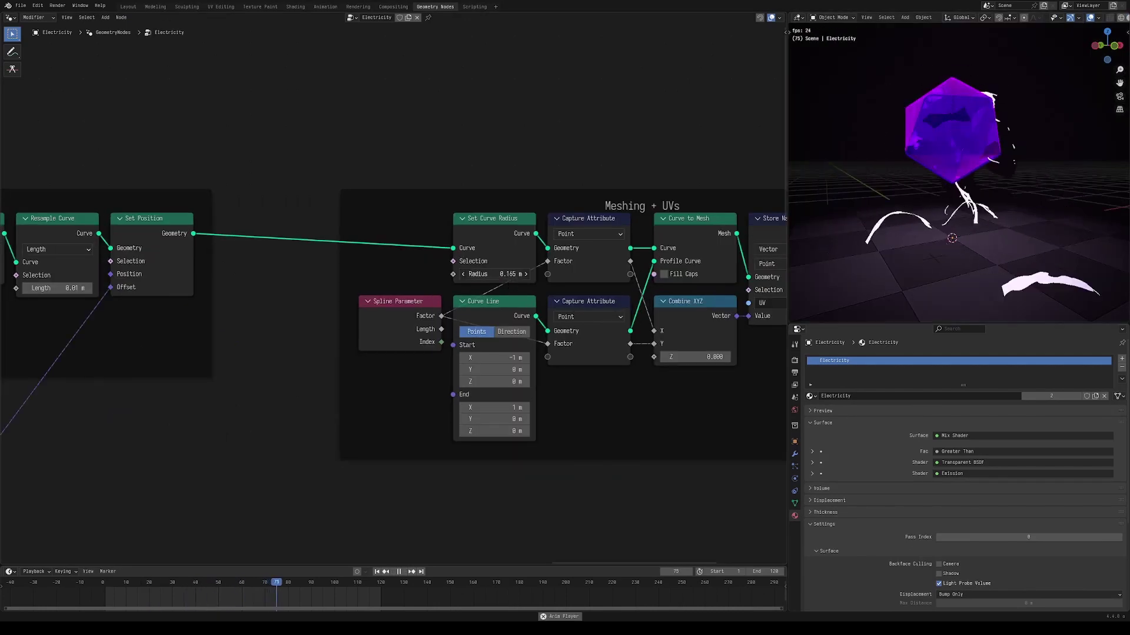
pyautogui.click(295, 6)
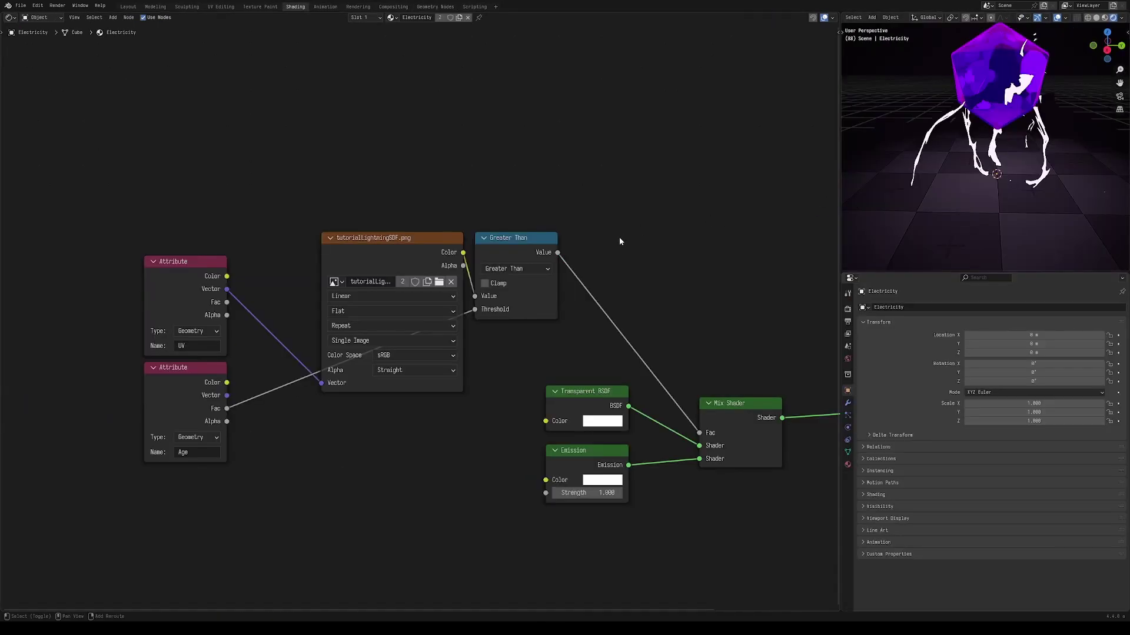
pyautogui.scroll(5, 997, 207)
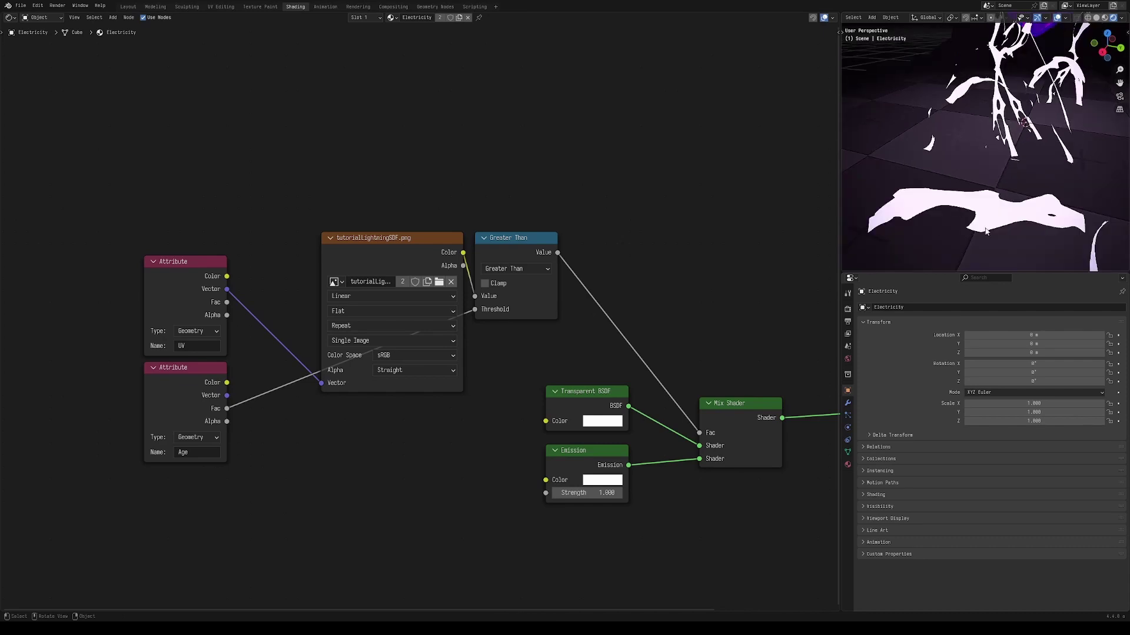
# - Insert a Map Range node between the Age attribute's Fac and the Greater Than threshold, with To Min set to 0.4
pyautogui.moveTo(227, 408); pyautogui.dragTo(295, 445)
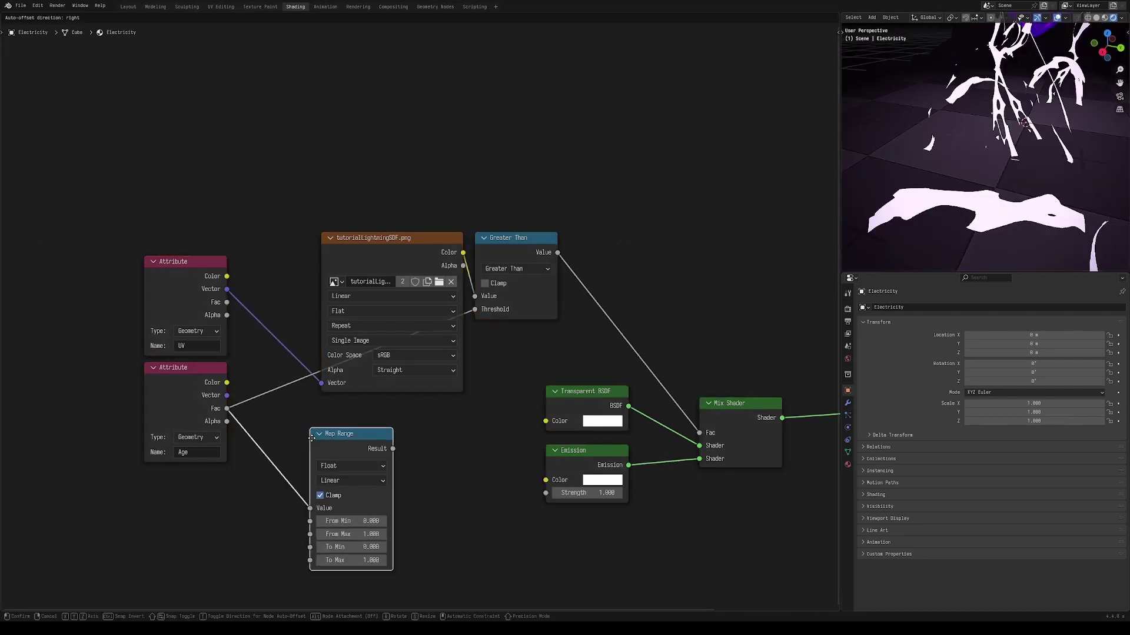
pyautogui.click(363, 409)
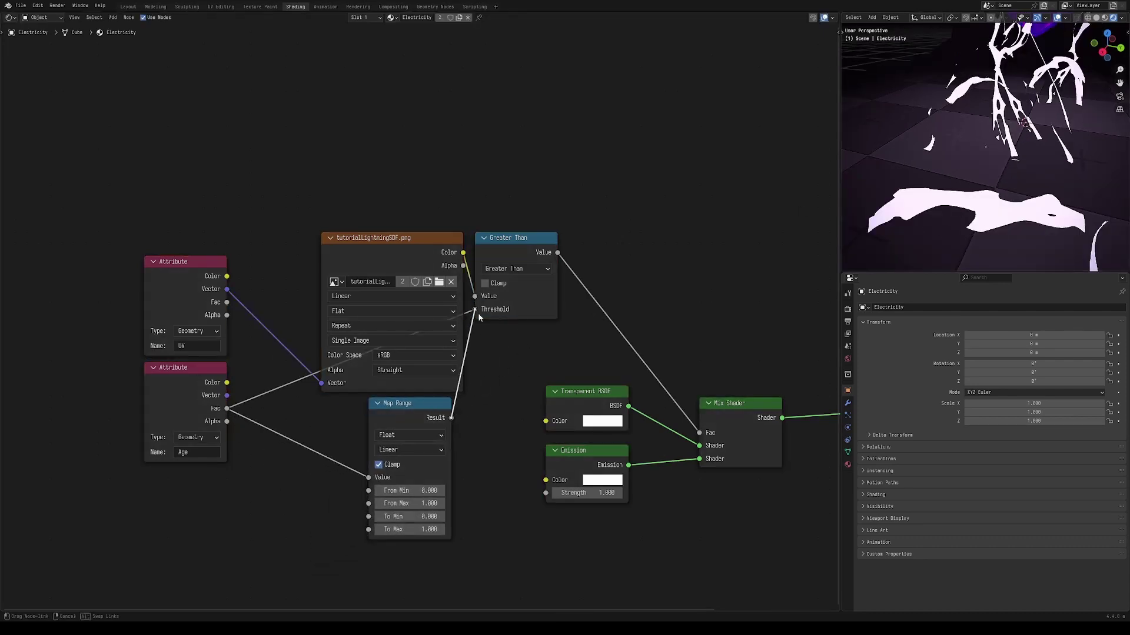
pyautogui.moveTo(479, 318); pyautogui.dragTo(475, 310)
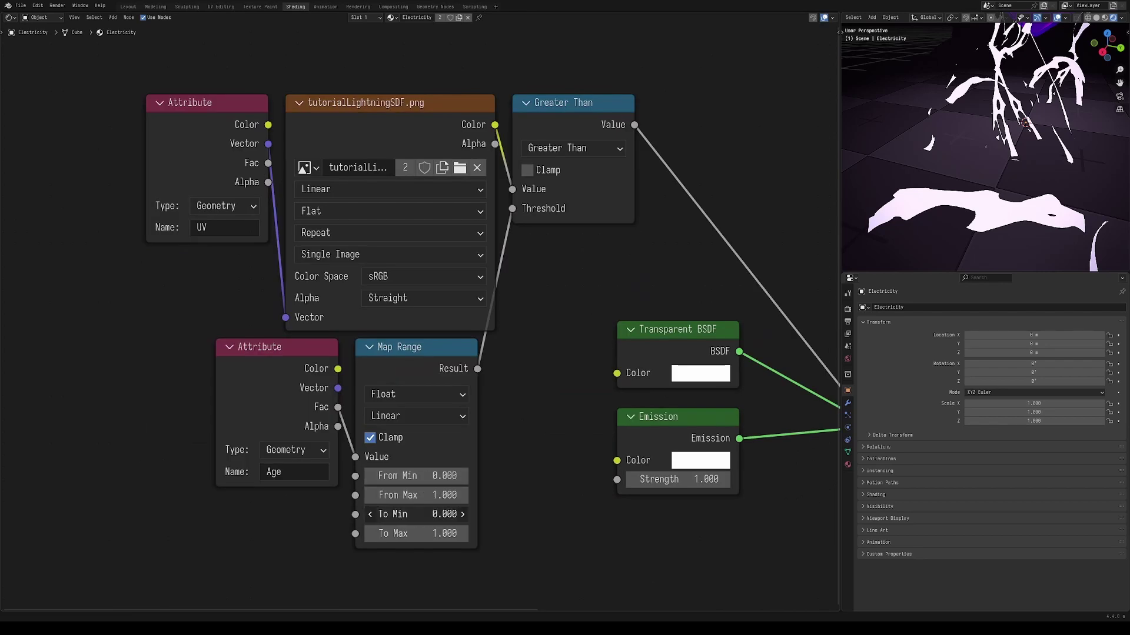
pyautogui.moveTo(416, 514); pyautogui.dragTo(467, 517)
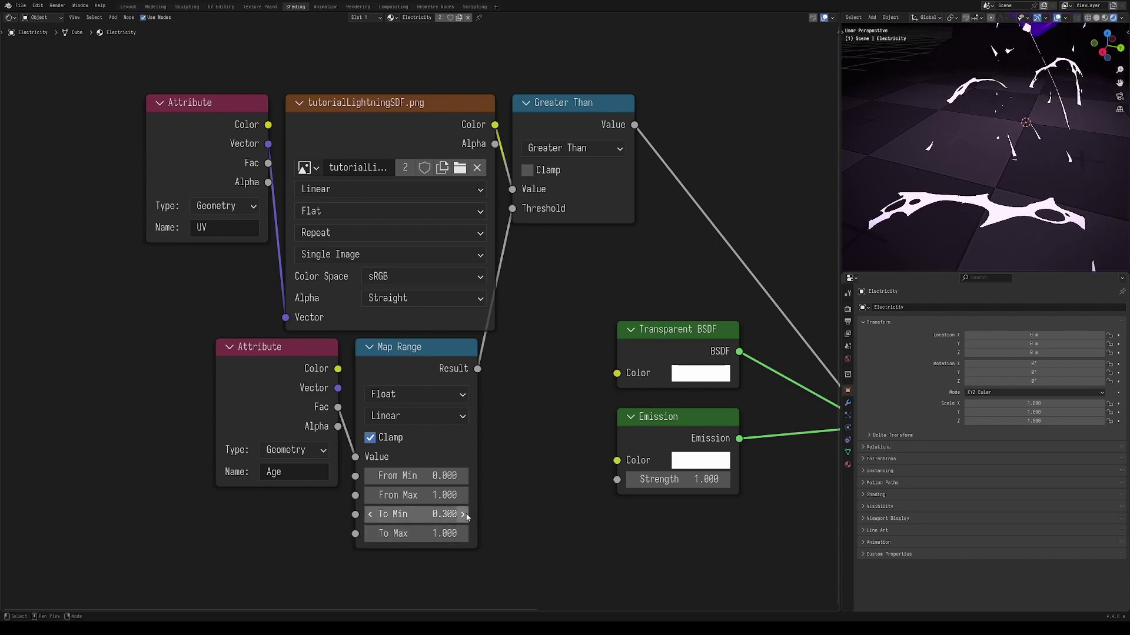
pyautogui.click(463, 515)
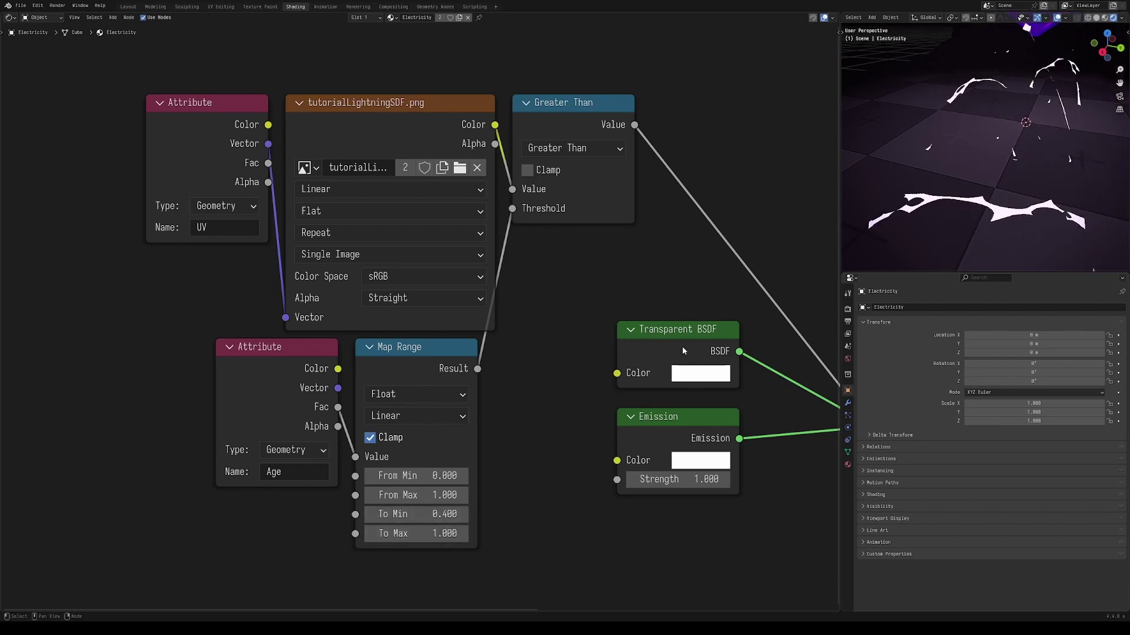
# - Set the Map Range's To Max to 0.7 and check the lightning around the floating crystal during playback
pyautogui.keyDown('shift'); pyautogui.moveTo(990, 166); pyautogui.dragTo(988, 194, button='middle'); pyautogui.keyUp('shift')
pyautogui.moveTo(968, 171); pyautogui.dragTo(1048, 167, button='middle')
pyautogui.press('Escape')
pyautogui.scroll(5, 1025, 158)
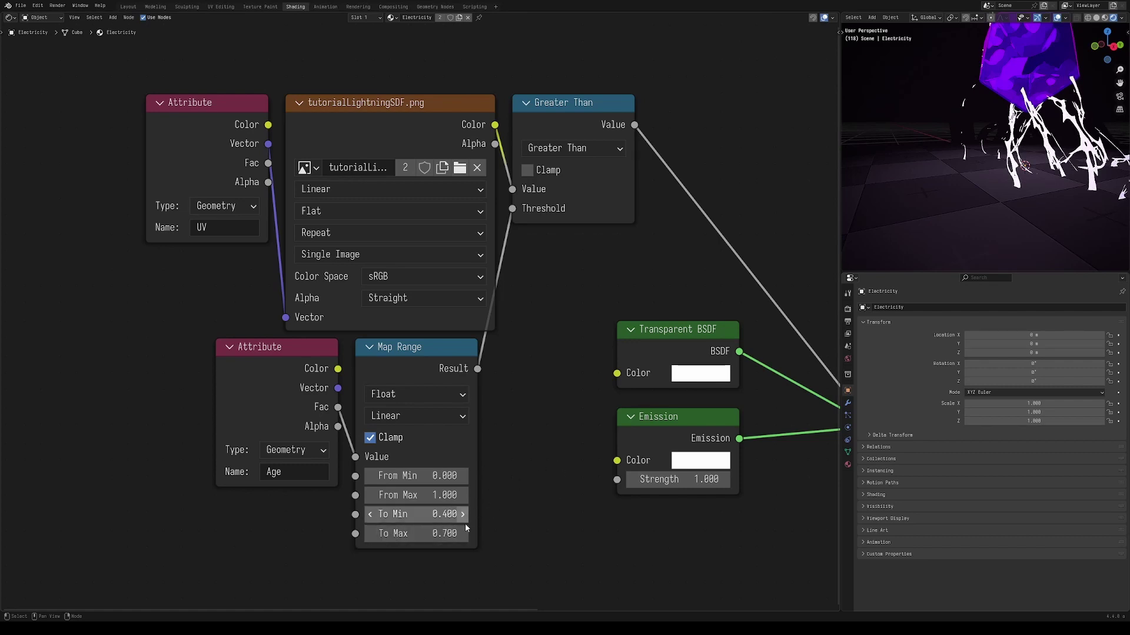
pyautogui.press('space')
pyautogui.scroll(-4, 958, 151)
pyautogui.moveTo(957, 150); pyautogui.dragTo(929, 161, button='middle')
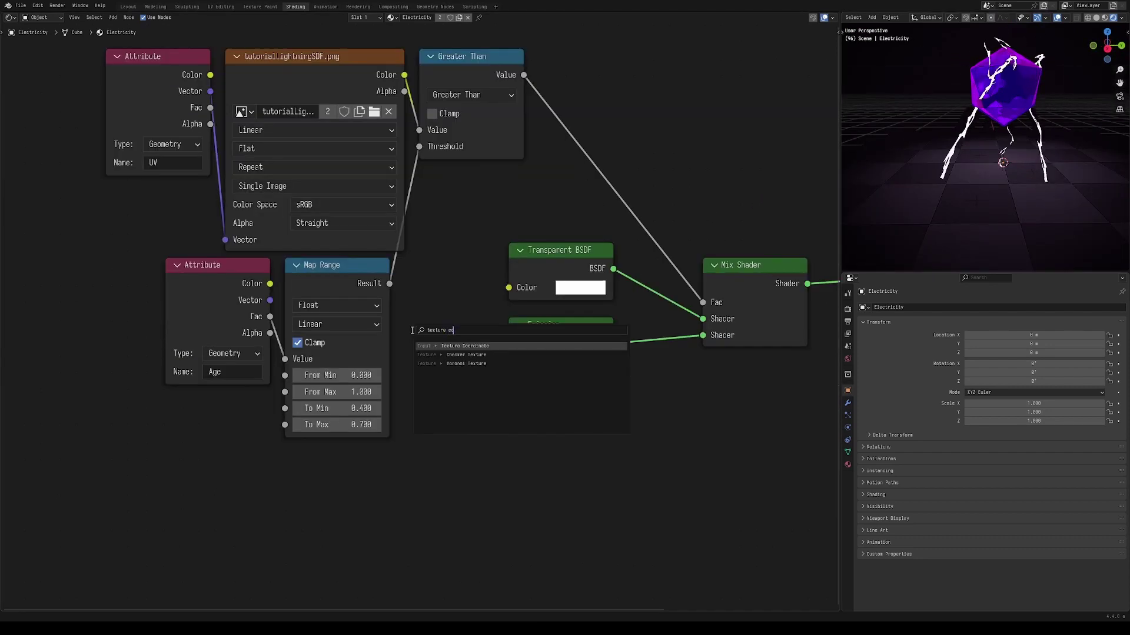
# - Add a Texture Coordinate node below the Age attribute and connect its Generated output to a new Separate XYZ node
pyautogui.press('Return')
pyautogui.click(275, 520)
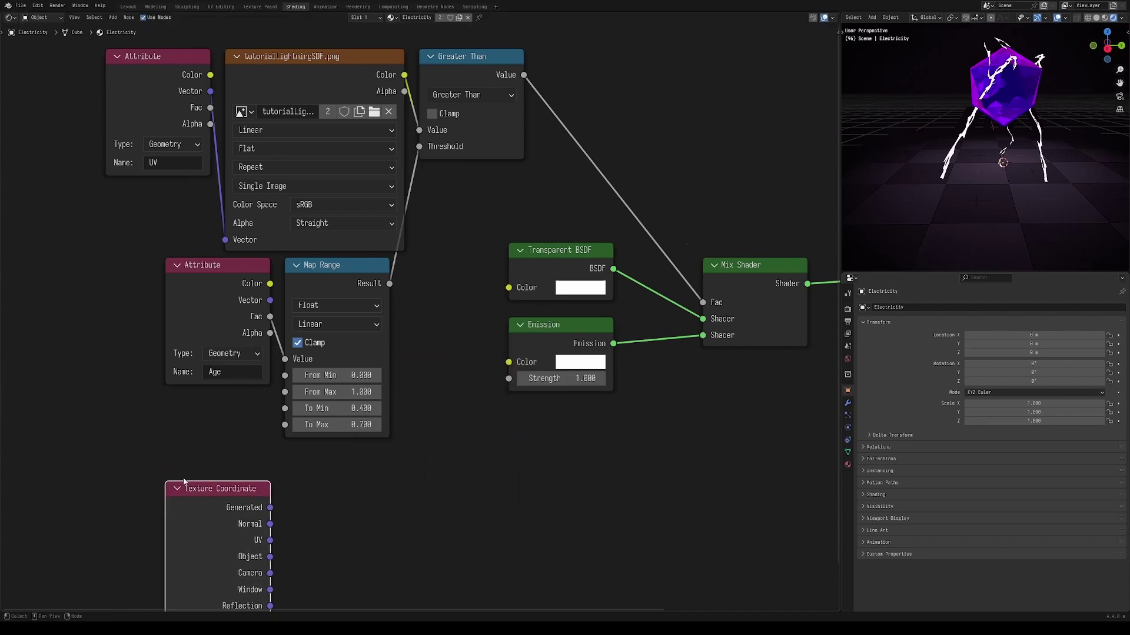
pyautogui.moveTo(275, 520); pyautogui.dragTo(266, 414, button='middle')
pyautogui.press('Return')
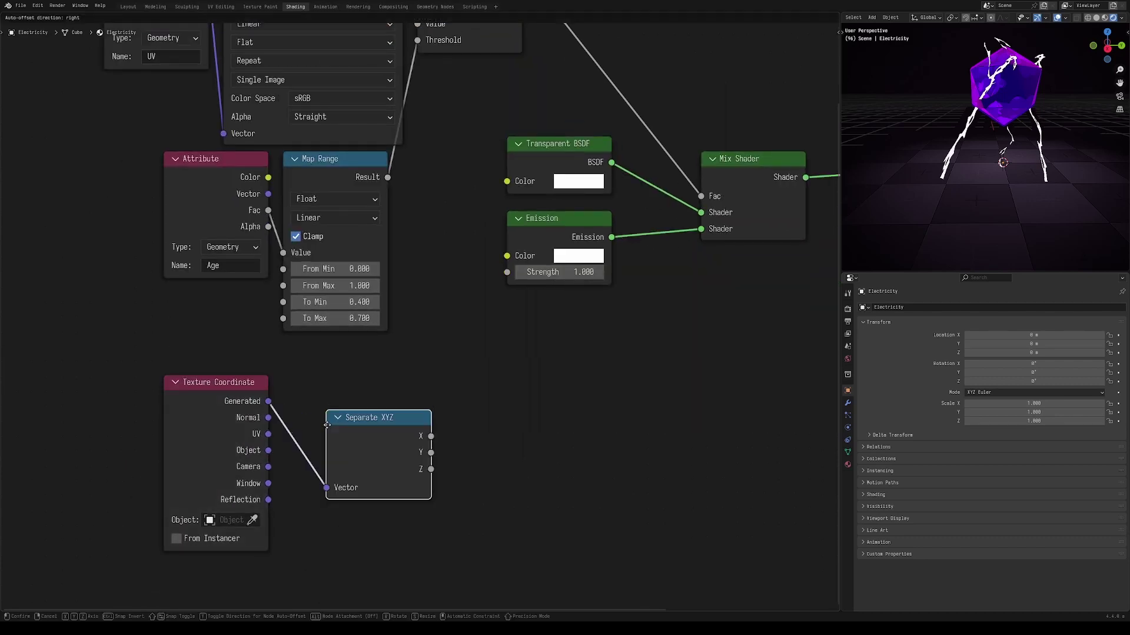
pyautogui.click(285, 395)
pyautogui.moveTo(241, 403)
pyautogui.mouseDown()
pyautogui.moveTo(263, 377)
pyautogui.moveTo(227, 402)
pyautogui.mouseUp()
pyautogui.moveTo(199, 324); pyautogui.dragTo(200, 327)
pyautogui.moveTo(214, 383)
pyautogui.mouseDown()
pyautogui.moveTo(223, 334)
pyautogui.moveTo(214, 383)
pyautogui.mouseUp()
pyautogui.press('a')
pyautogui.click(537, 440)
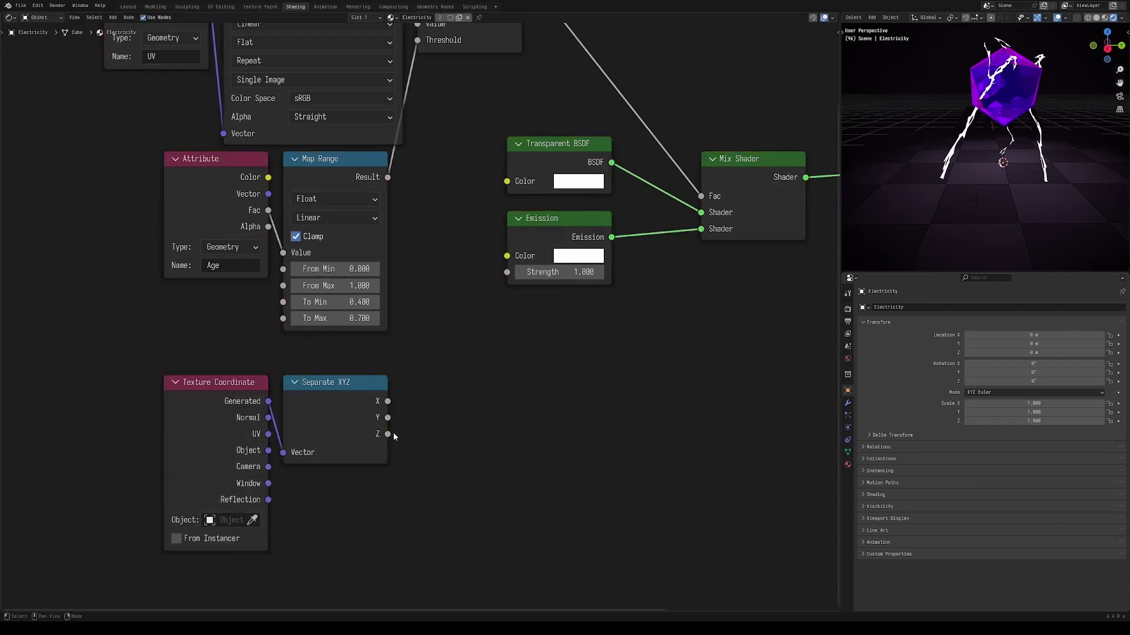
# - Feed the Separate XYZ's Z into a new Color Ramp with a blue-to-purple gradient and connect it to the Emission color
pyautogui.press('Return')
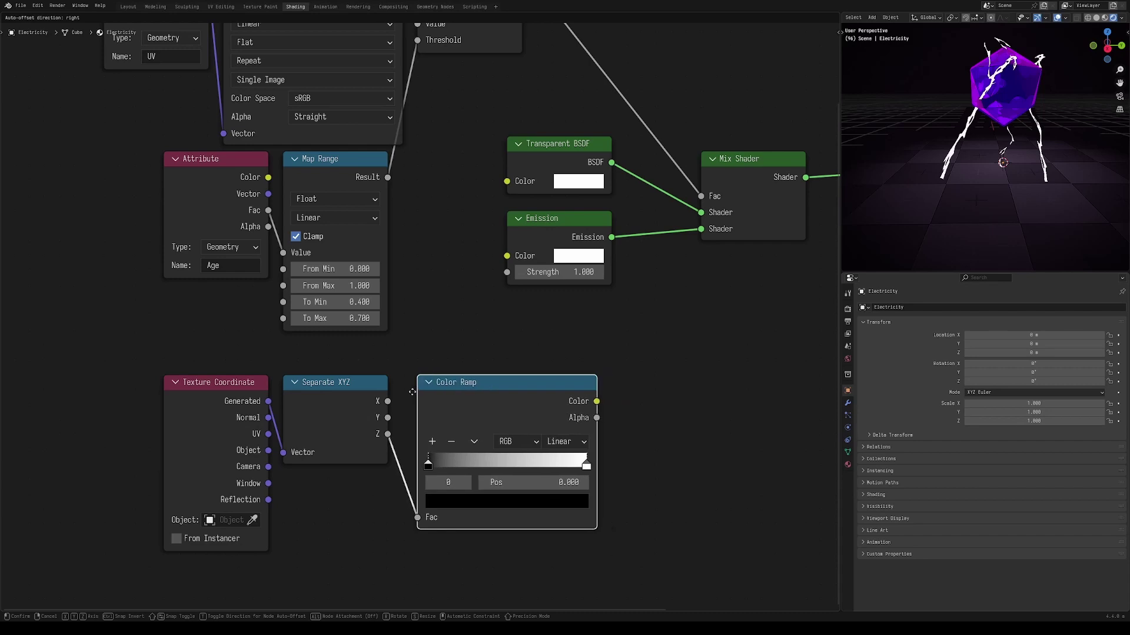
pyautogui.click(429, 502)
pyautogui.moveTo(264, 468); pyautogui.dragTo(372, 479, button='middle')
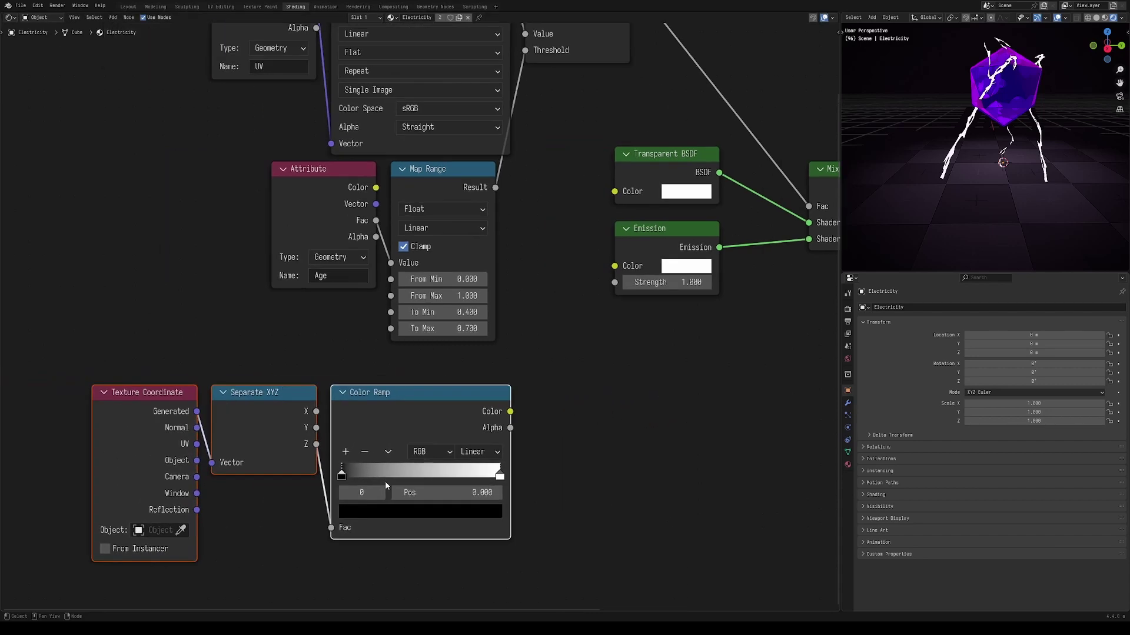
pyautogui.moveTo(510, 411); pyautogui.dragTo(614, 266)
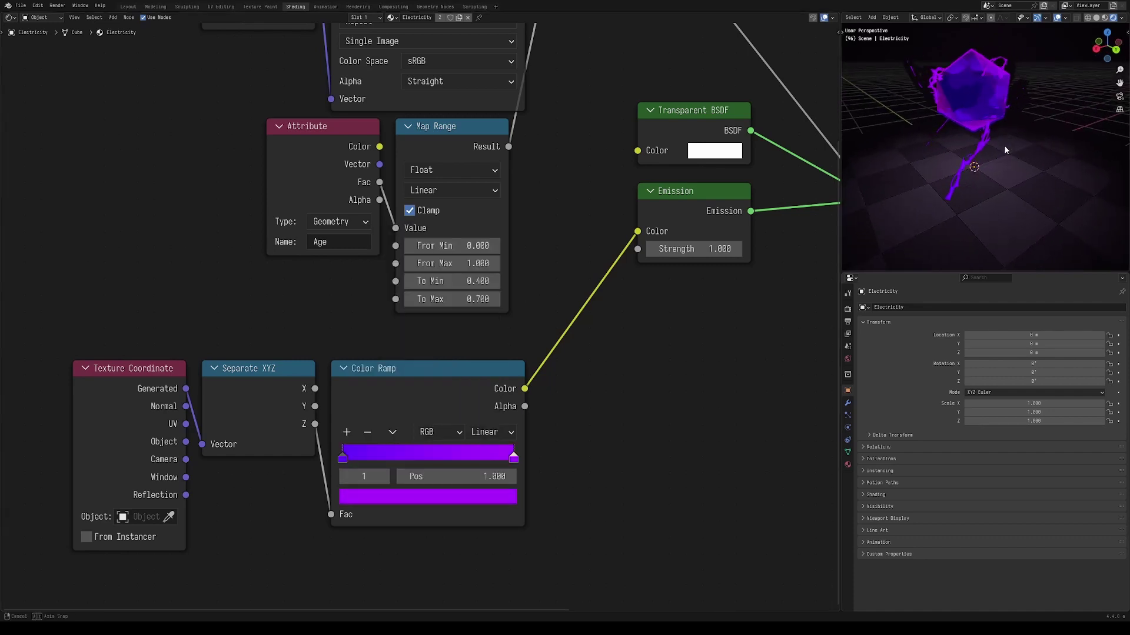
# - Set the Emission strength to 5 and shift the Color Ramp's stops to pure blue and a bluer violet
pyautogui.moveTo(565, 251); pyautogui.dragTo(407, 345, button='middle')
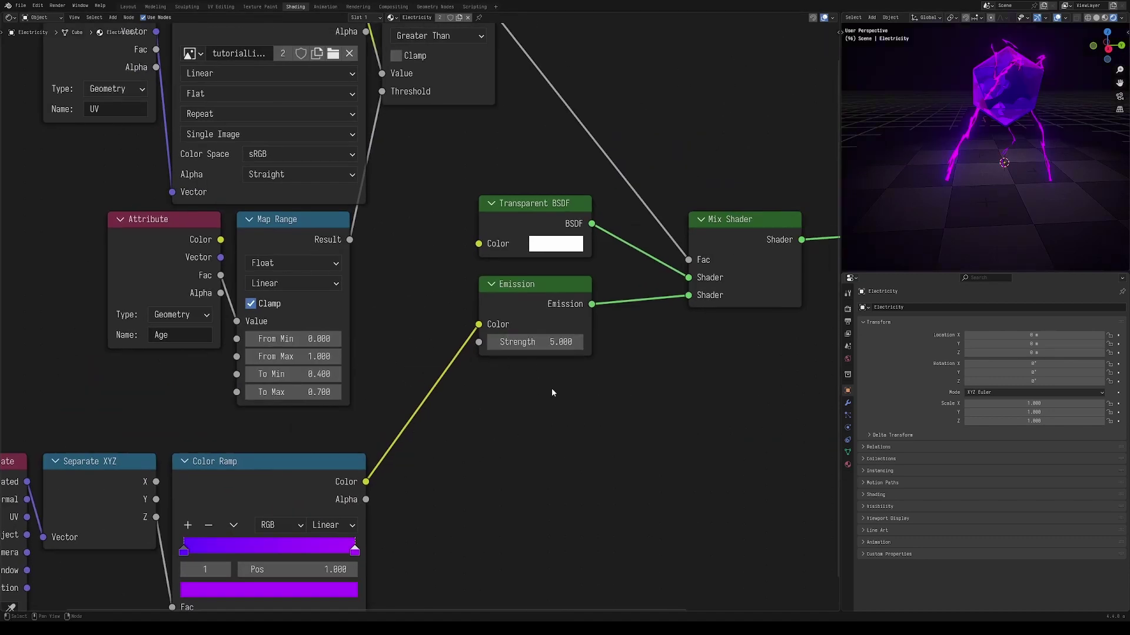
pyautogui.moveTo(552, 392); pyautogui.dragTo(680, 332, button='middle')
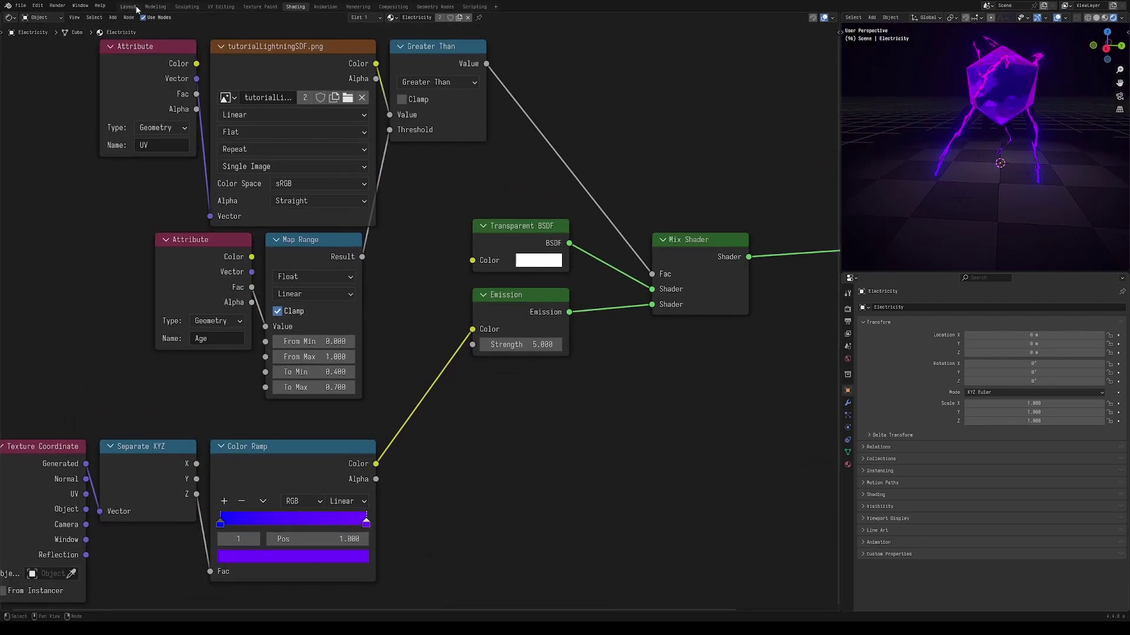
# - Review the animated electricity in the Layout workspace with the viewport overlays hidden, and stop the playback
pyautogui.click(128, 7)
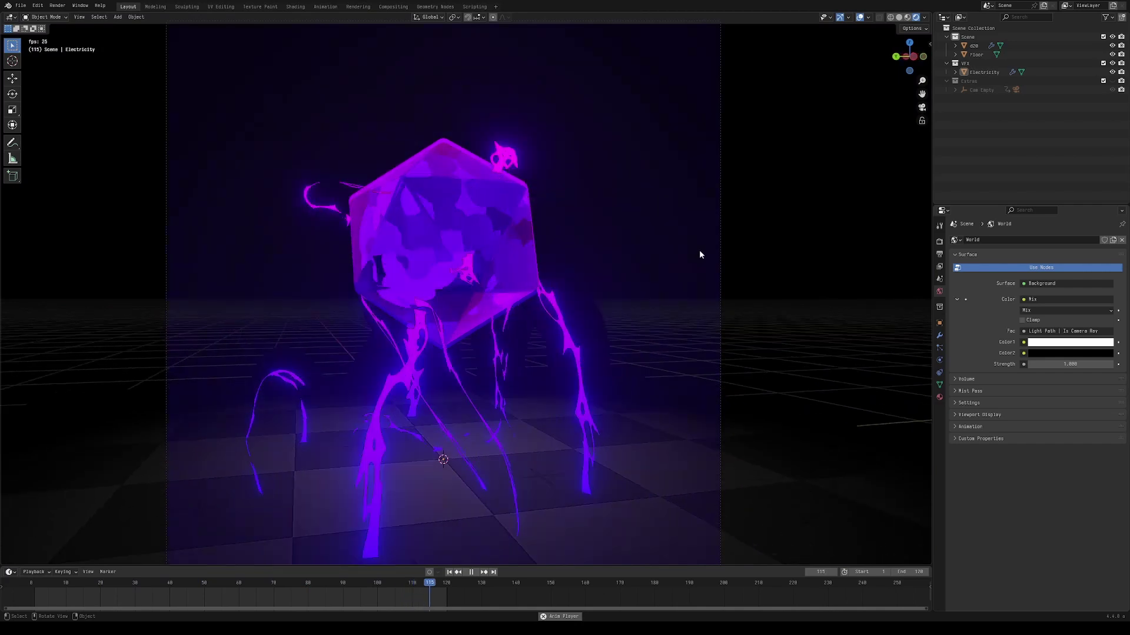
pyautogui.click(859, 17)
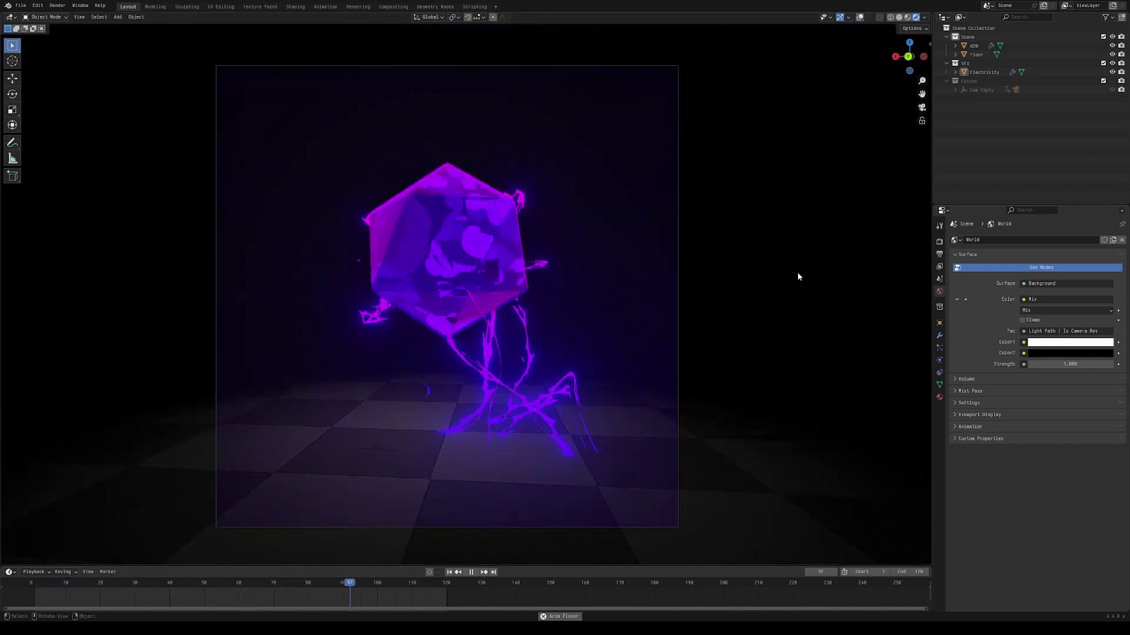
pyautogui.press('space')
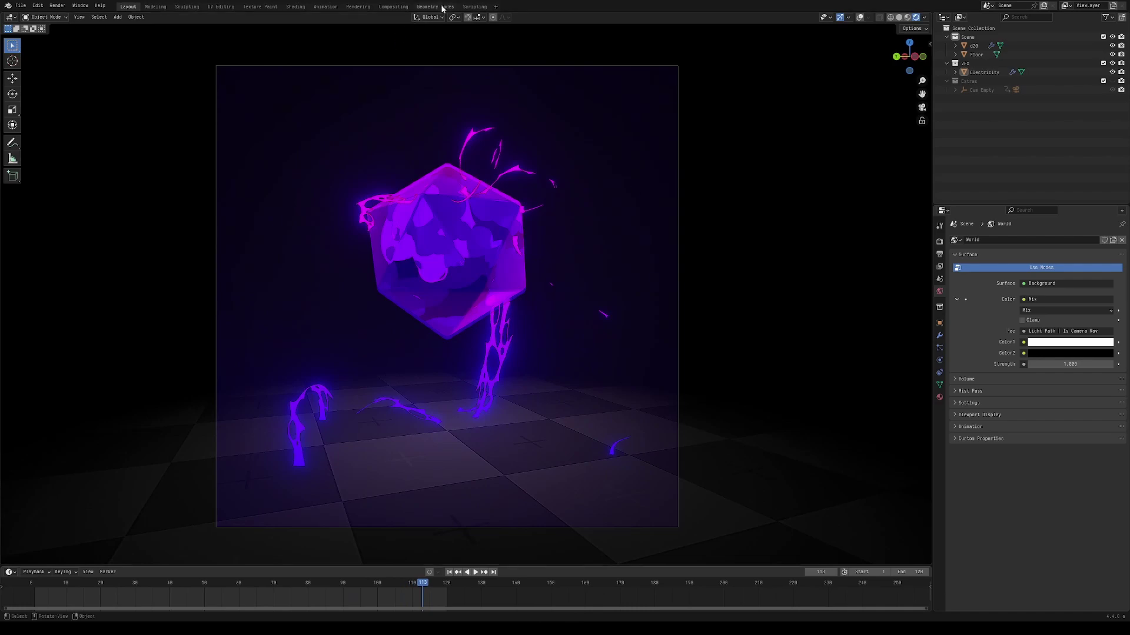